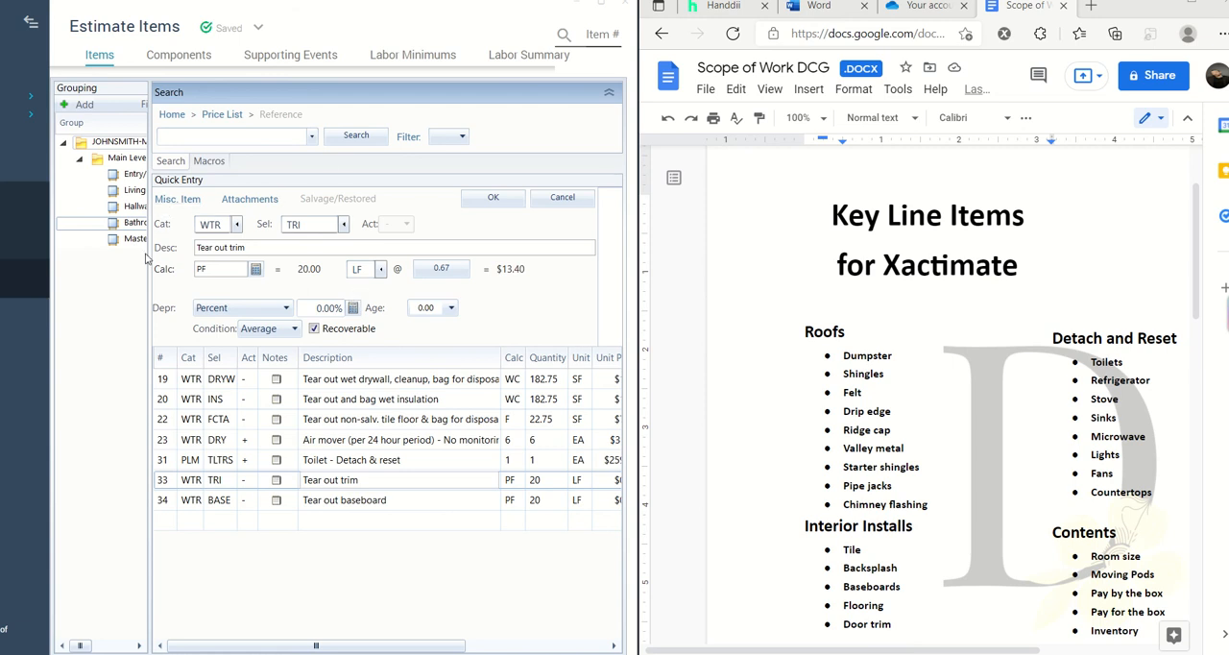
- Add a group named Roof under Main Level in the estimate's grouping tree and make it the current group
left_click(124, 301)
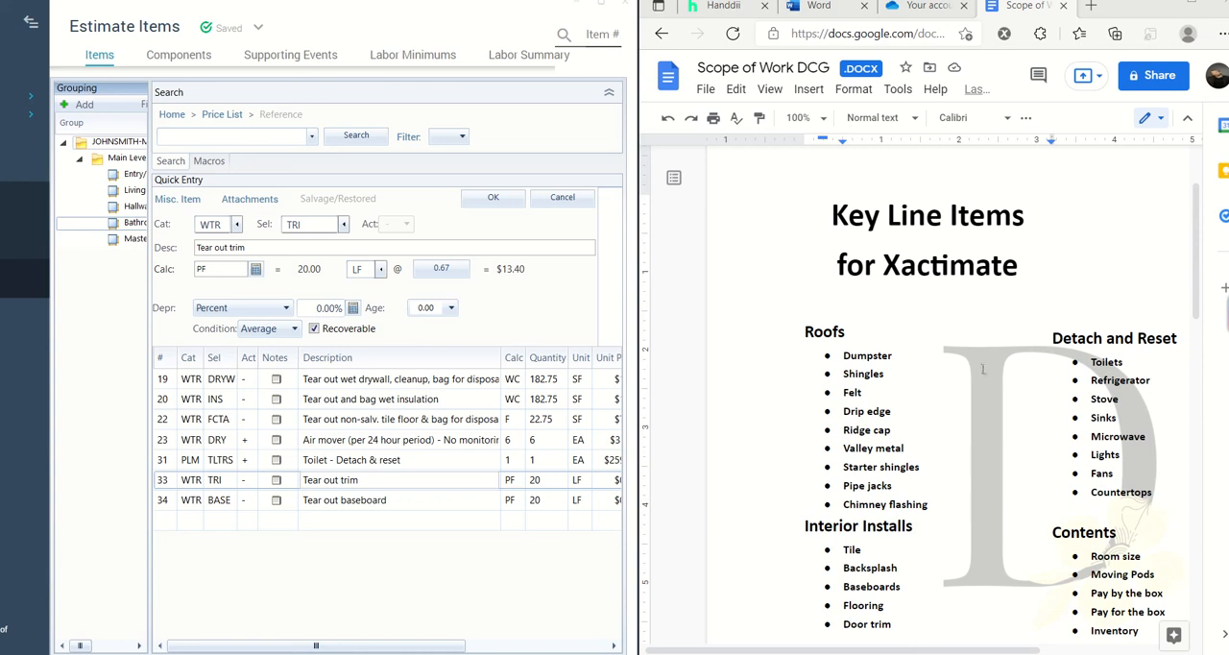
scroll(982, 369, "down", 1)
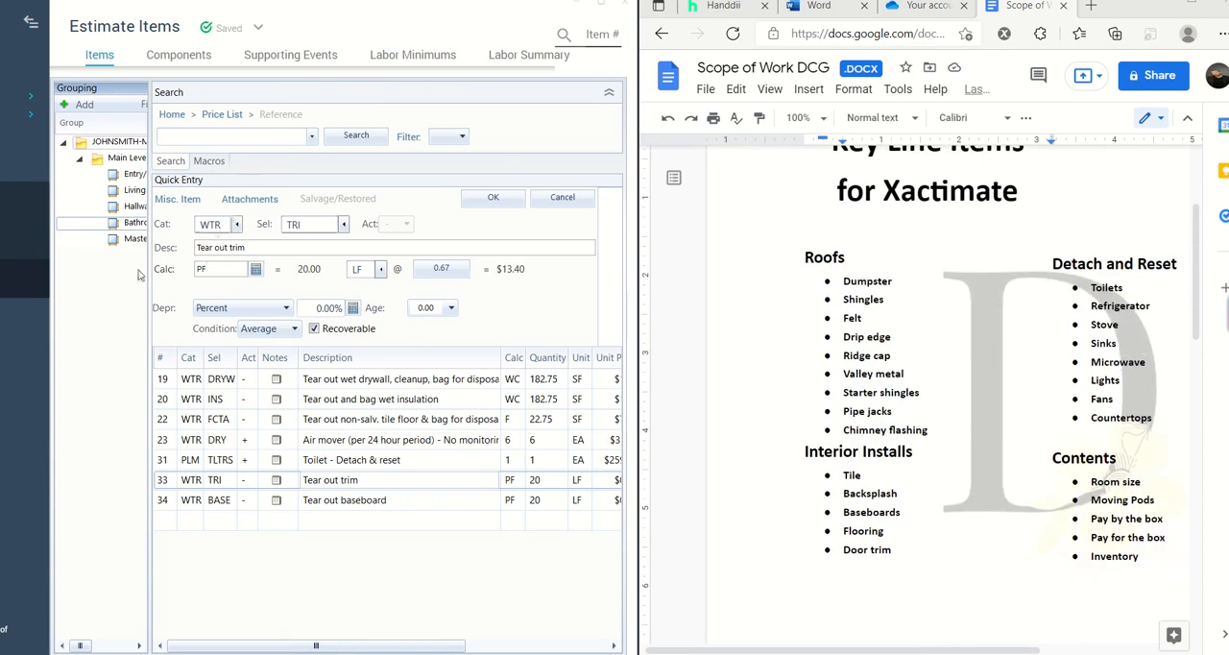
left_click_drag(150, 268, 217, 269)
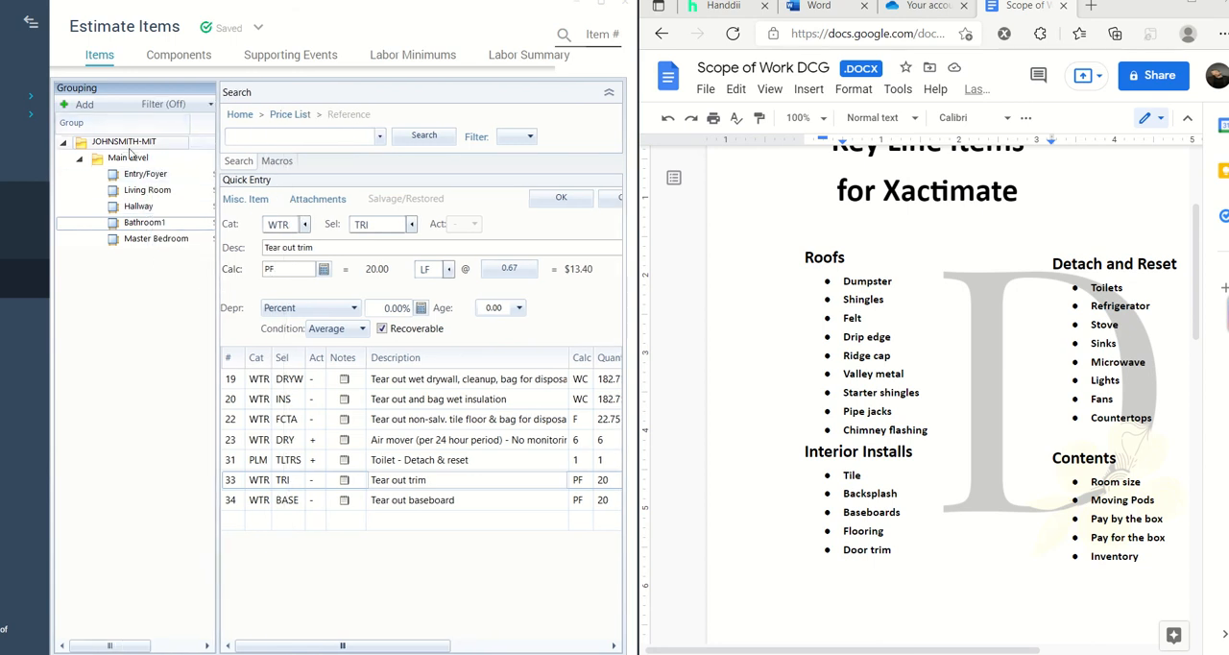
left_click(84, 105)
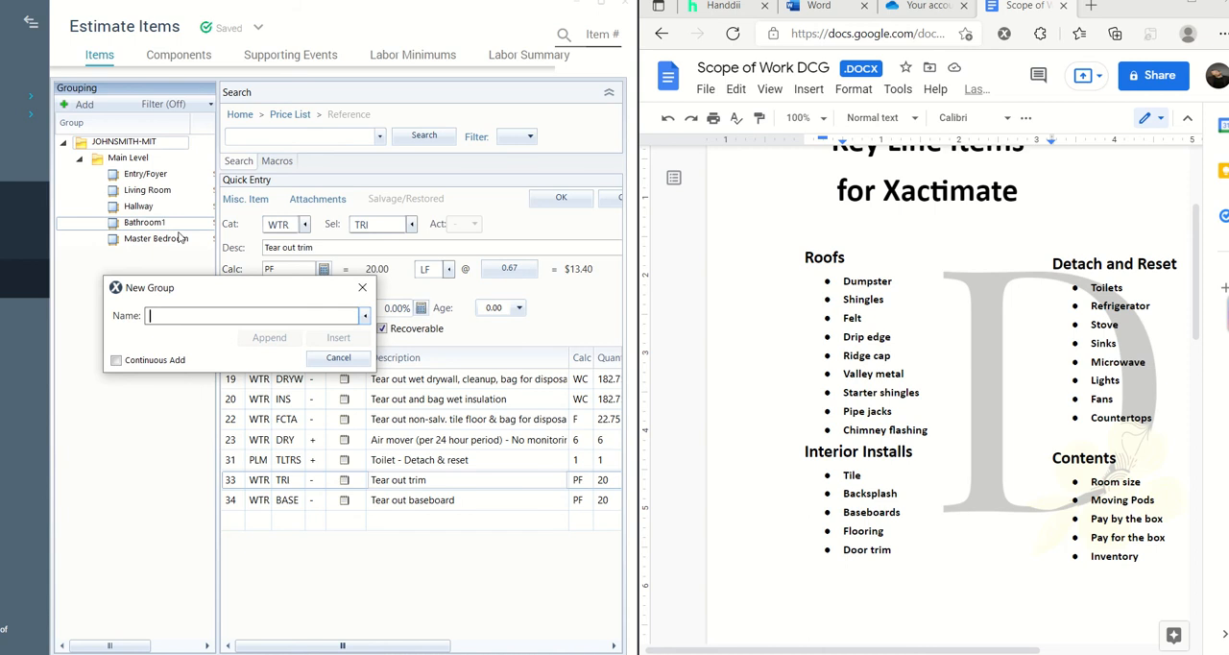
type("Roof")
key("Return")
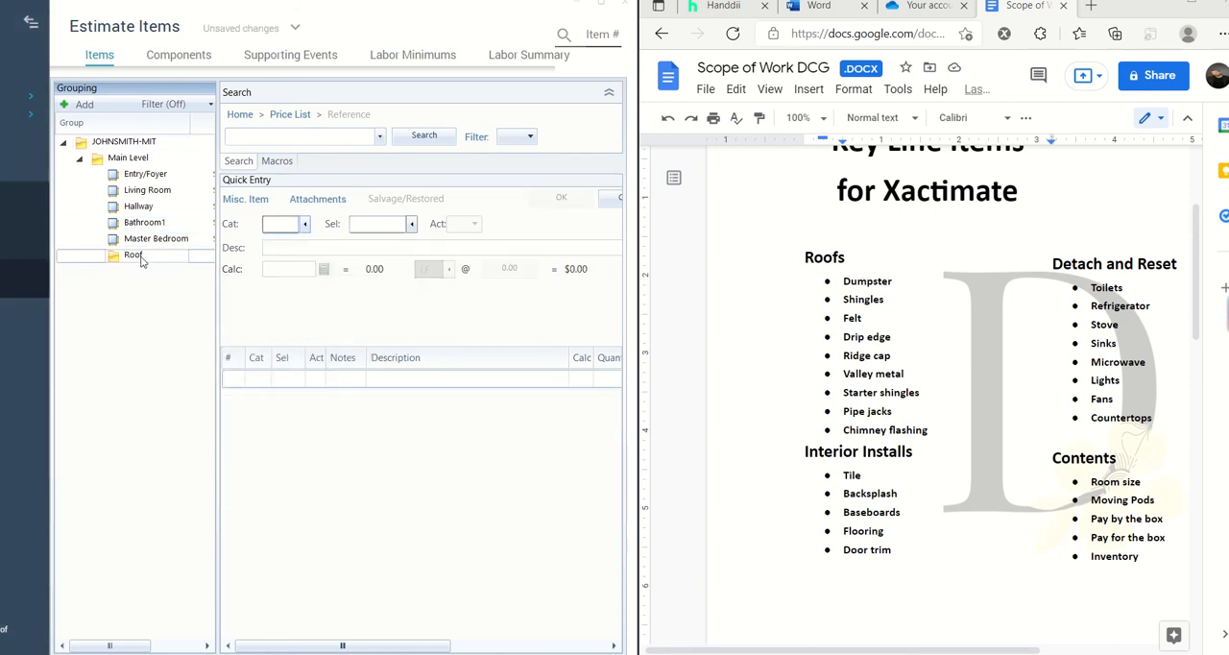
left_click(140, 255)
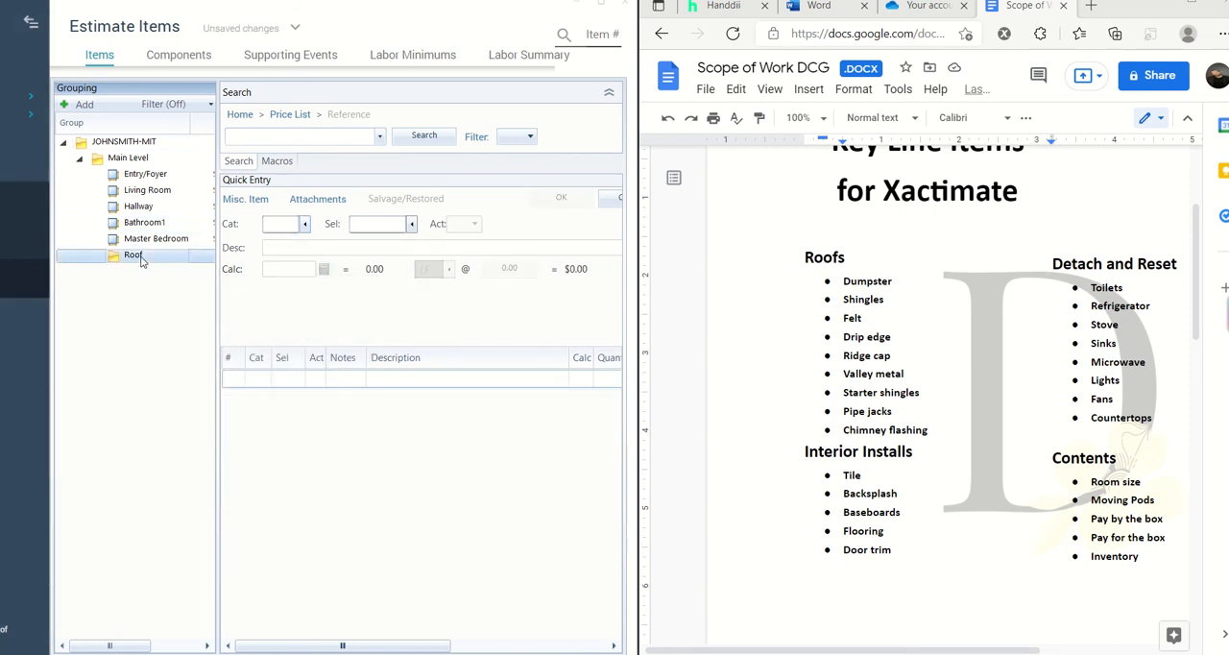
- Look up "Roof" in the price list categories and set the new line item's category to RFG (Roofing)
left_click(305, 223)
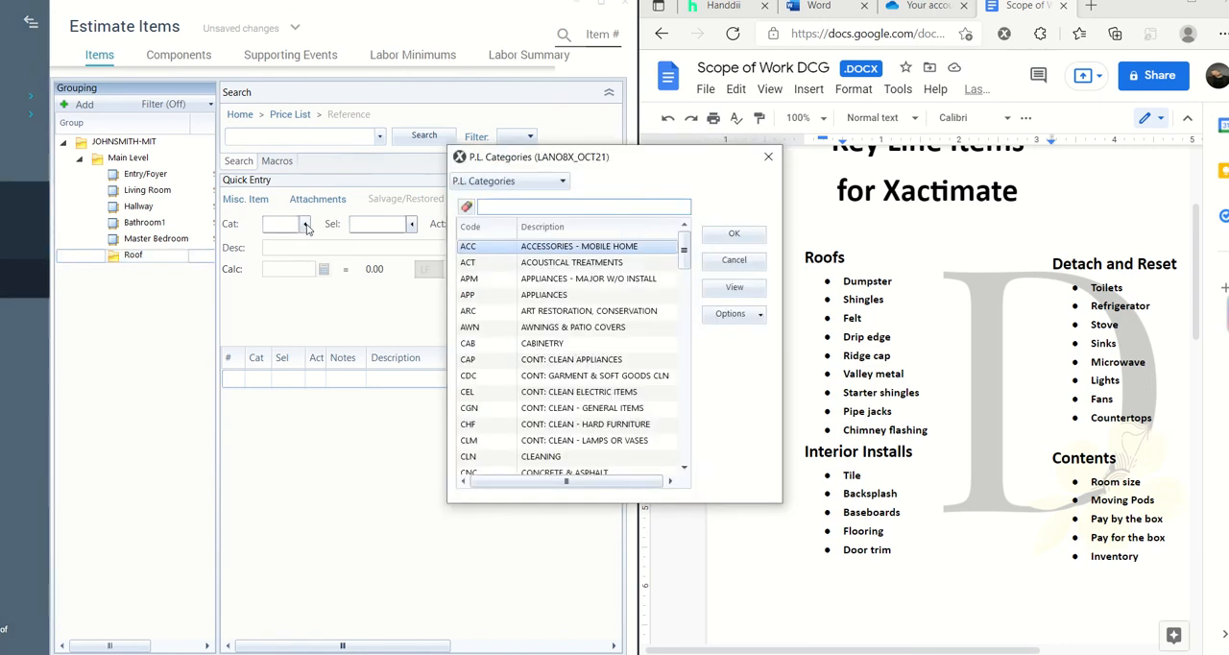
type("R")
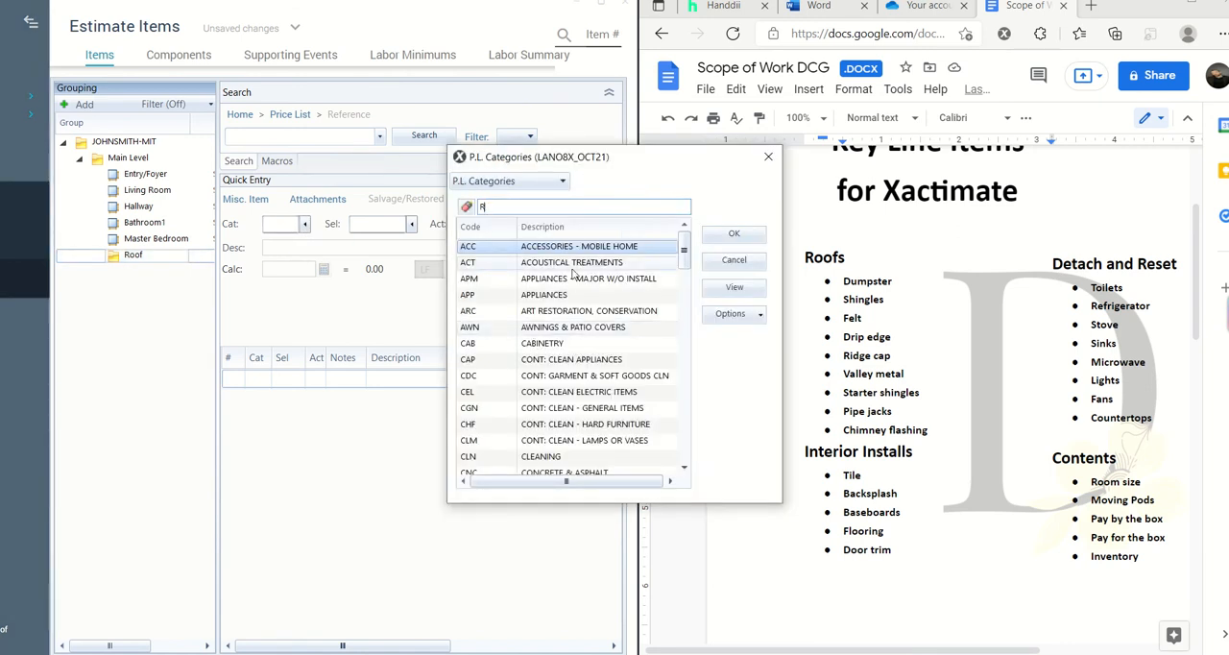
type("oof")
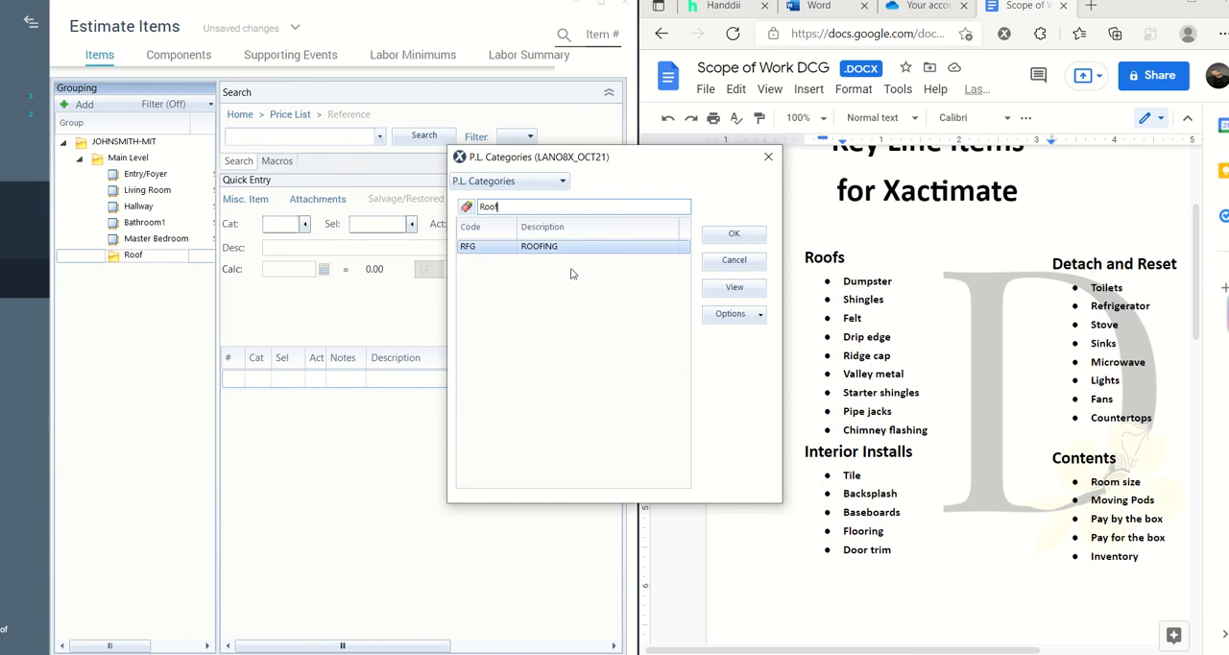
left_click(574, 248)
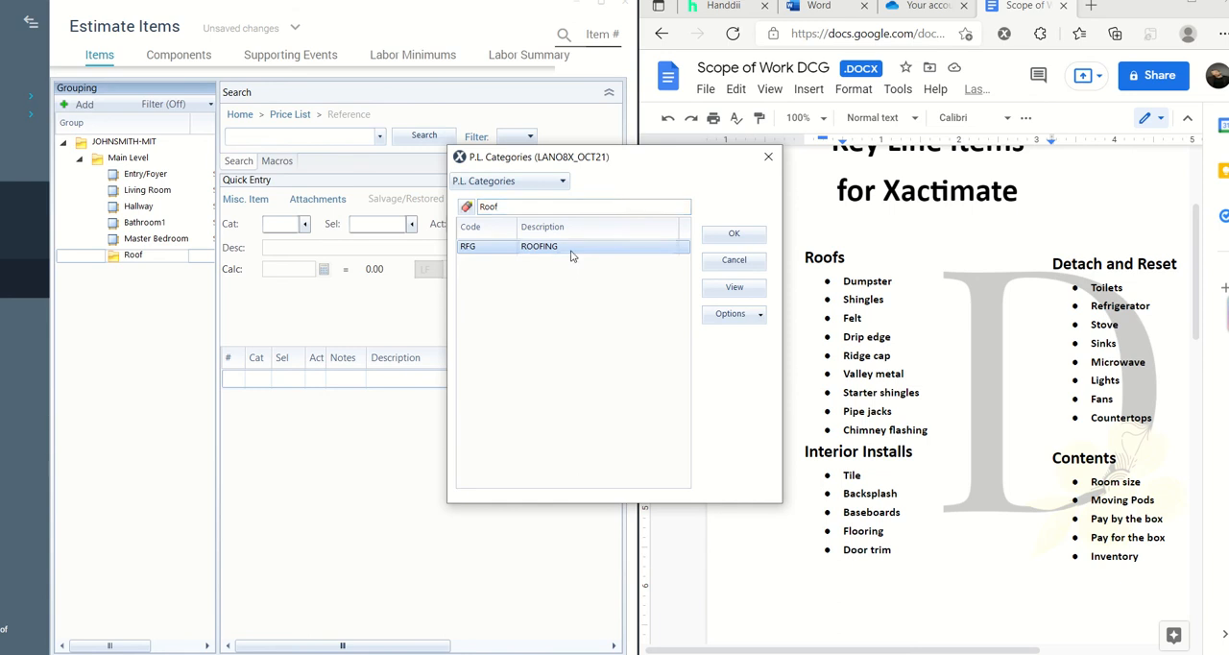
left_click(734, 234)
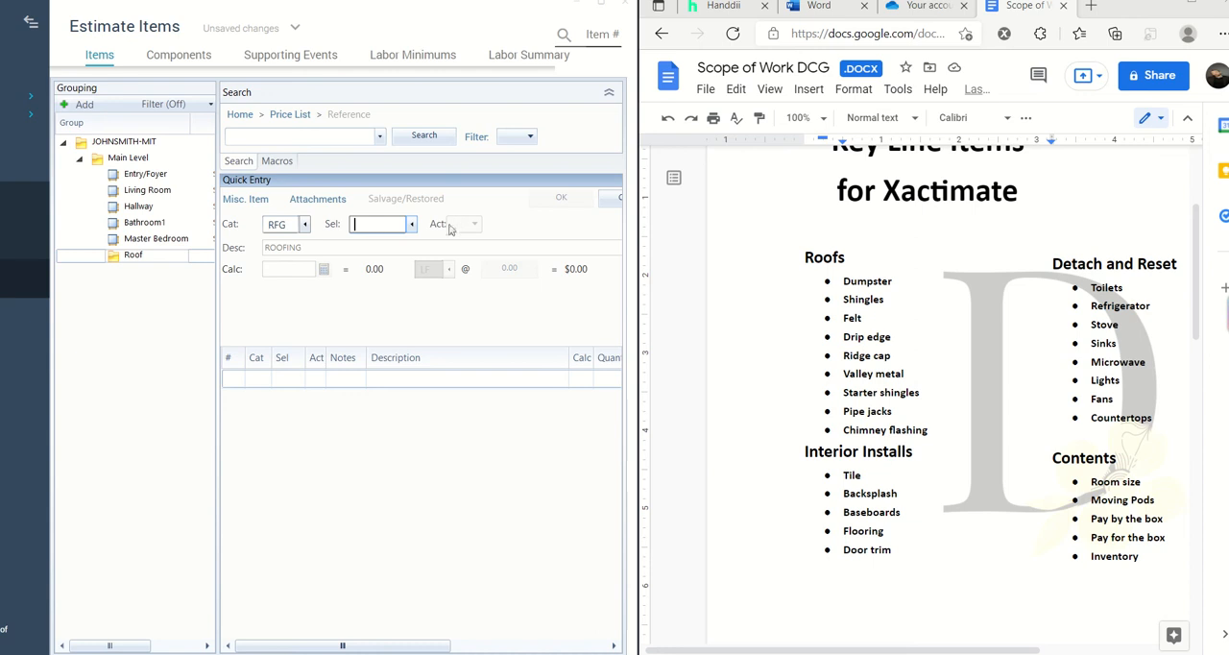
- Choose selector 300, laminated comp. shingle roofing with felt, and save the item with its quantity left at zero
left_click(411, 224)
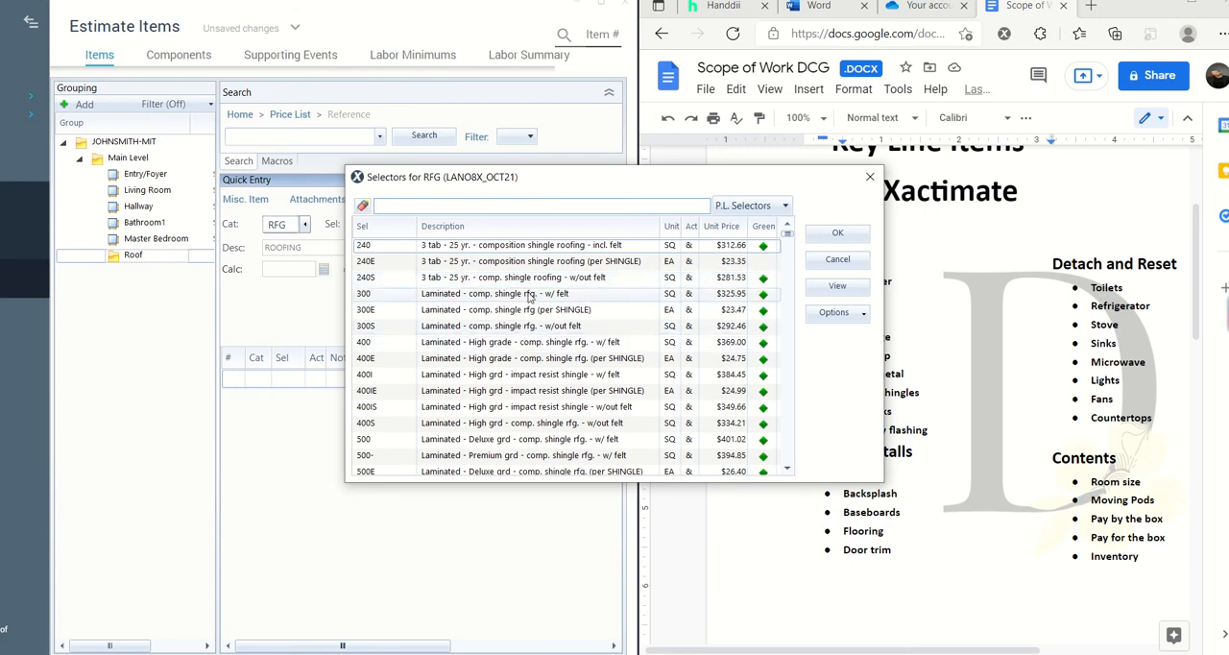
scroll(538, 321, "down", 1)
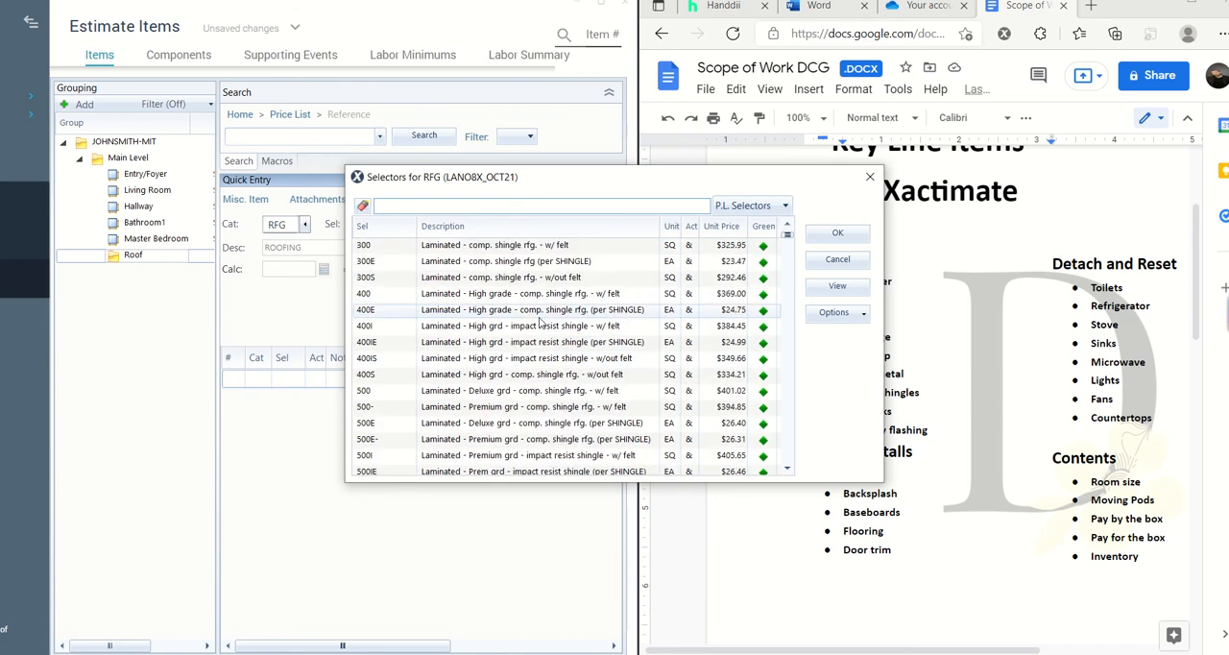
key("Return")
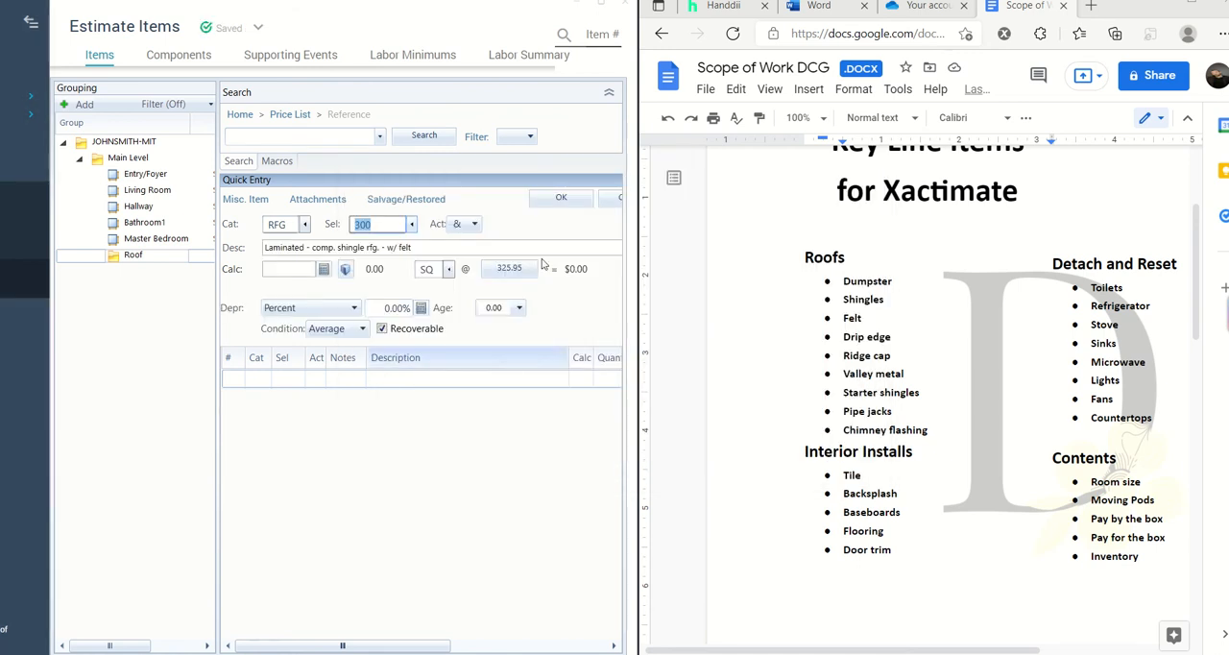
left_click(591, 7)
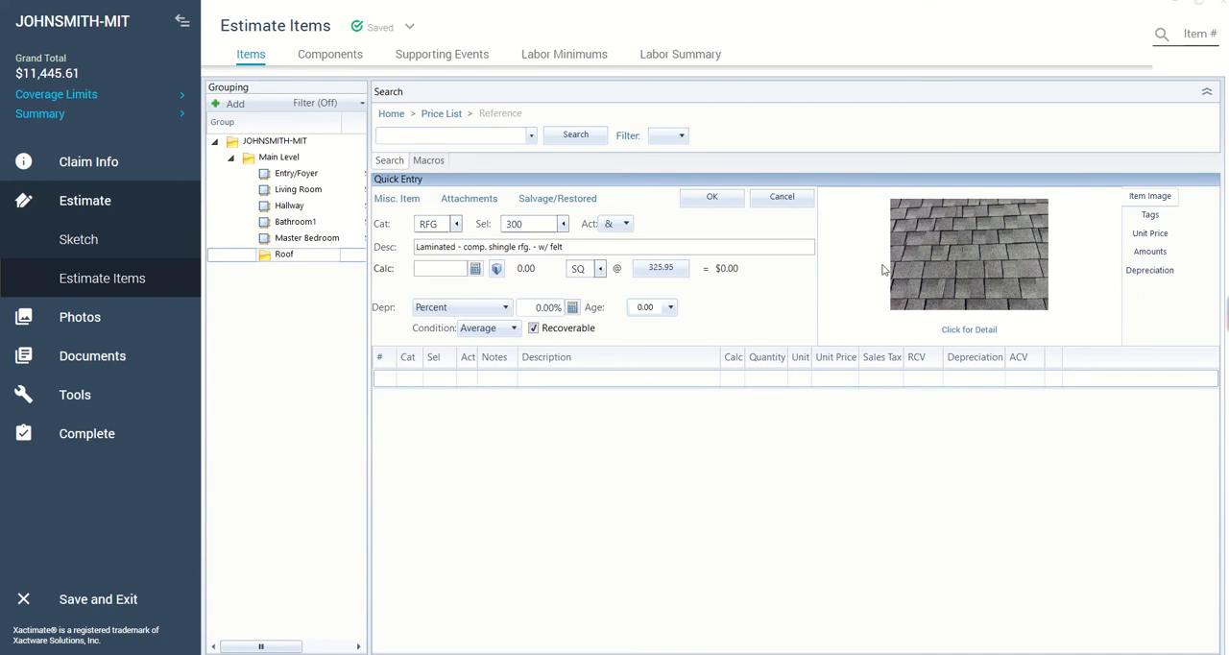
left_click(713, 200)
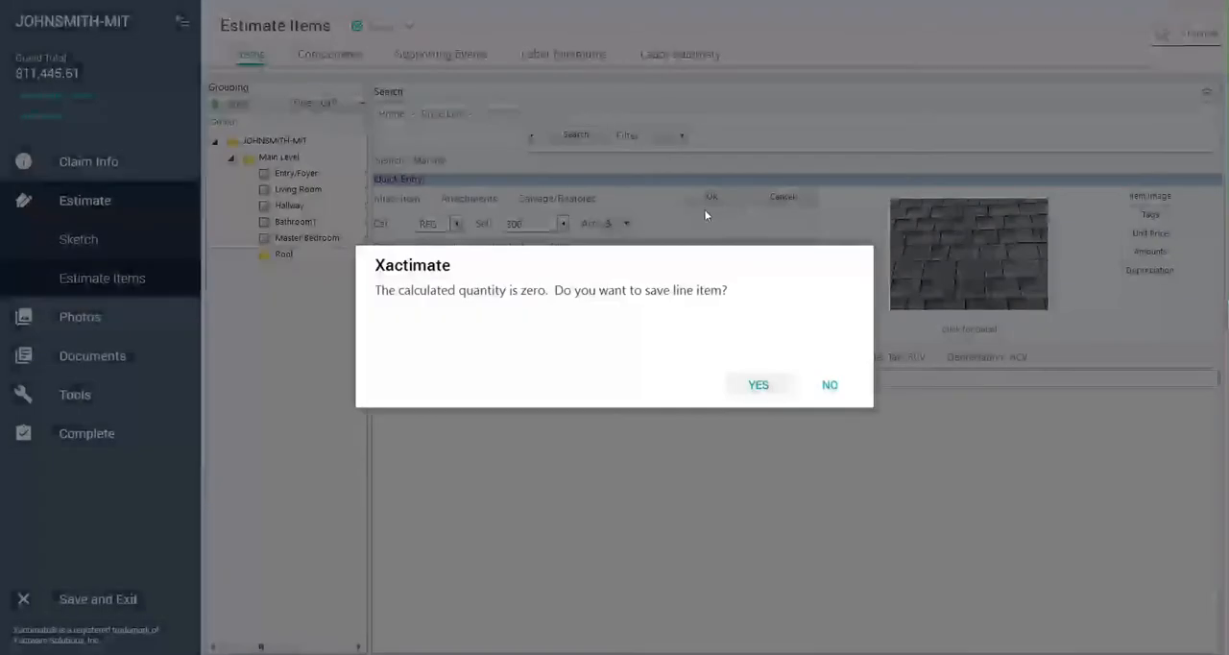
left_click(755, 388)
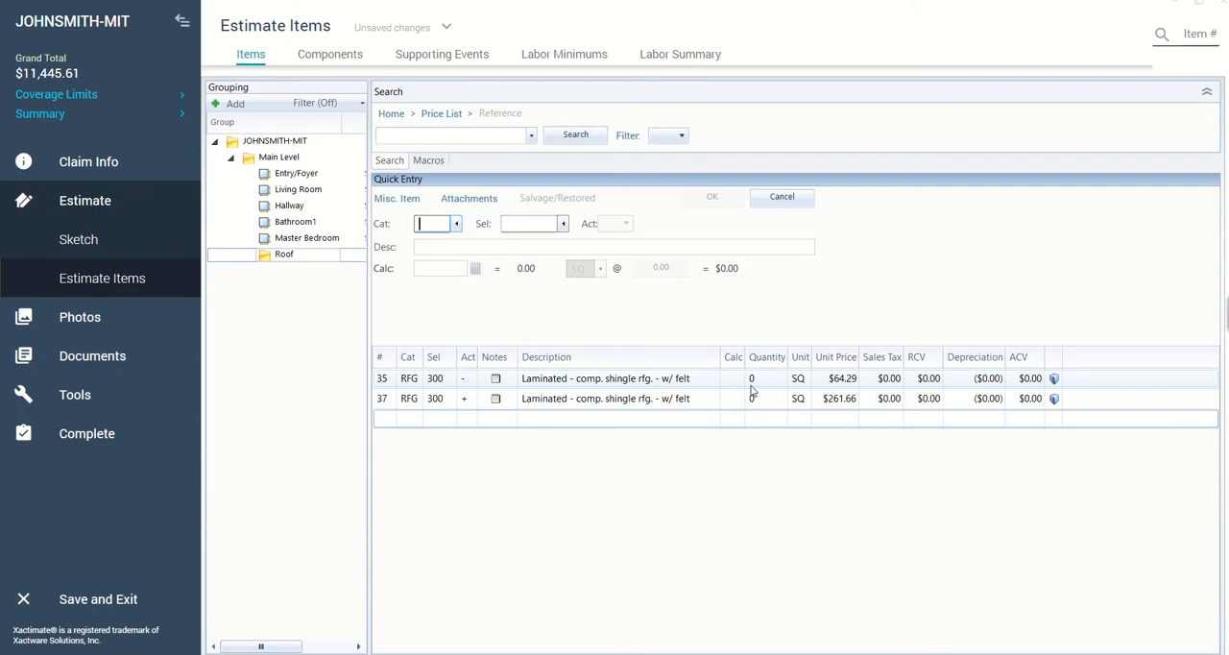
- Set the quantity to 30 SQ on both the removal and the replacement shingle lines
left_click(761, 379)
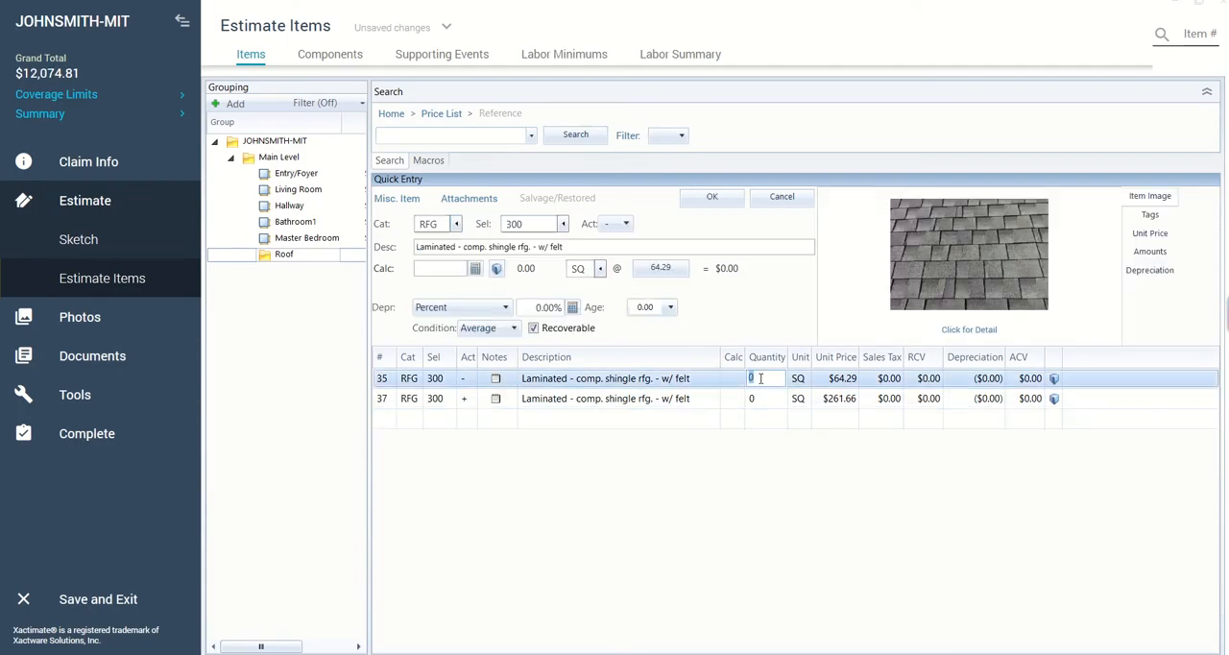
type("30")
key("Return")
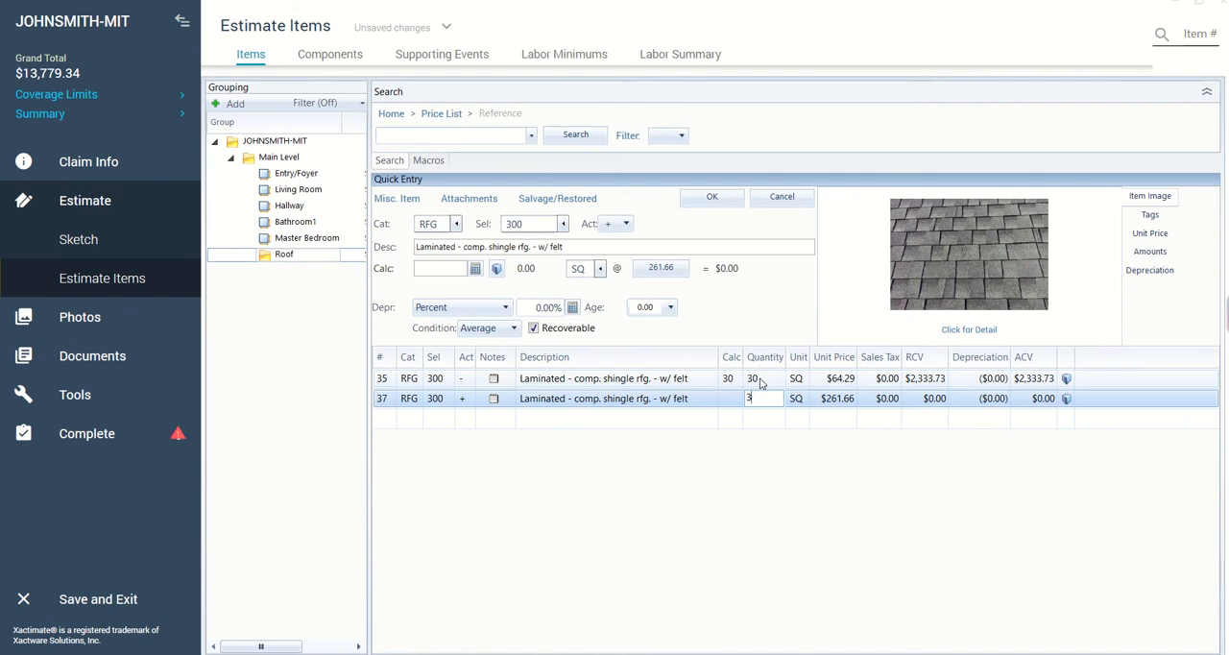
key("Return")
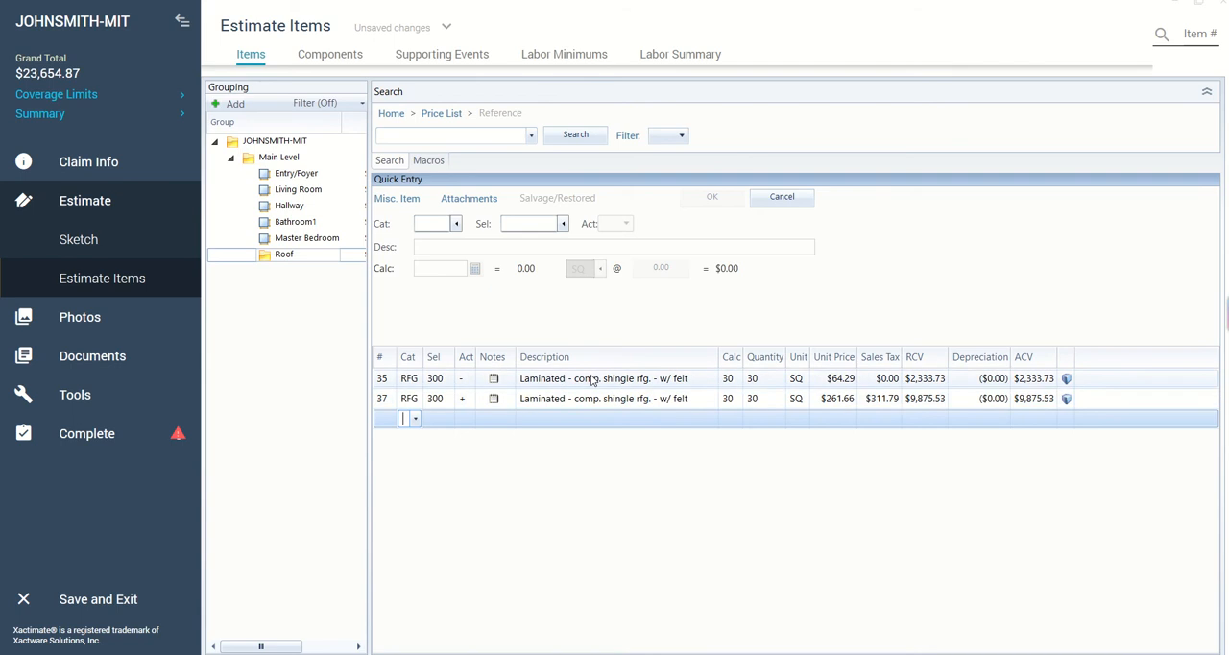
- Set the replacement shingle line's quantity to 34 SQ
left_click(594, 377)
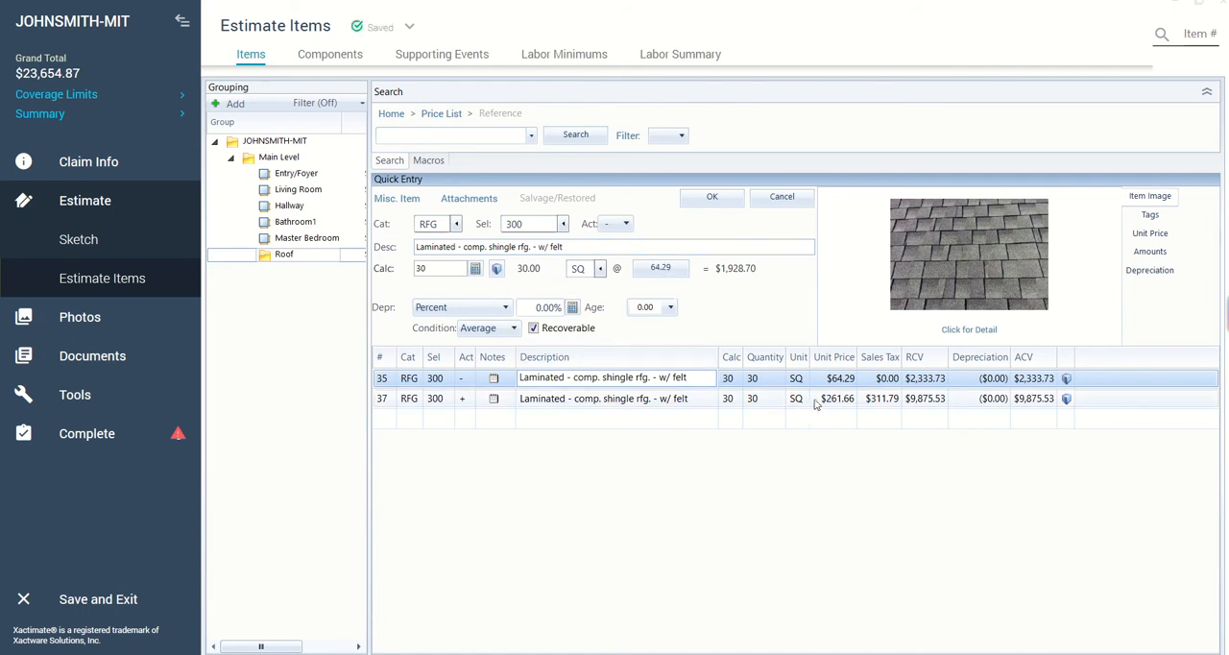
left_click(764, 400)
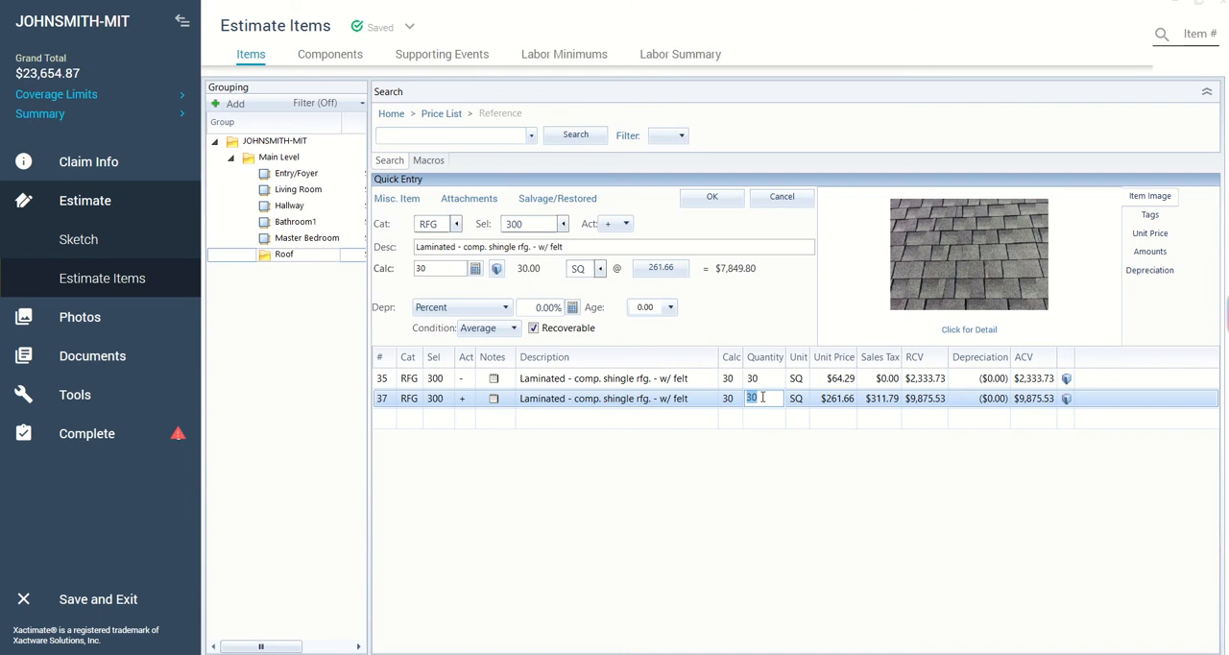
type("3")
key("Return")
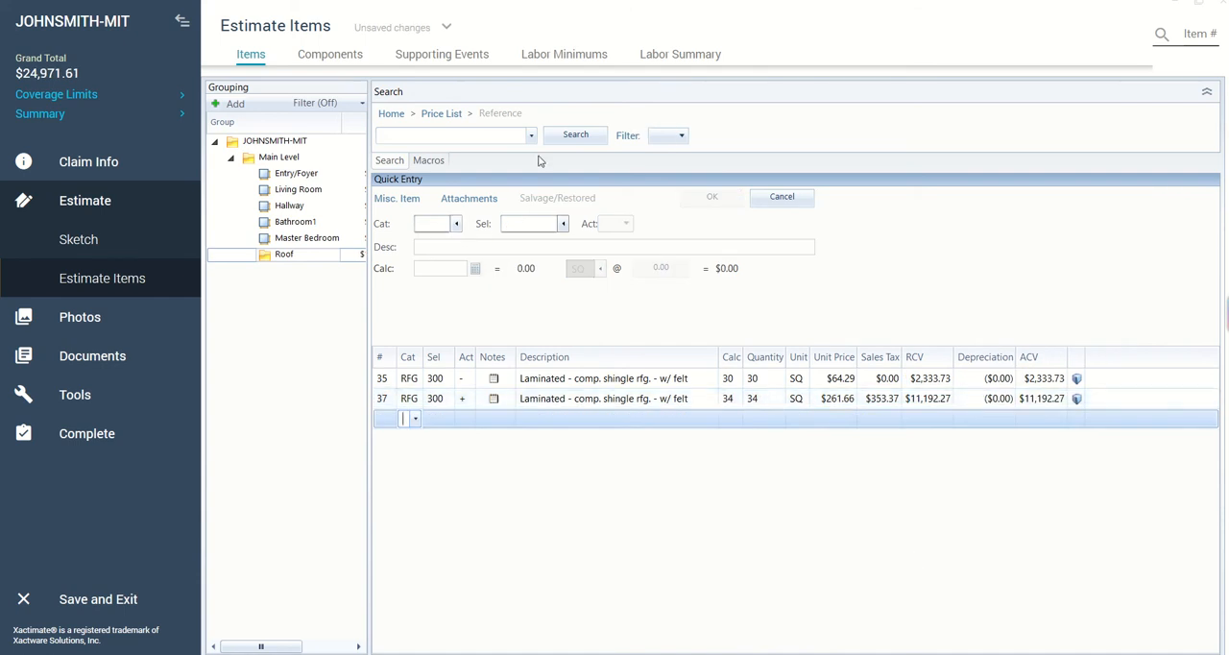
- Place the estimate beside the key line items document and start another line item in the RFG (Roofing) category
left_click(1200, 5)
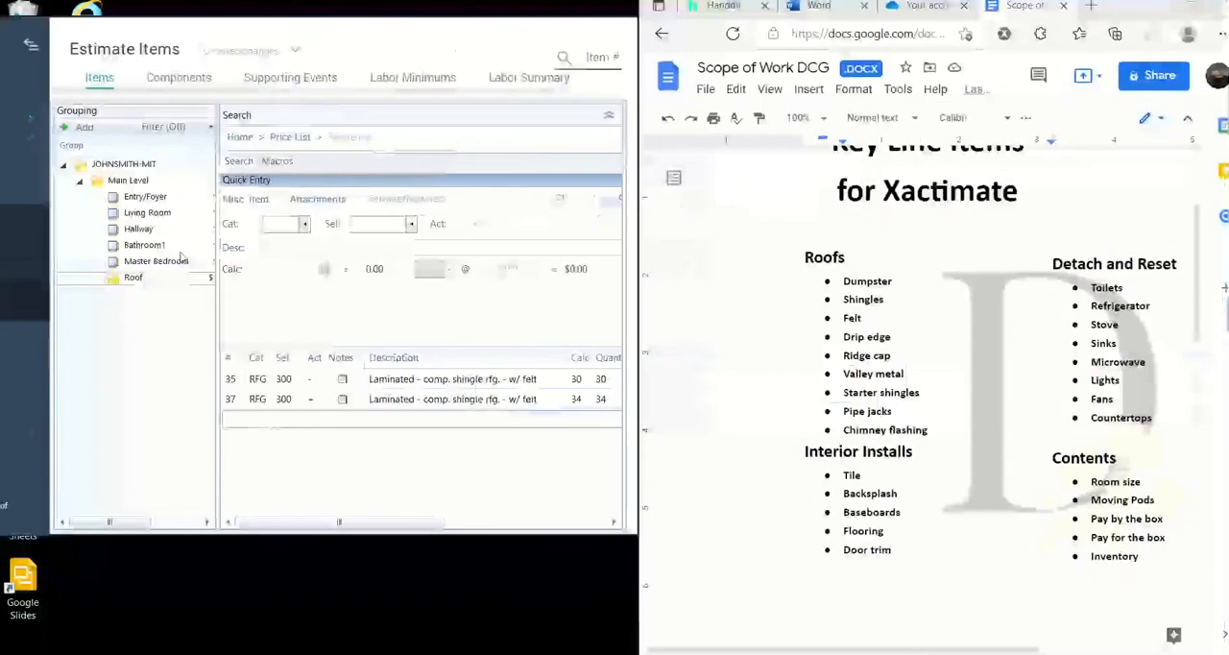
left_click_drag(407, 537, 404, 653)
left_click(305, 242)
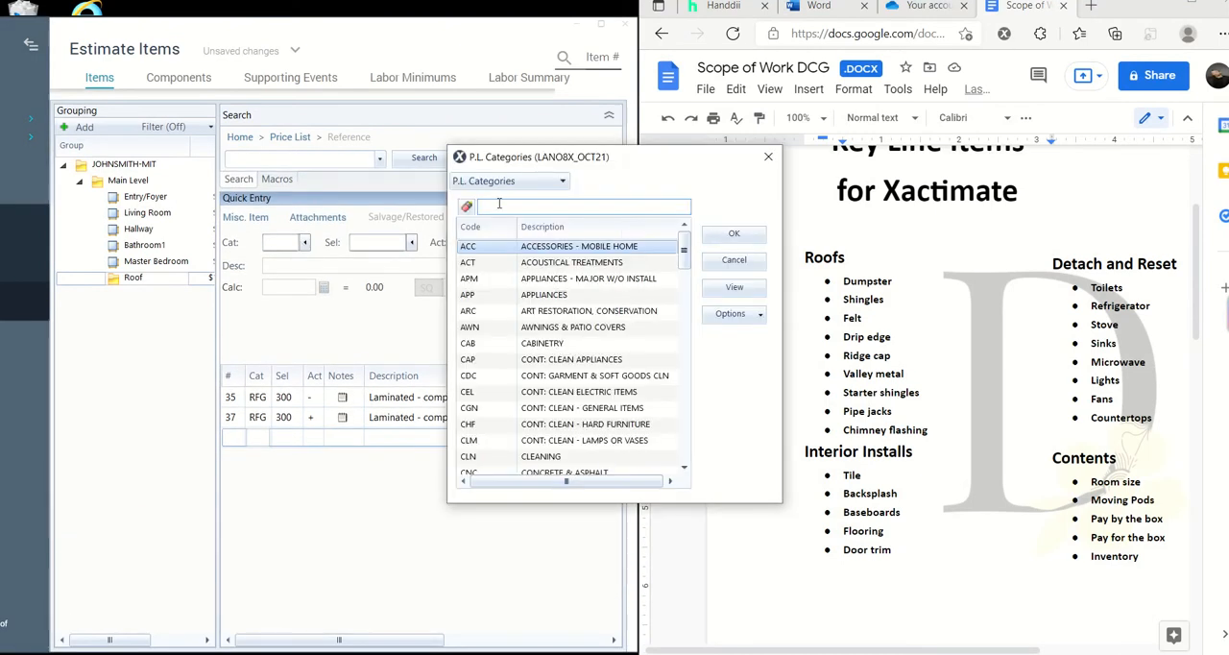
type("Roofing")
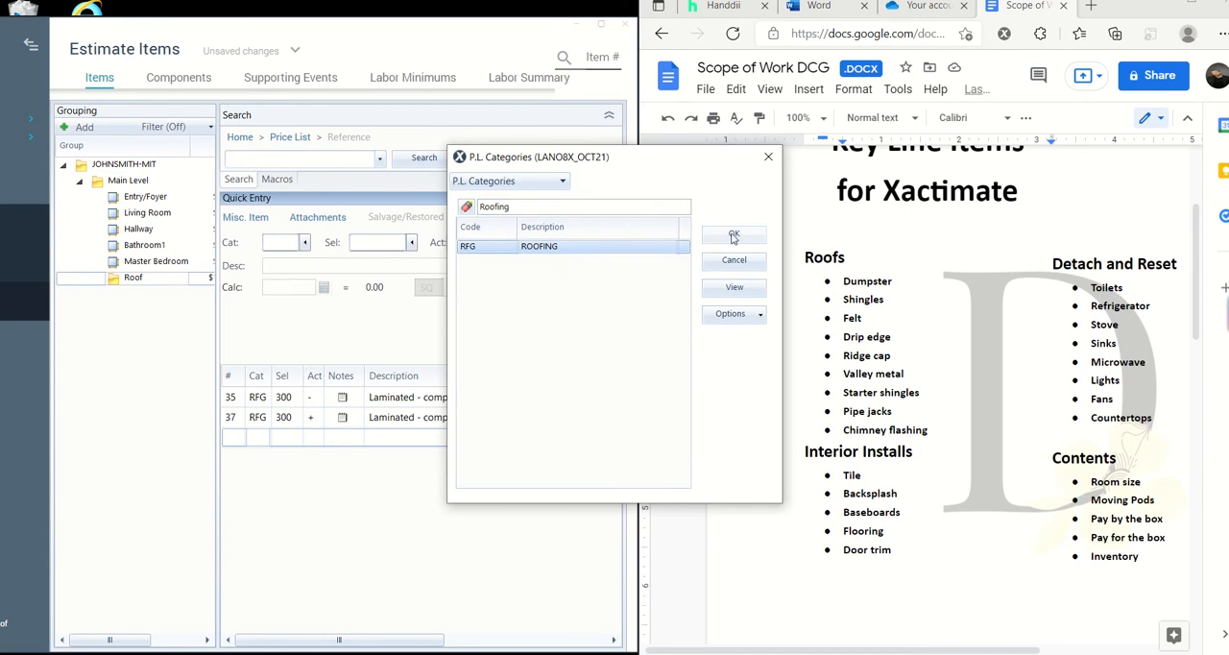
double_click(569, 246)
- Find "drip" among the roofing selectors, choose DRIP (Drip edge), and save the line item with zero quantity
left_click(411, 243)
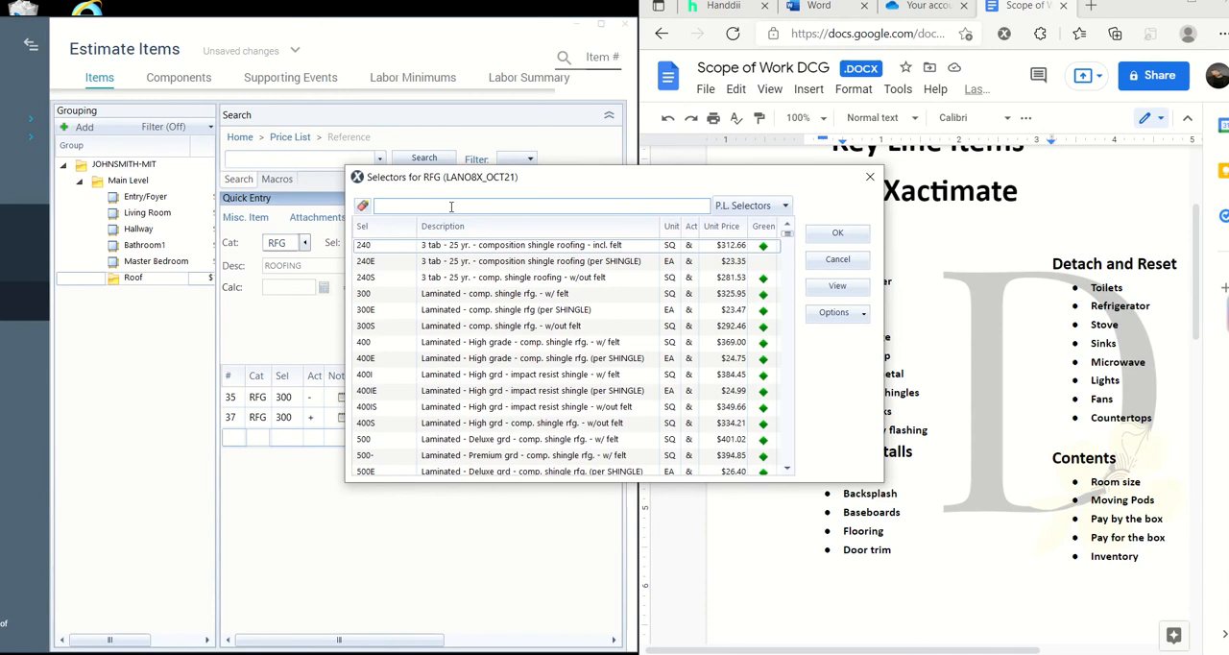
left_click_drag(564, 183, 421, 517)
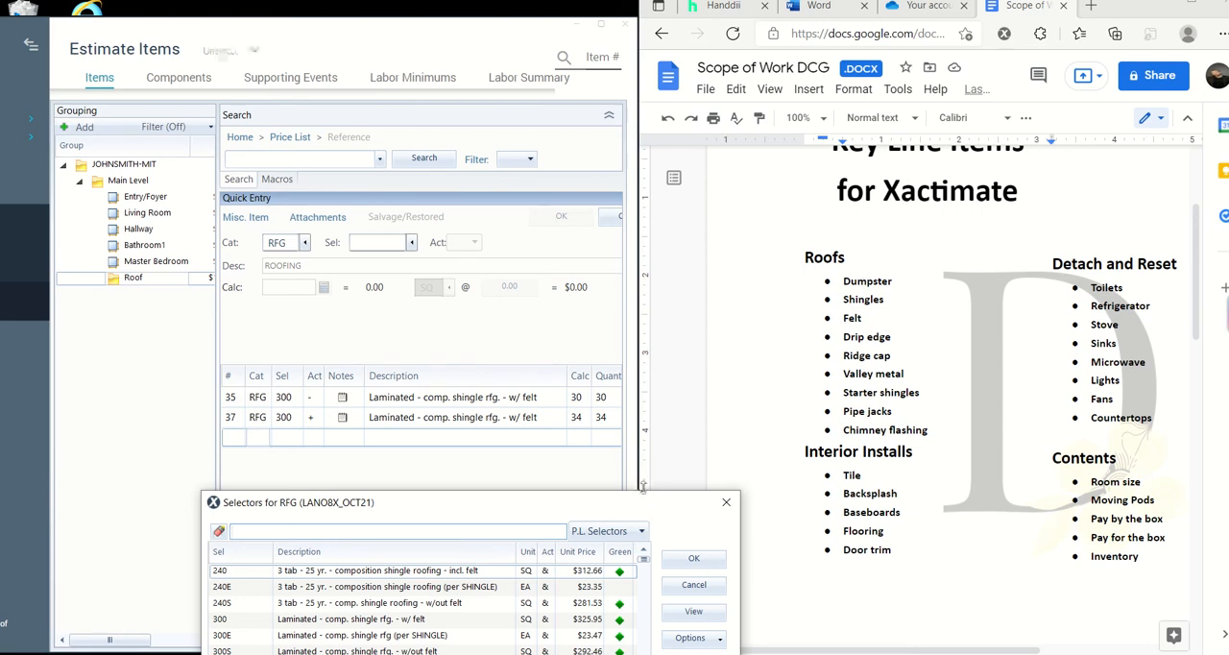
left_click_drag(641, 490, 678, 149)
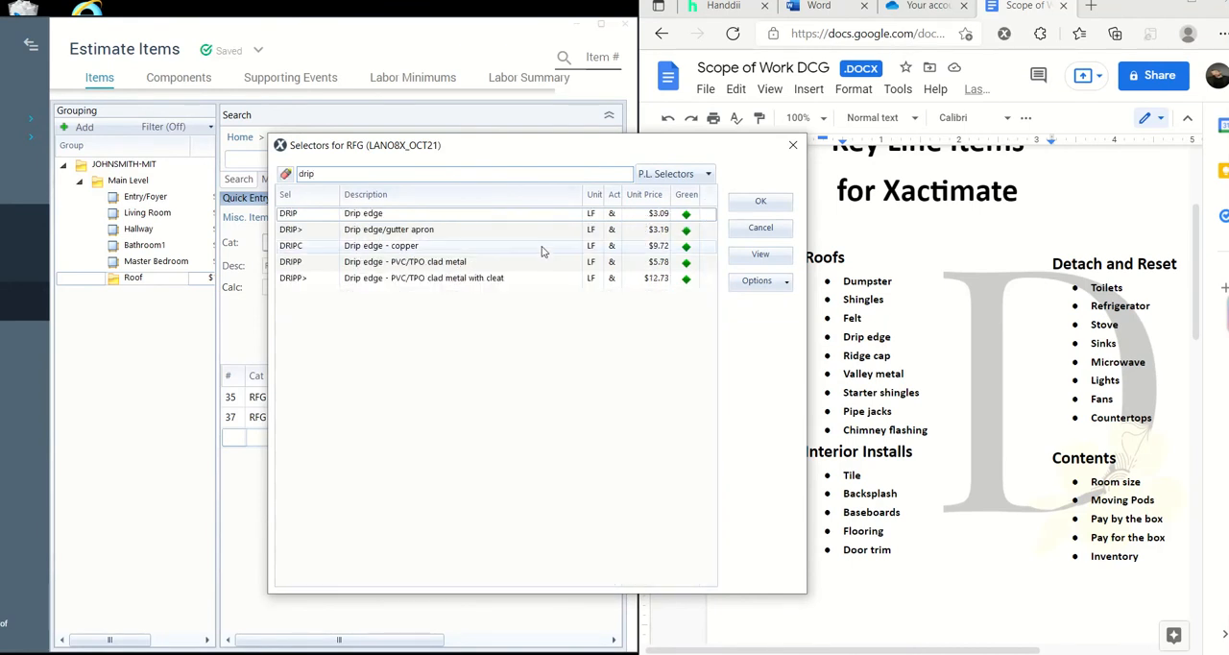
left_click(763, 202)
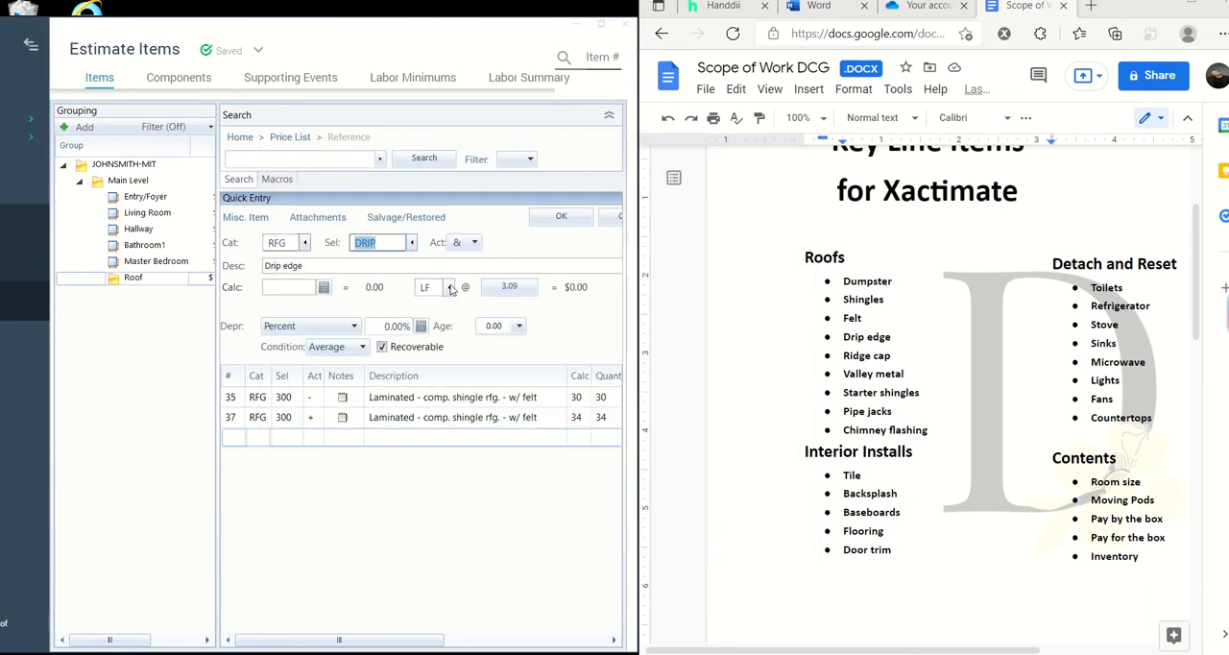
left_click(552, 219)
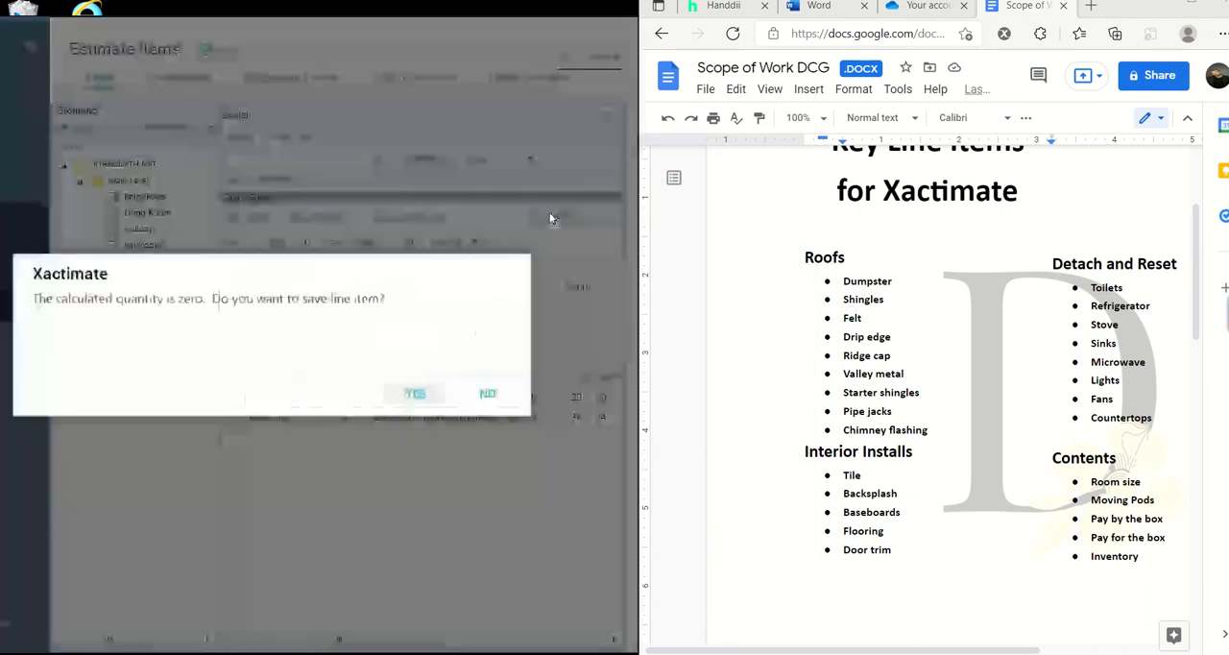
left_click(414, 392)
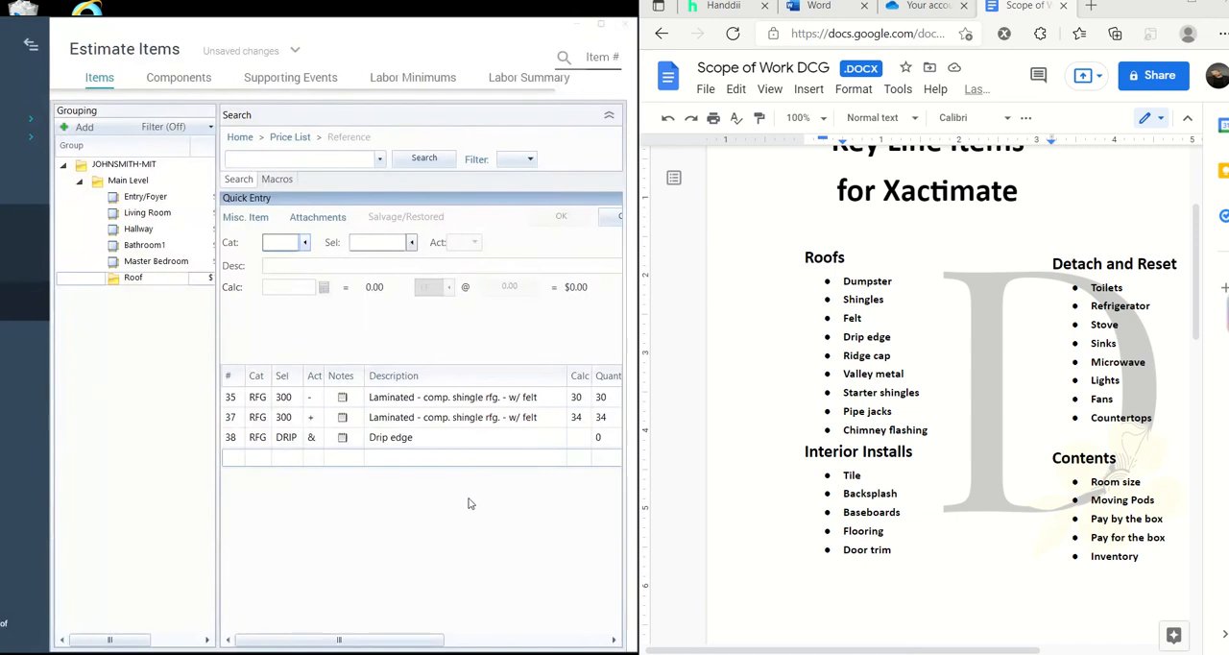
- Review the definition and picture in the drip edge line's item information
left_click(601, 27)
left_click(567, 418)
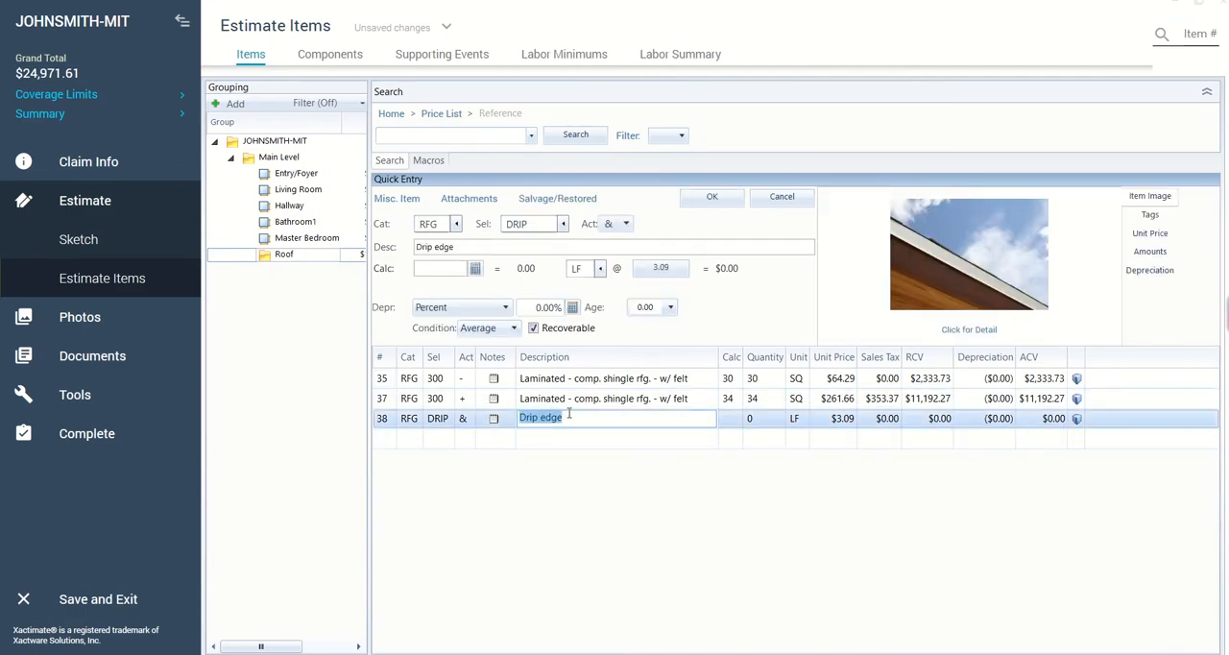
left_click(980, 331)
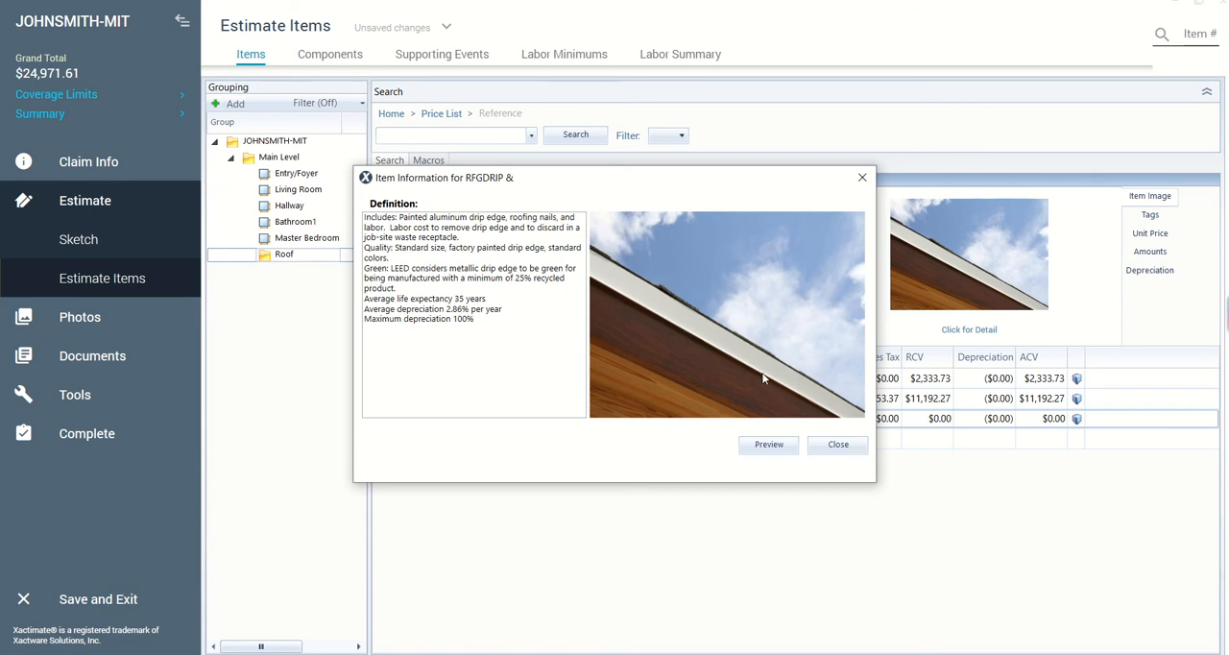
left_click(832, 446)
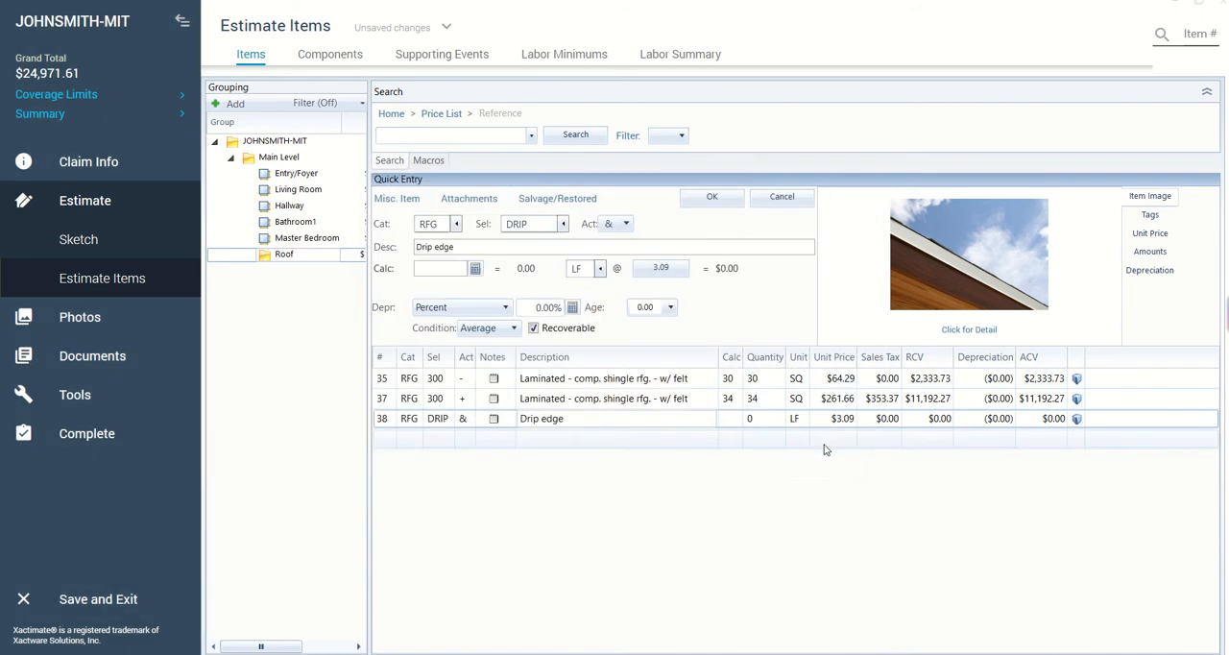
- Set the drip edge line's quantity to 200 LF
left_click(764, 418)
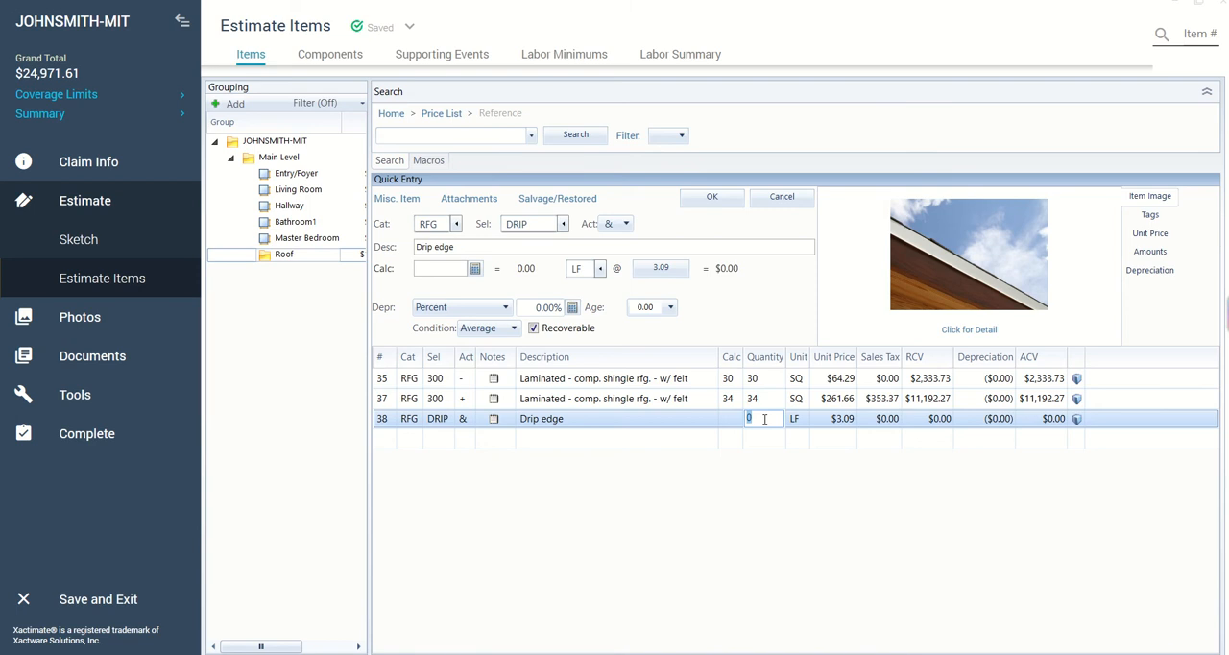
type("200")
key("Return")
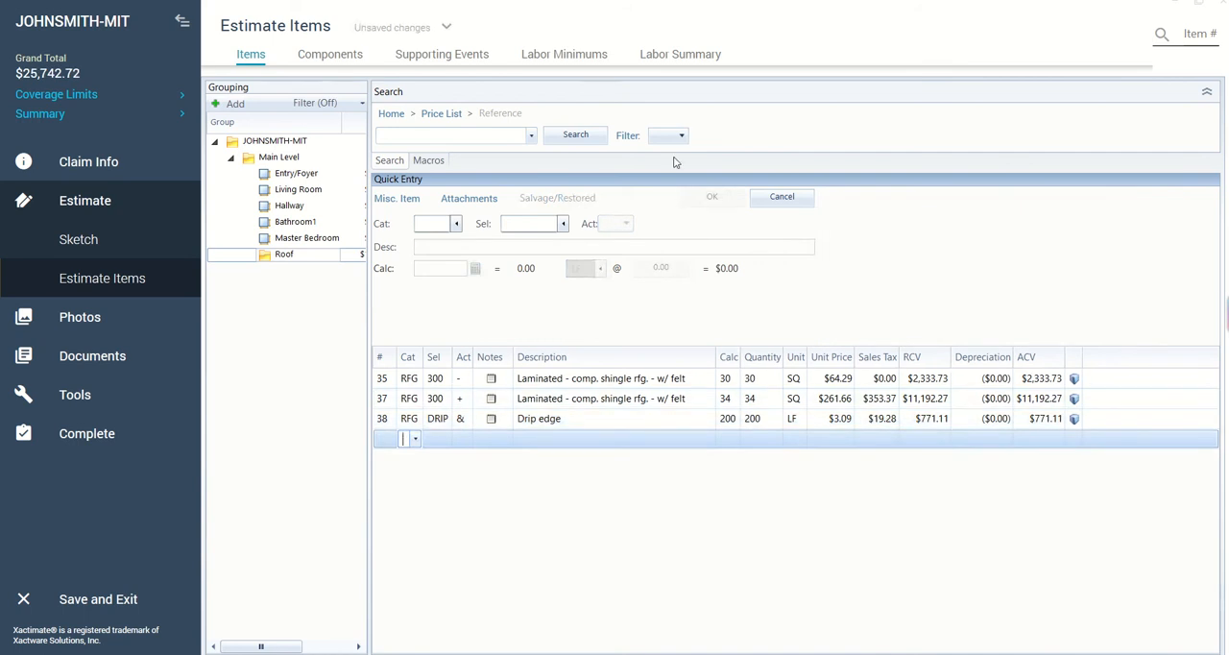
- Place the estimate beside the key line items document and start a line item in the DMO (General Demolition) category
left_click(1199, 3)
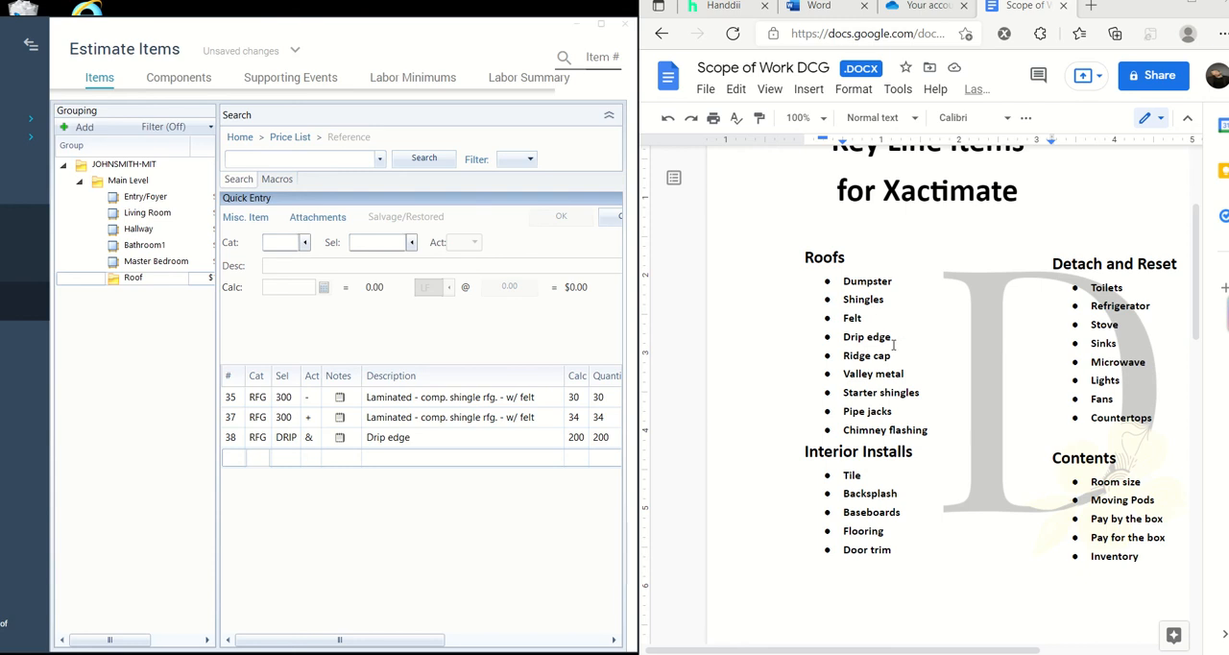
left_click(304, 247)
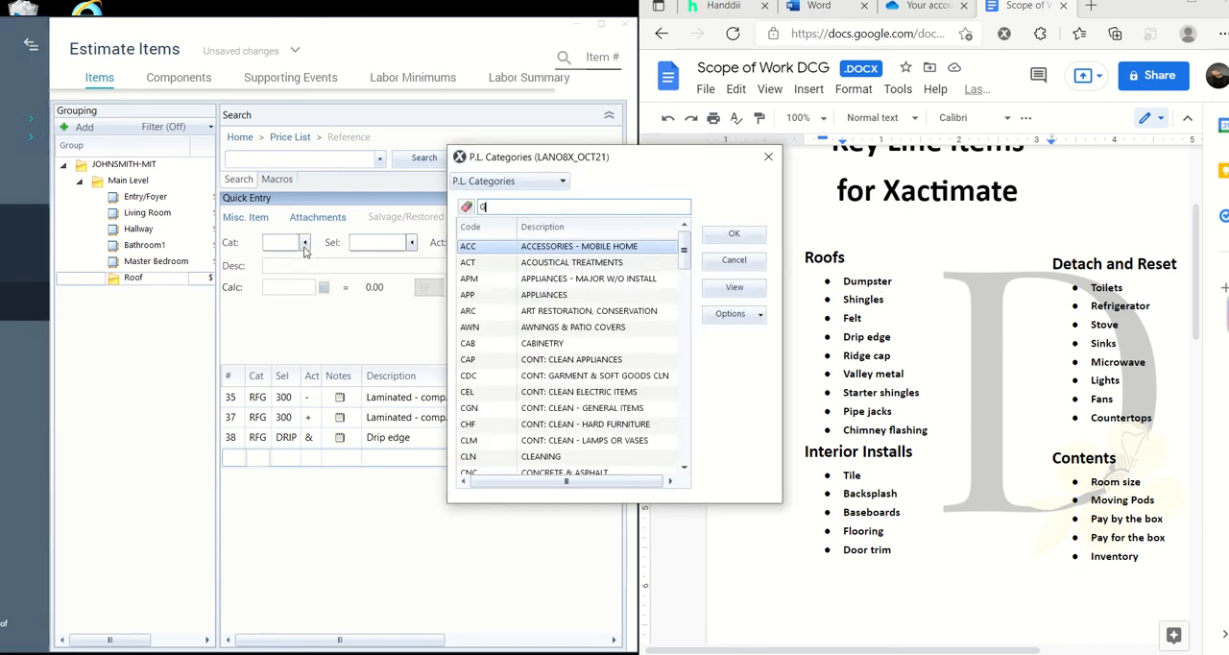
left_click(461, 344)
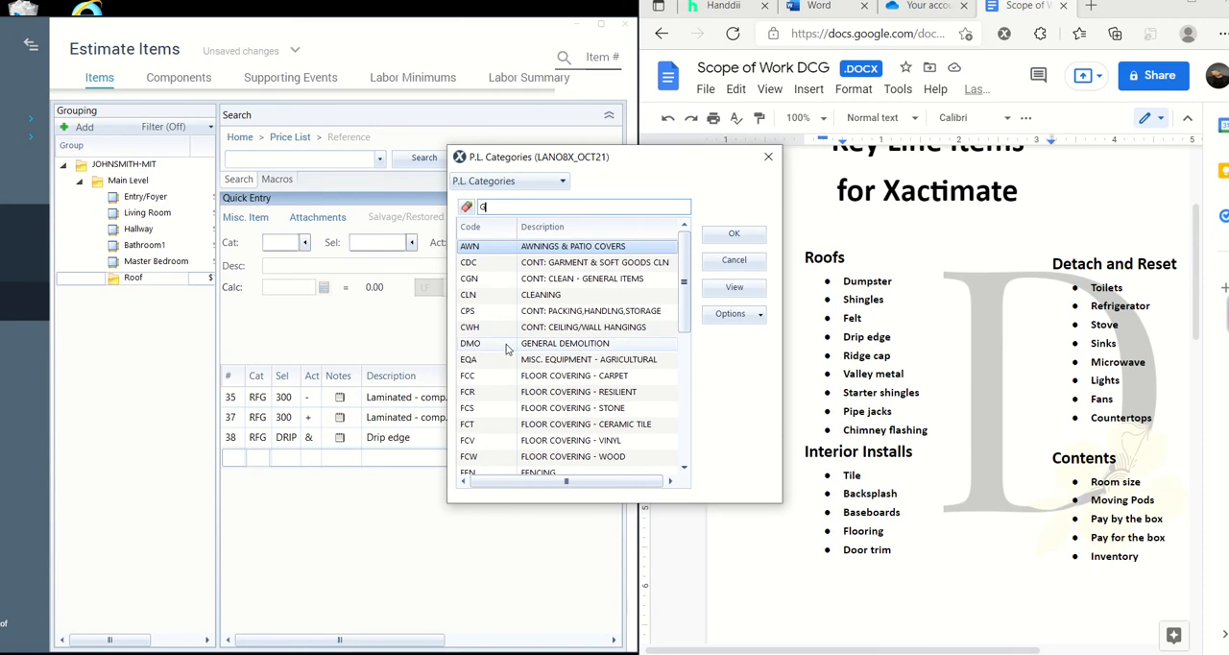
left_click(757, 235)
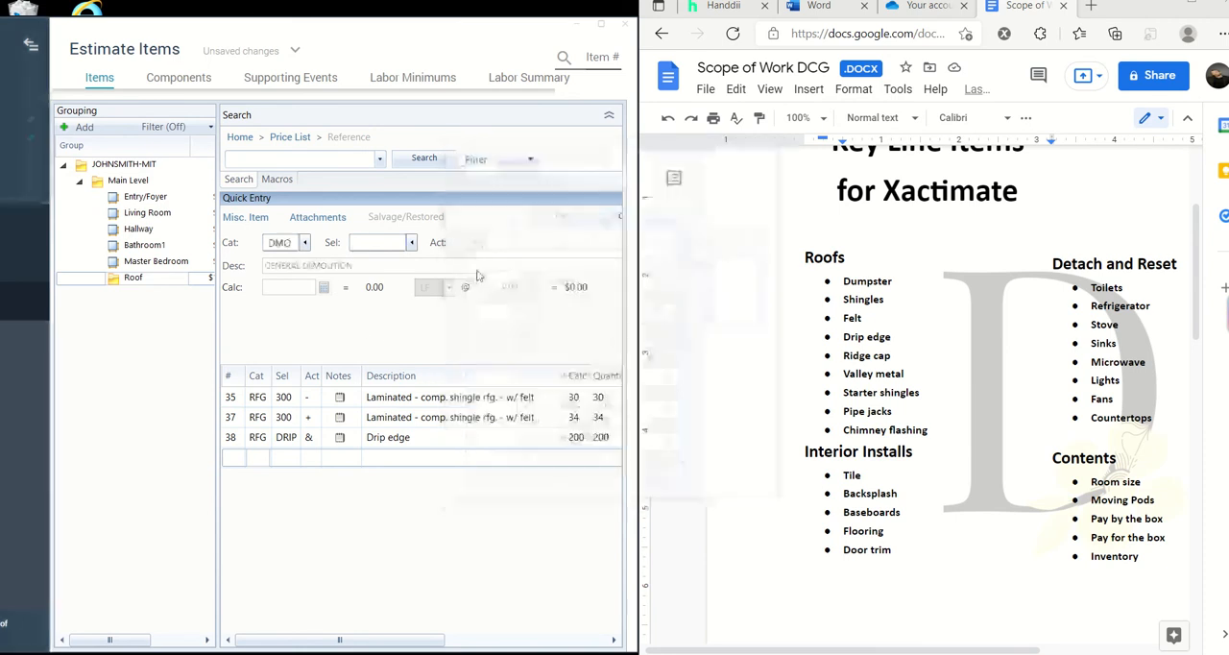
- Choose the DUMP> selector (Dumpster load - Approx. 30 yards, 5-7 tons of debris) and save the line item with quantity 1
left_click(414, 243)
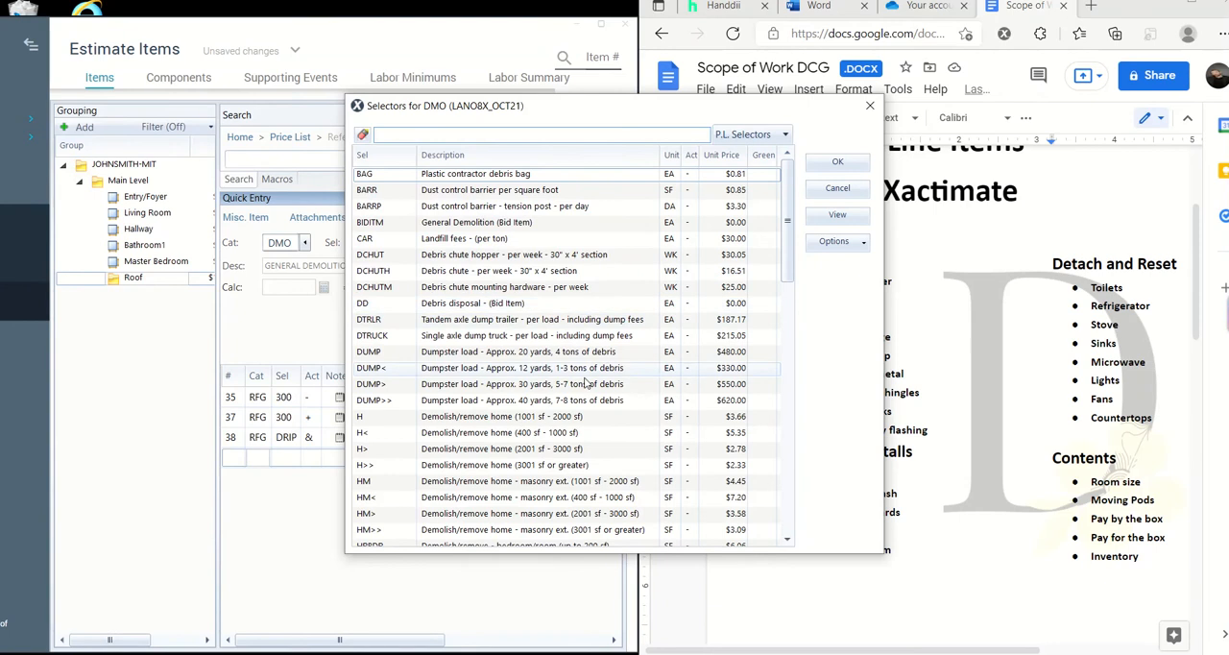
scroll(588, 358, "down", 2)
scroll(592, 392, "up", 2)
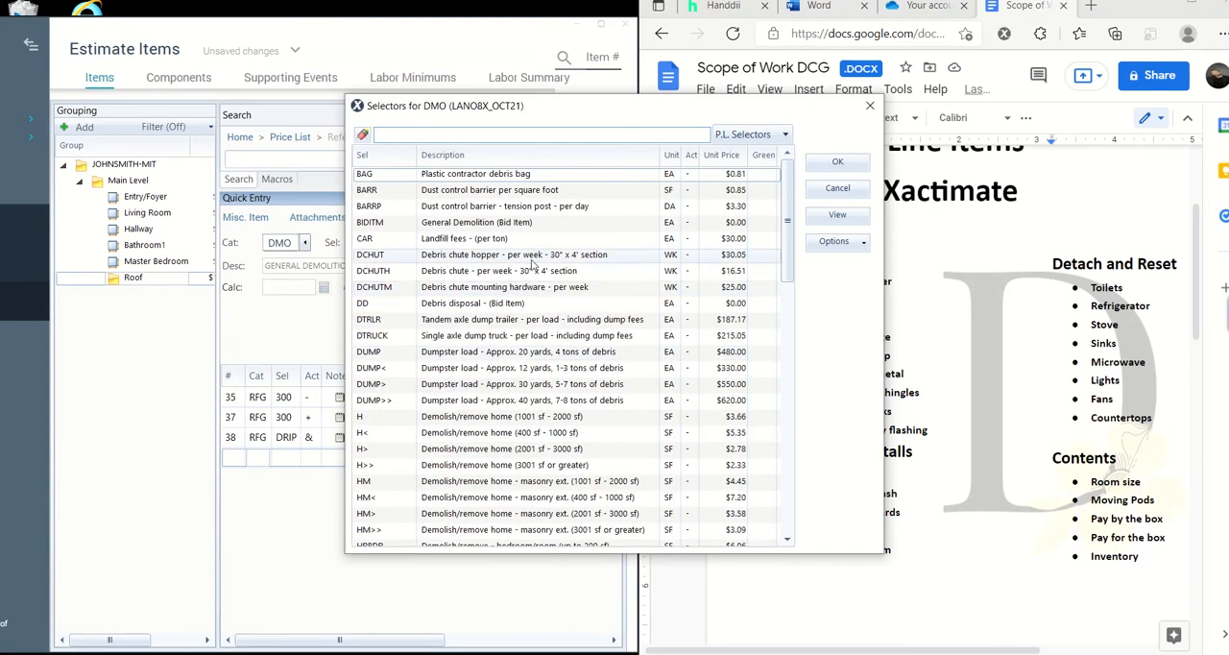
left_click(550, 388)
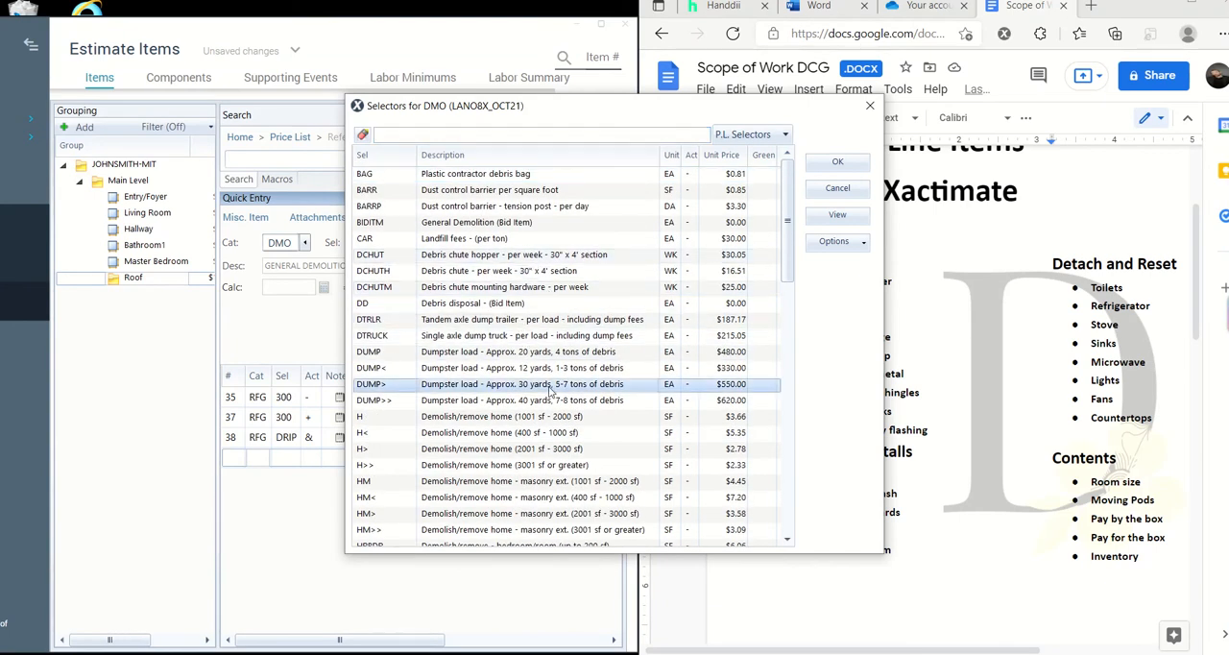
left_click(853, 166)
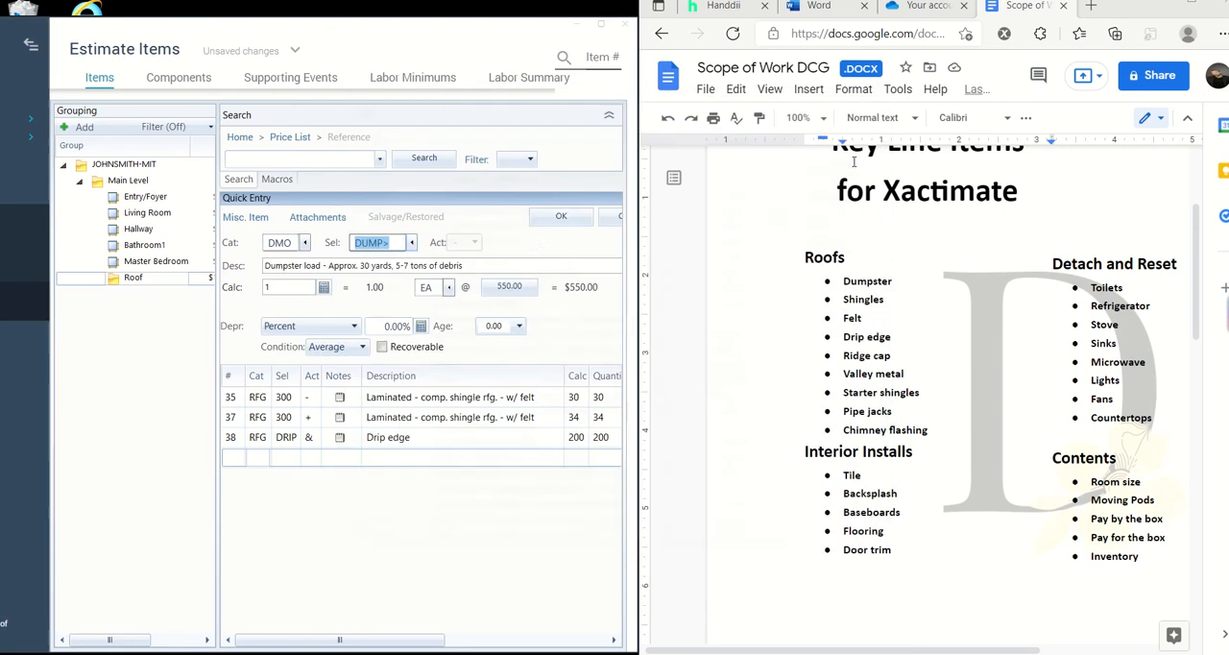
left_click(554, 222)
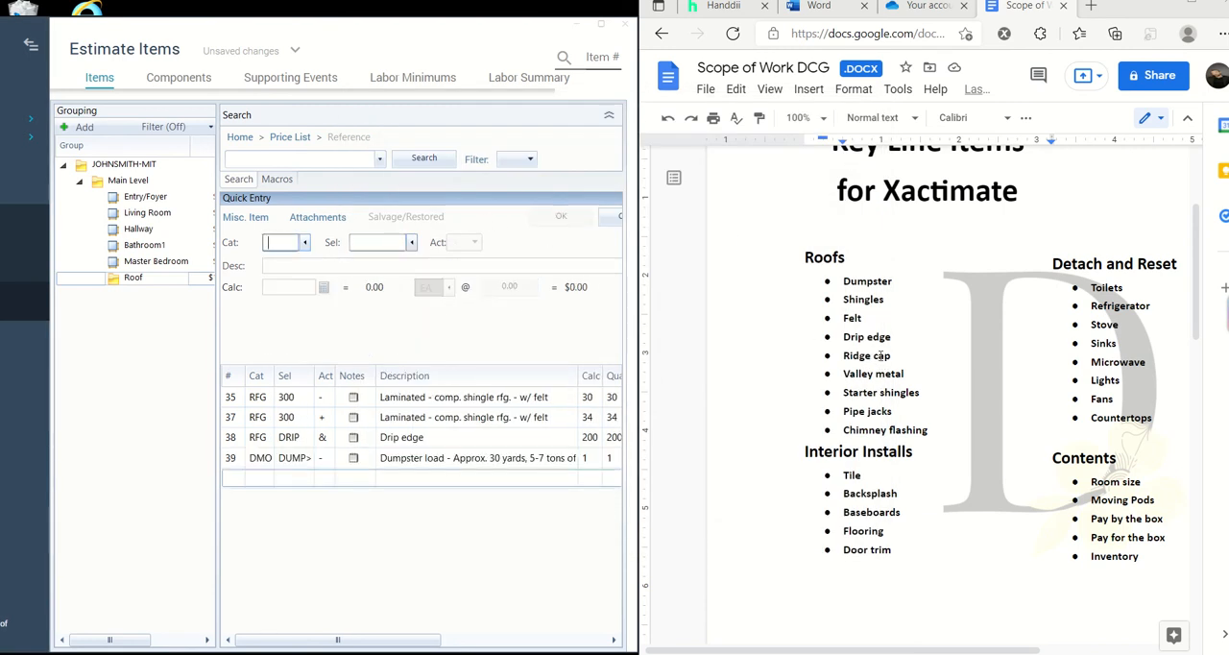
- Find "Roof" among the price list categories and start another line item in RFG (Roofing)
left_click(303, 243)
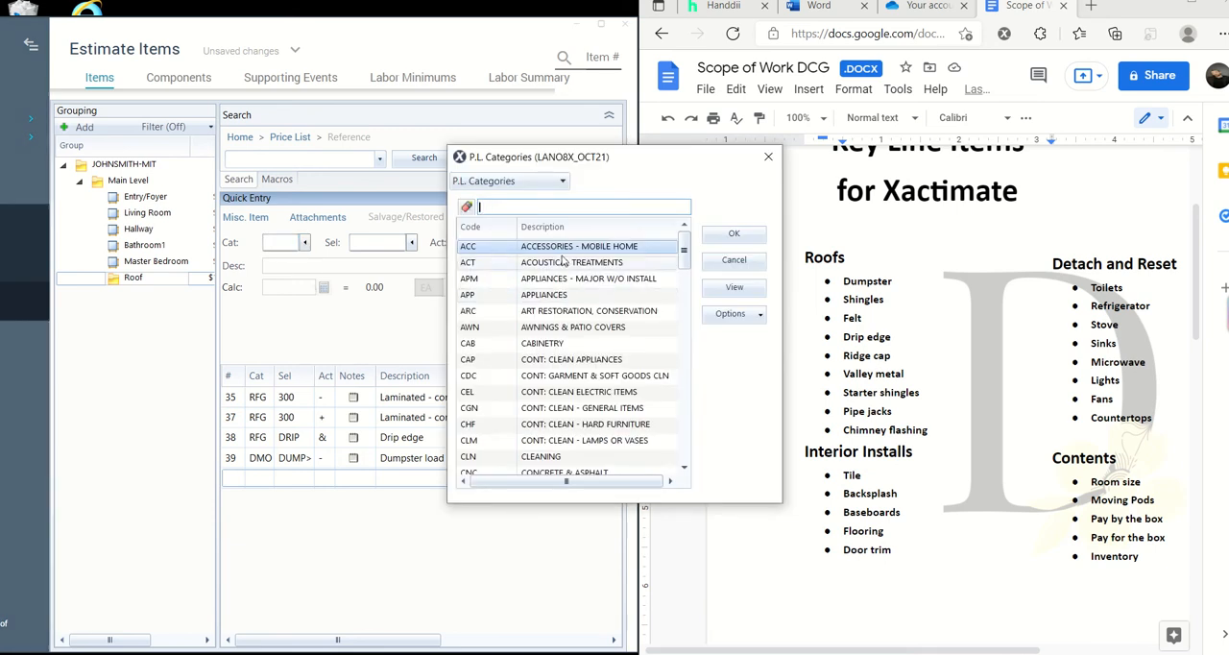
scroll(581, 315, "down", 2)
scroll(586, 320, "up", 2)
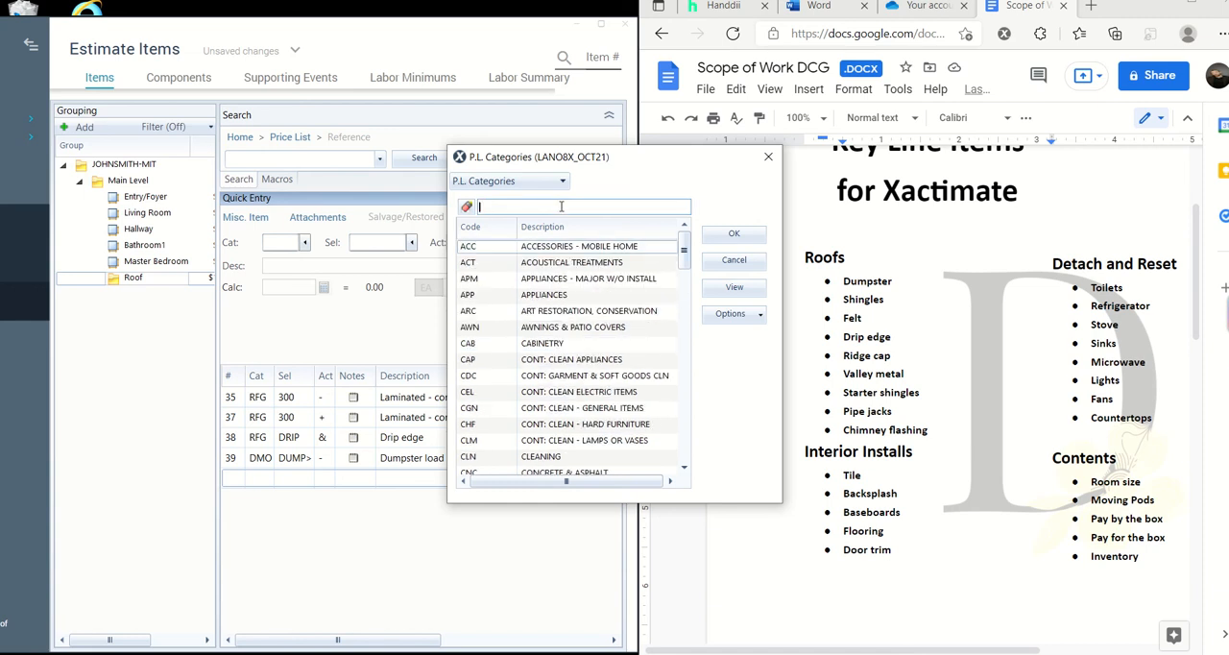
type("Roof")
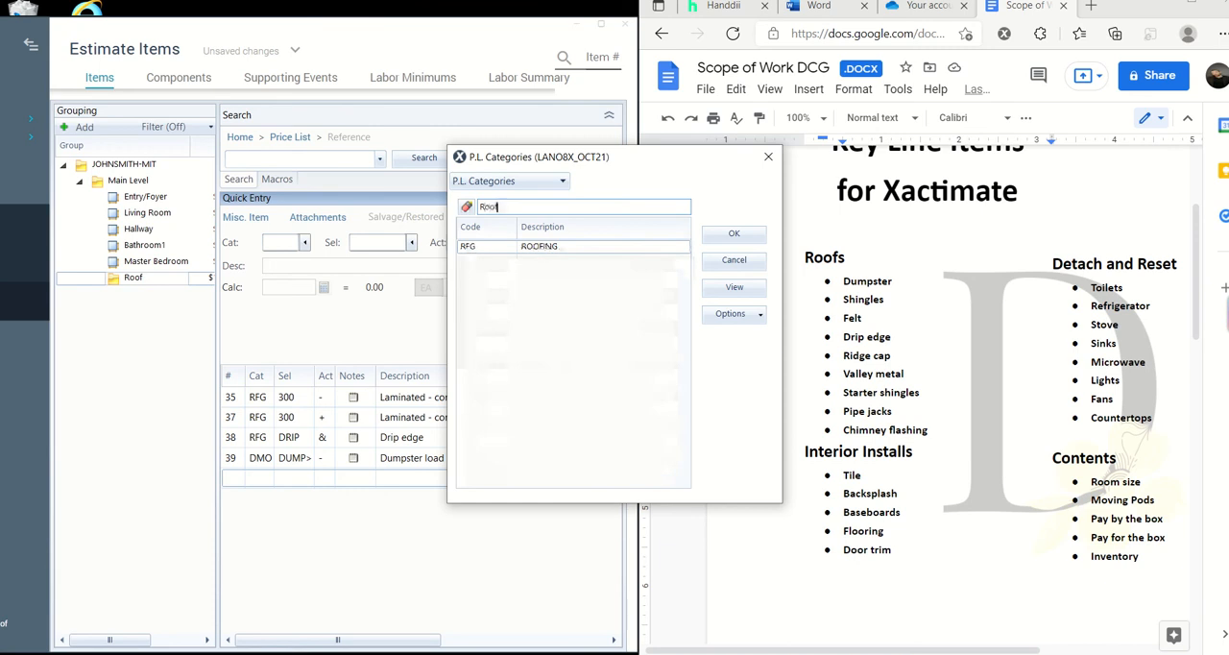
left_click(579, 246)
left_click(716, 238)
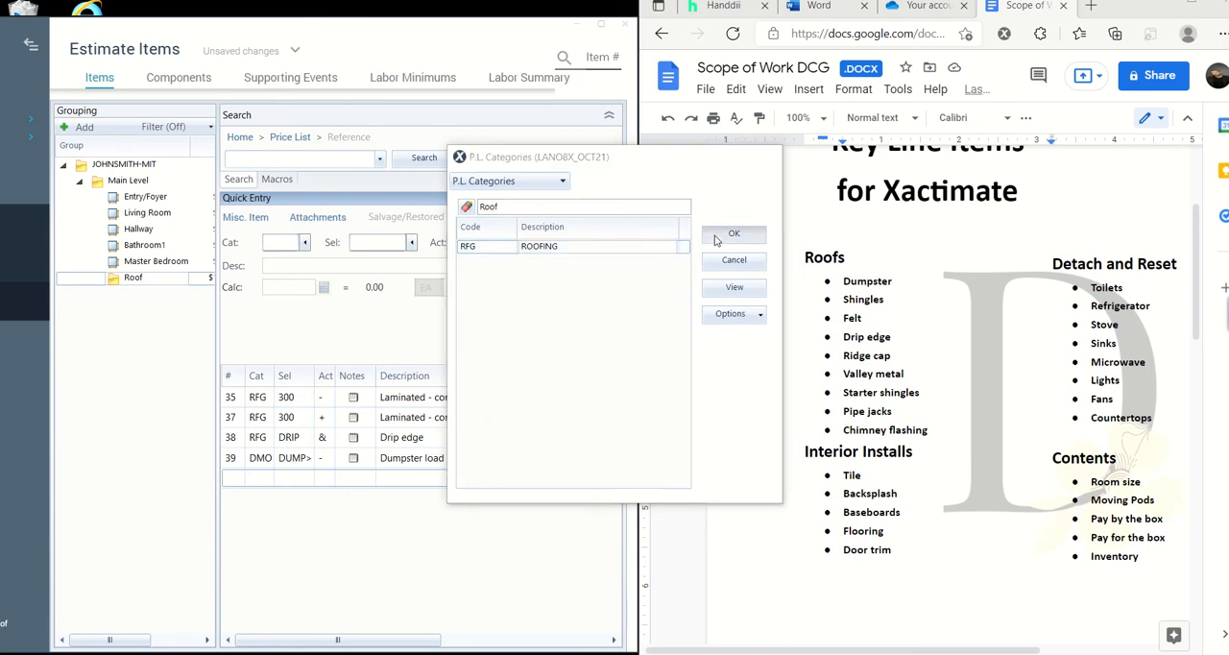
- Browse the roofing selectors and filter them by "Ridge"
left_click(411, 240)
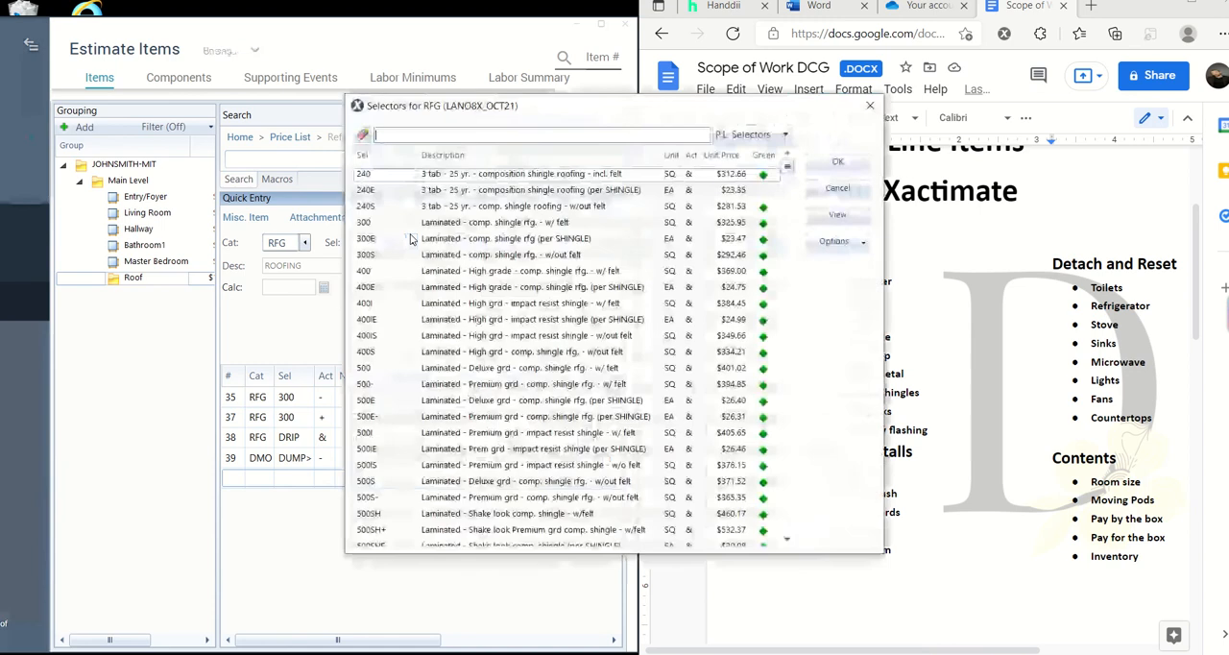
scroll(581, 352, "down", 1)
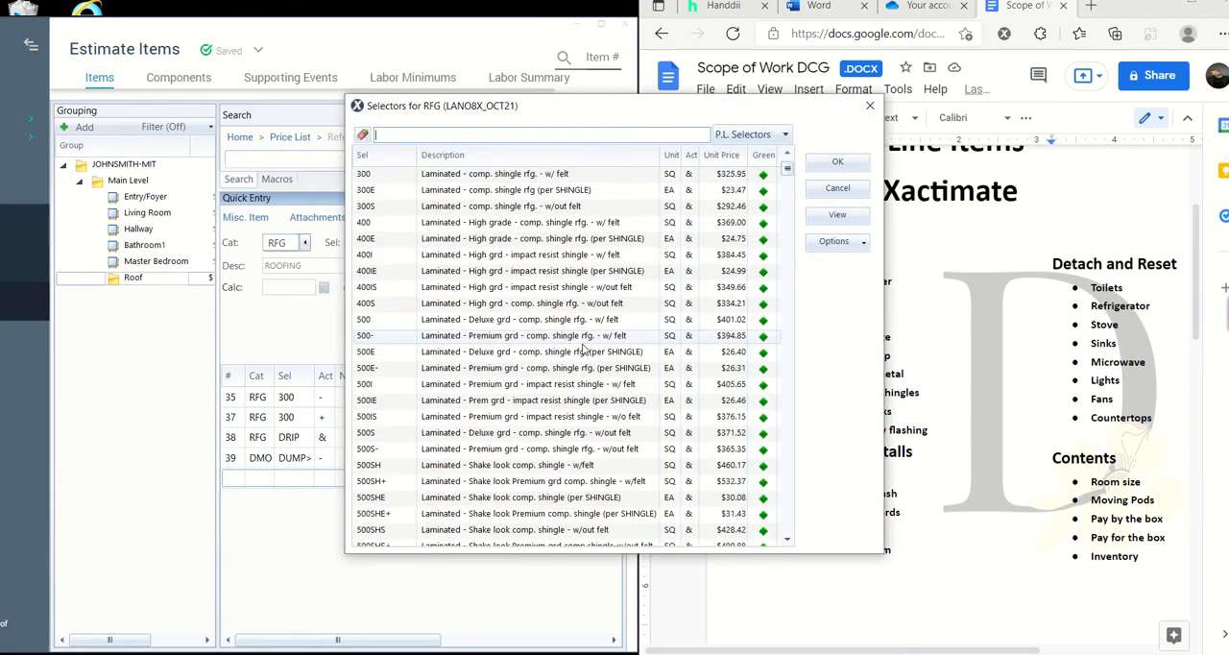
scroll(581, 352, "down", 3)
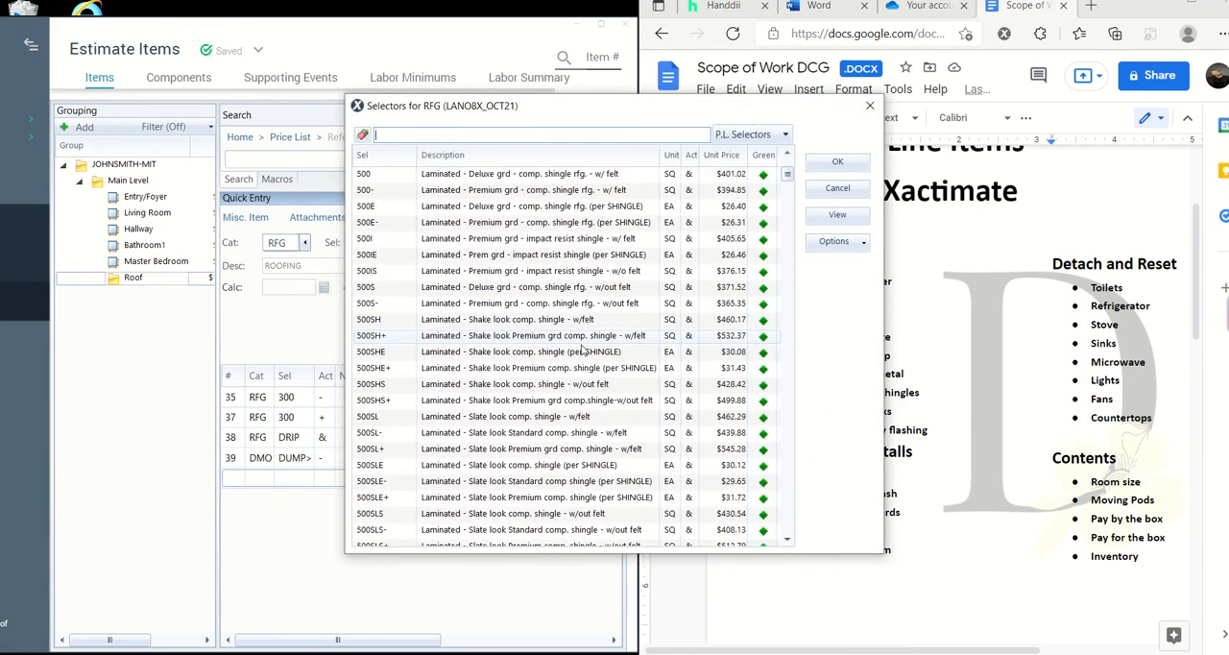
scroll(581, 351, "up", 1)
scroll(581, 351, "down", 1)
scroll(581, 351, "up", 1)
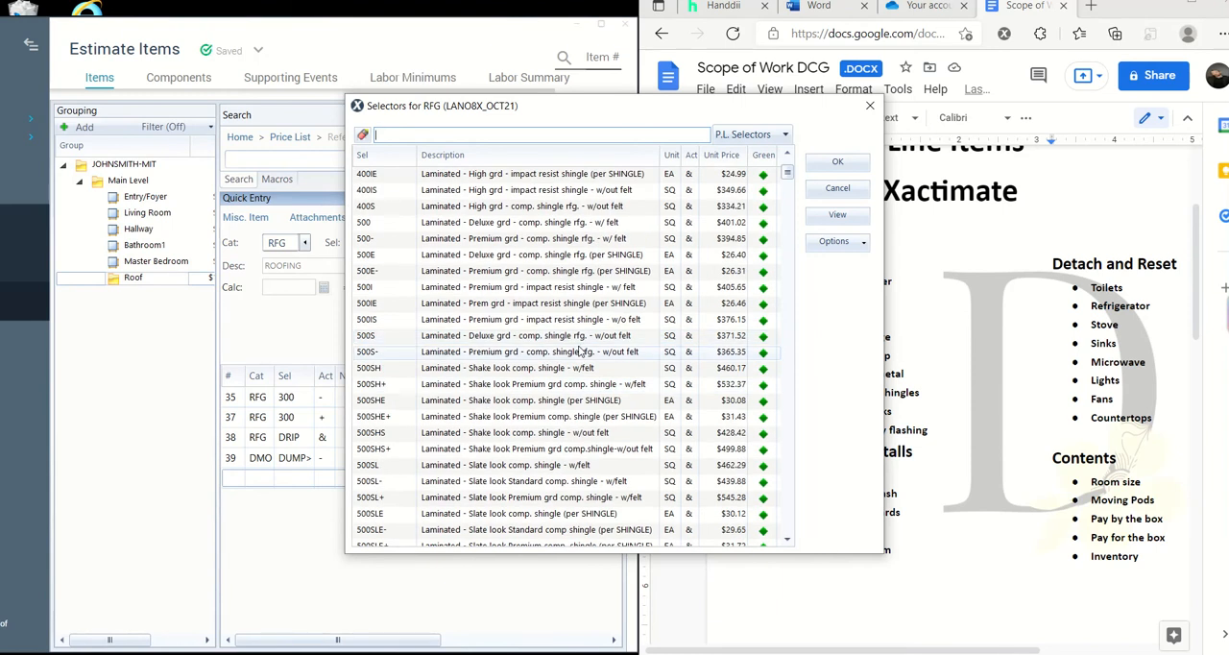
scroll(581, 352, "up", 3)
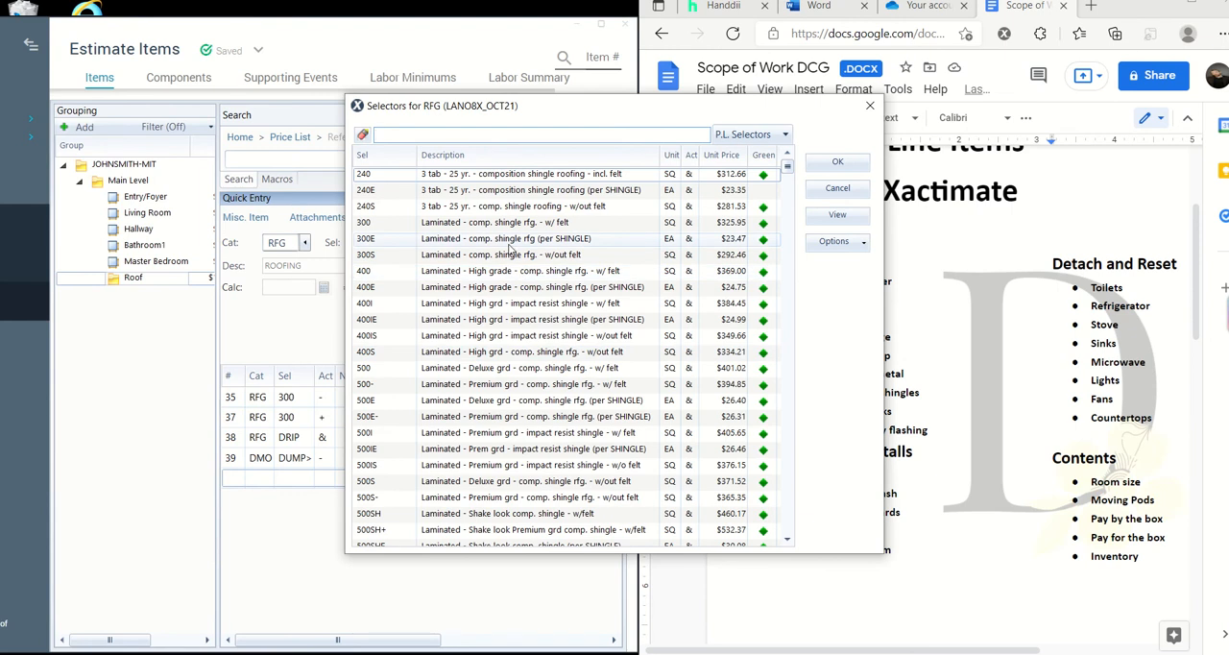
type("idg")
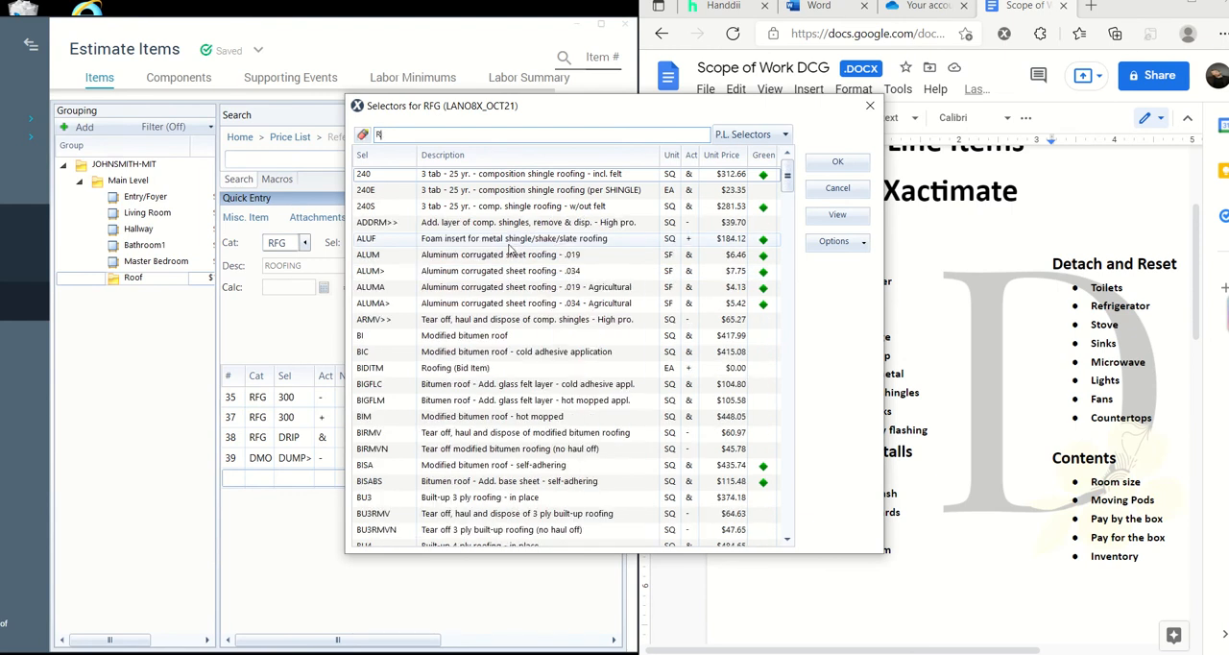
type("e")
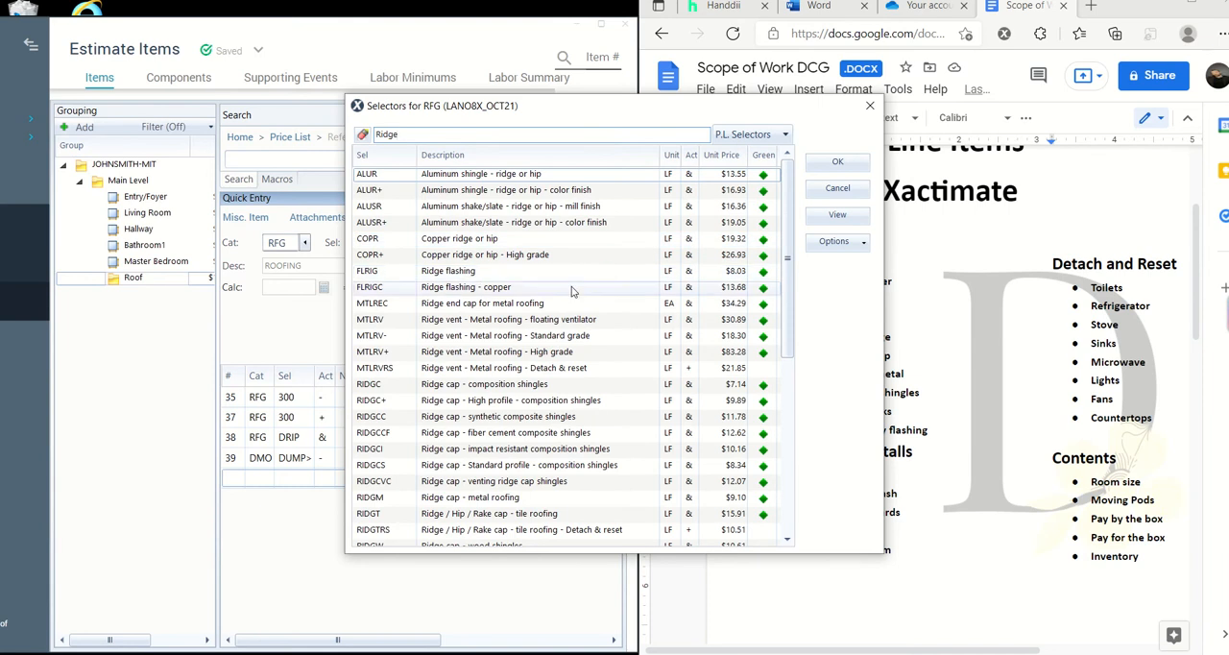
- Choose RIDGC (Ridge cap - composition shingles) and save the line item with zero quantity
scroll(514, 394, "down", 1)
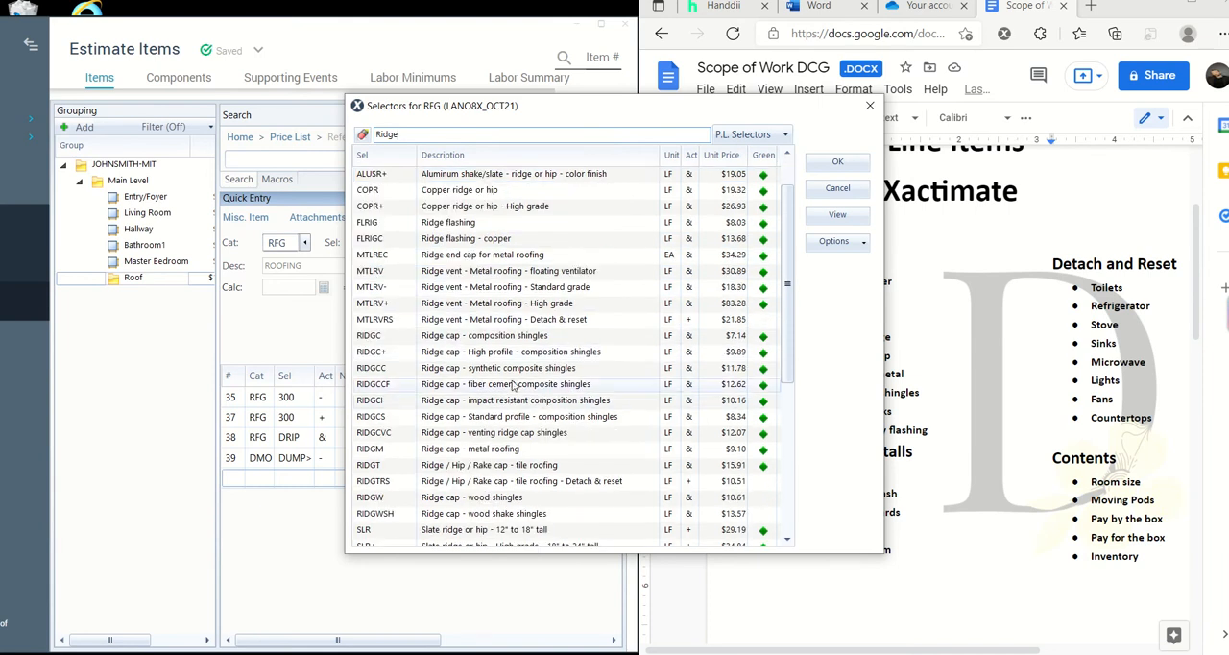
left_click(487, 341)
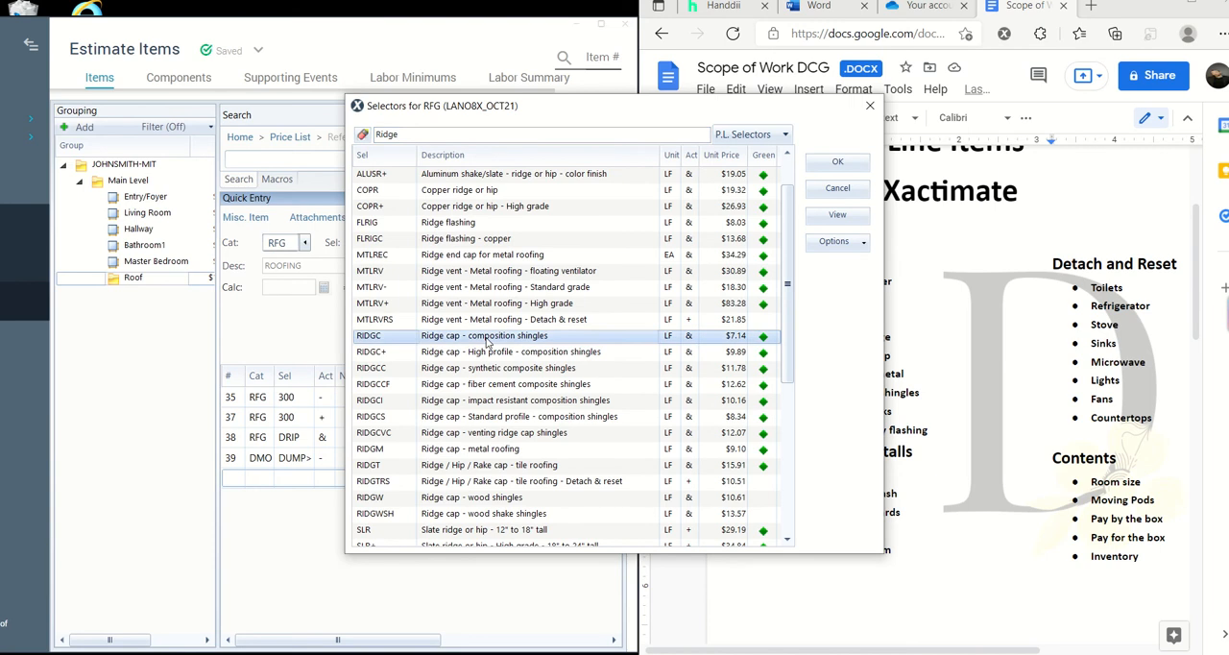
left_click(854, 165)
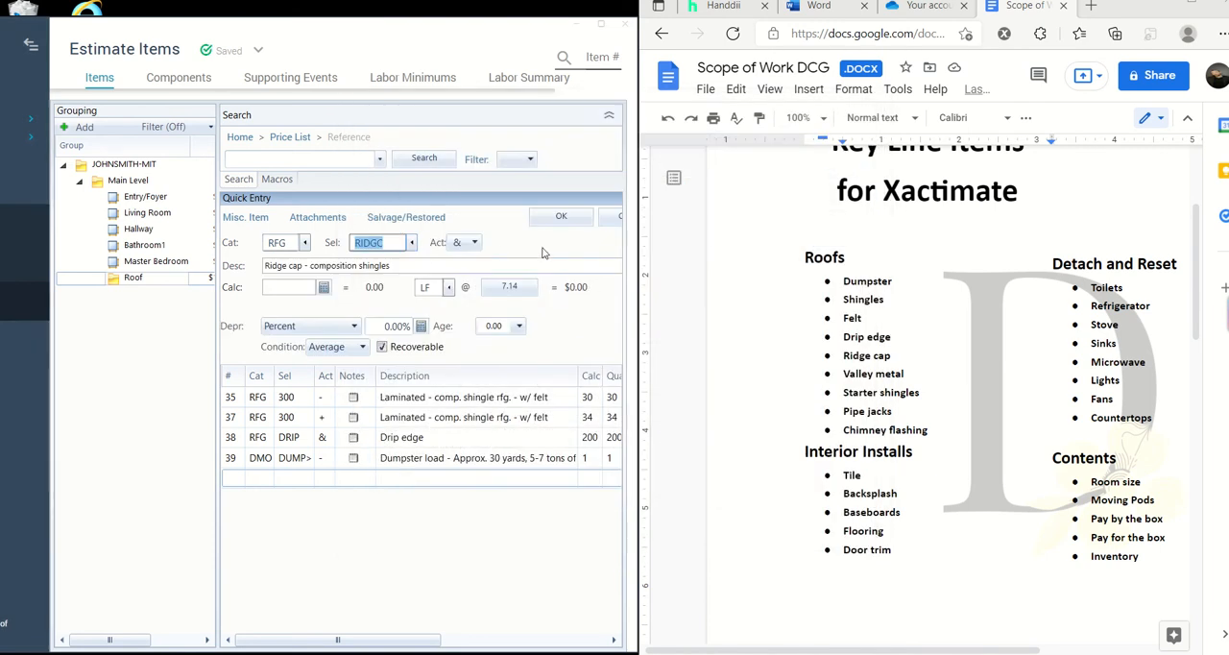
left_click(563, 219)
left_click(417, 393)
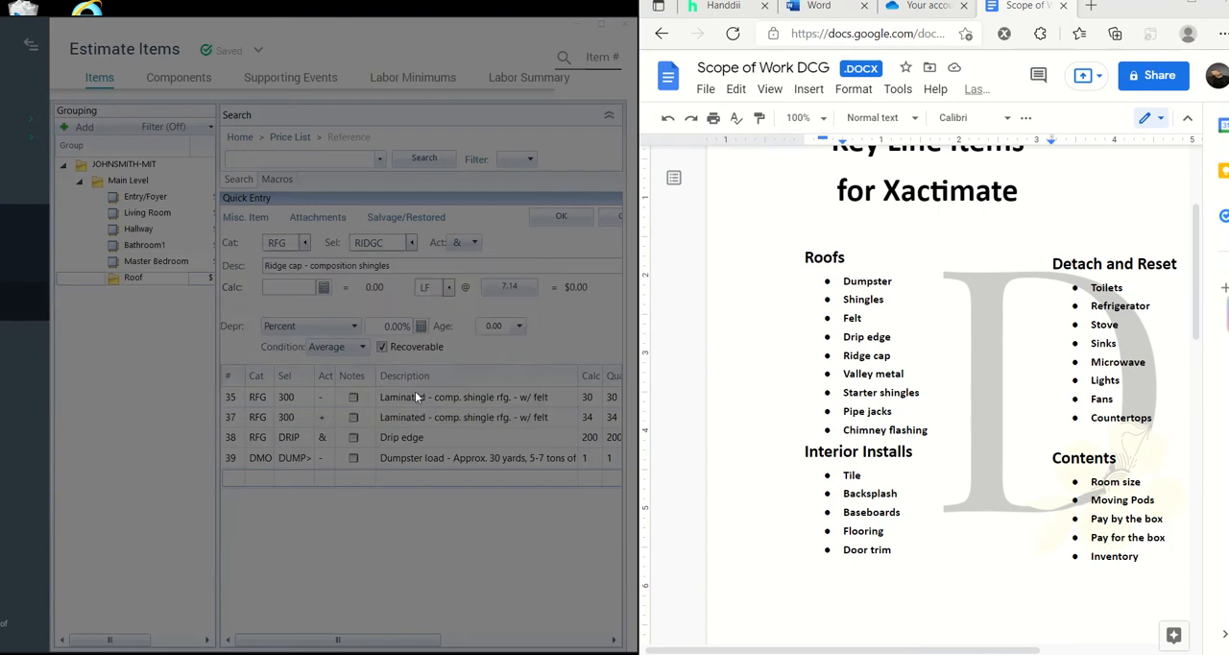
left_click(488, 478)
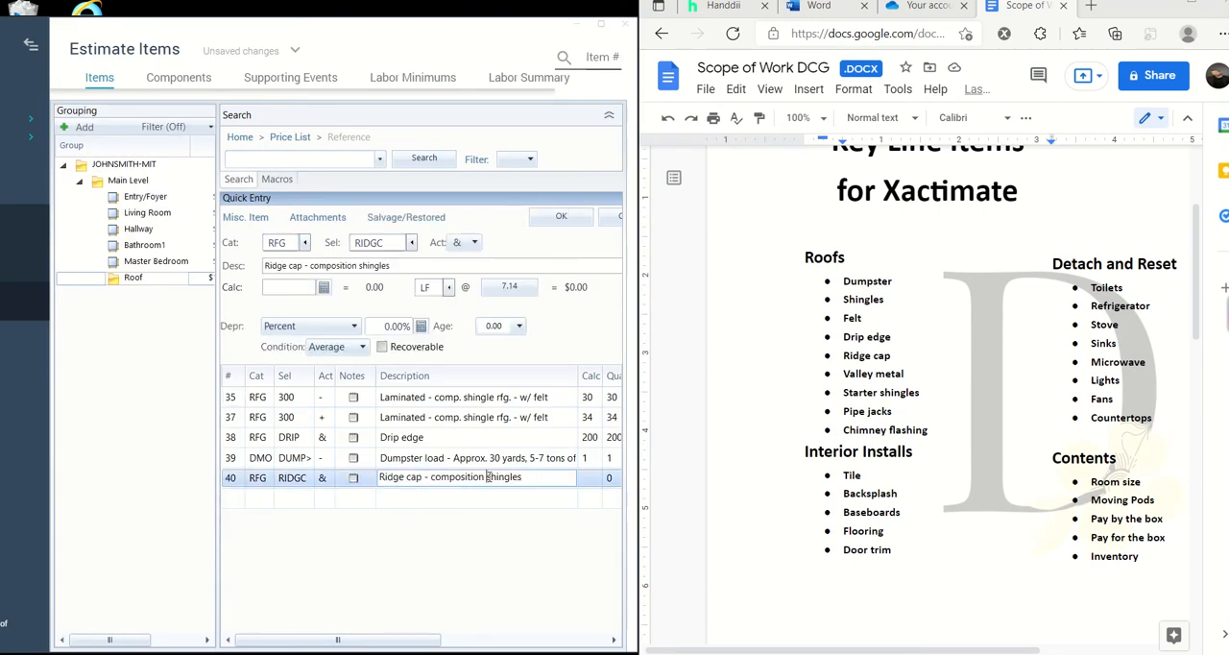
left_click(540, 519)
- Maximize the estimate, select the ridge cap line to view its picture, and set its quantity to 30 LF
left_click(602, 25)
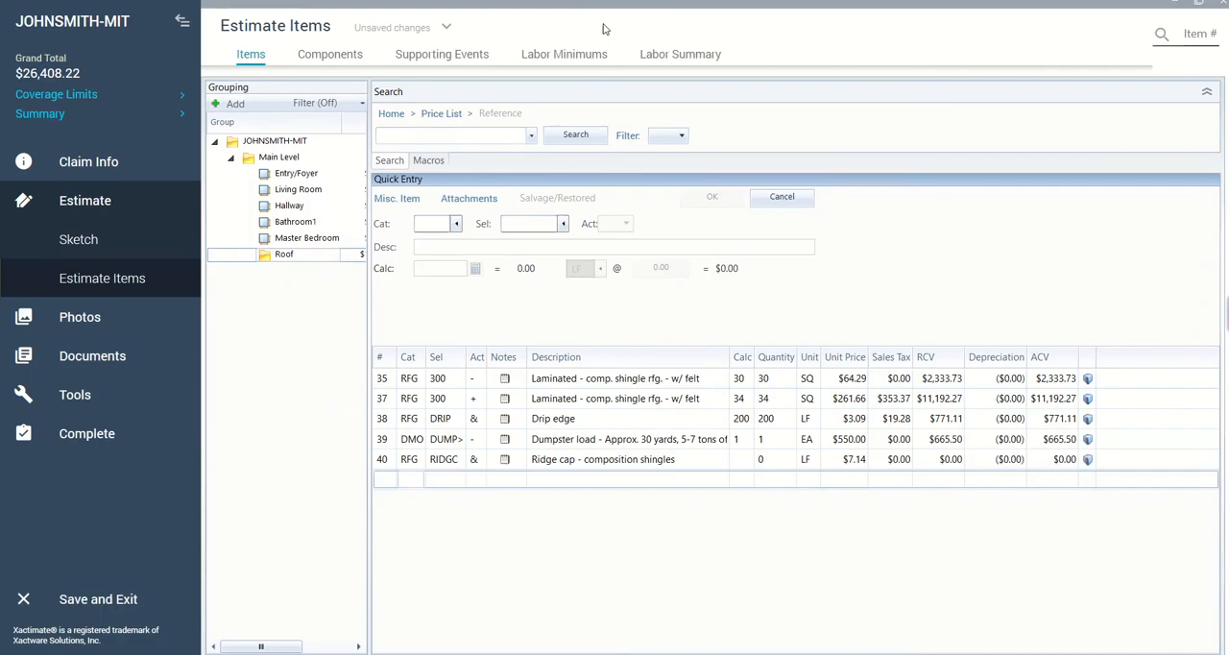
left_click(698, 458)
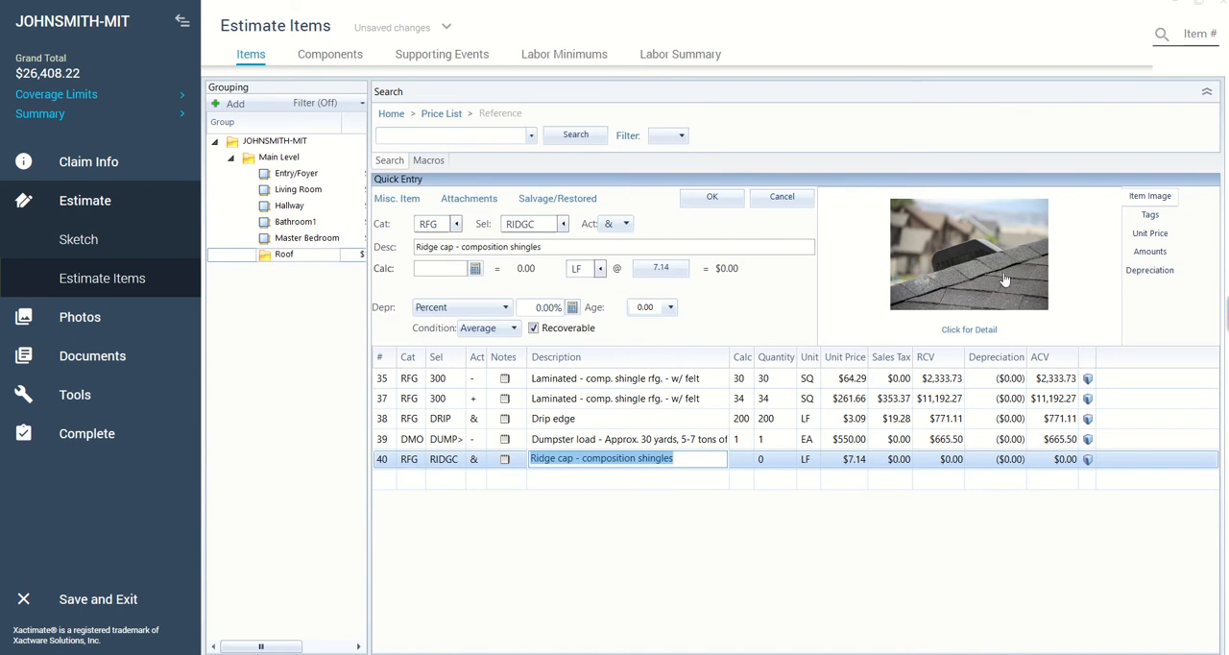
left_click(780, 459)
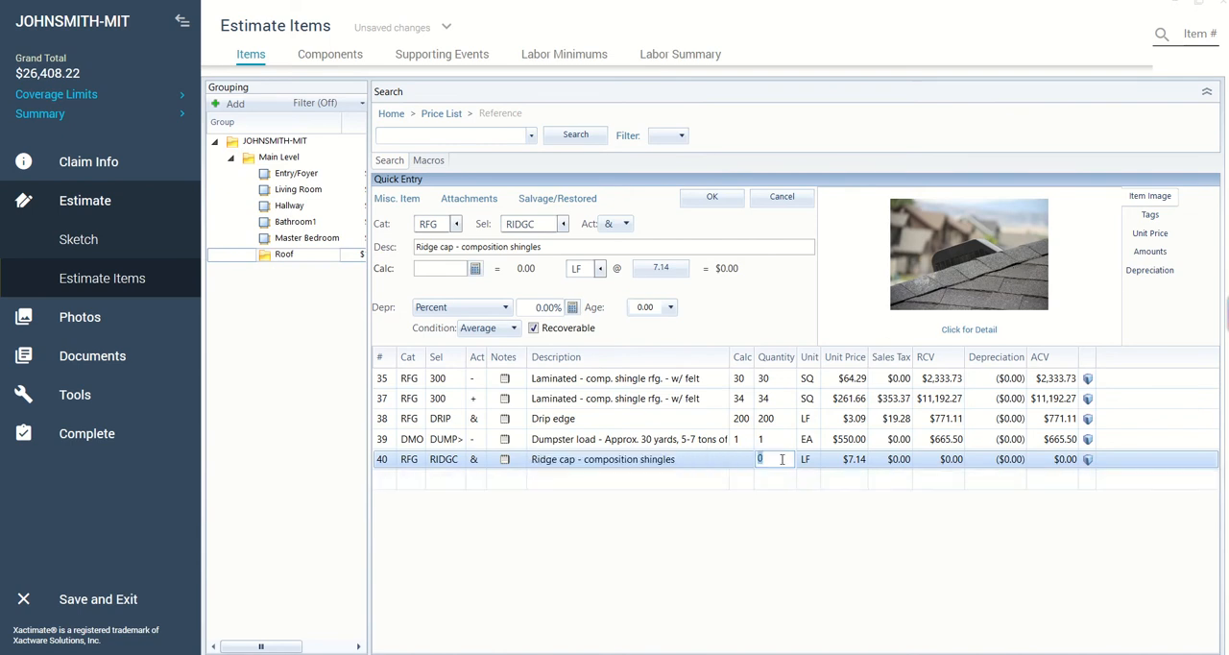
type("15")
type("30")
key("Return")
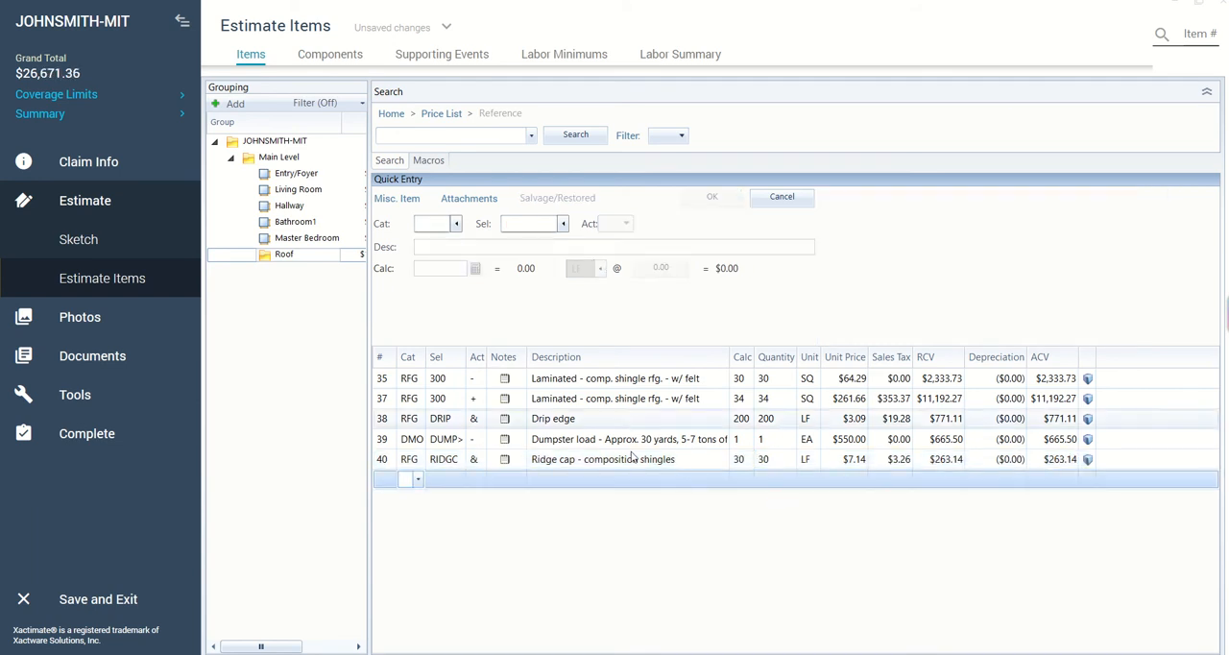
- Put the estimate back beside the key line items document and start a further line item in the RFG (Roofing) category
left_click(1198, 3)
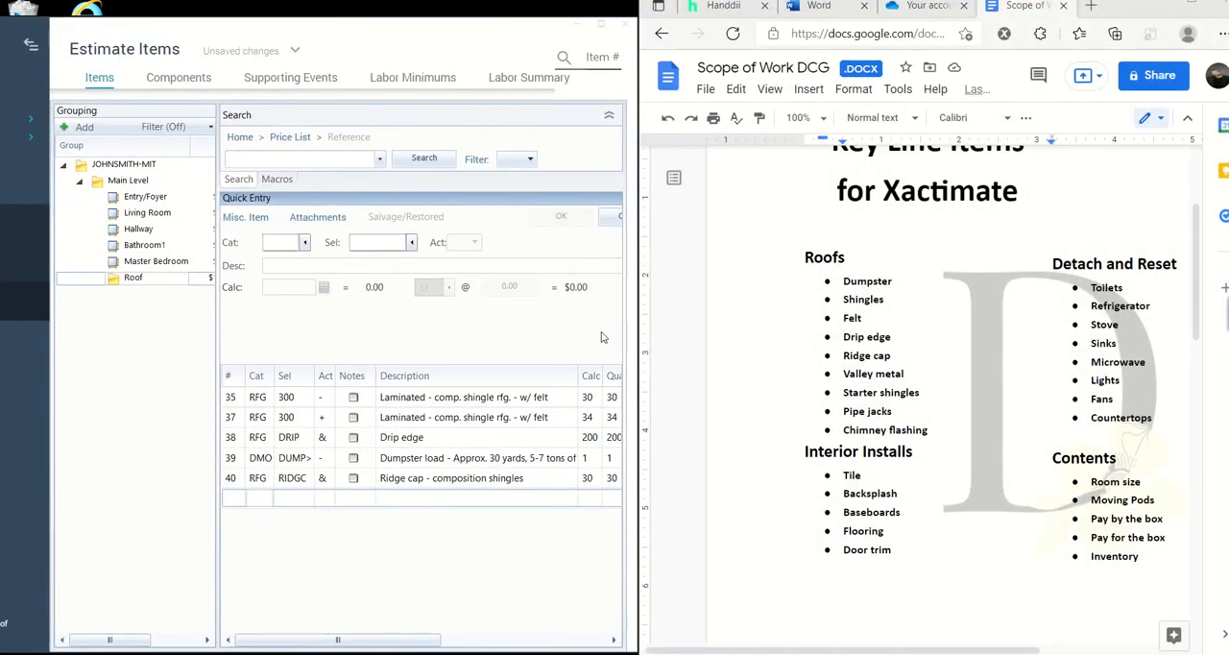
left_click(304, 242)
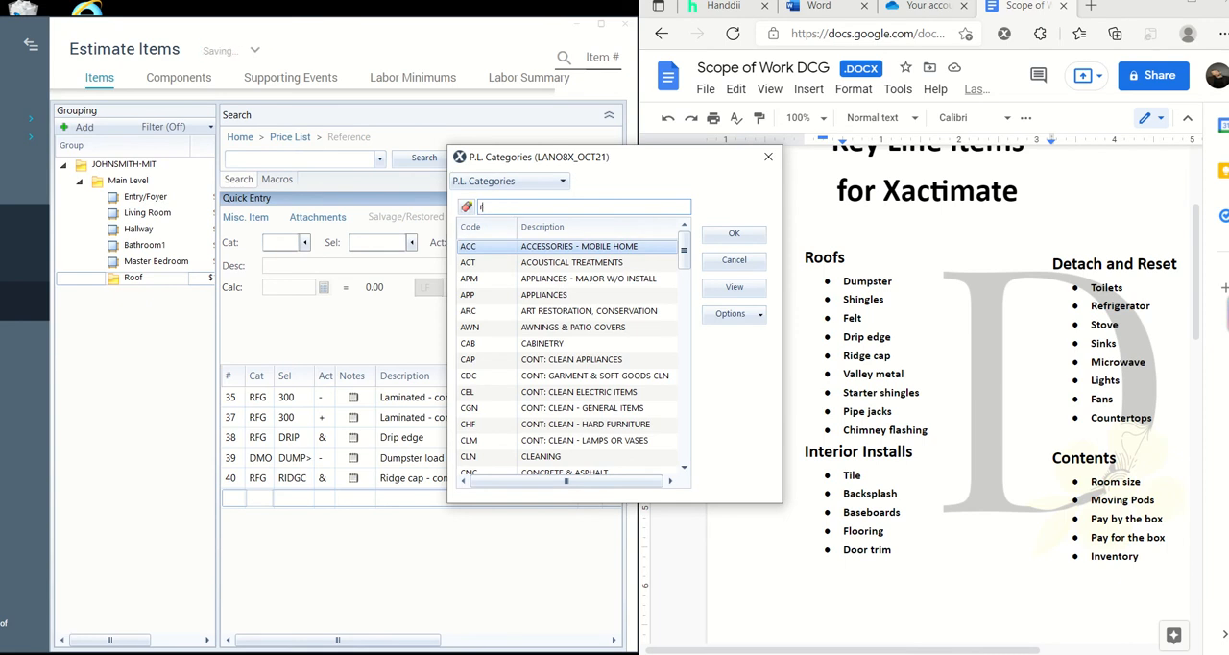
type("roof")
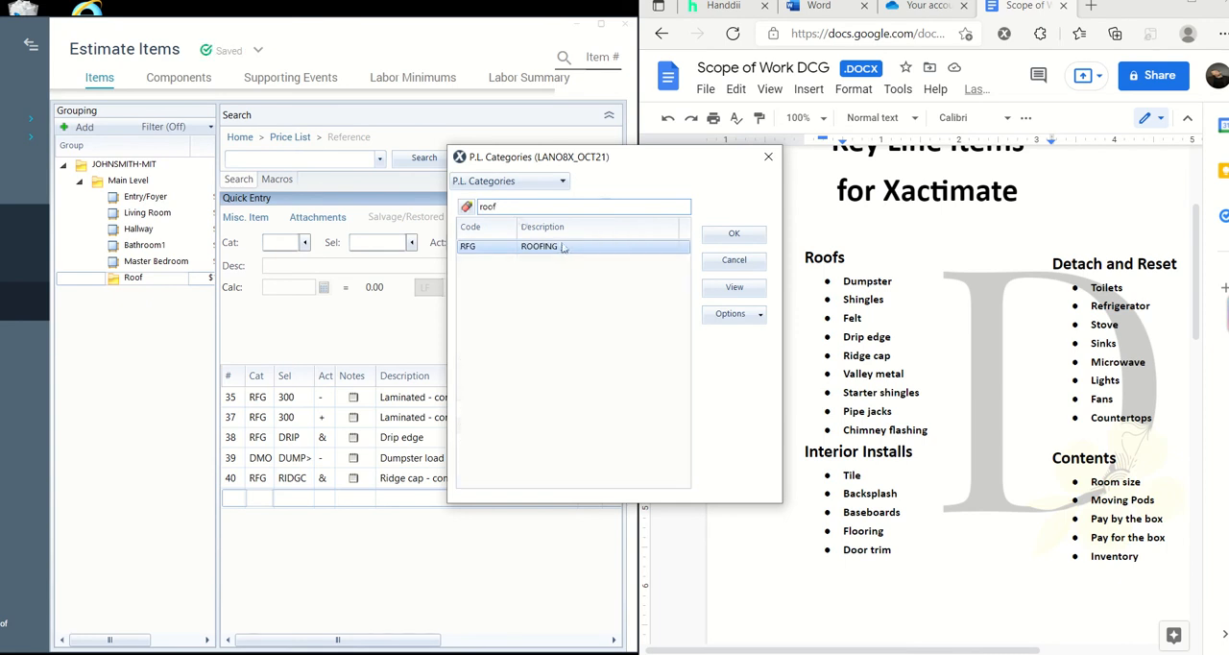
left_click(712, 233)
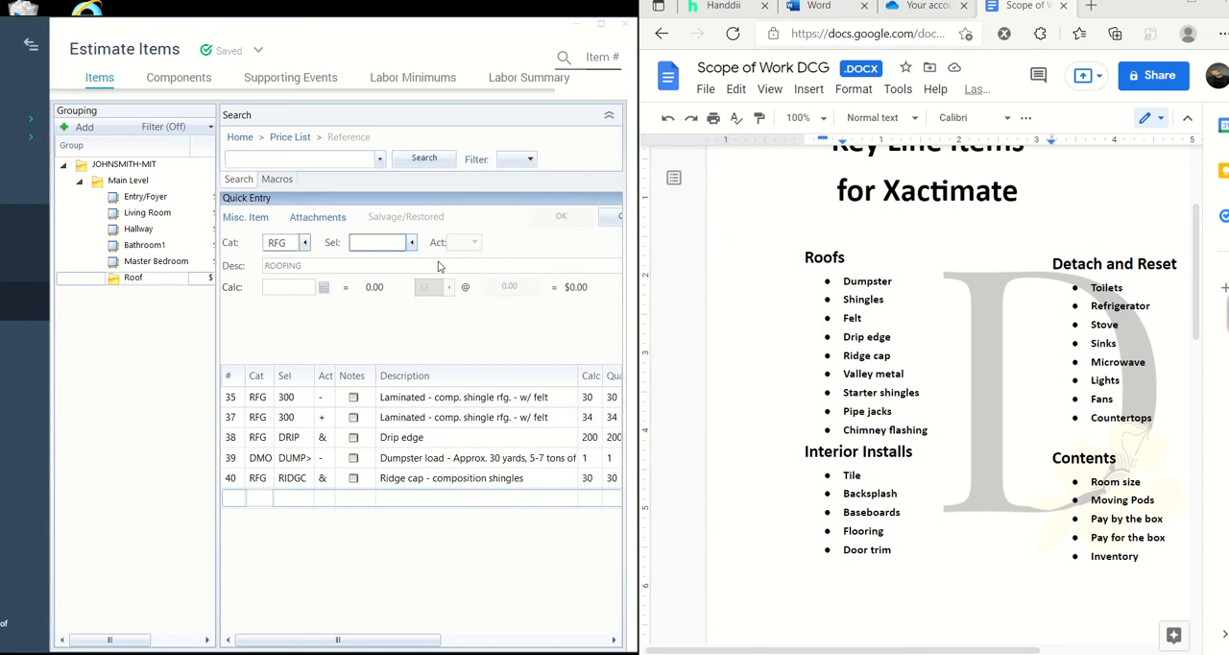
- Filter the roofing selectors by "val" and choose VMTL (Valley metal) for the line item
left_click(411, 243)
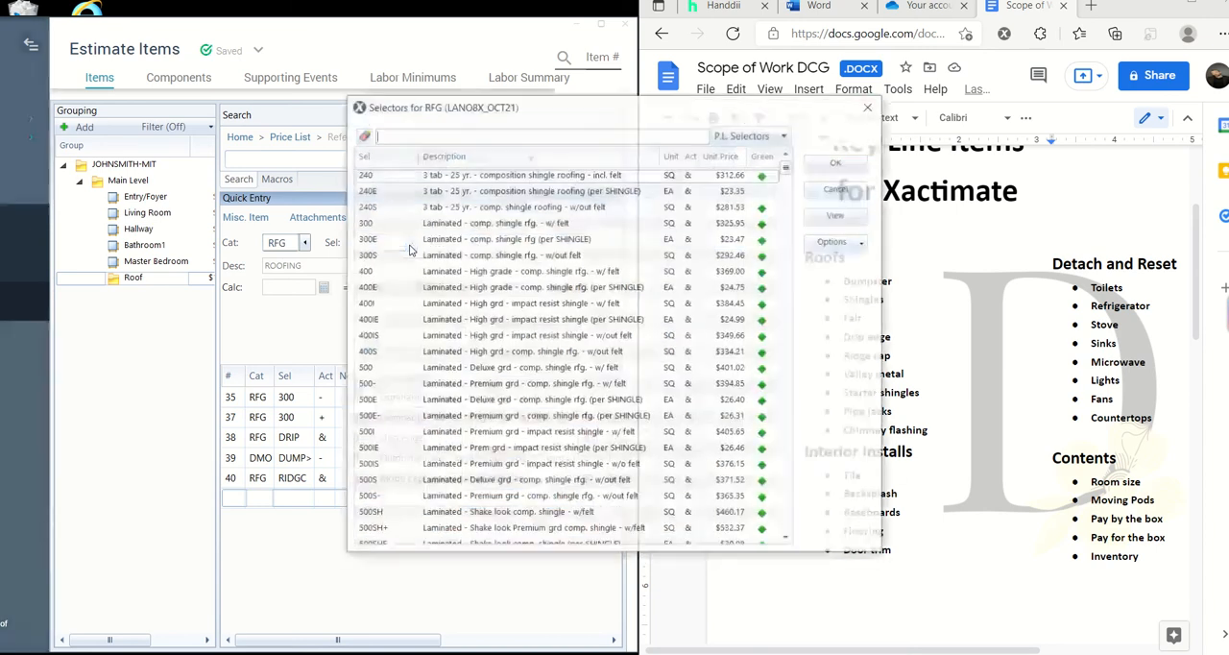
type("va")
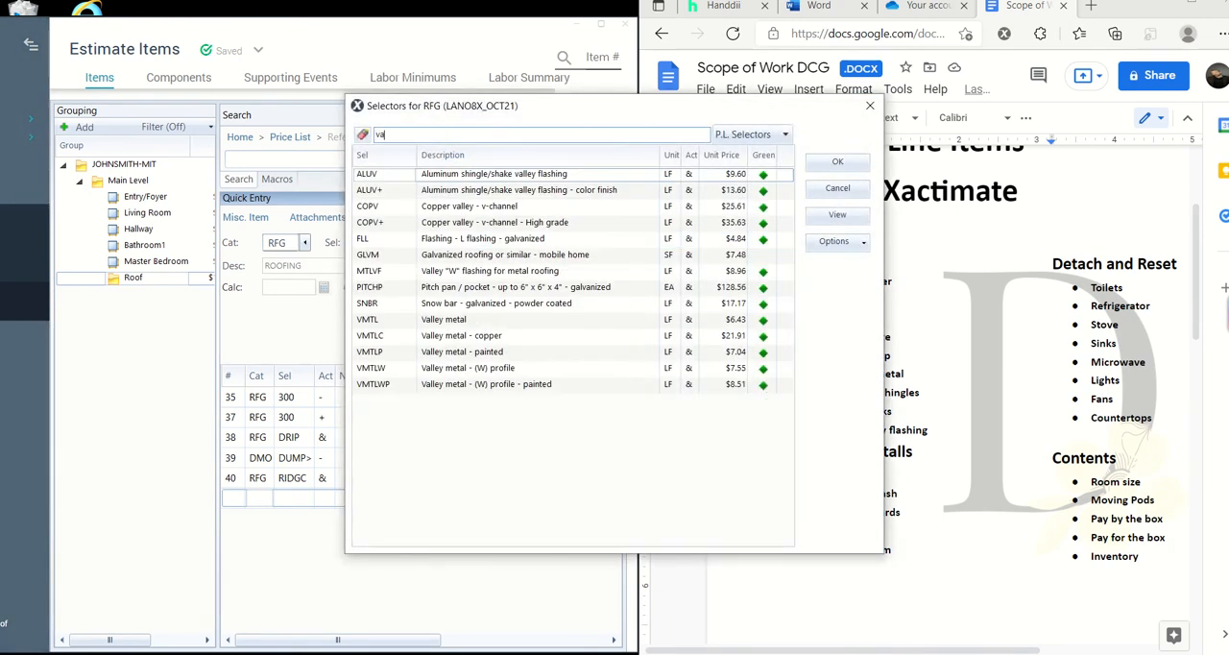
type("l")
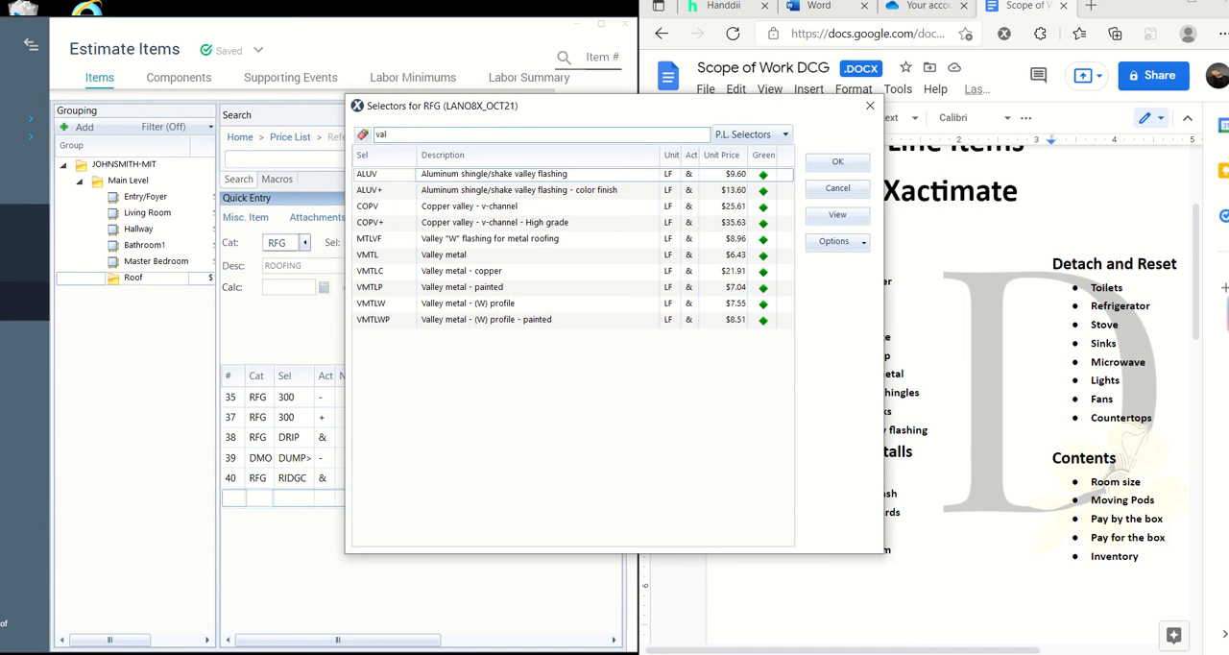
left_click(529, 257)
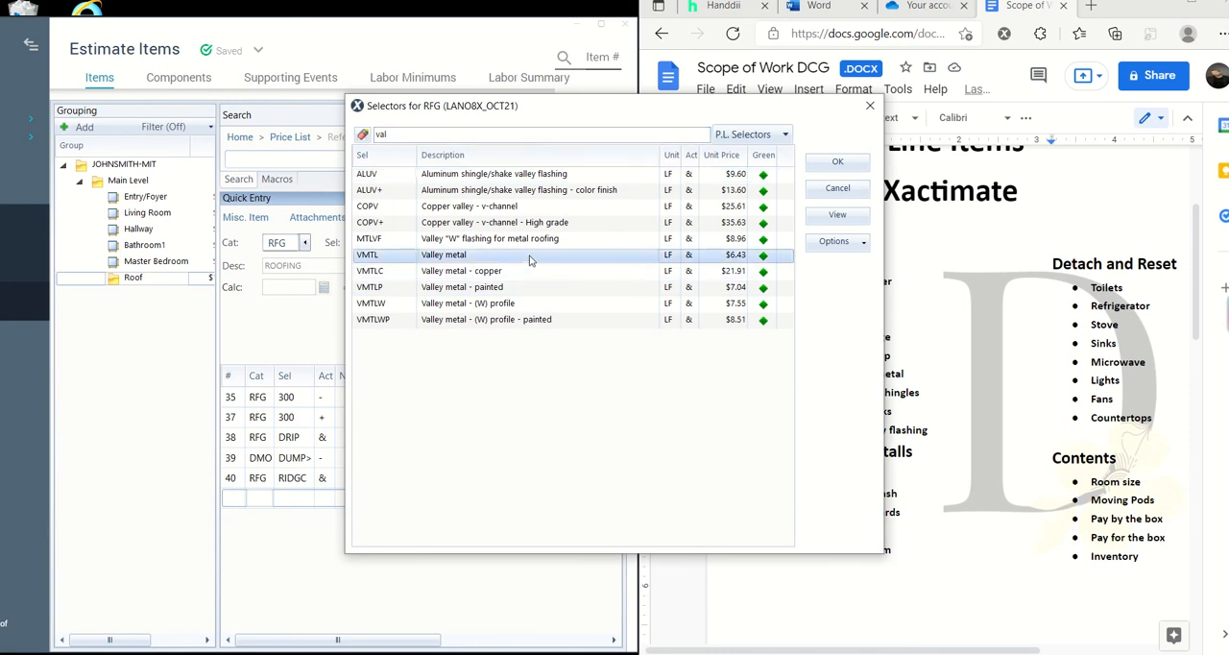
left_click(850, 163)
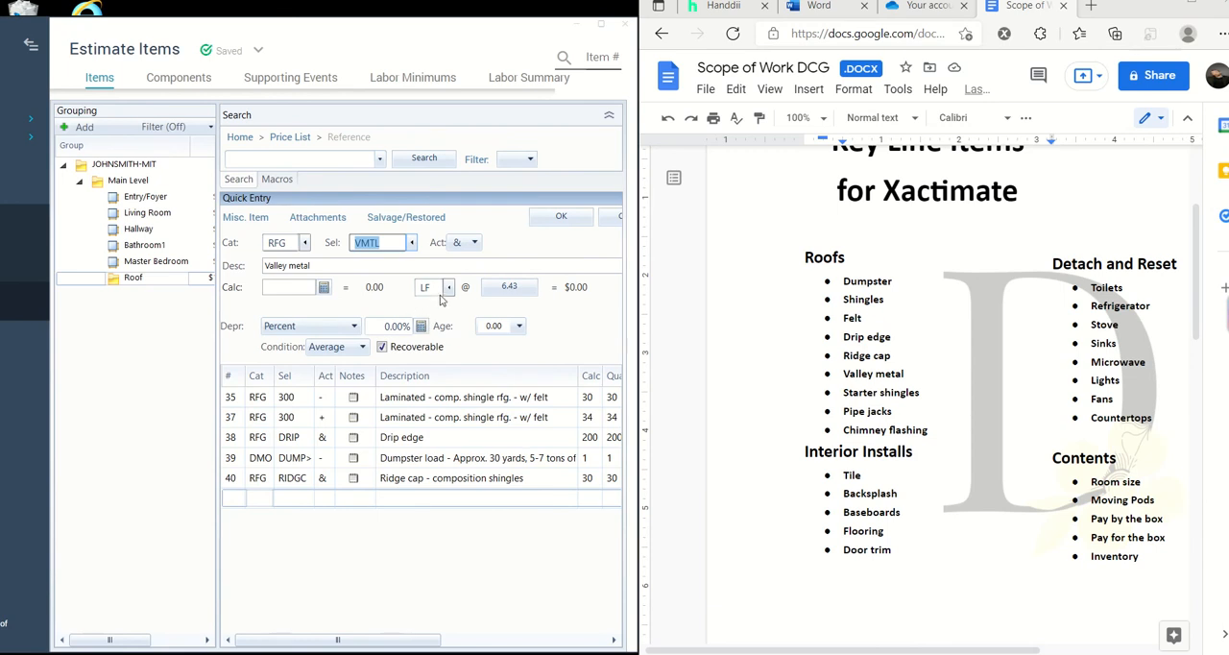
- Set the valley metal quantity to 40 LF and save the line item
left_click(315, 289)
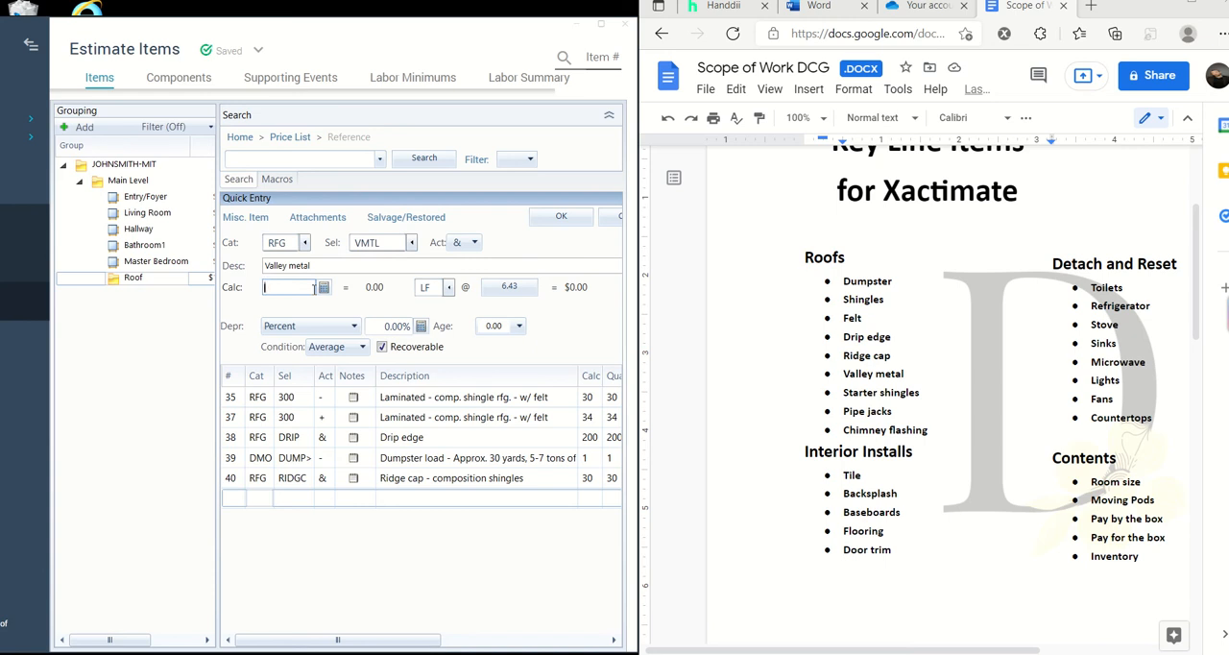
type("1")
key("BackSpace")
type("40")
key("Return")
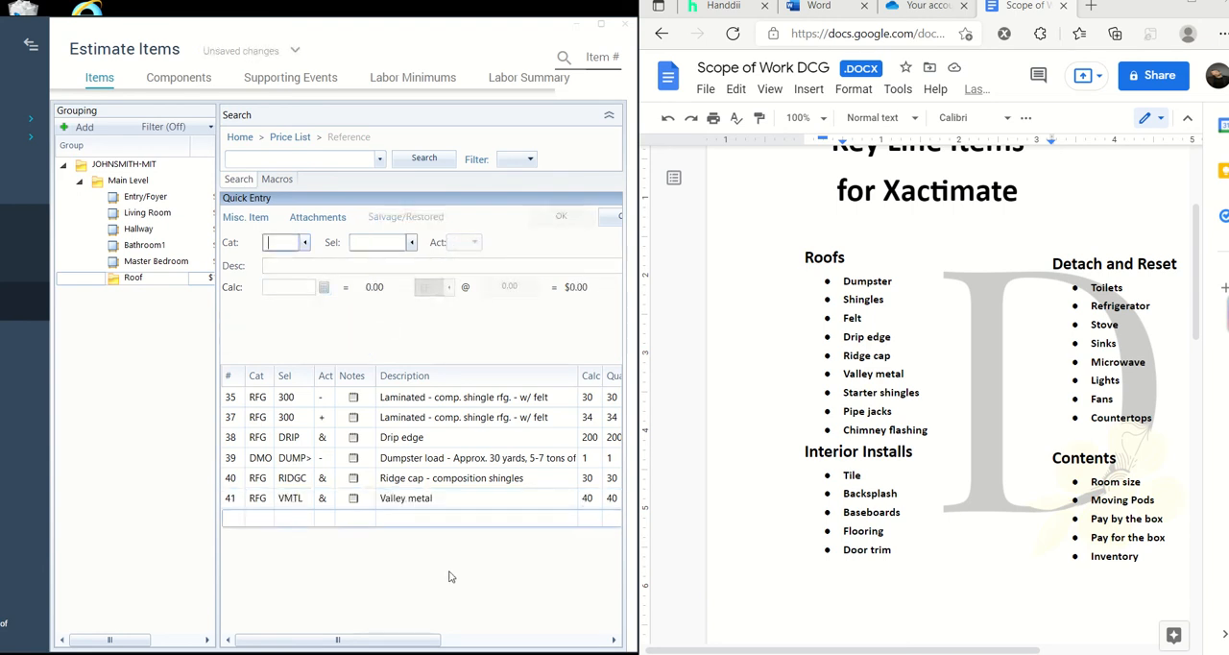
- Maximize the estimate and view the detailed item information and picture for the valley metal line
left_click(451, 501)
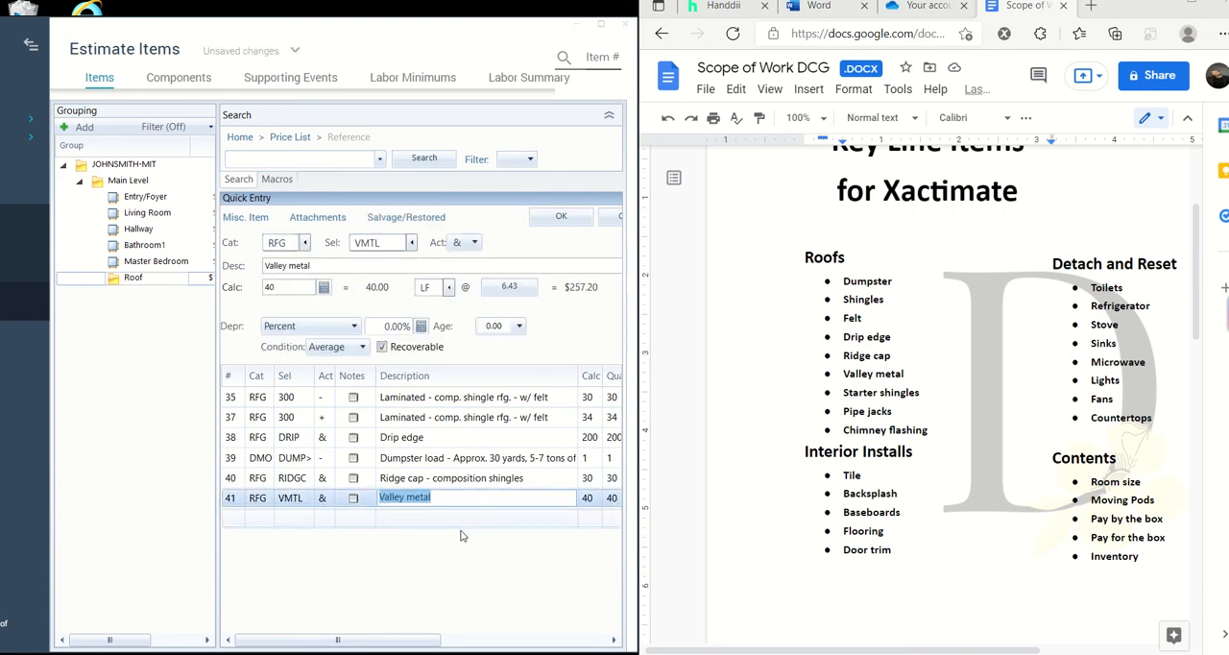
left_click(602, 24)
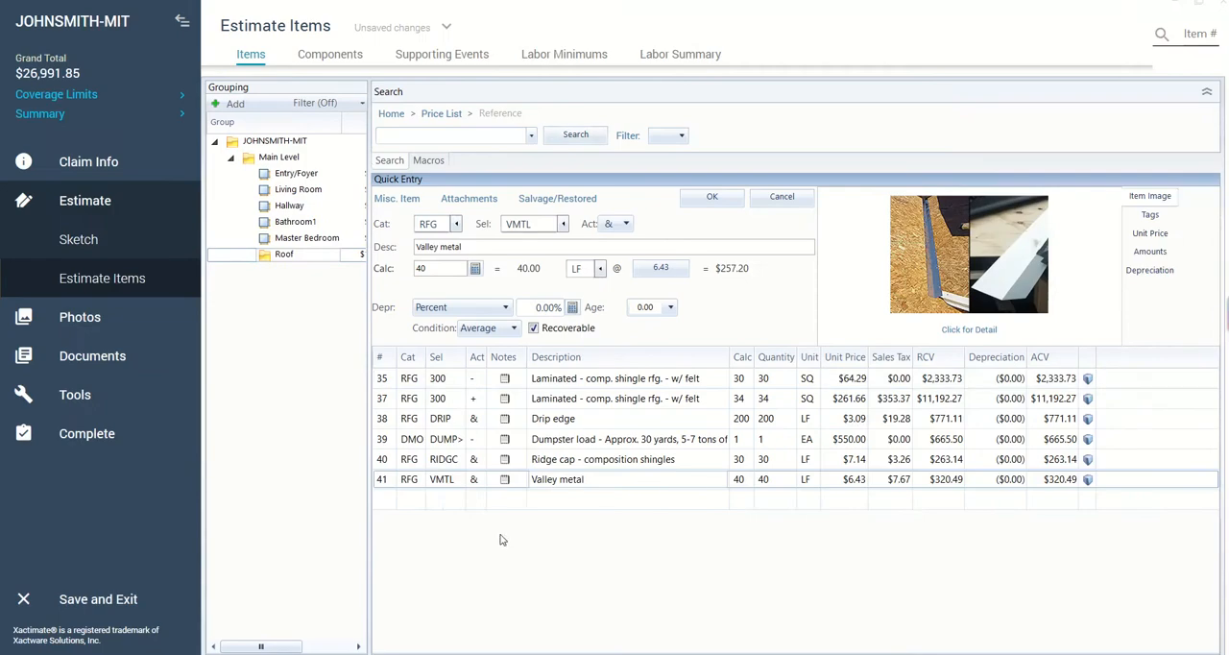
left_click(972, 330)
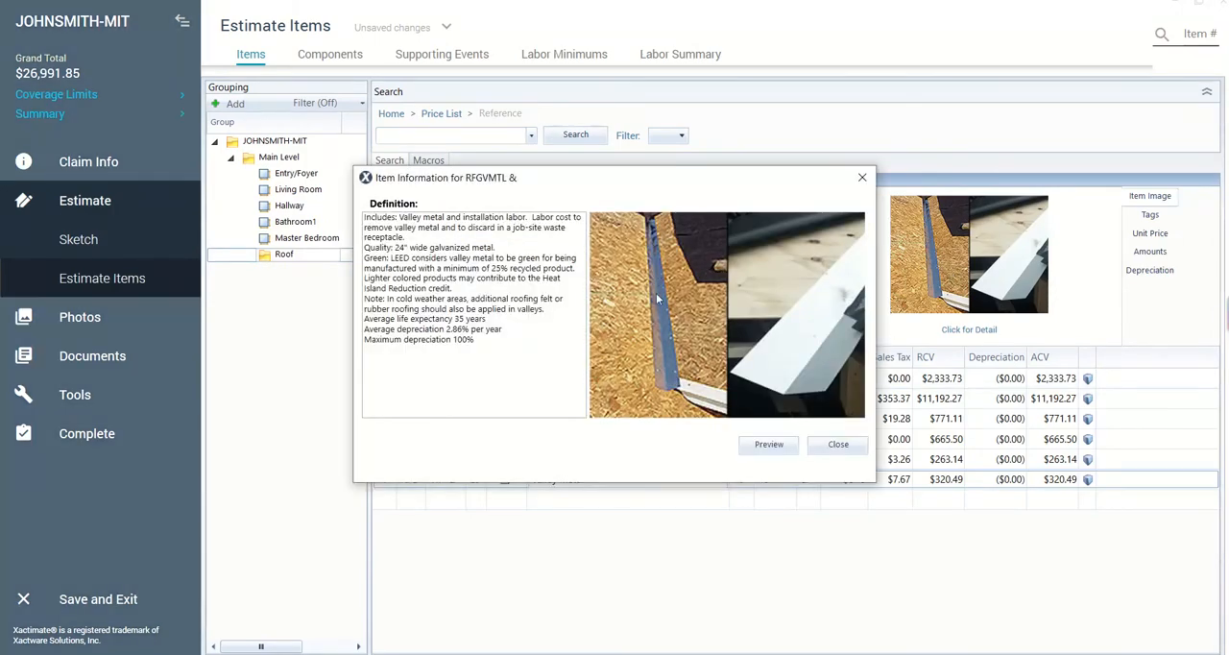
left_click(833, 445)
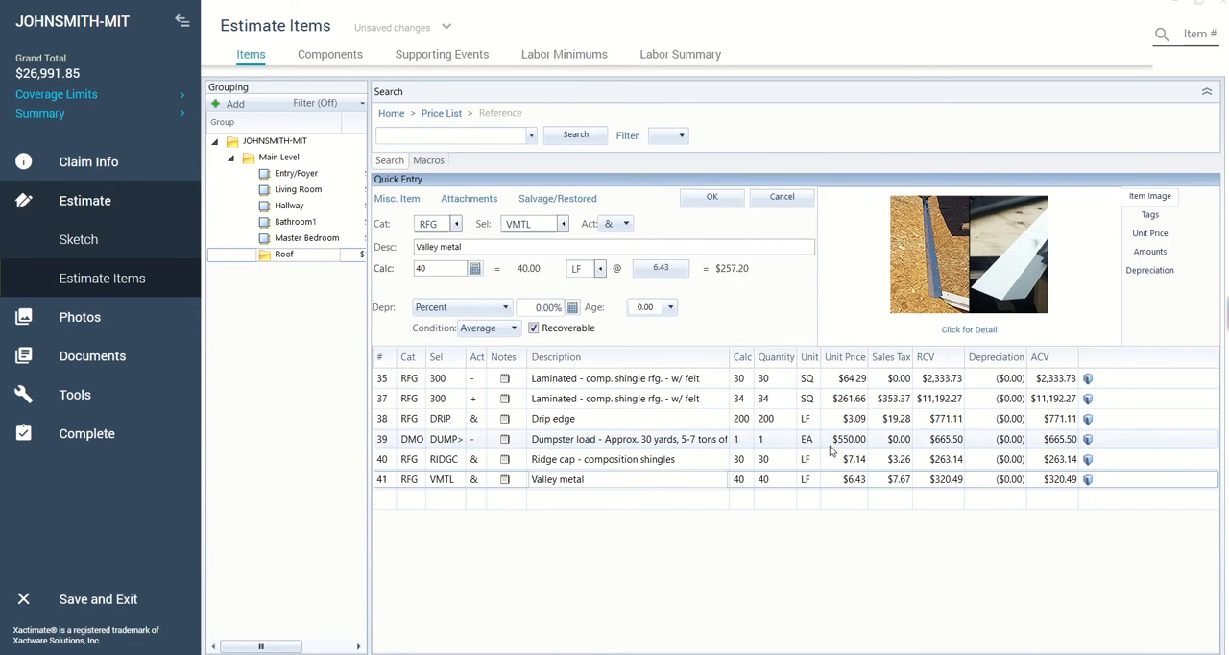
- Put the estimate back beside the key line items document and start a new line item in the RFG (Roofing) category
left_click(1199, 3)
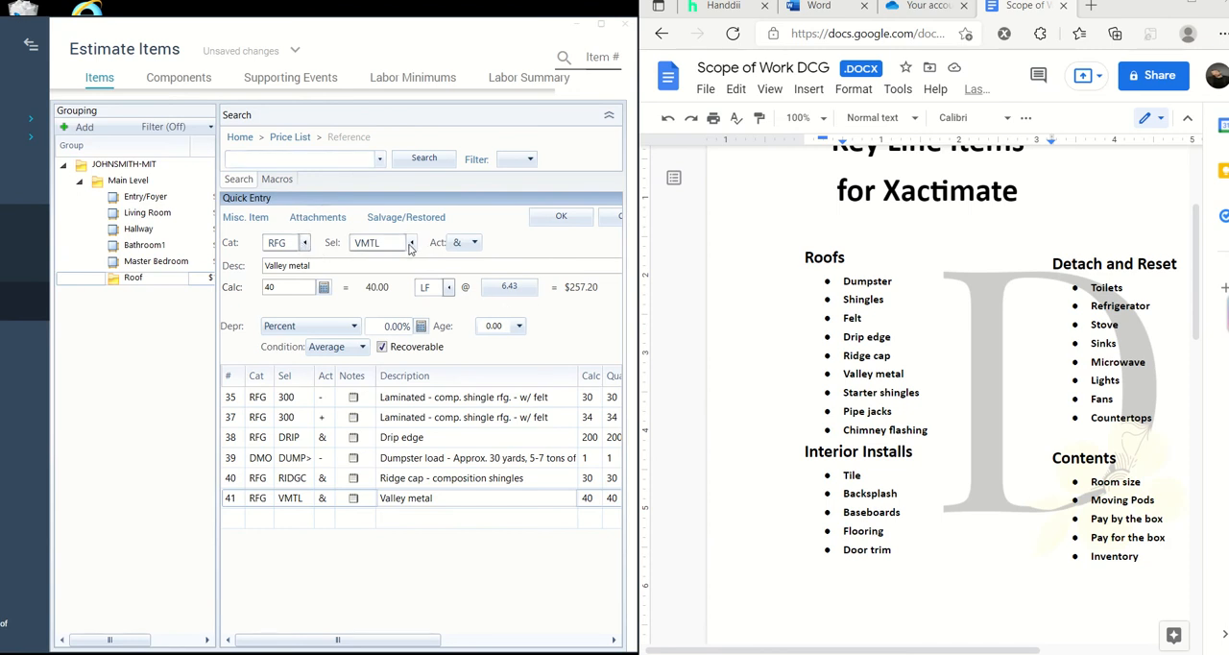
left_click(564, 519)
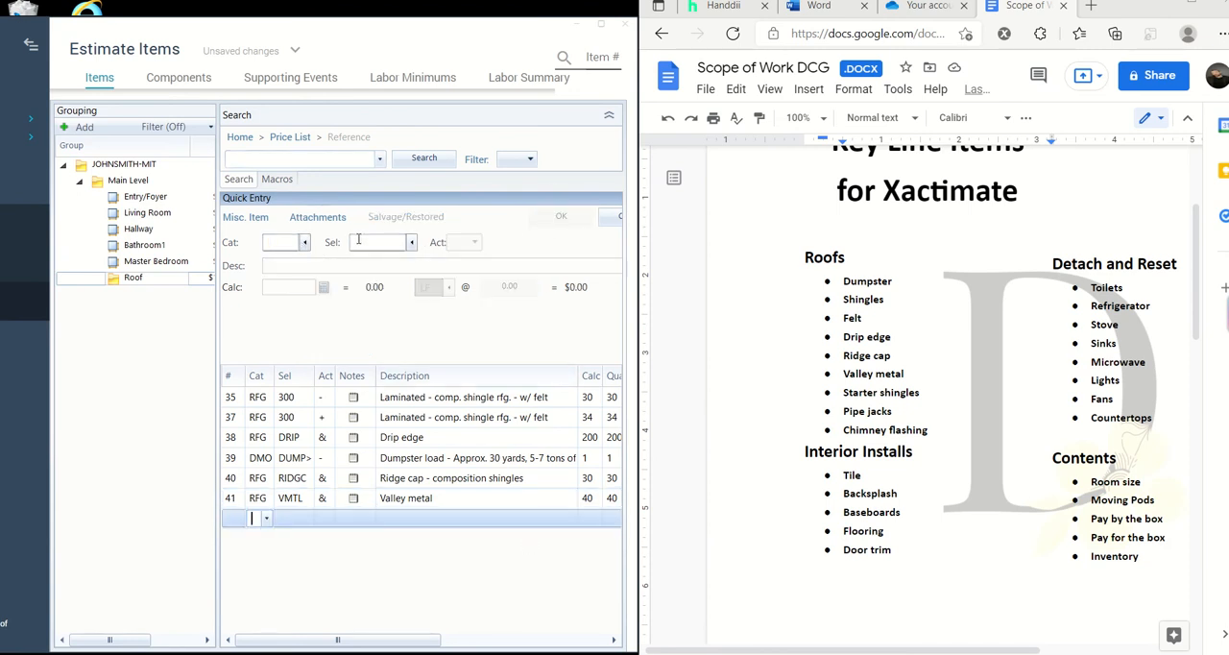
left_click(306, 242)
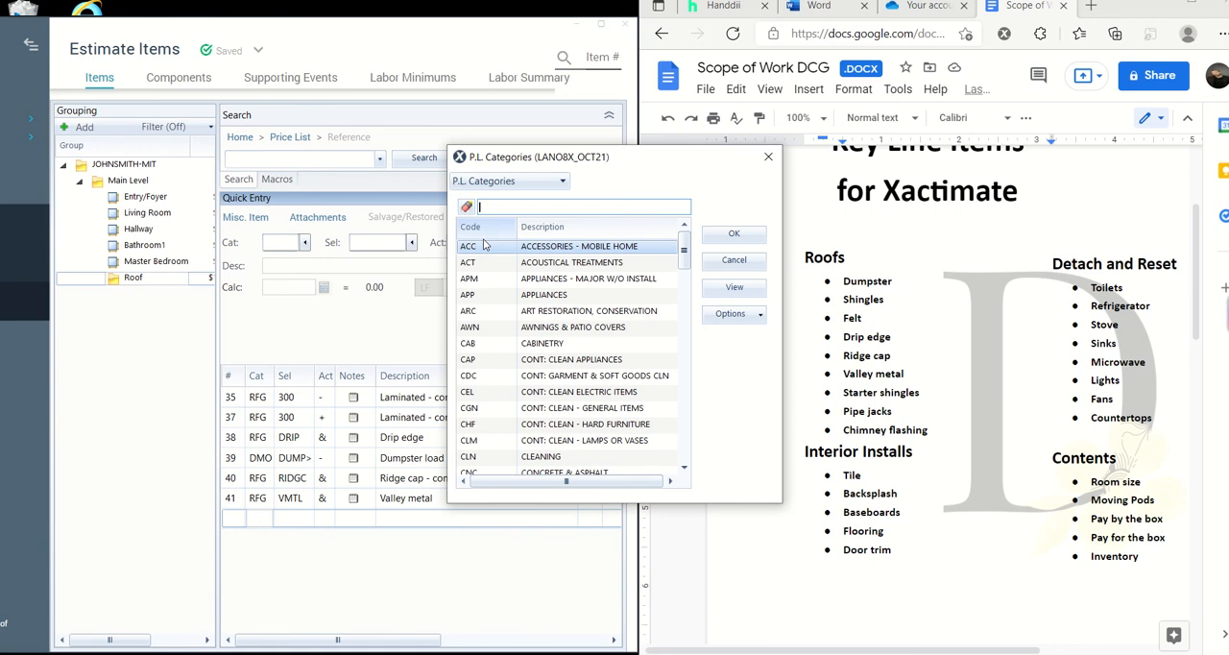
type("ro")
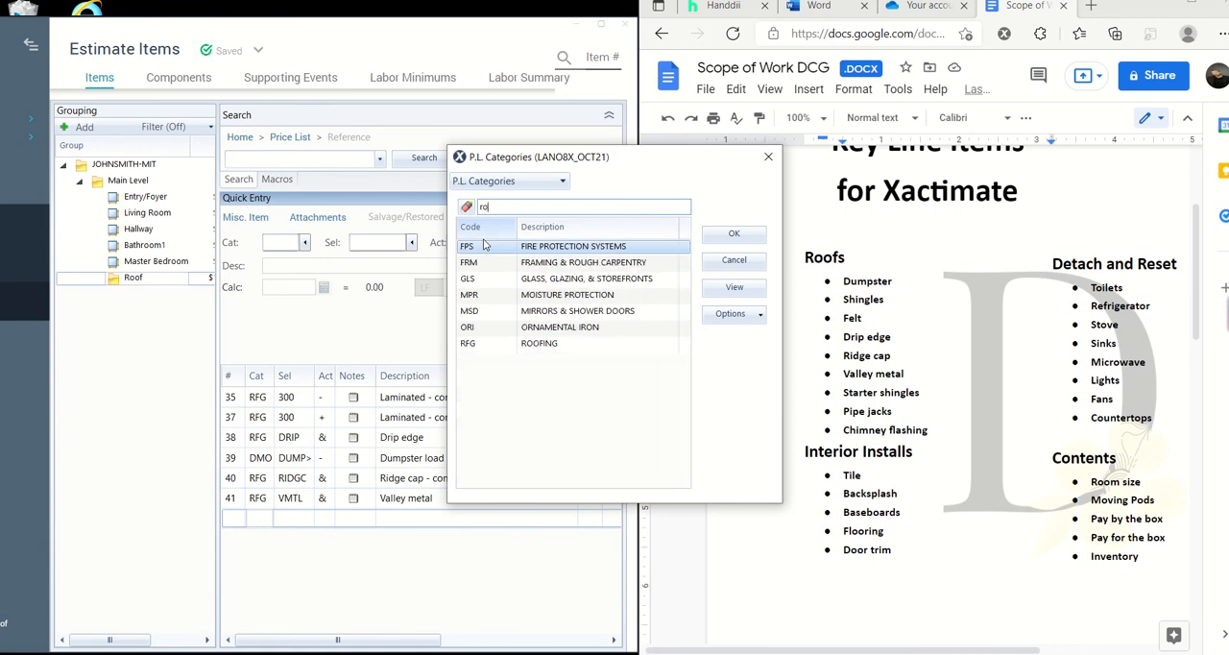
left_click(567, 343)
left_click(719, 241)
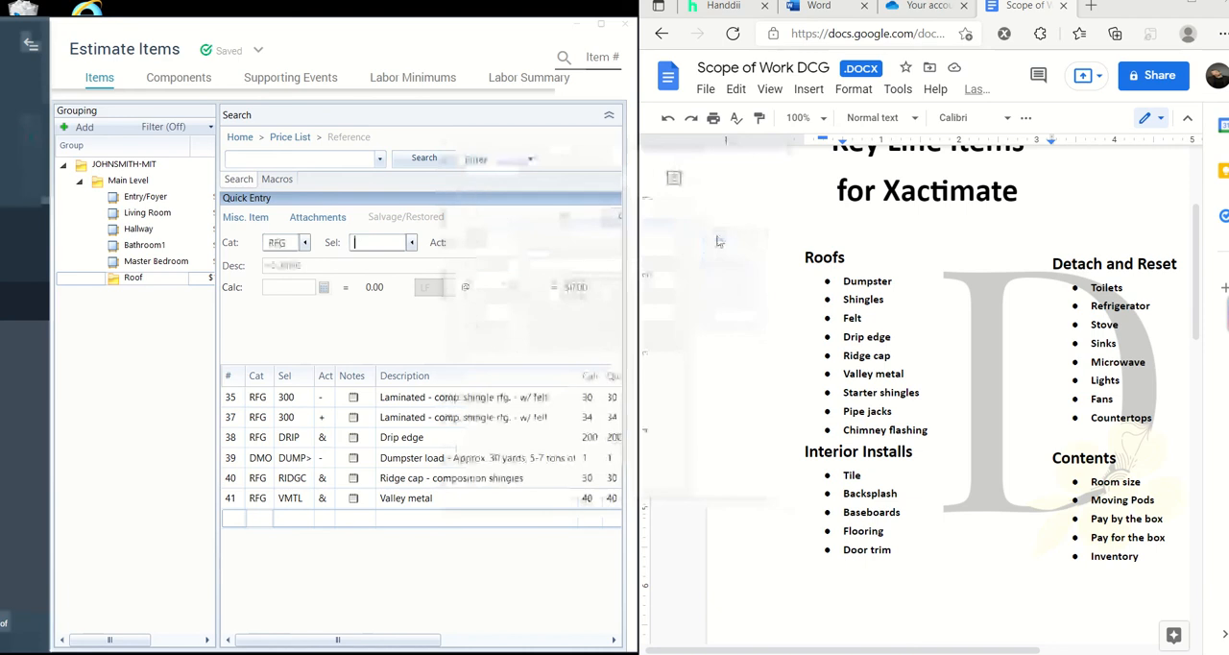
- Filter the roofing selectors by "starter" and choose ASTR- (Asphalt starter - universal starter course)
left_click(415, 244)
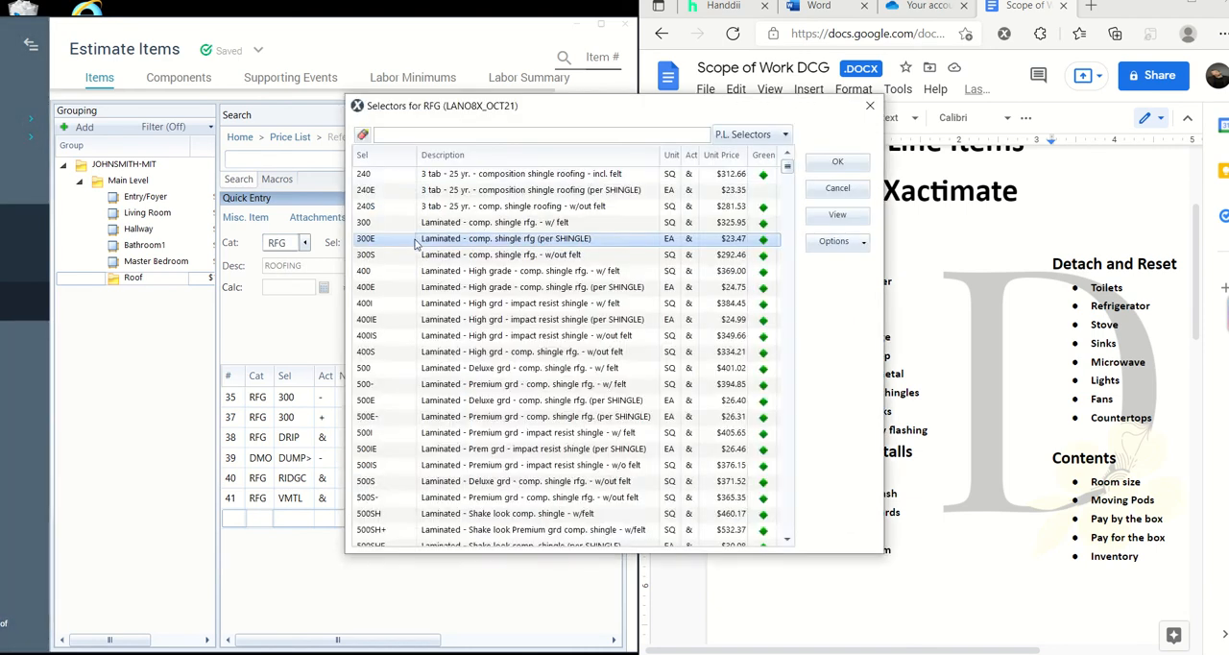
left_click(522, 136)
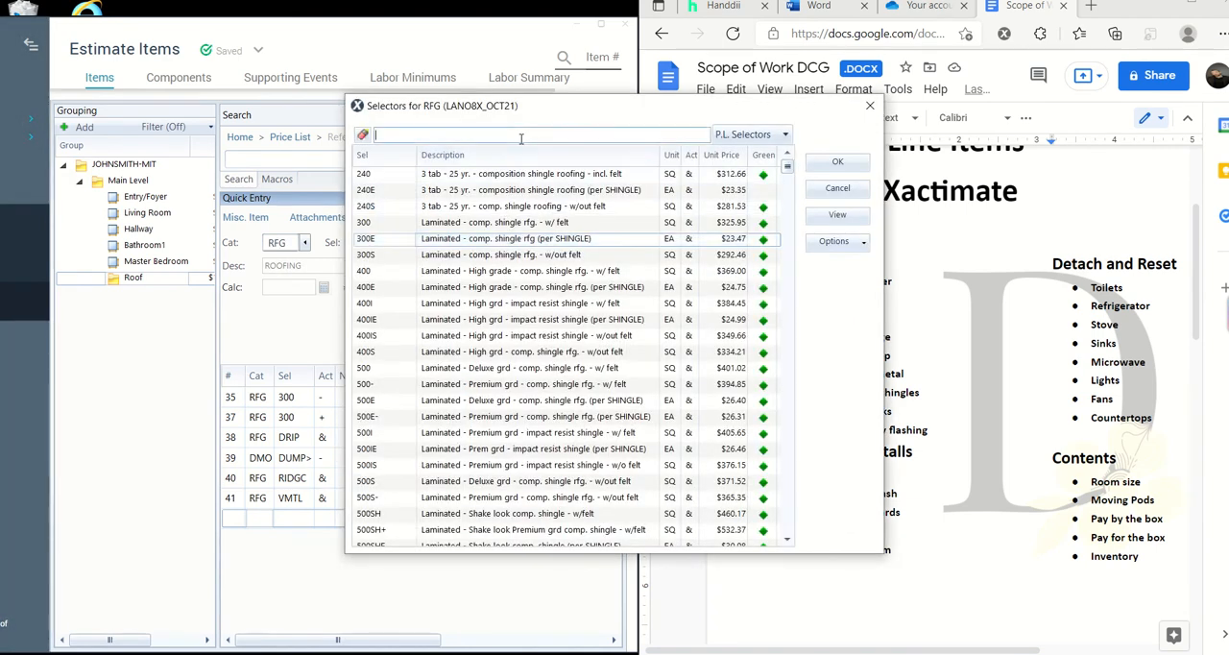
type("dstarter")
key("BackSpace")
key("BackSpace")
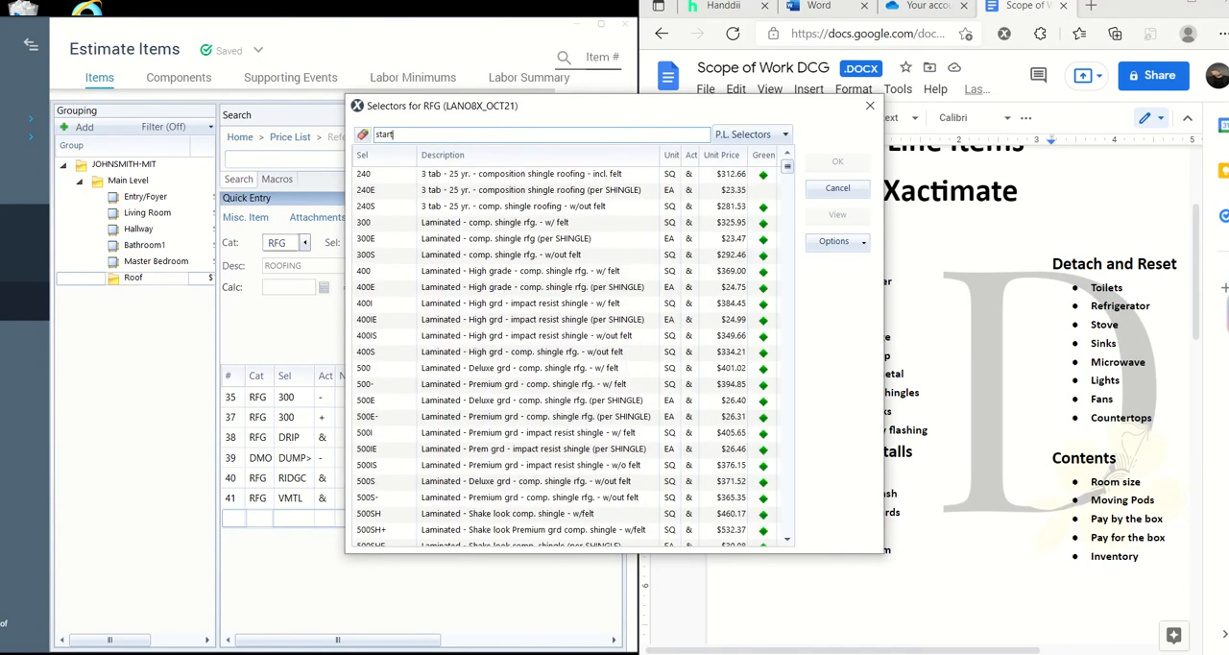
type("er")
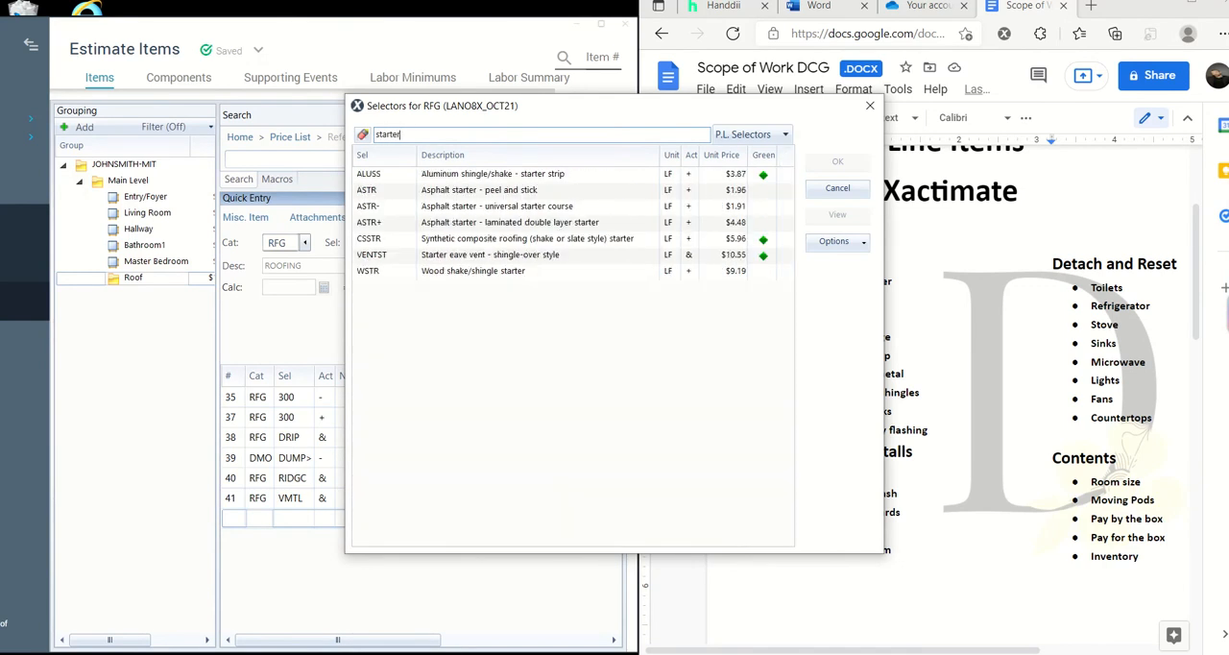
left_click(515, 209)
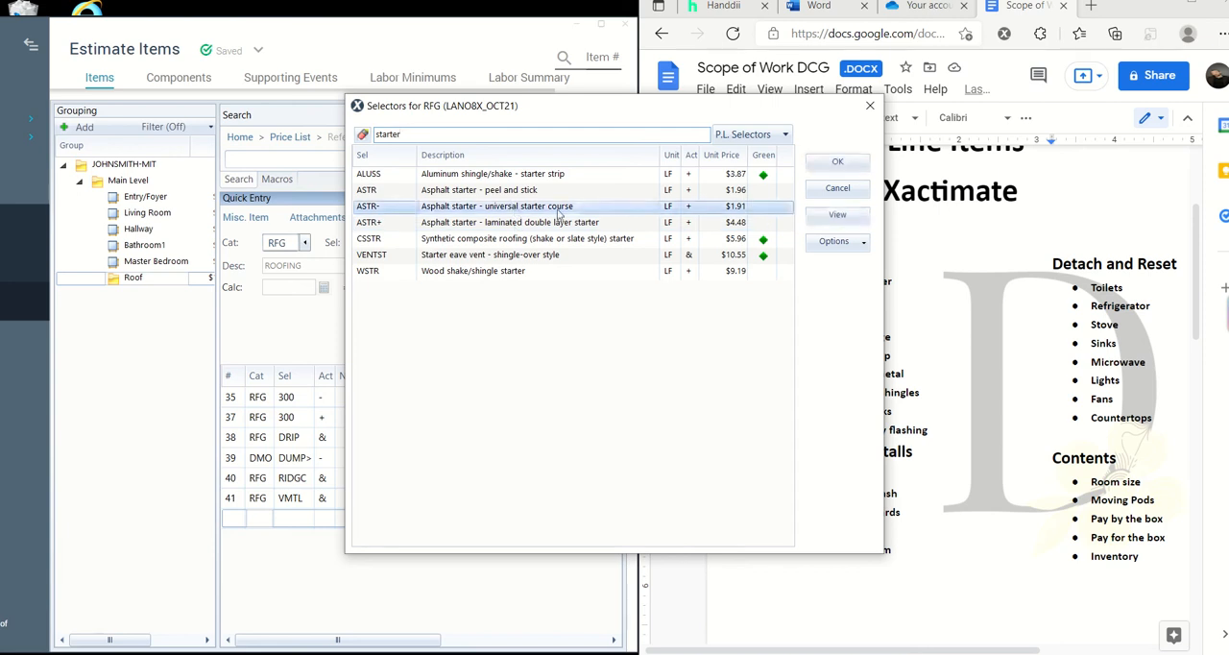
left_click(850, 163)
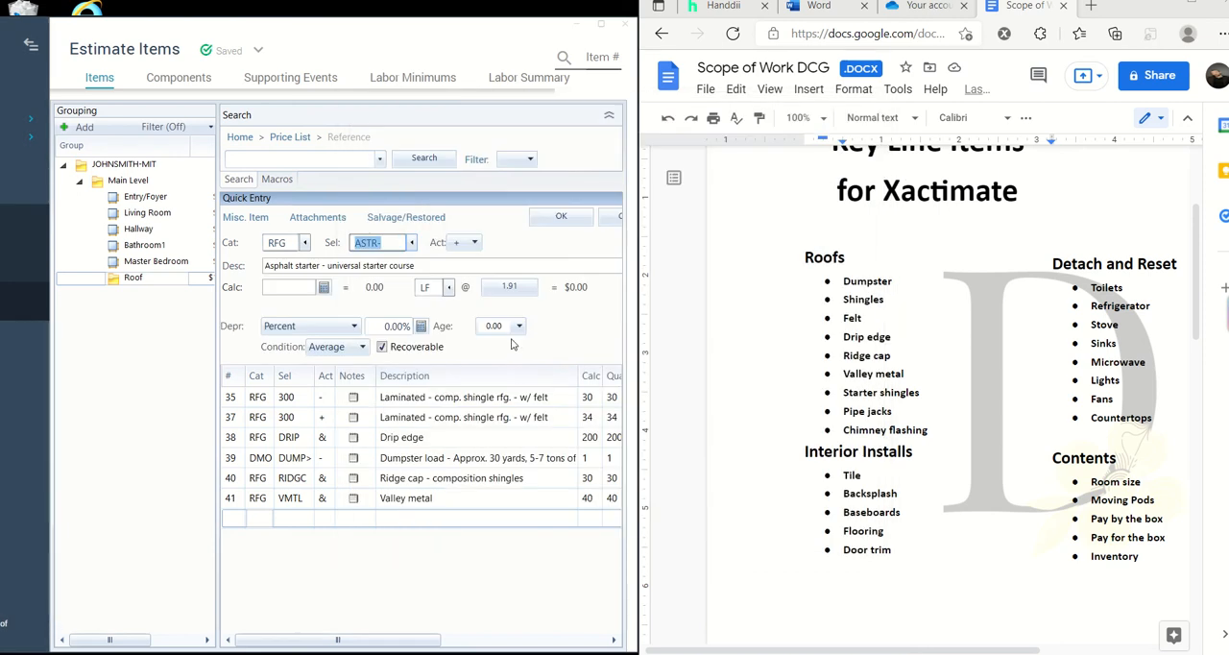
- Maximize the estimate to review the starter course's item information, and save the line item with a quantity of 200 LF
left_click(601, 24)
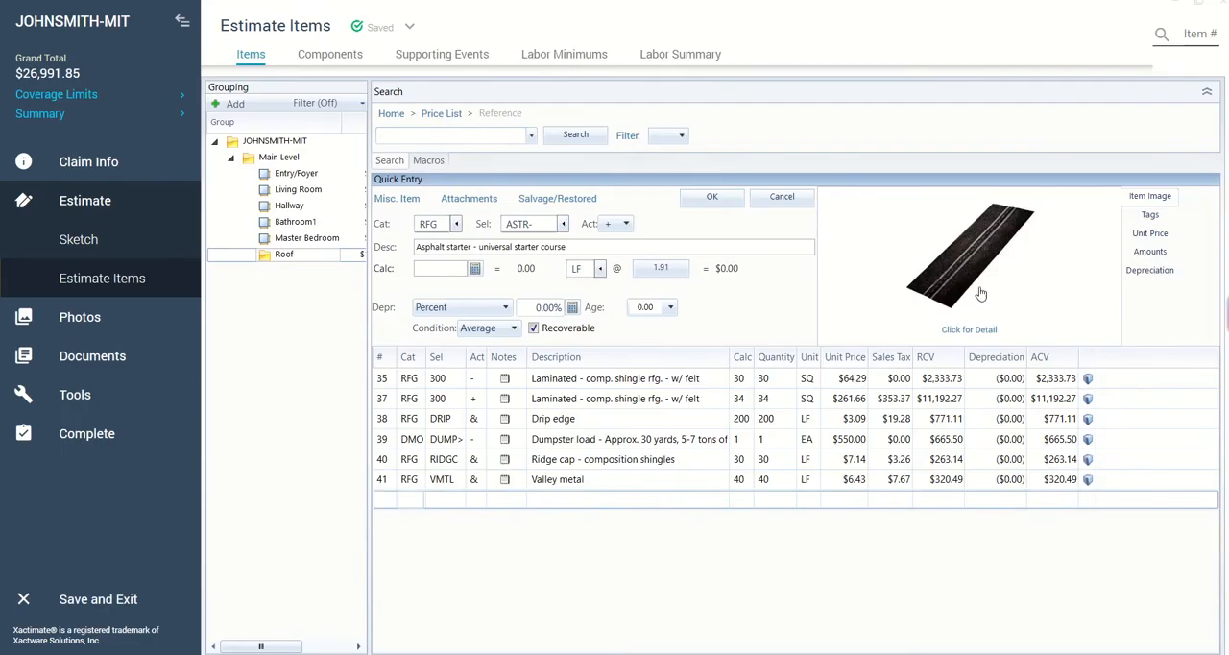
left_click(988, 331)
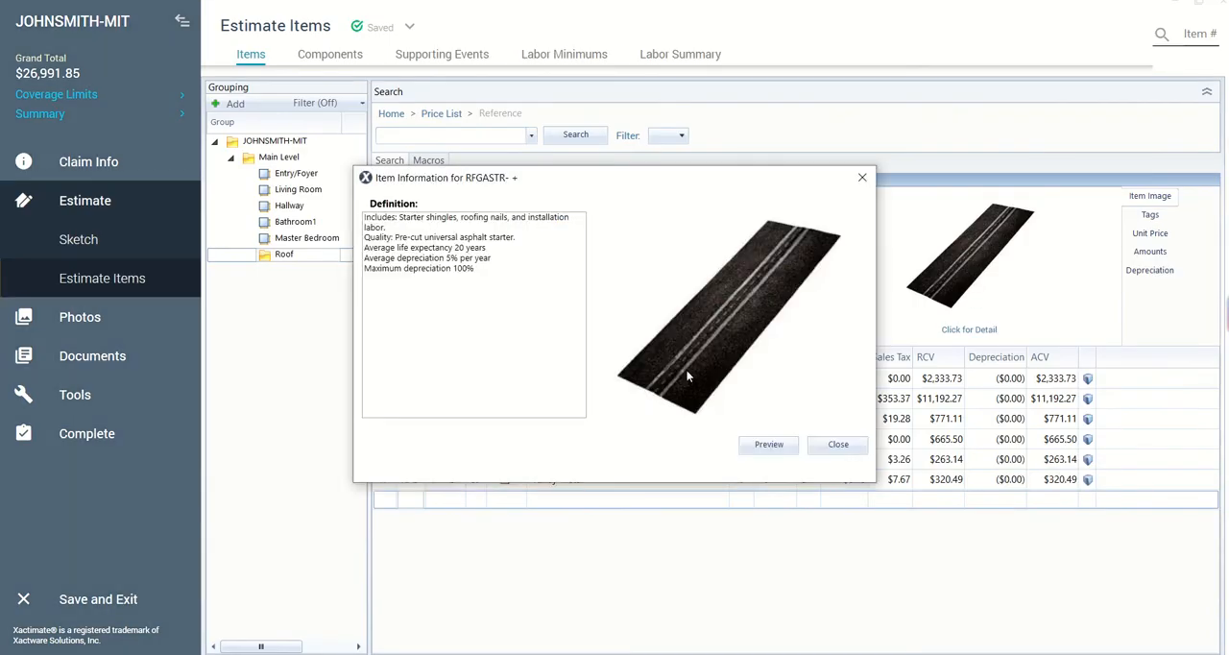
left_click(832, 445)
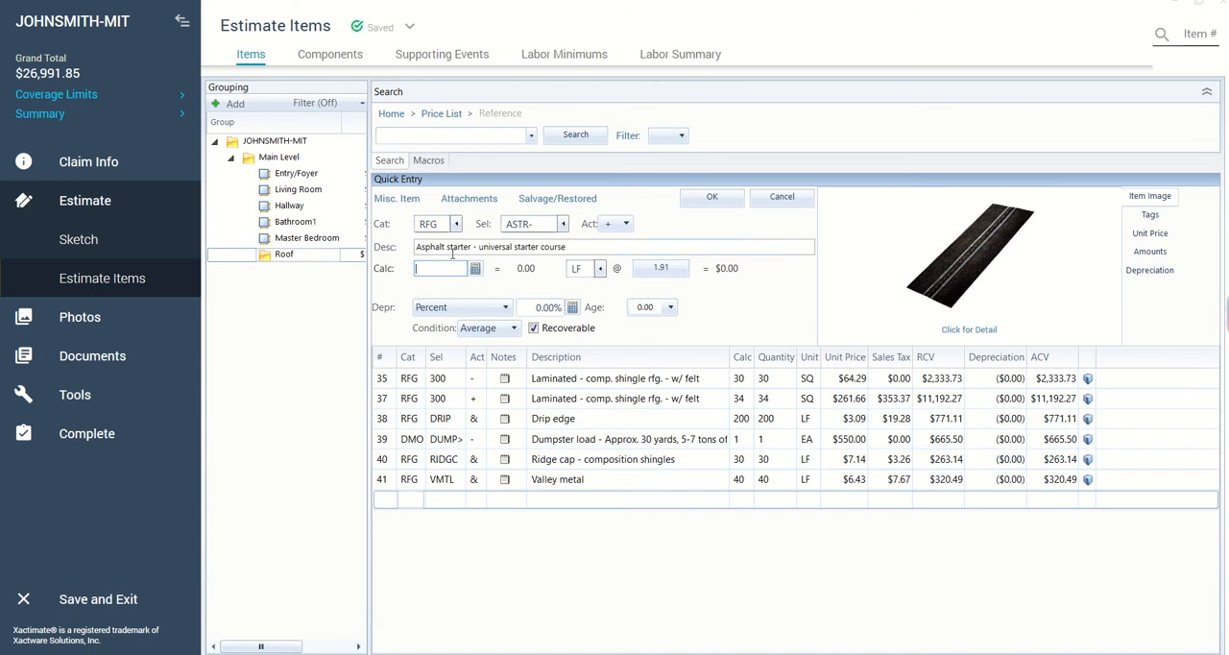
type("00")
key("Return")
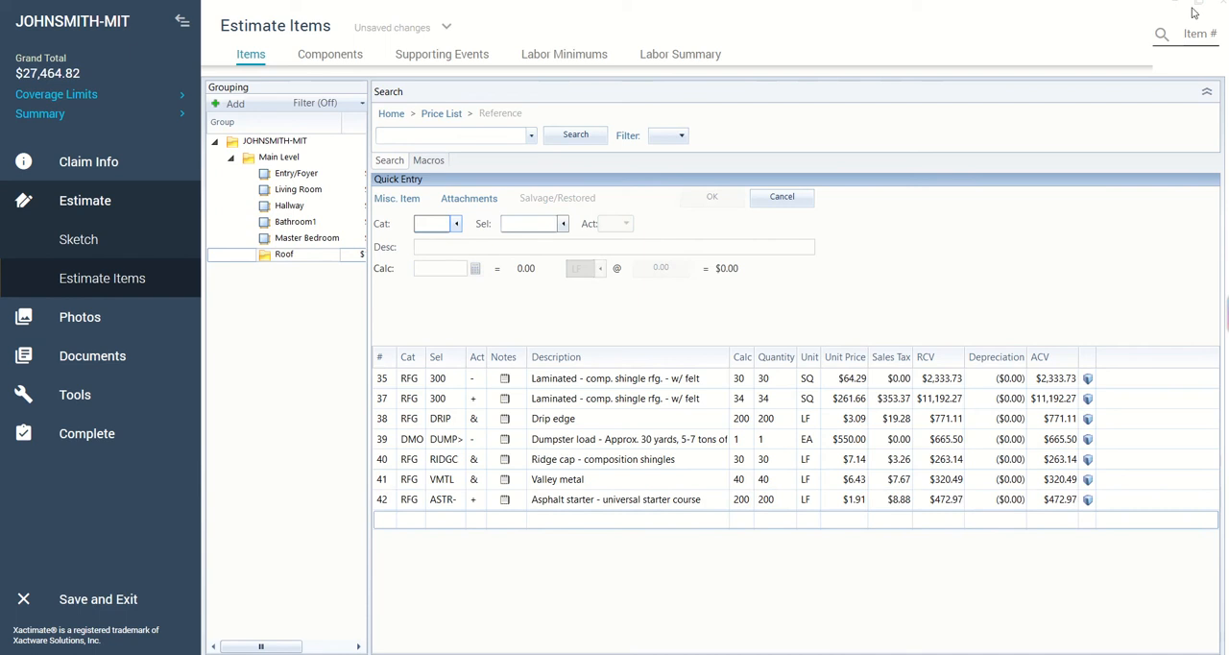
- Return the estimate to its place beside the document and begin another line item in the RFG (Roofing) category
left_click(1194, 13)
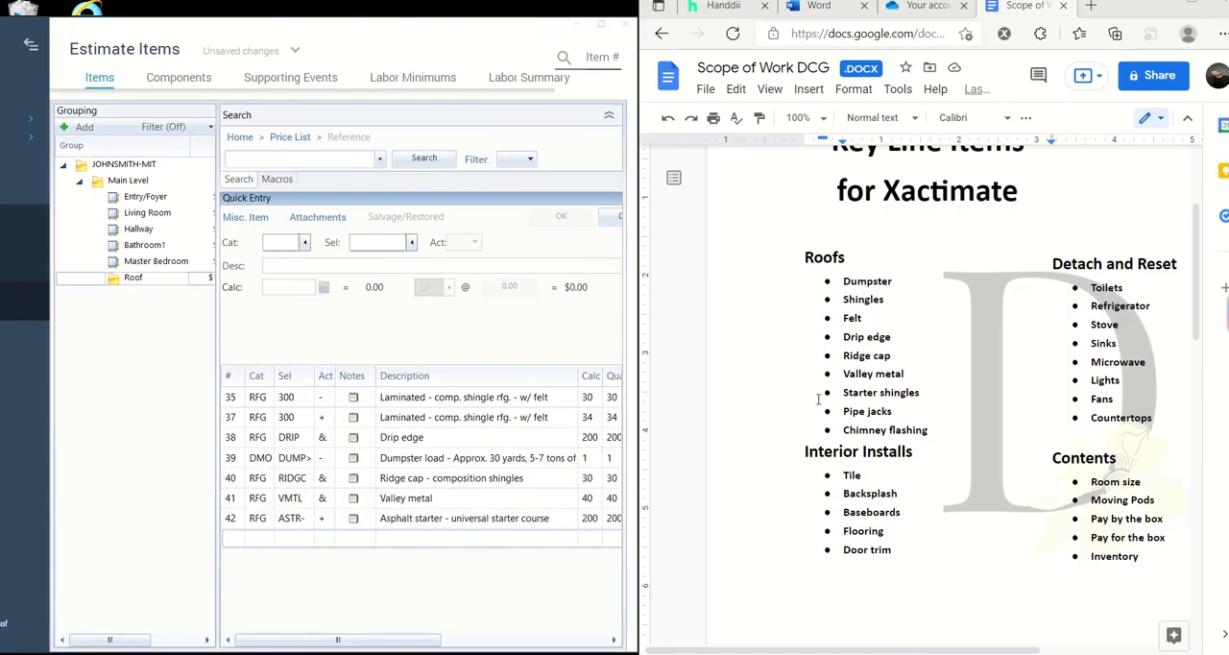
left_click(304, 245)
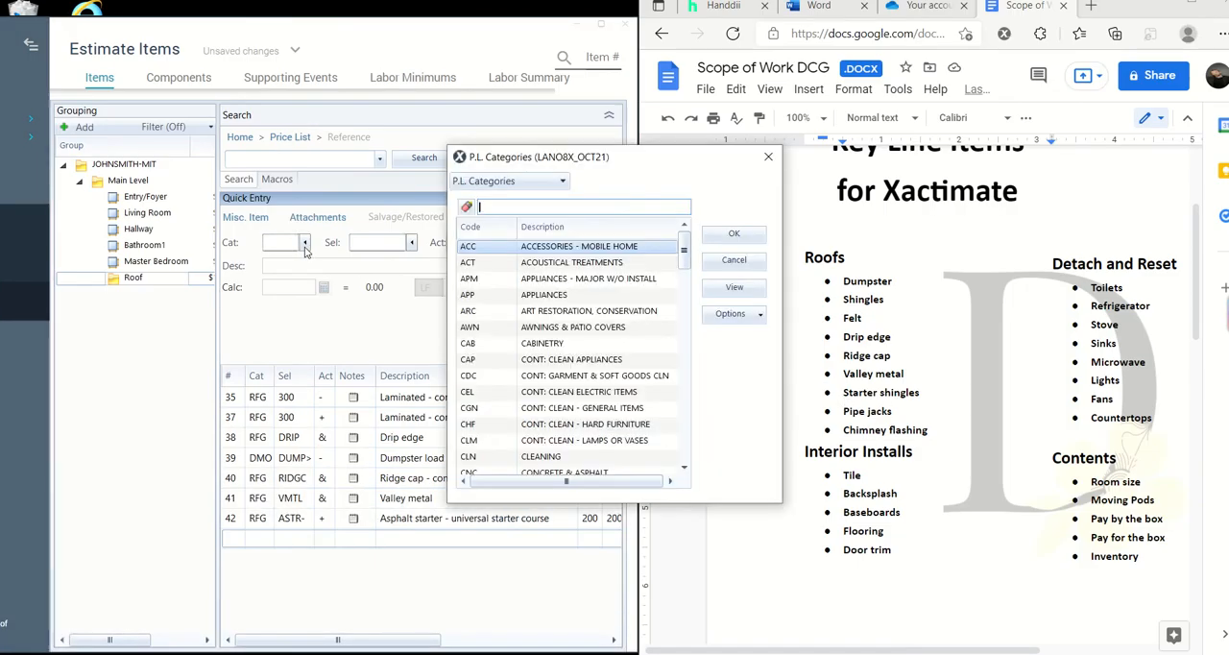
type("roof")
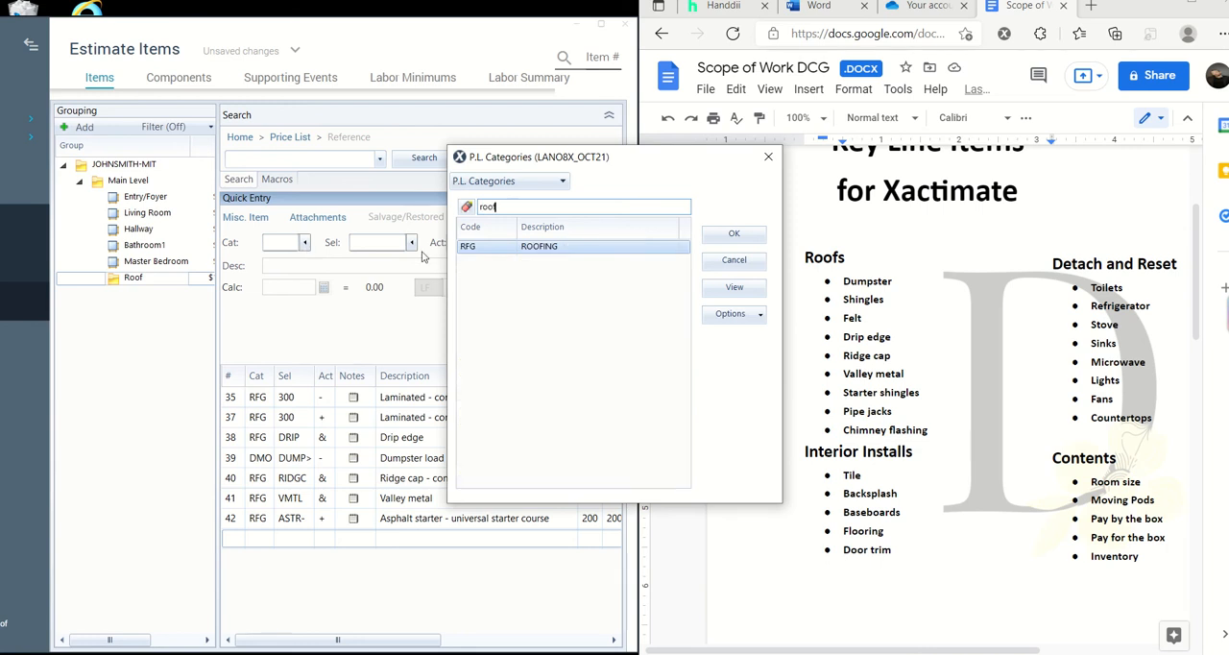
left_click(718, 239)
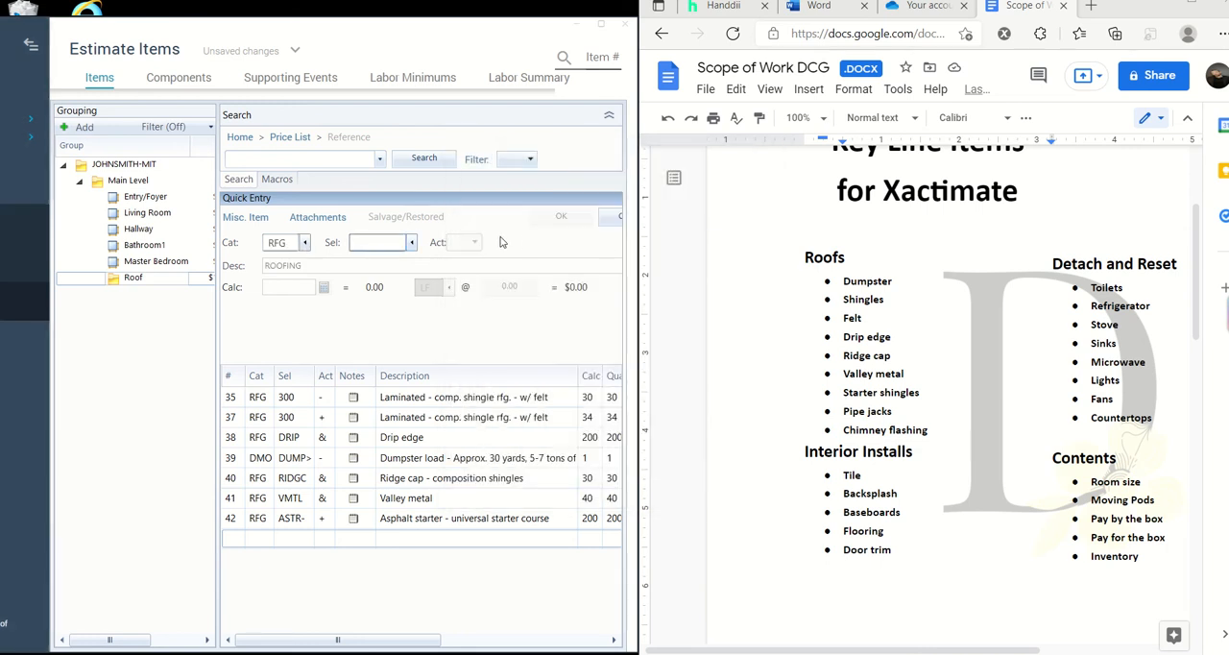
- Filter the roofing selectors by "pipe" and choose FLPJ6 (Flashing - pipe jack - 6") for the line item
left_click(414, 242)
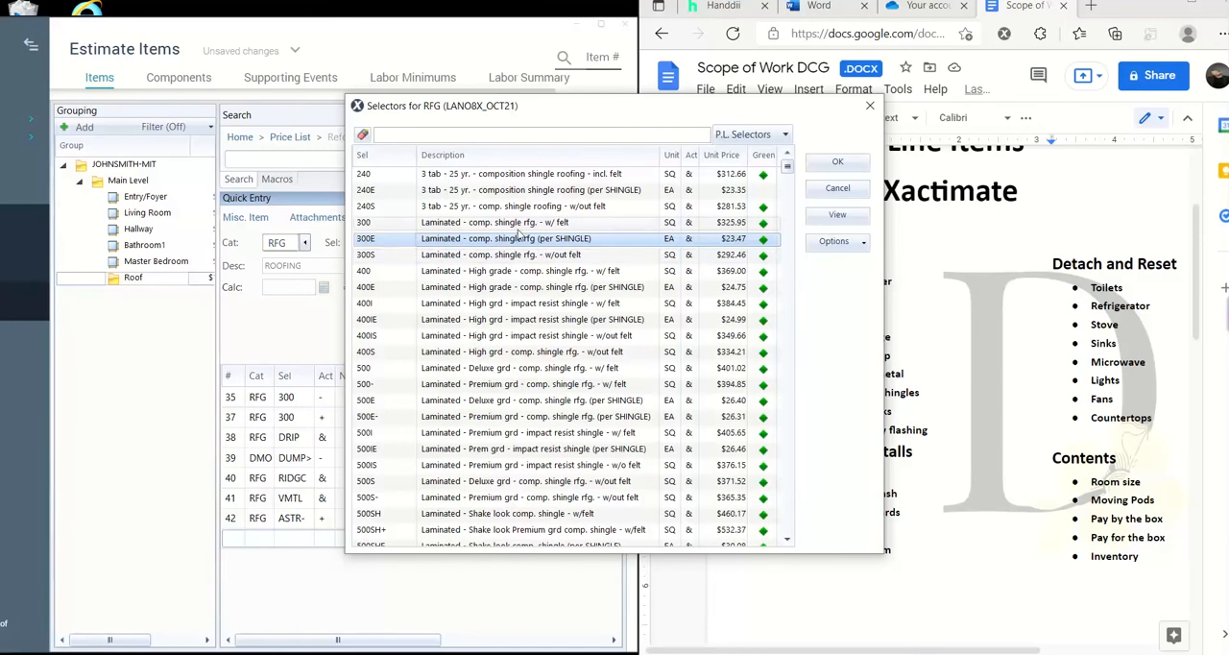
left_click(539, 134)
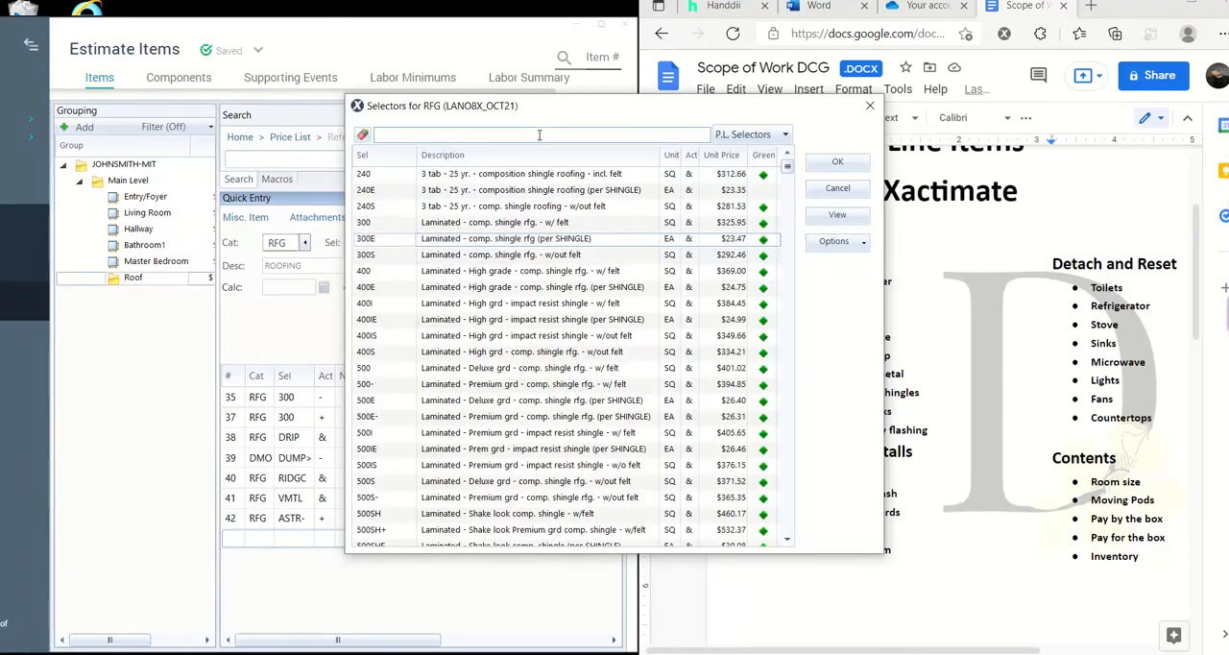
type("pipe")
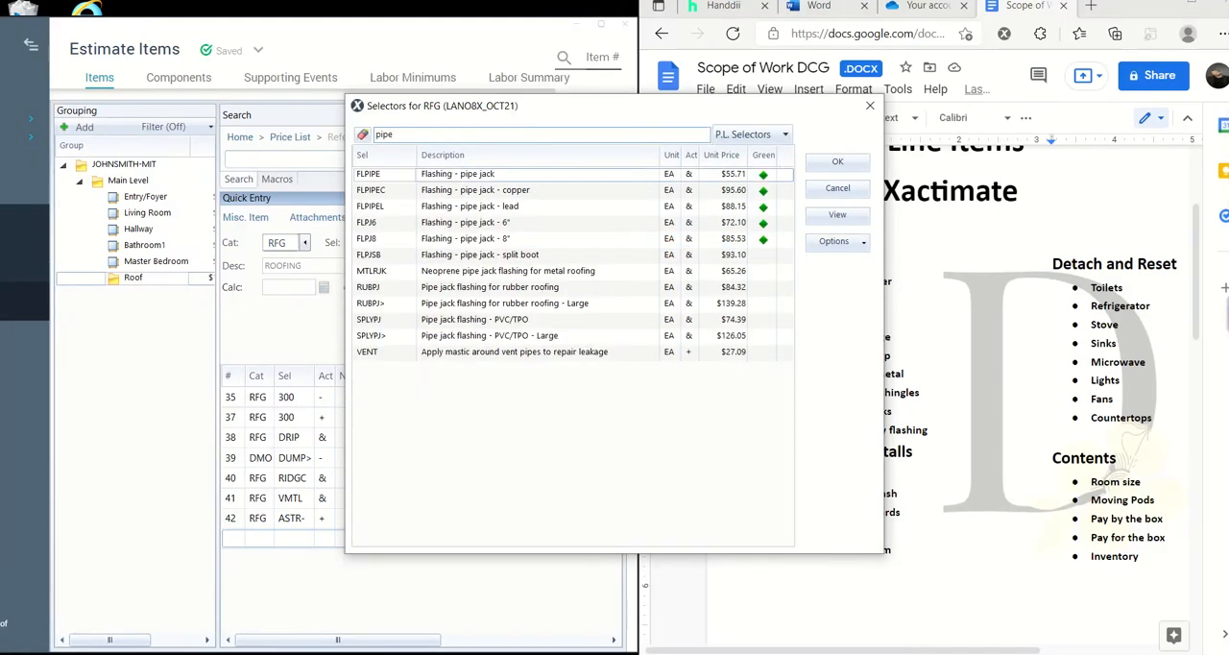
left_click(549, 224)
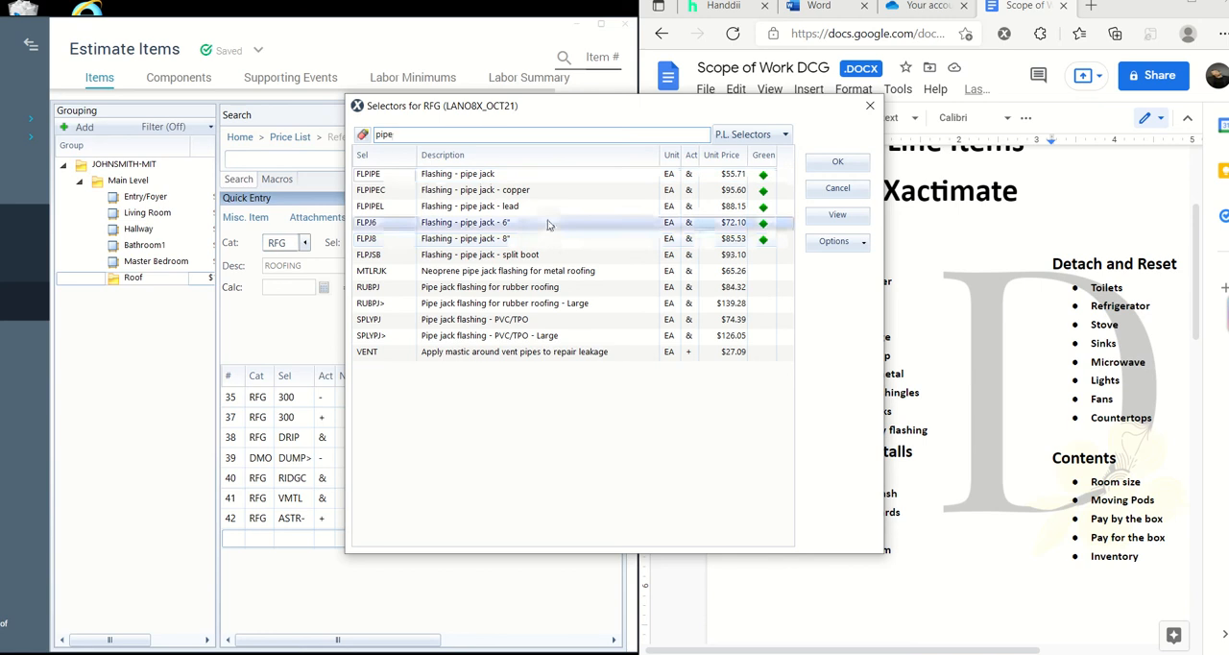
double_click(548, 224)
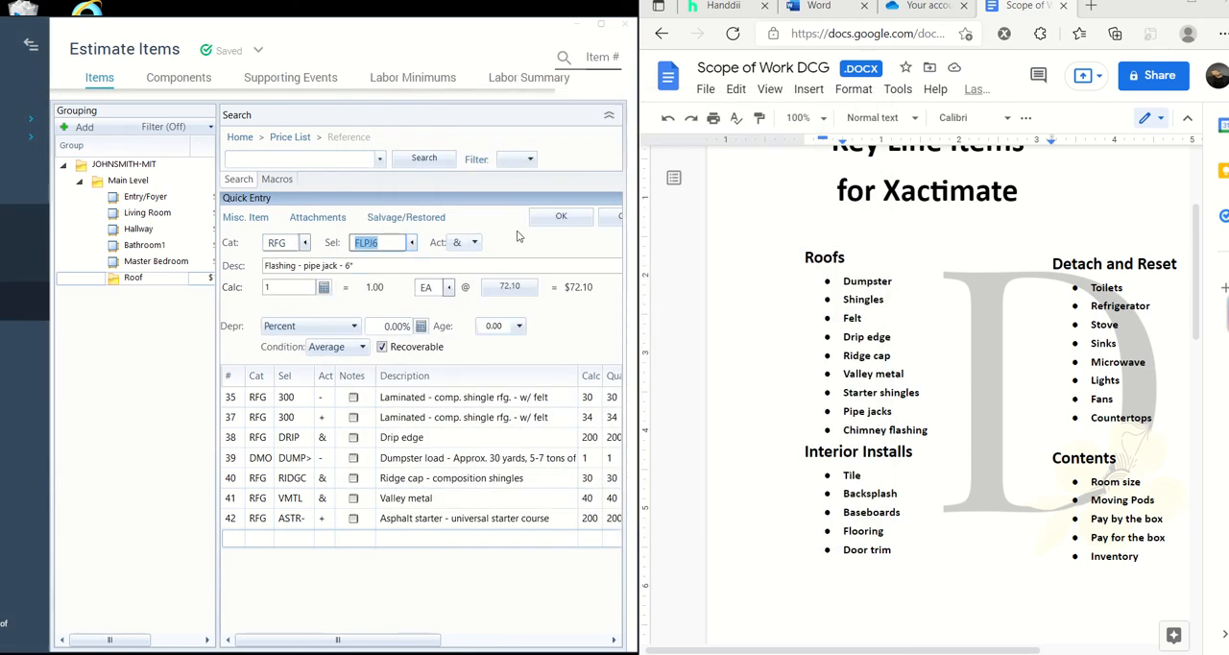
- Save the 6" pipe jack flashing line item with a quantity of 1, and maximize the estimate to review its item information
left_click(544, 254)
left_click(571, 221)
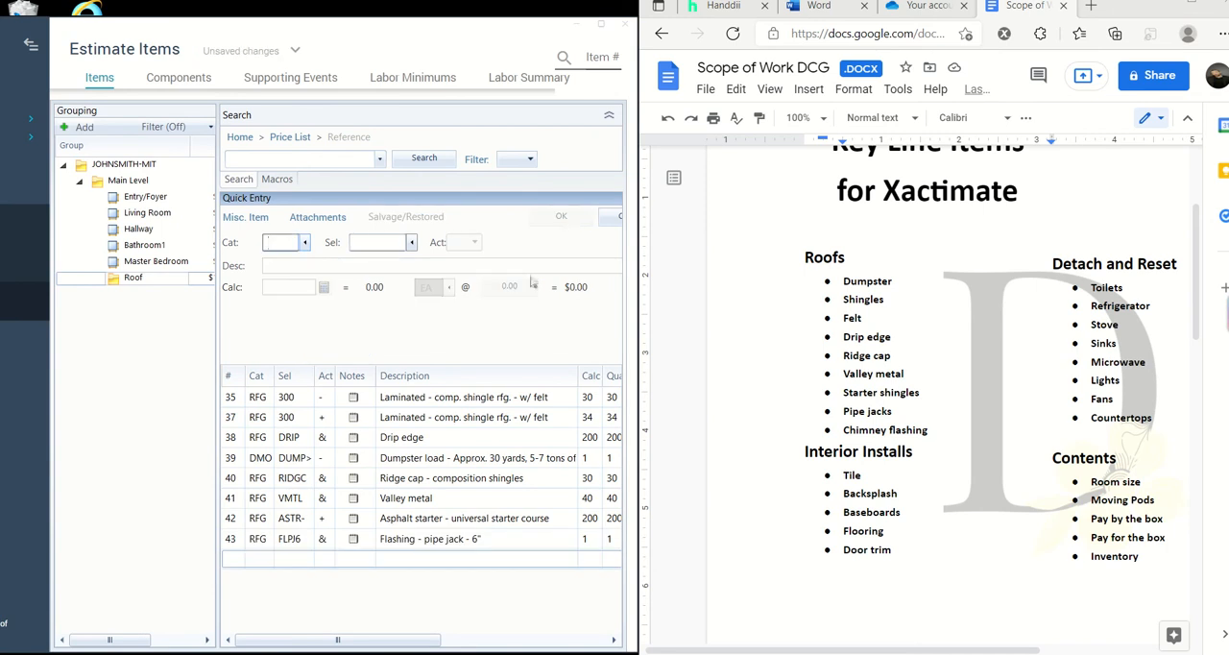
left_click(410, 538)
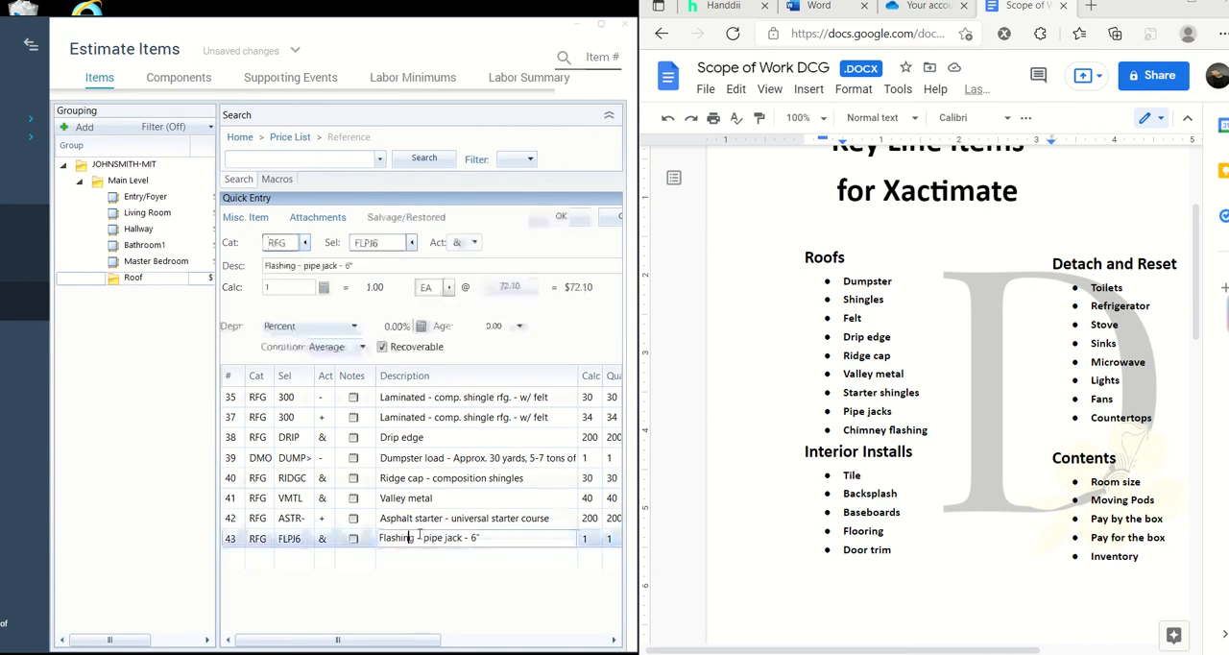
left_click(600, 24)
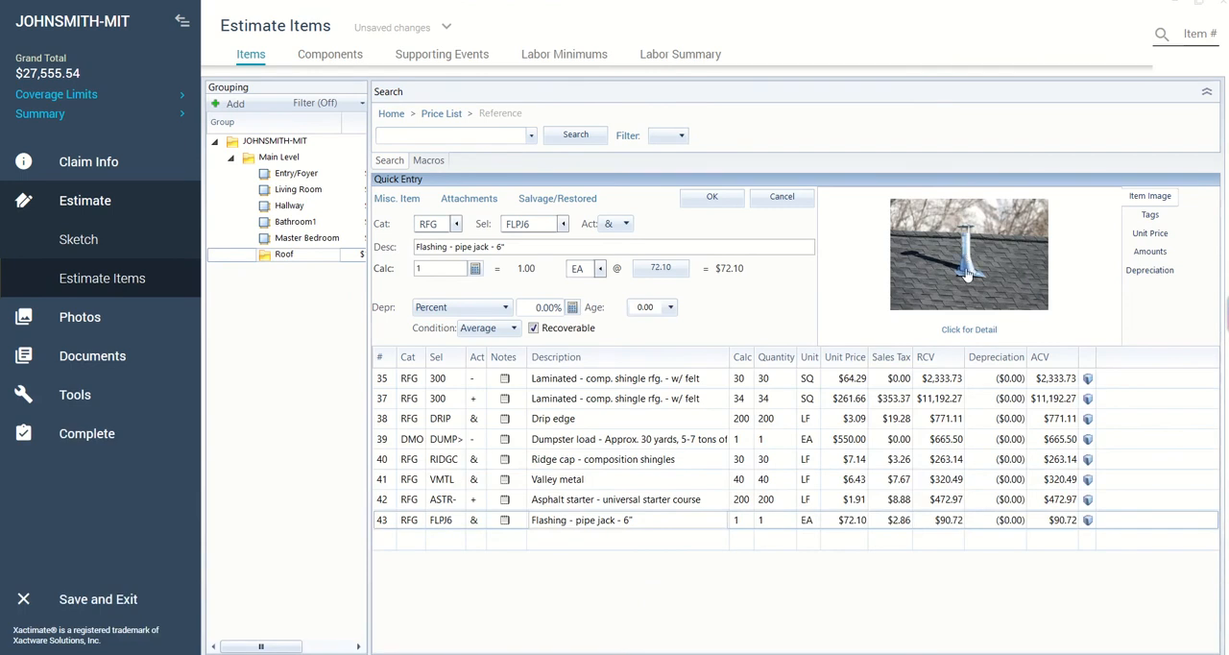
left_click(967, 330)
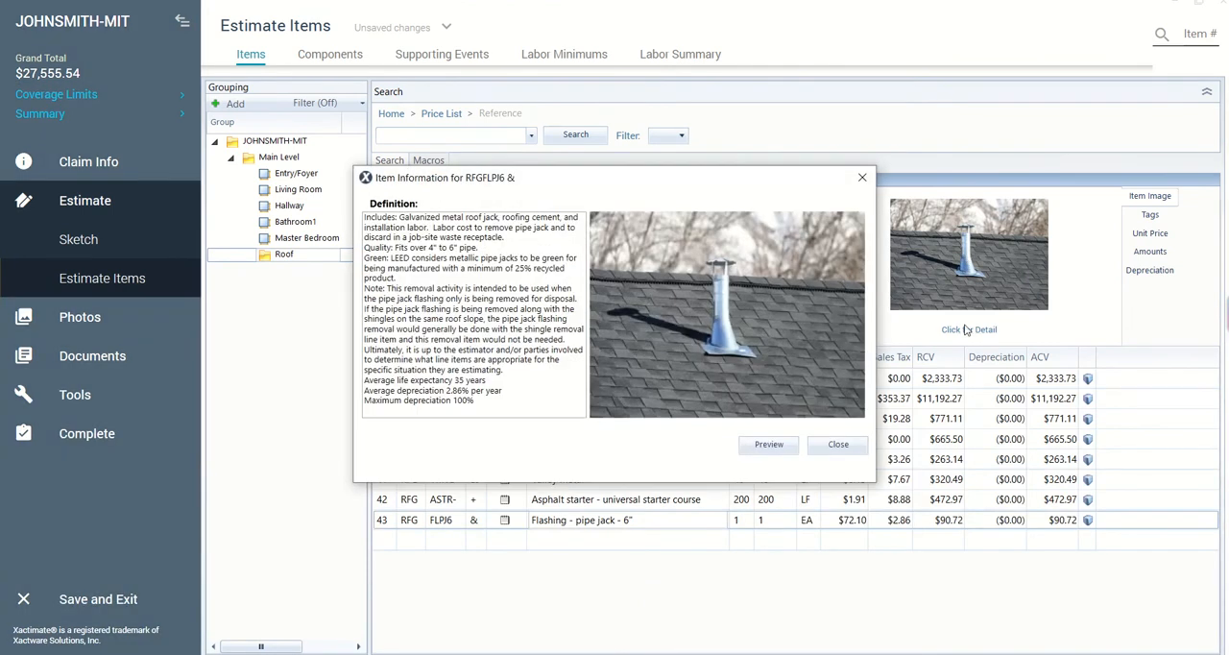
left_click(862, 178)
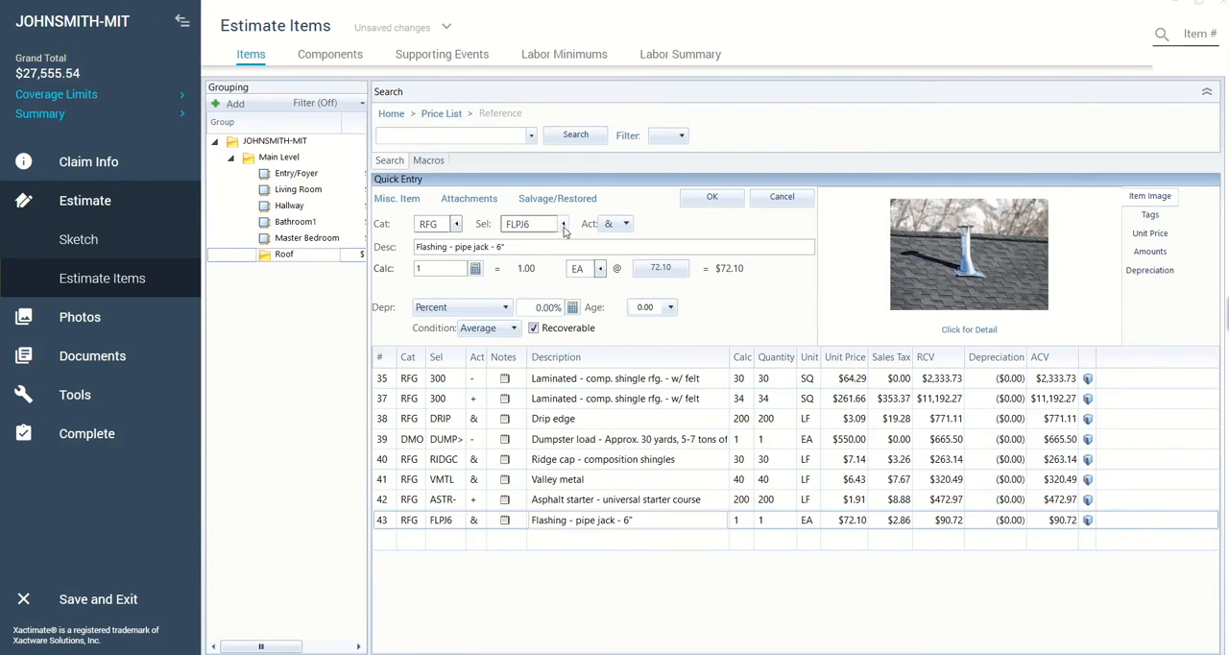
- Change the pipe jack line item's selector to FLPIPEL (Flashing - pipe jack - lead) and review its item information
left_click(564, 225)
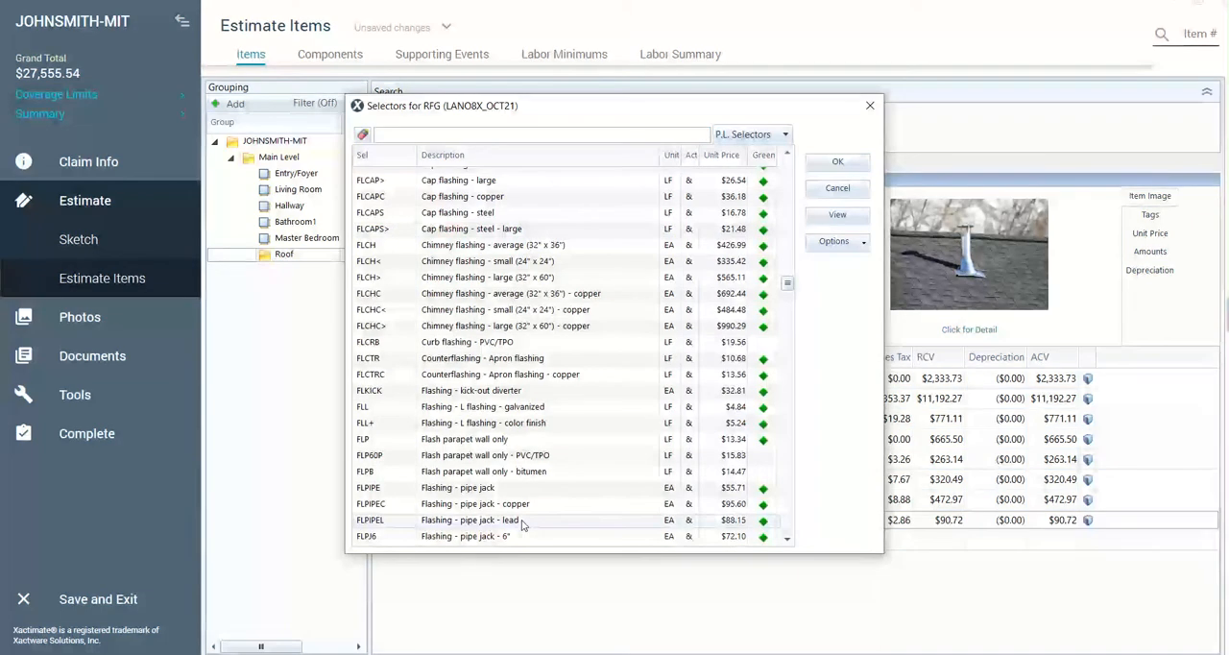
scroll(524, 524, "down", 1)
left_click(514, 478)
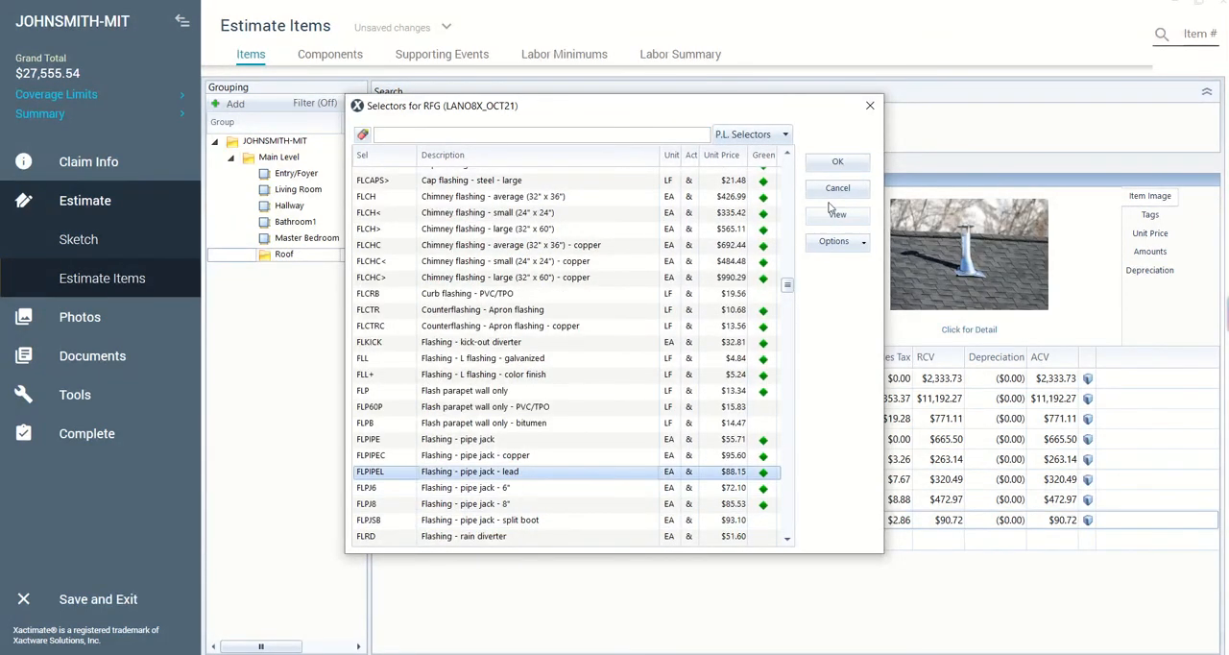
left_click(831, 164)
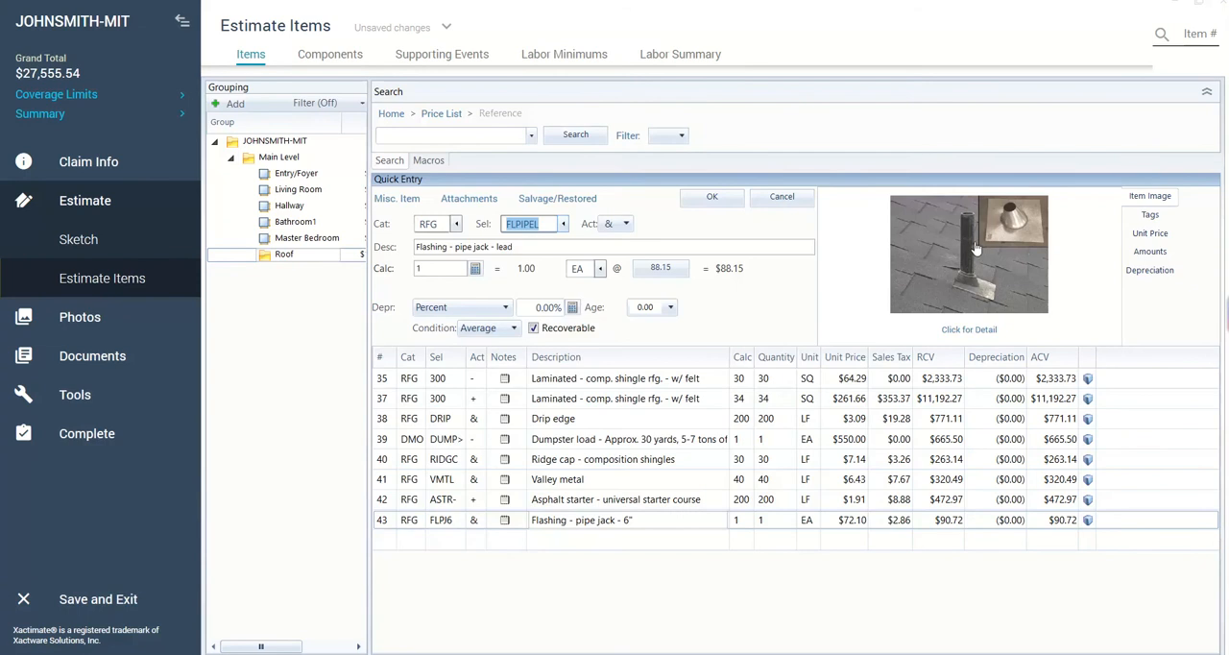
left_click(993, 333)
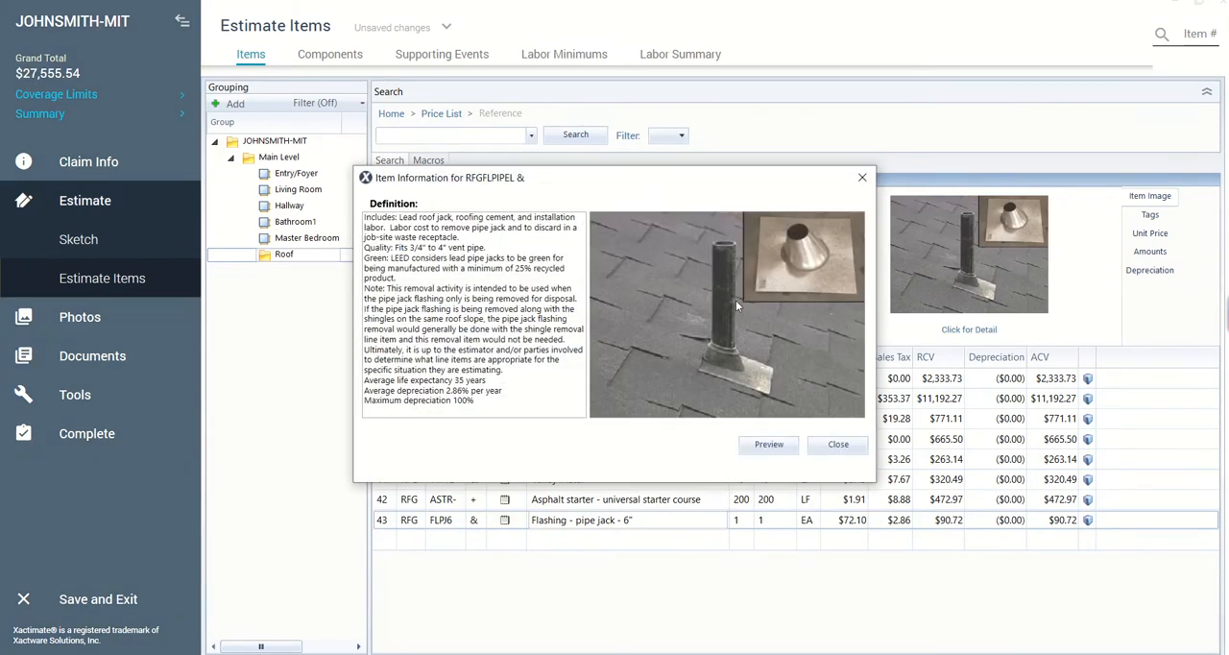
left_click(828, 447)
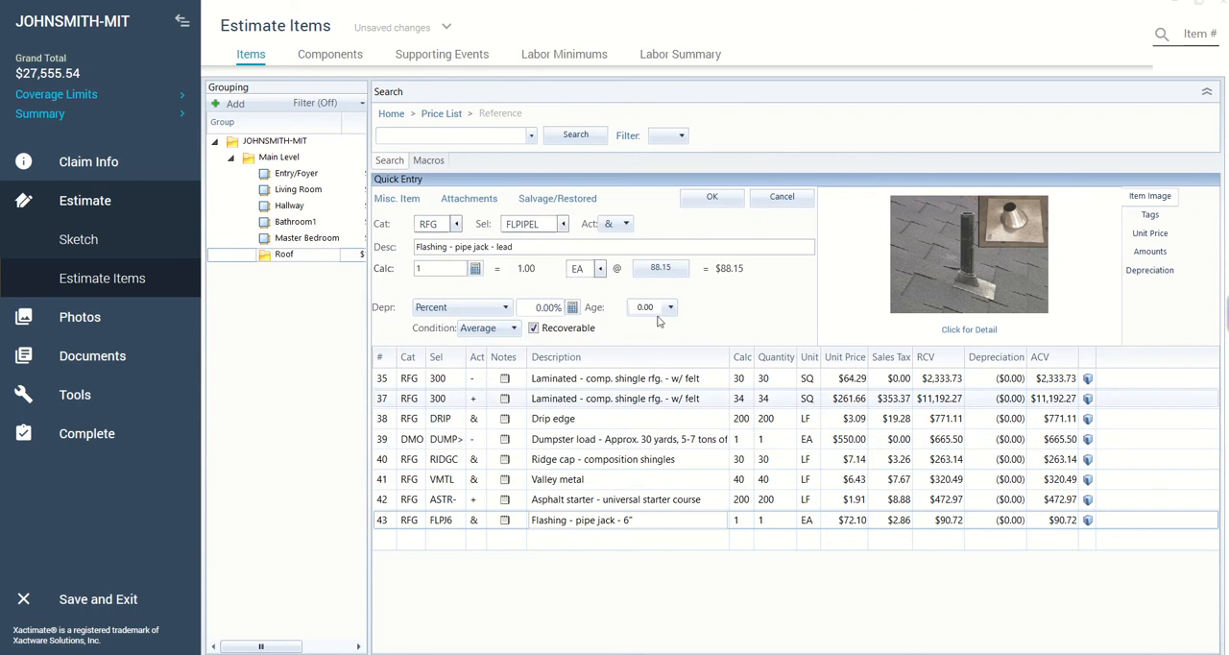
- Change the line item's selector to FLPIPEC (Flashing - pipe jack - copper)
left_click(564, 224)
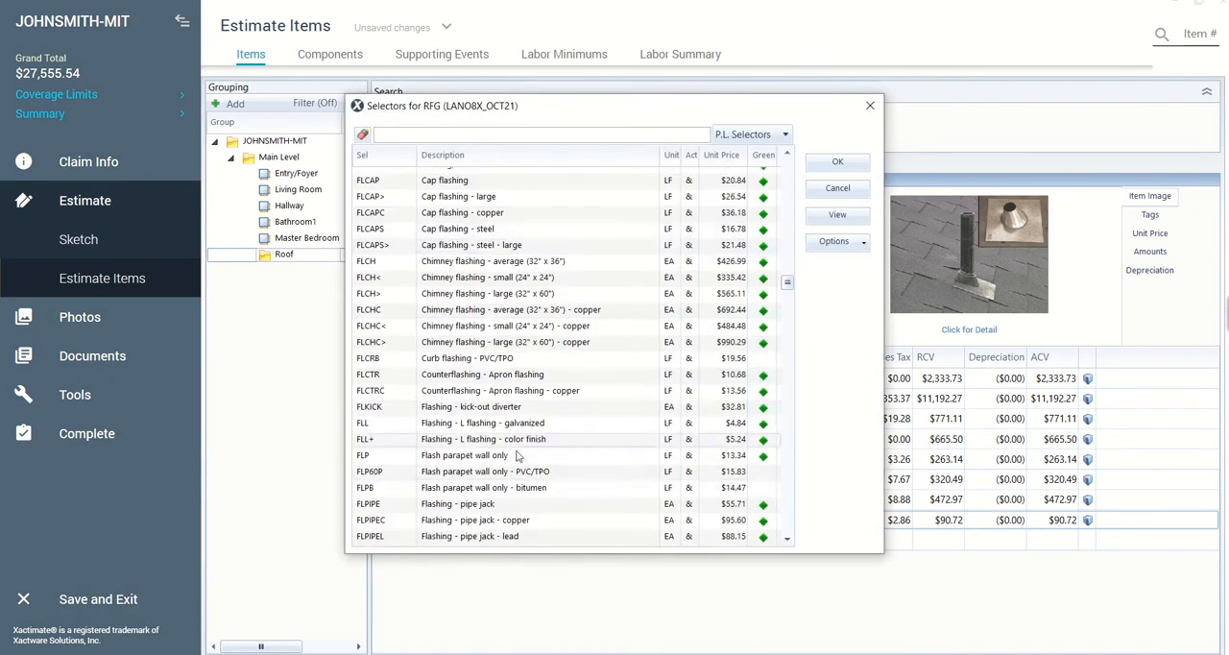
left_click(535, 521)
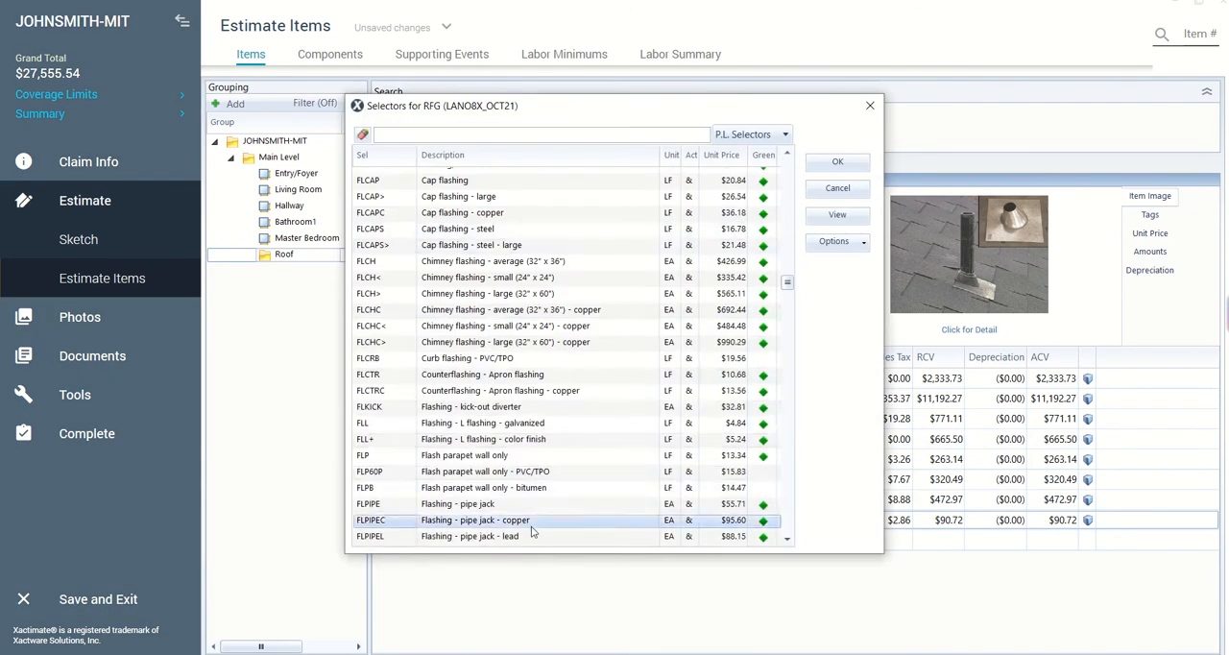
left_click(851, 163)
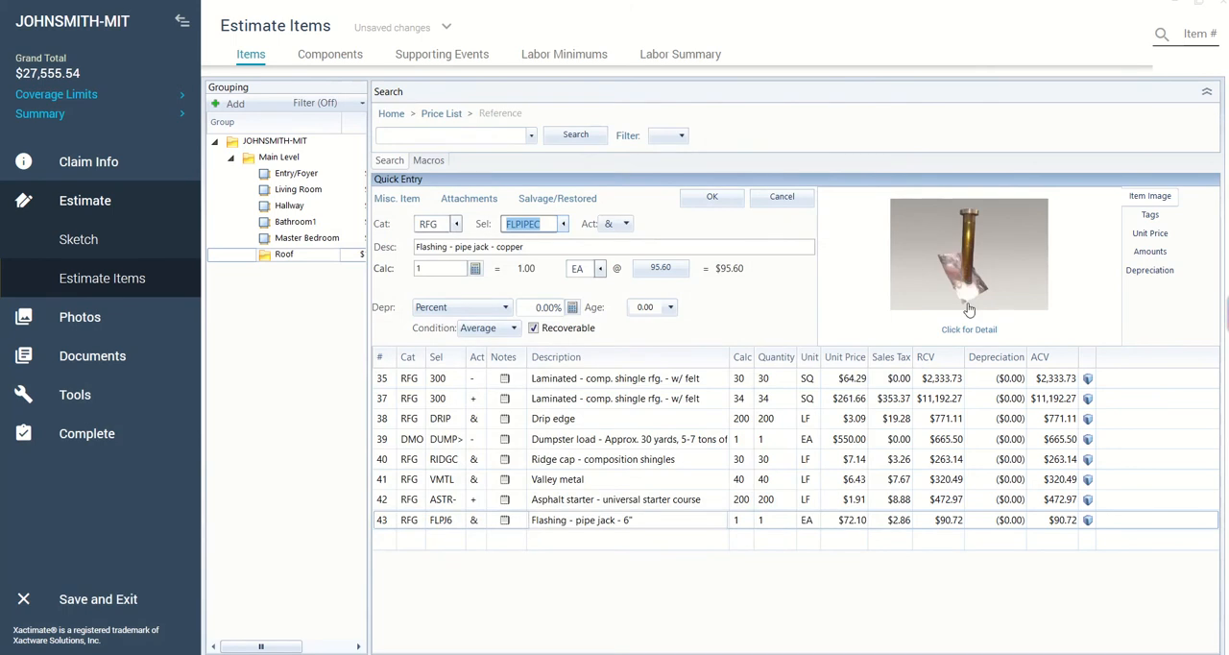
- Filter the roofing selectors by "flashing" and choose FLCH< (Chimney flashing - small (24" x 24")) for the line item
left_click(563, 224)
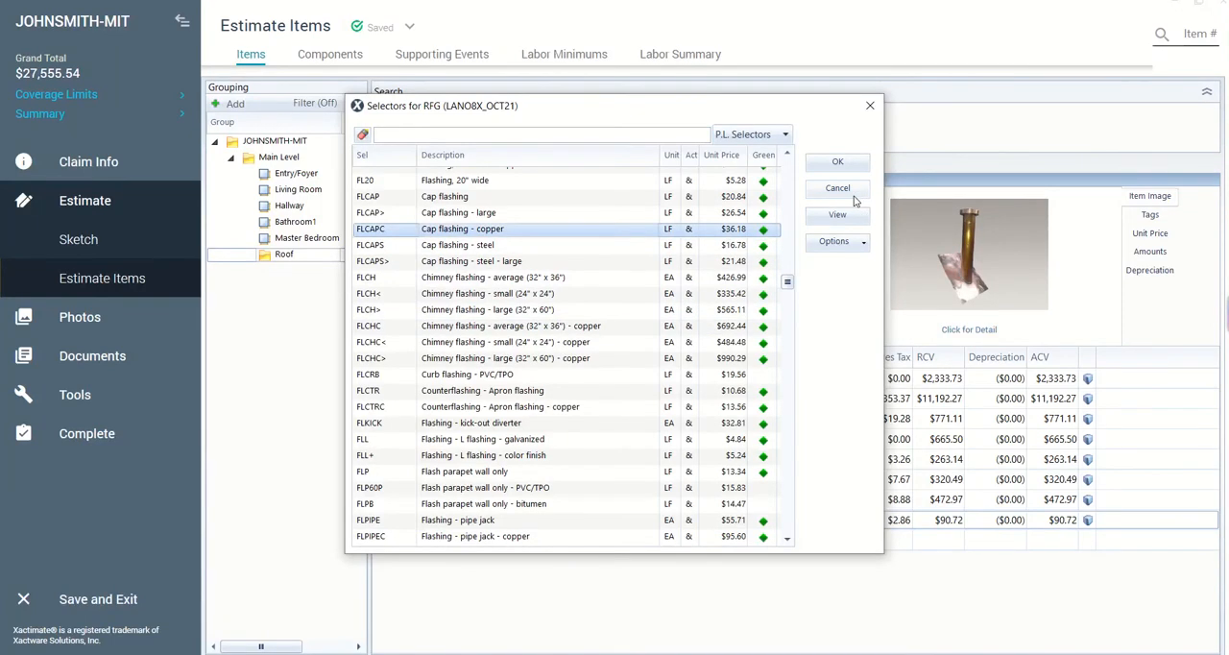
left_click(637, 133)
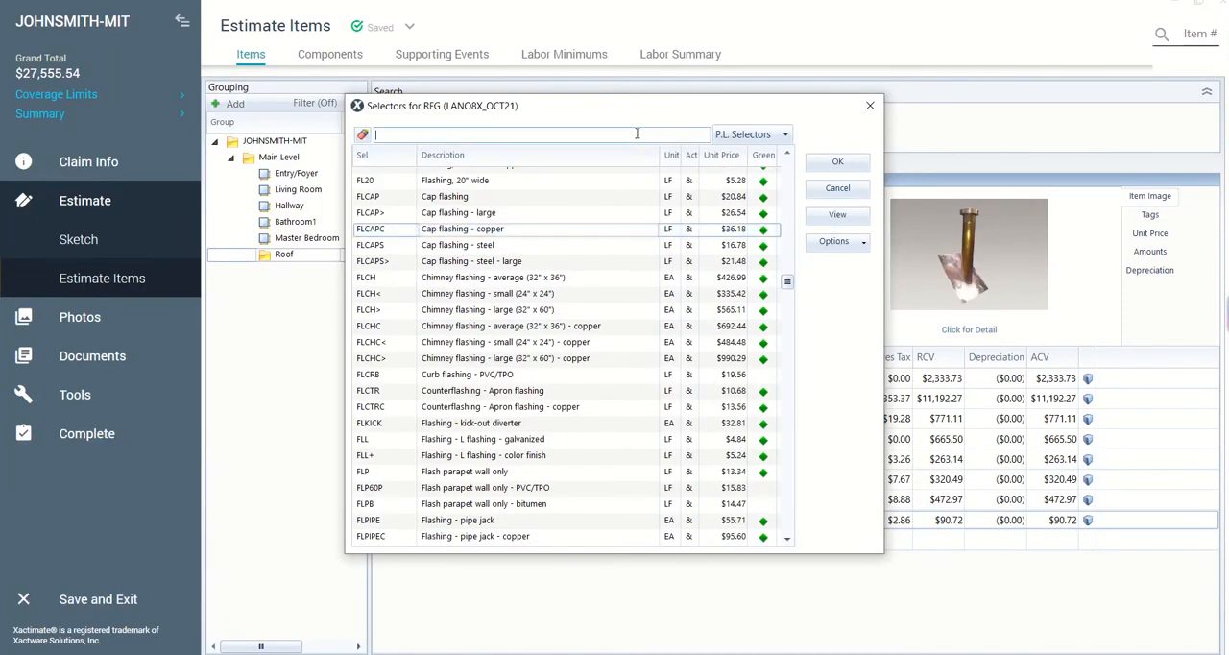
type("flashing")
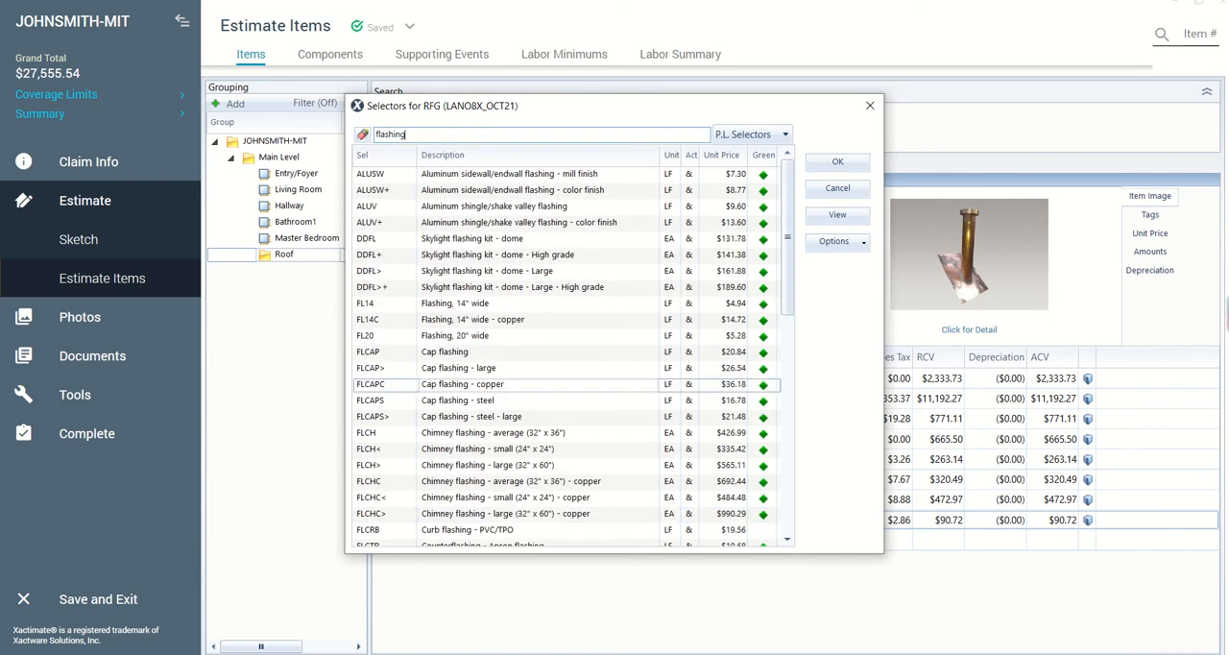
scroll(502, 431, "down", 1)
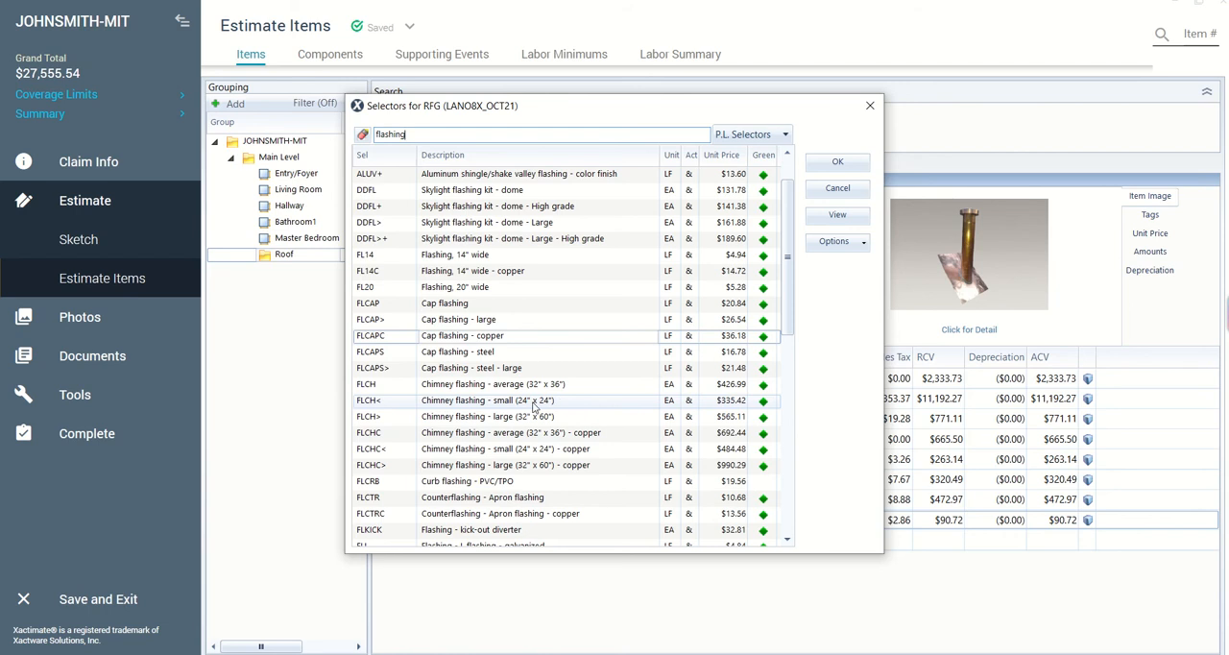
left_click(490, 407)
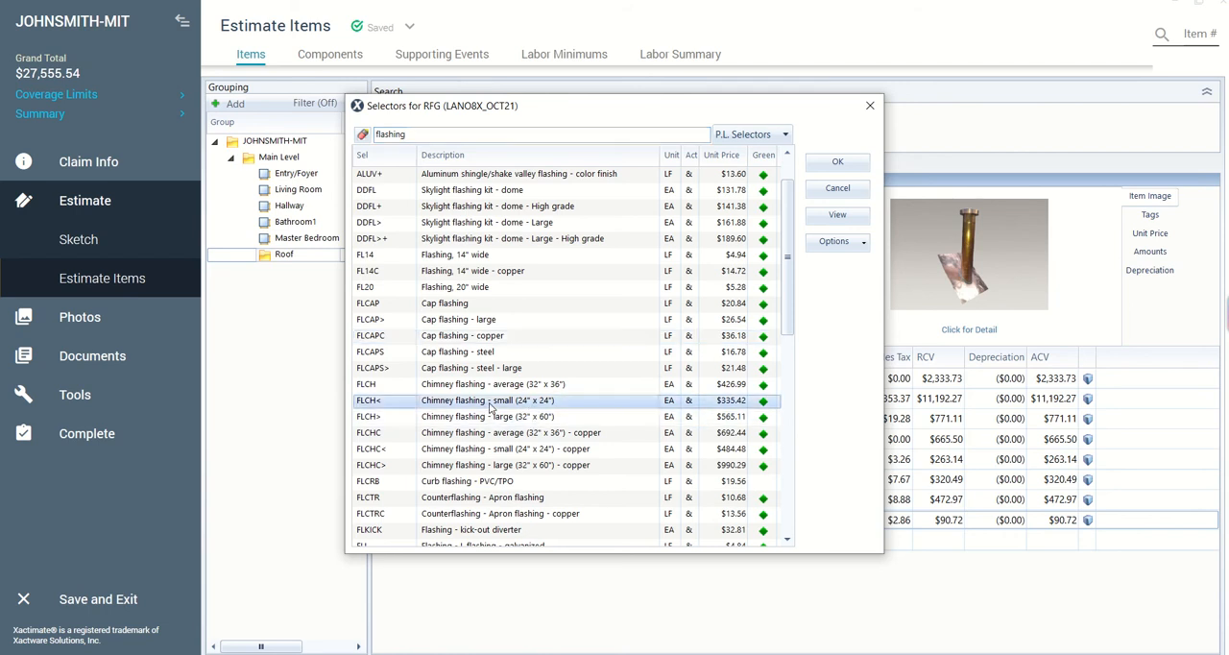
left_click(853, 165)
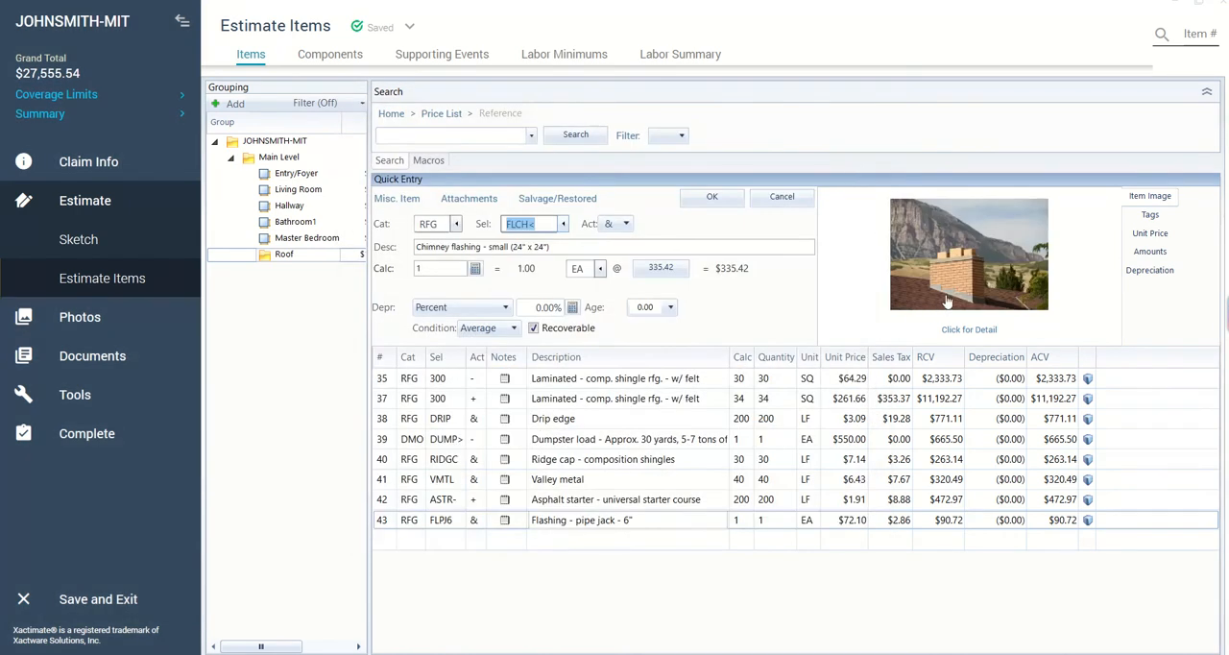
- Review the small chimney flashing's item information and check the key line items in the scope of work document
left_click(972, 330)
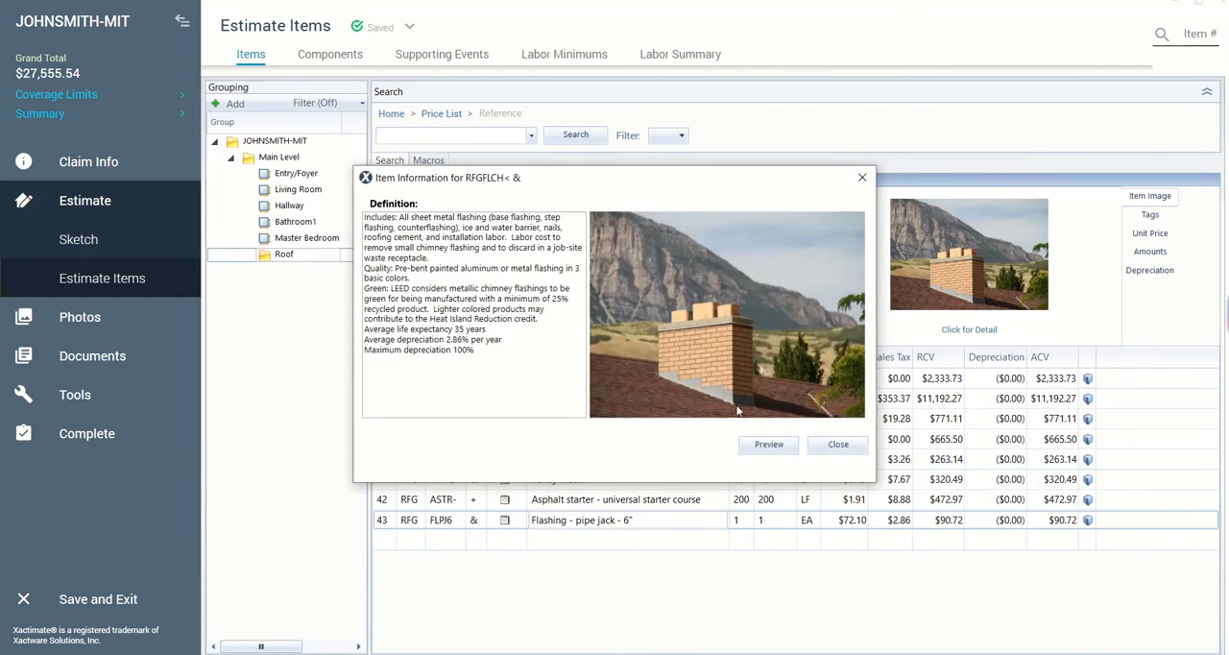
left_click(838, 446)
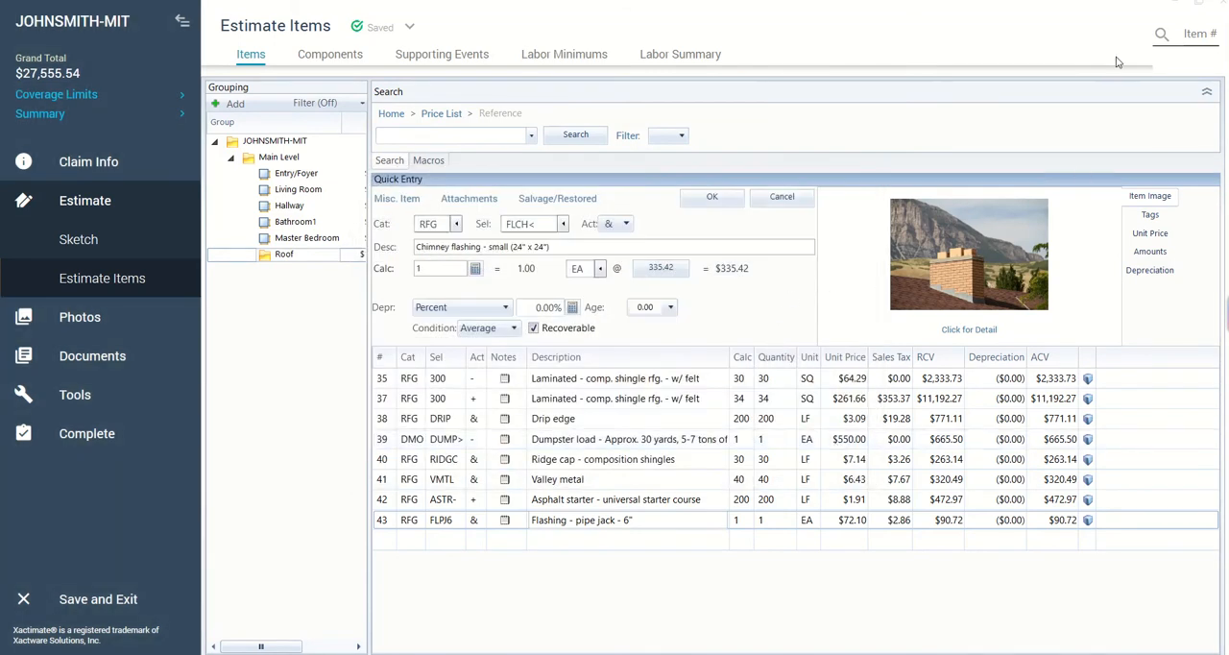
left_click(1197, 6)
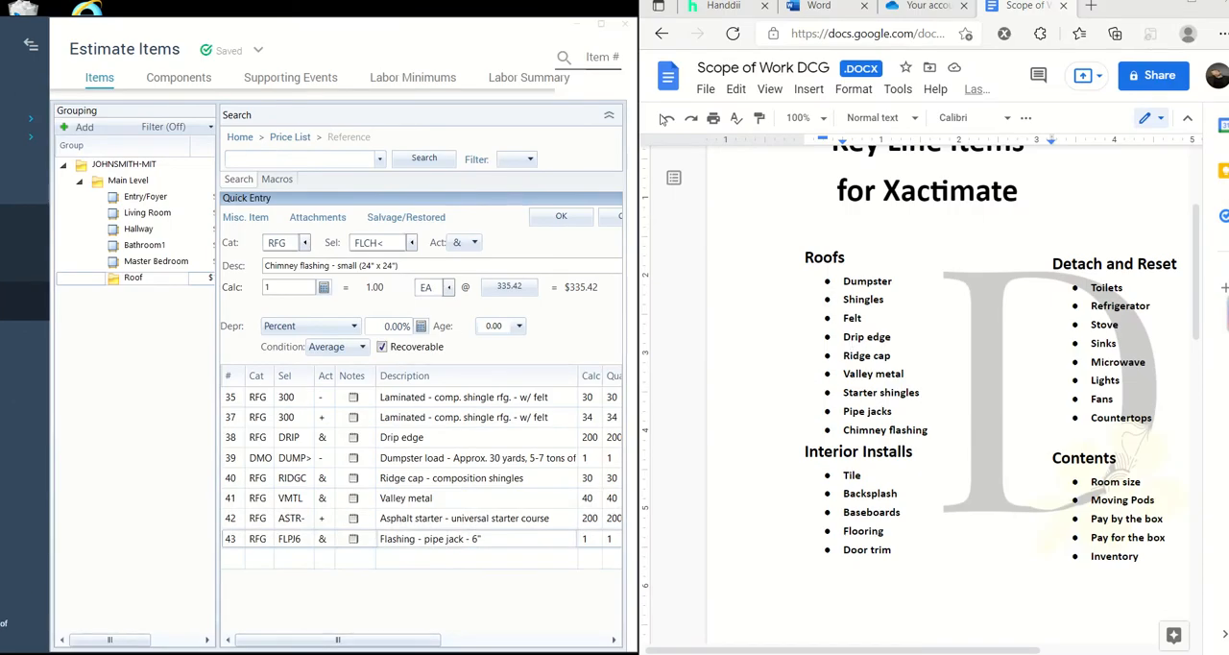
left_click(600, 24)
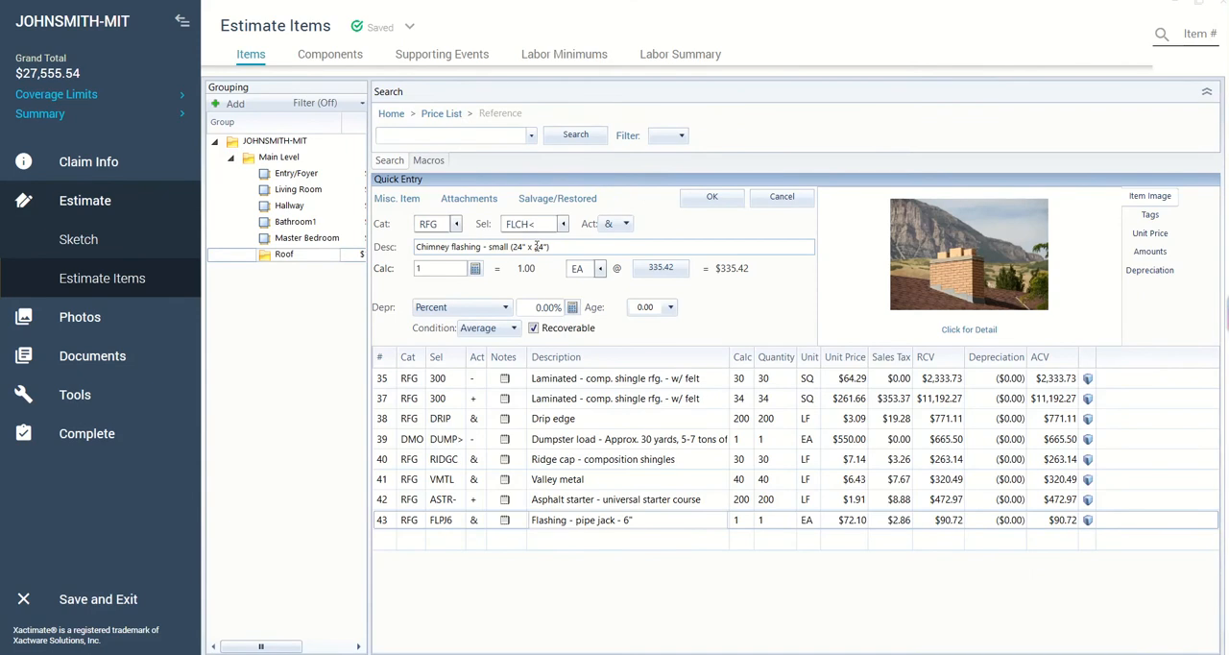
- Filter the roofing selectors by "steep" and choose STEEP (Additional charge for steep roof - 7/12 to 9/12 slope)
left_click(567, 252)
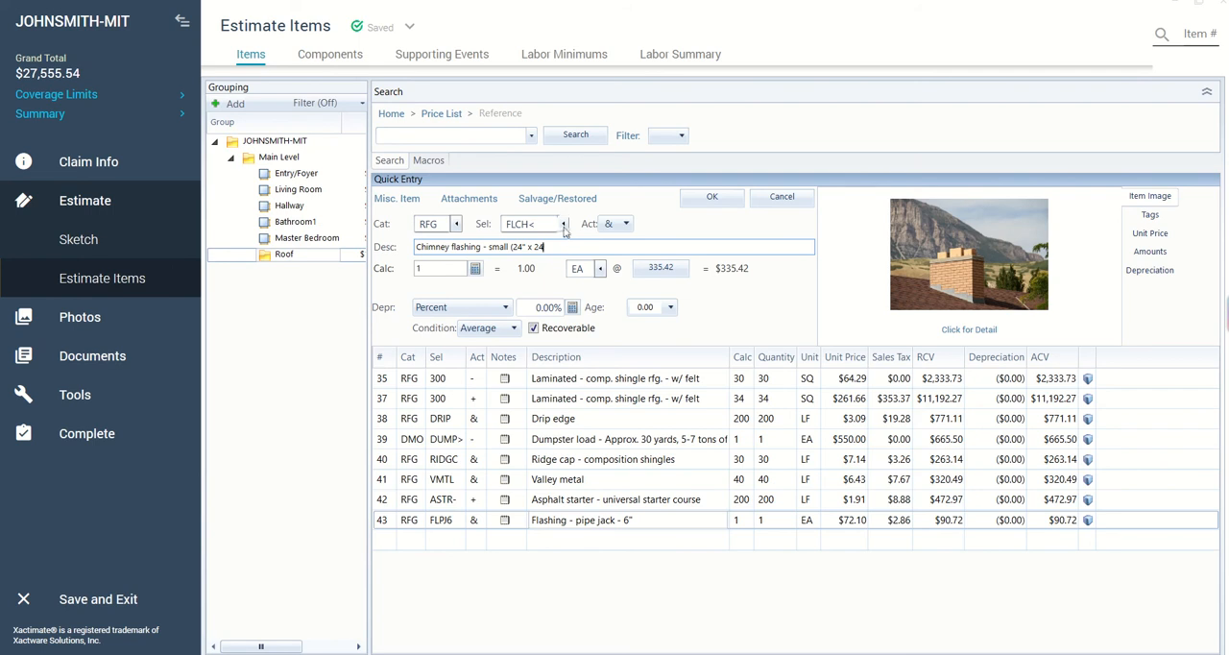
left_click(564, 226)
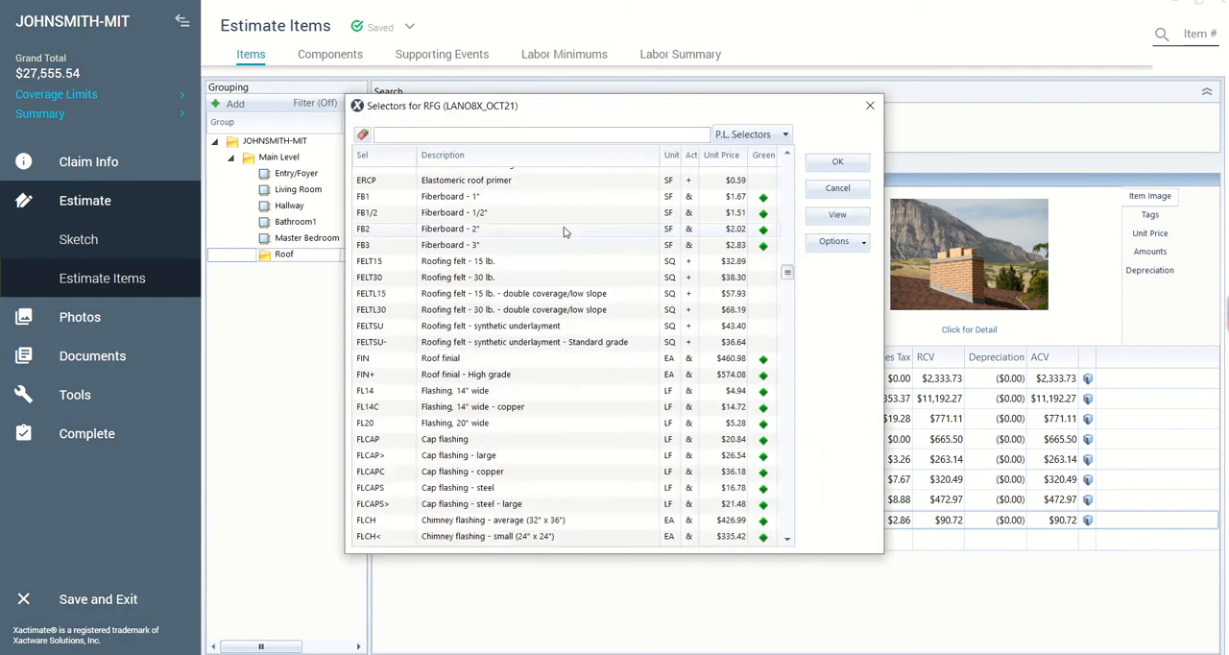
type("stee")
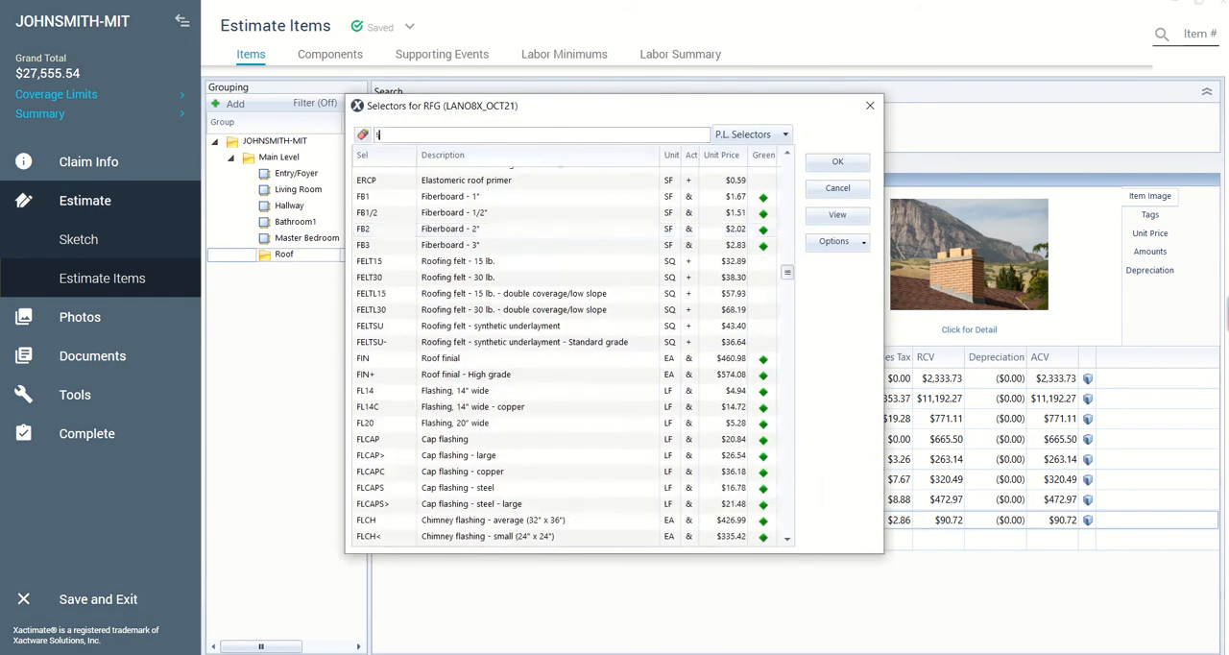
type("p")
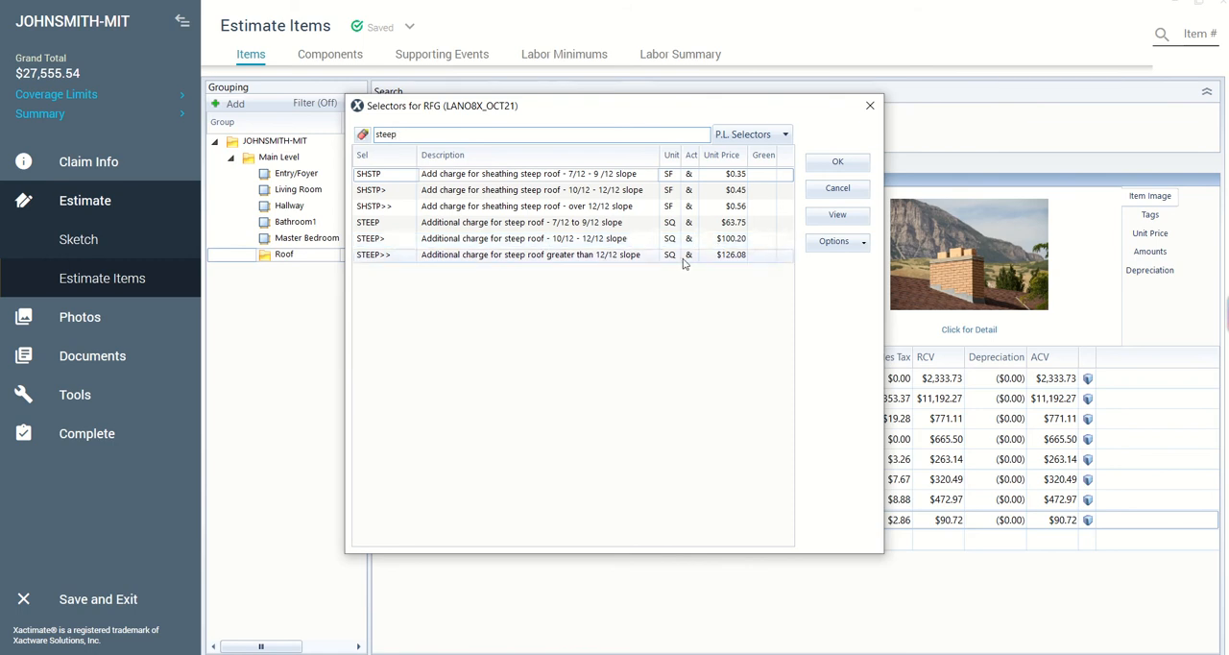
left_click(501, 224)
left_click(841, 165)
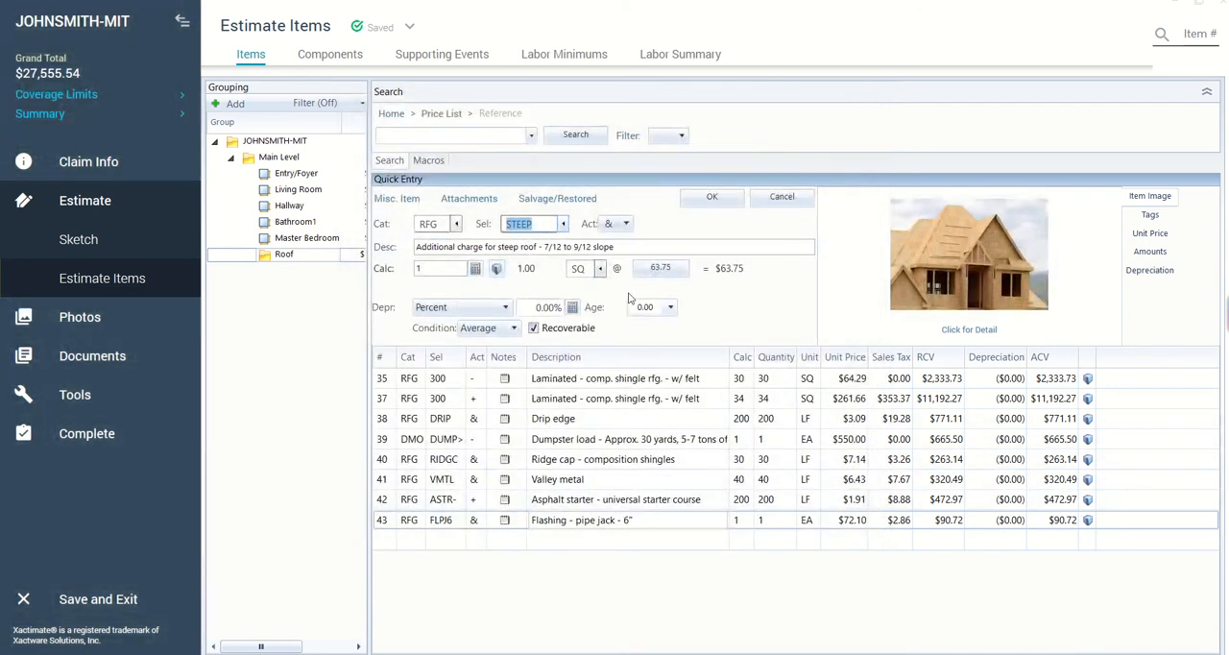
- Save the steep roof charge with a quantity of 30 SQ, and set the quantity of its replacement (+) line to 34
left_click(458, 269)
type("30")
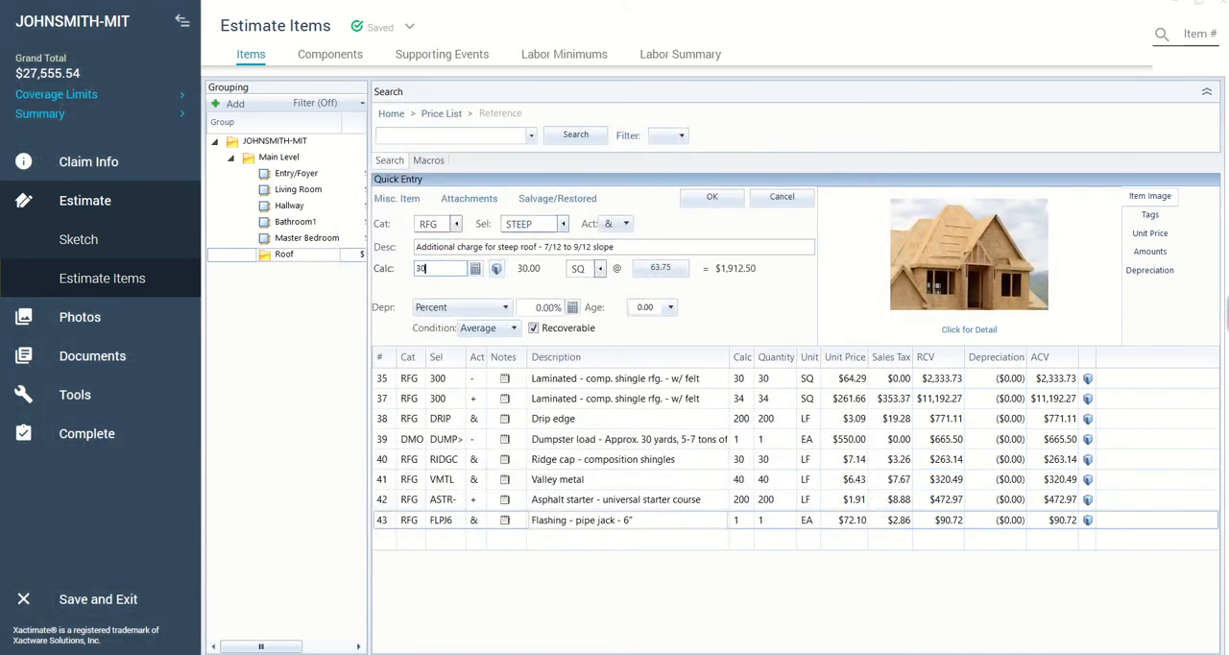
key("Return")
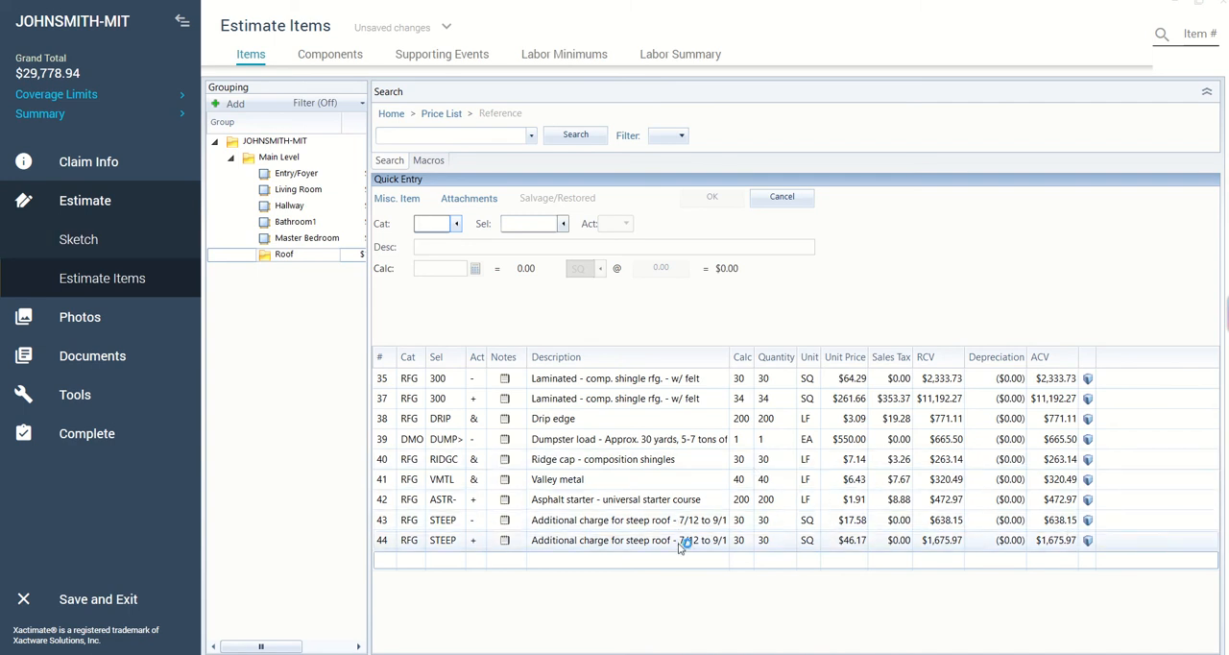
left_click(751, 542)
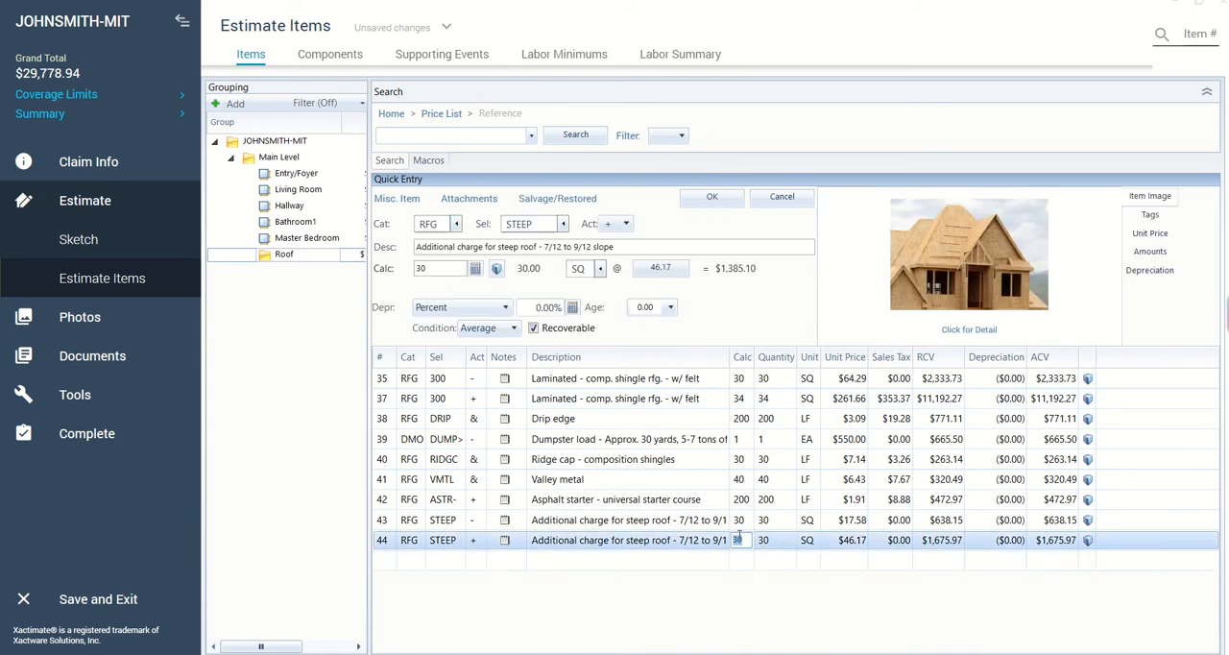
type("34")
key("Return")
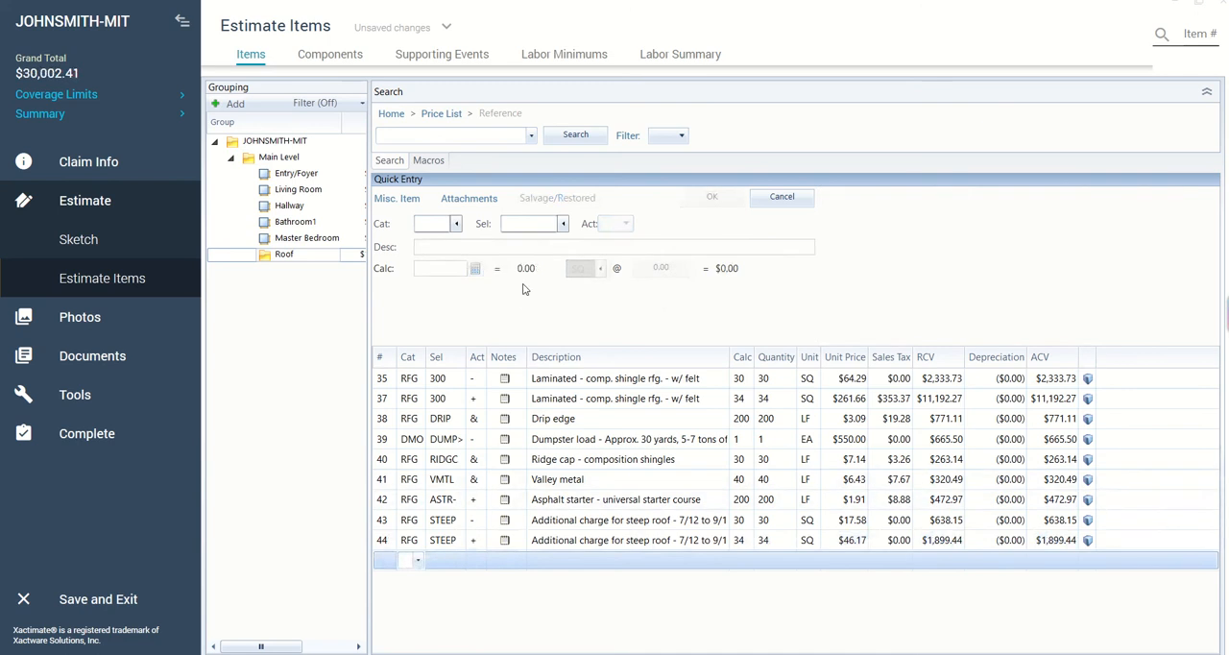
- Filter the price list categories by "roof" and begin another line item in the RFG (Roofing) category
left_click(456, 223)
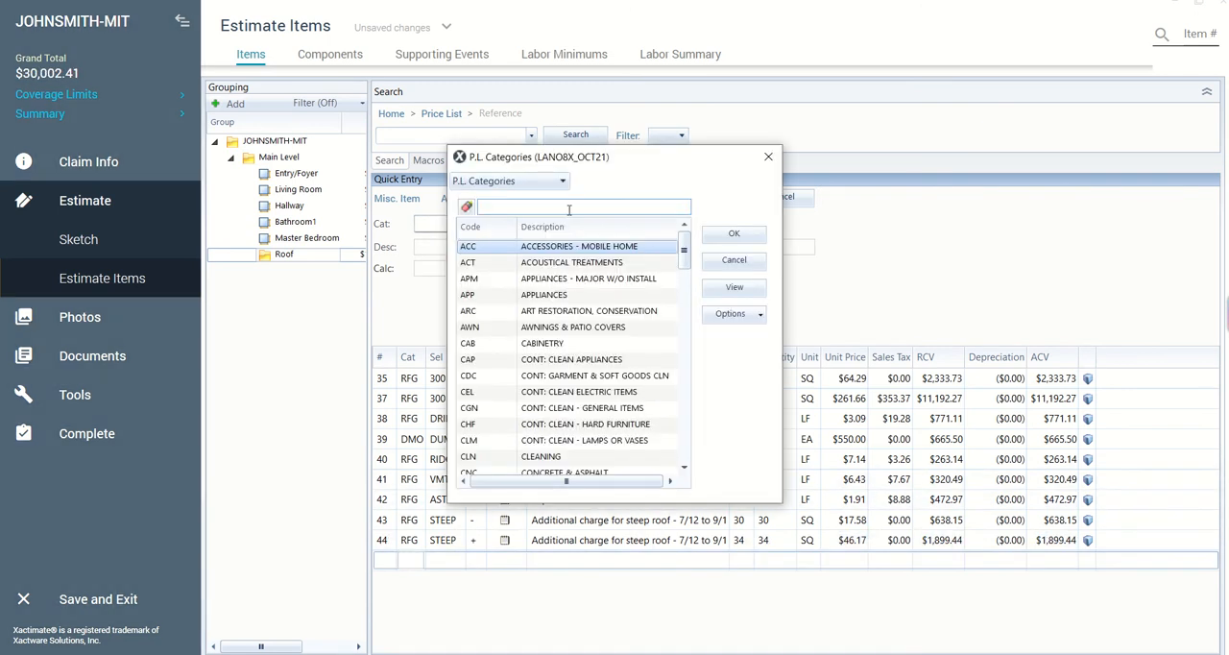
type("roof")
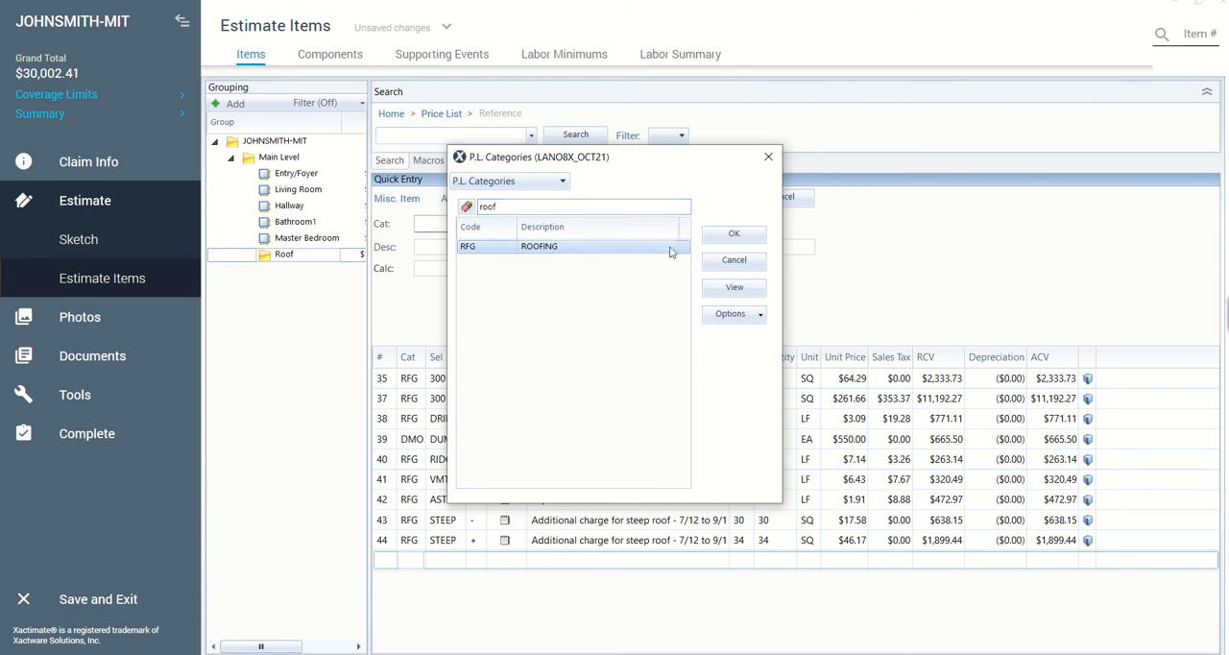
left_click(747, 236)
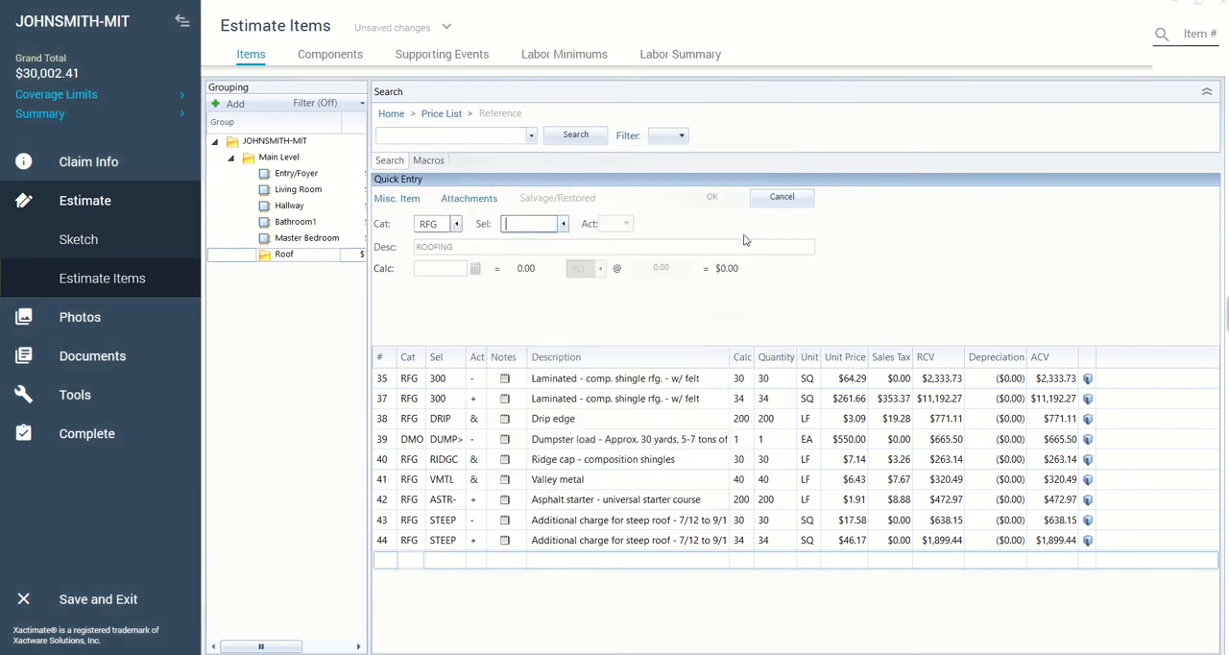
- Search the roofing (RFG) selectors for "height" and clear the search
left_click(564, 224)
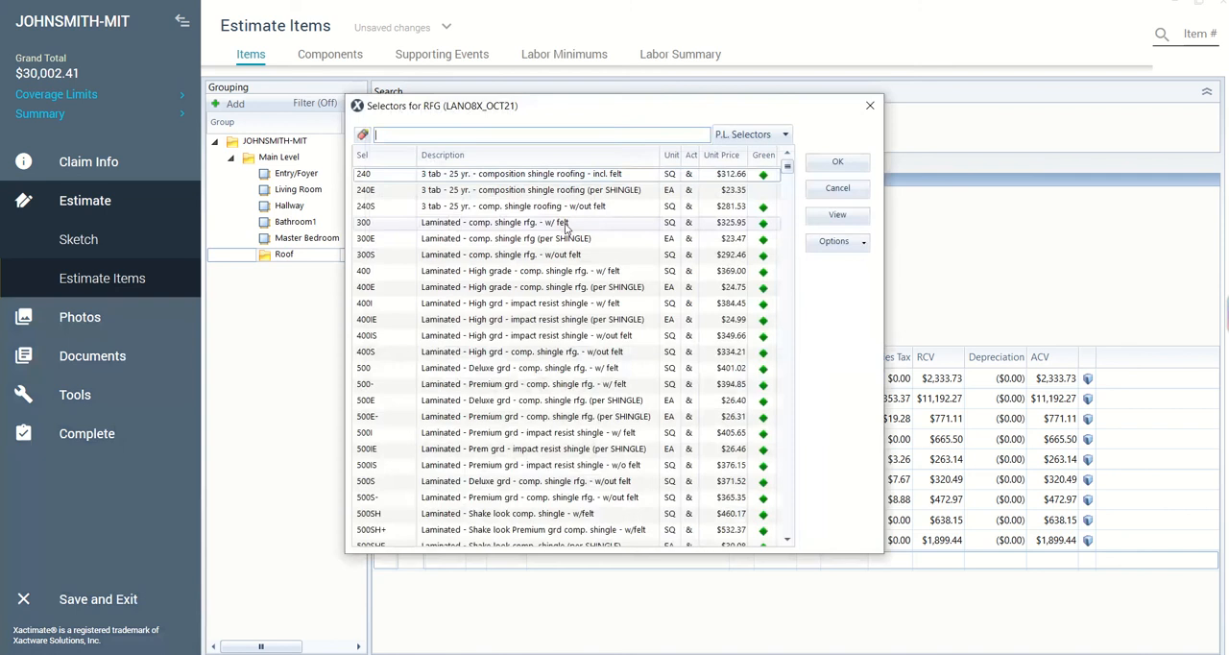
type("heig")
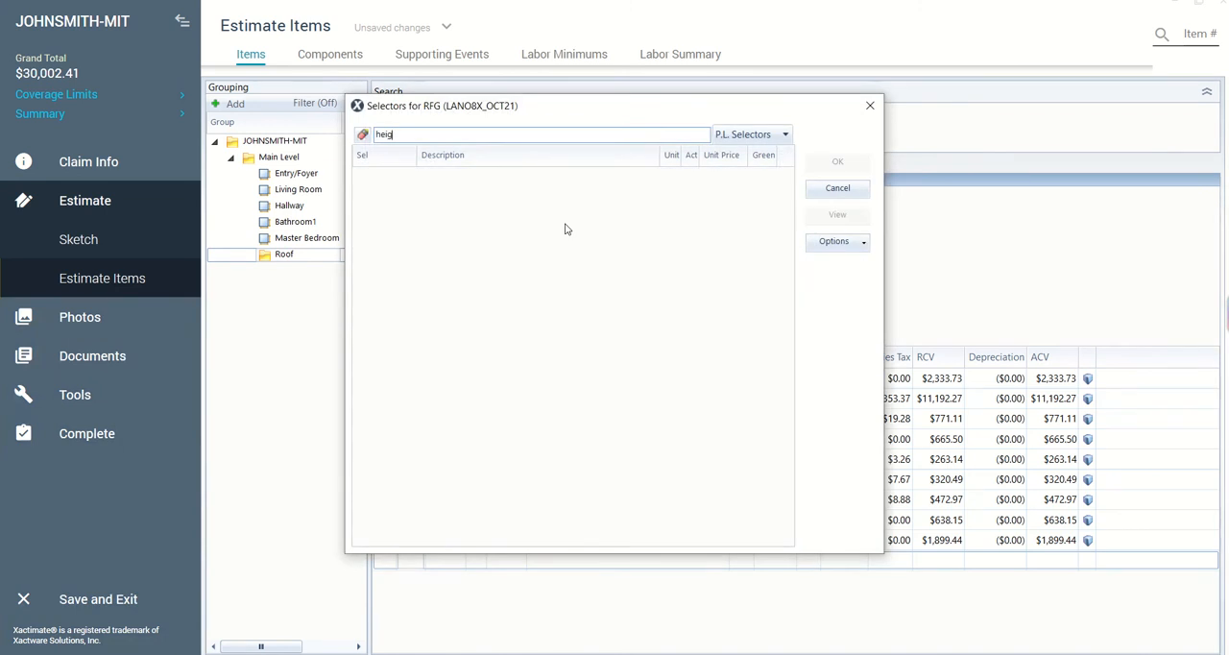
key("BackSpace")
key("BackSpace")
key("BackSpace")
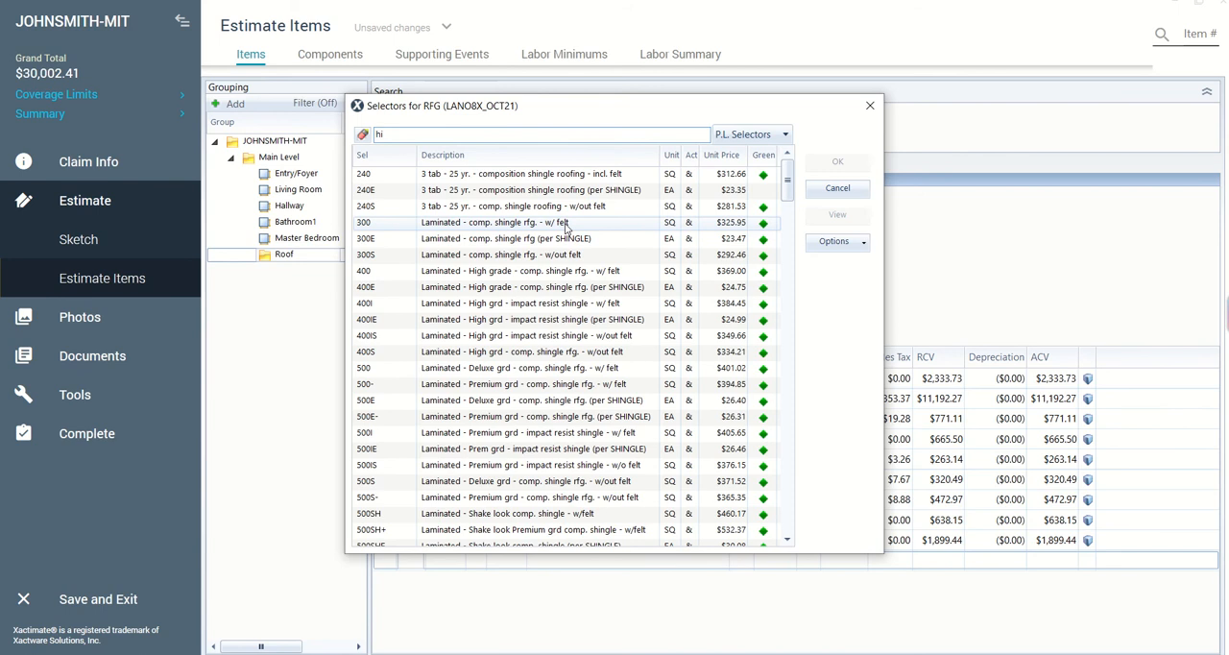
key("BackSpace")
key("BackSpace")
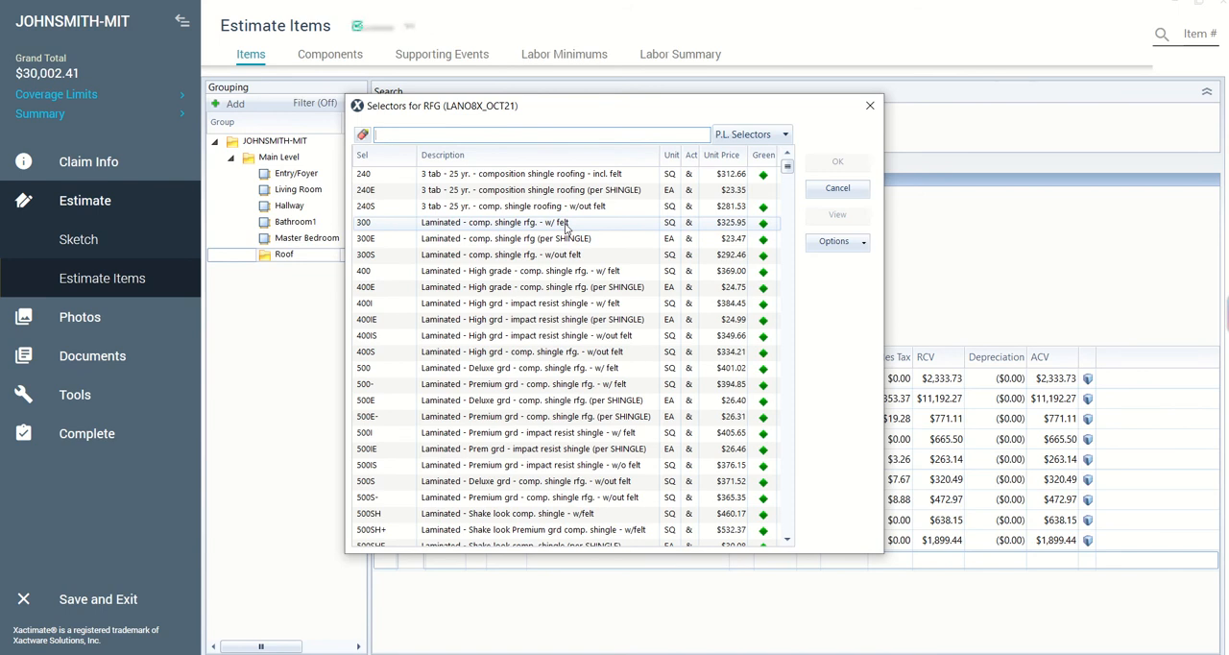
type("height")
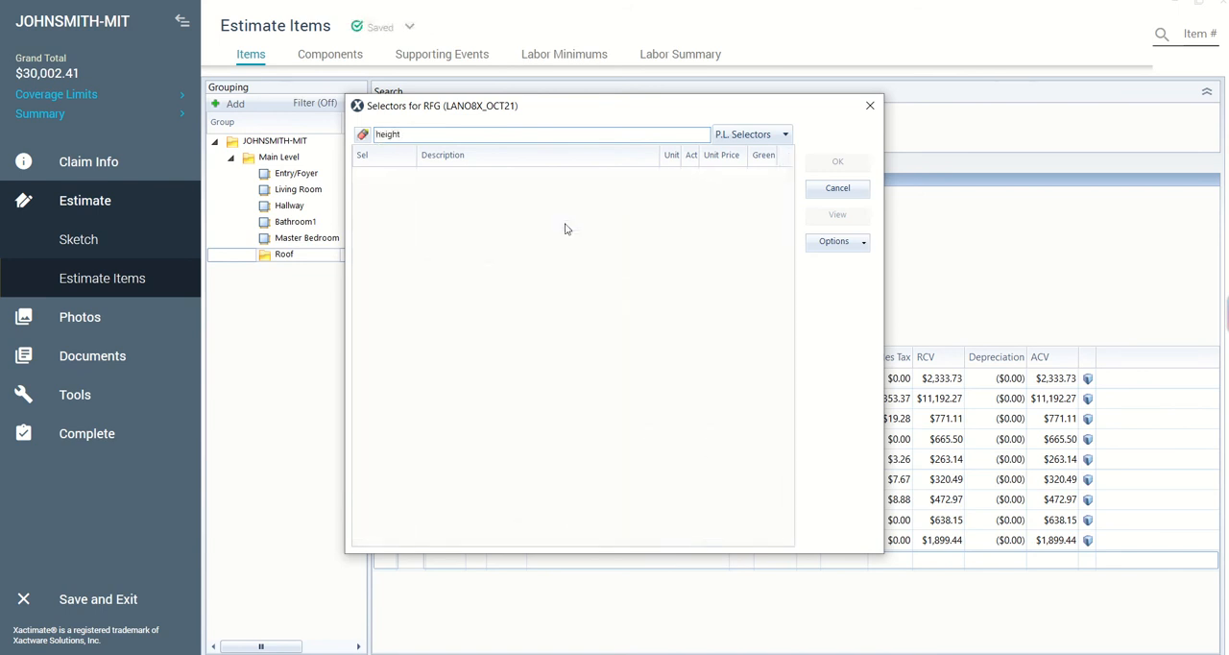
key("BackSpace")
key("BackSpace")
key("BackSpace")
key("BackSpace")
key("BackSpace")
key("BackSpace")
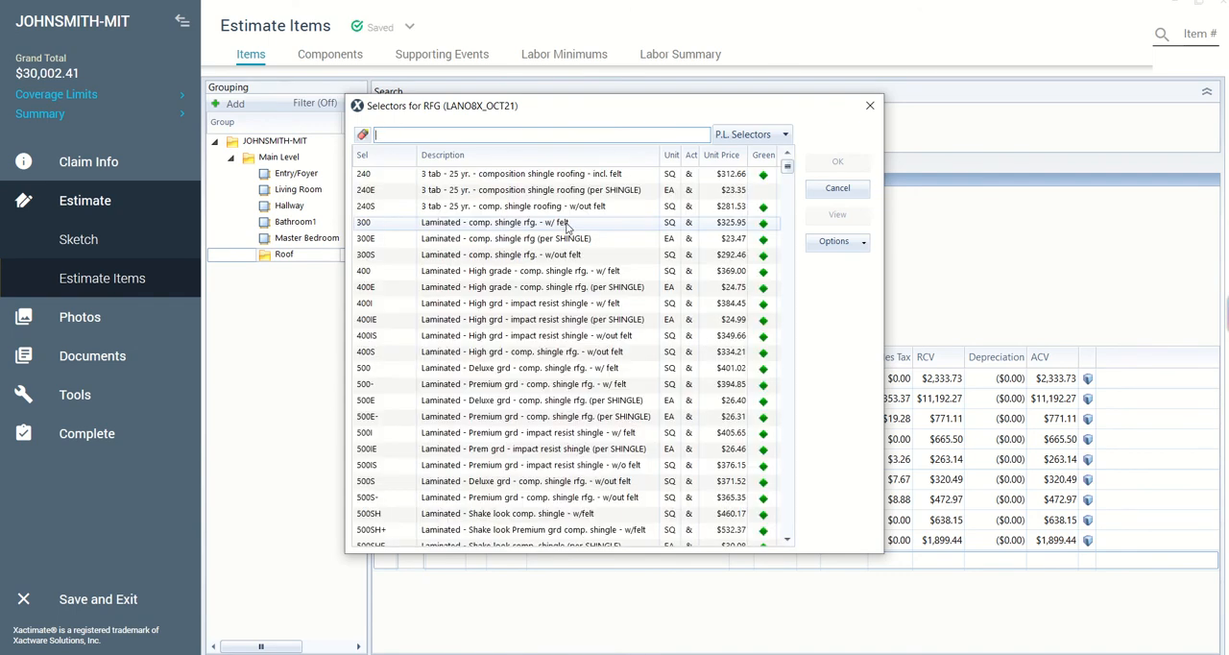
- Filter the roofing selectors by "charge" and choose HIGH (Additional charge for high roof - 2 stories or greater)
scroll(566, 226, "down", 8)
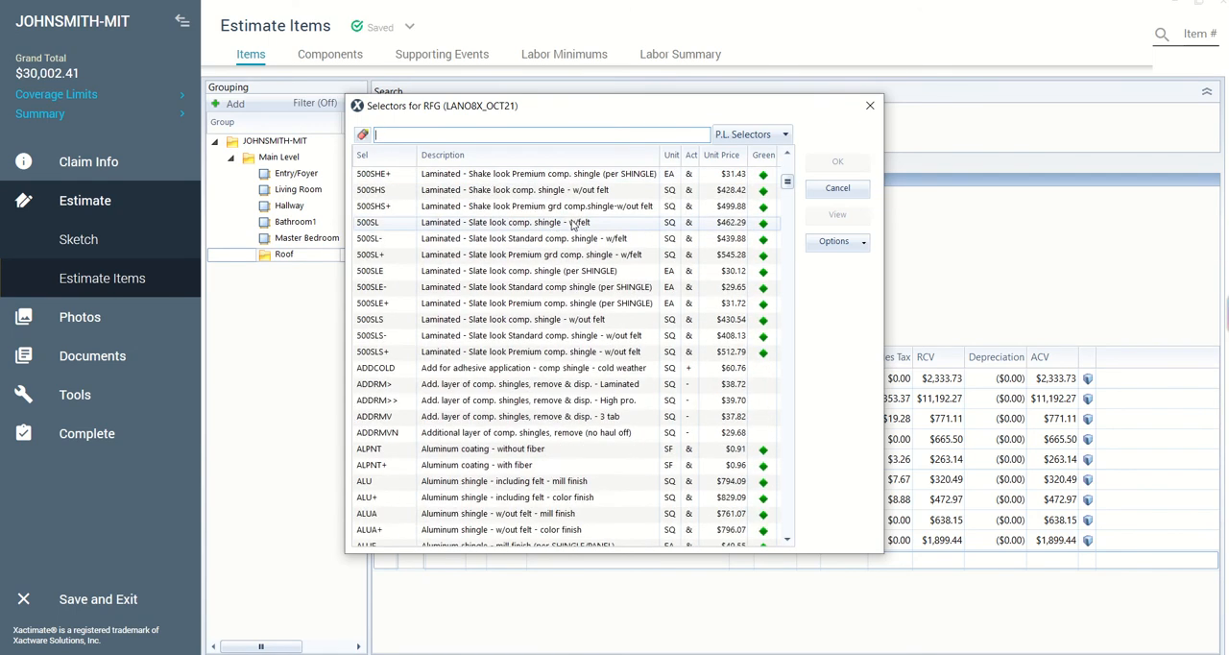
scroll(574, 224, "down", 6)
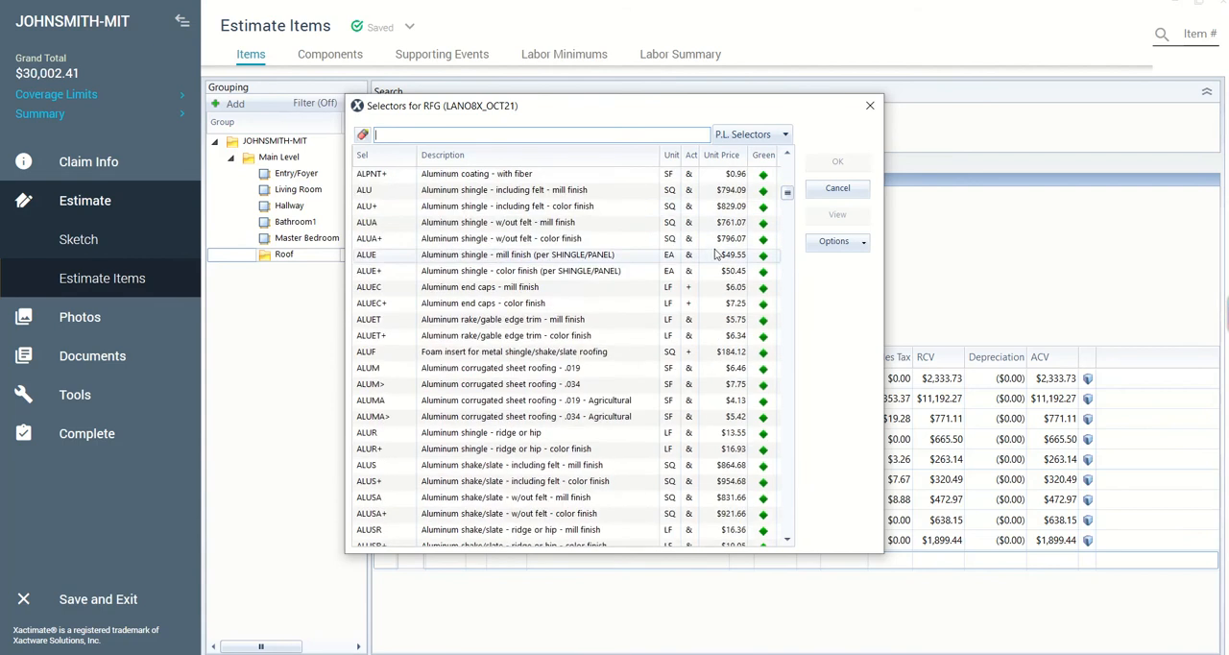
left_click_drag(787, 195, 819, 250)
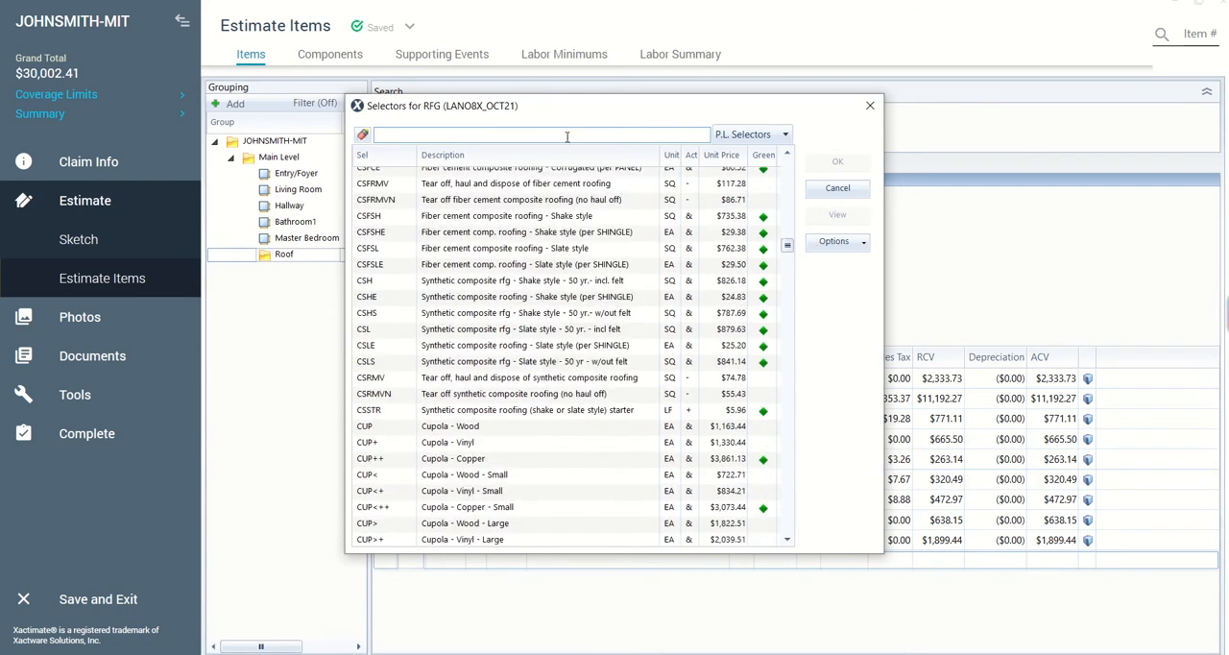
type("charge")
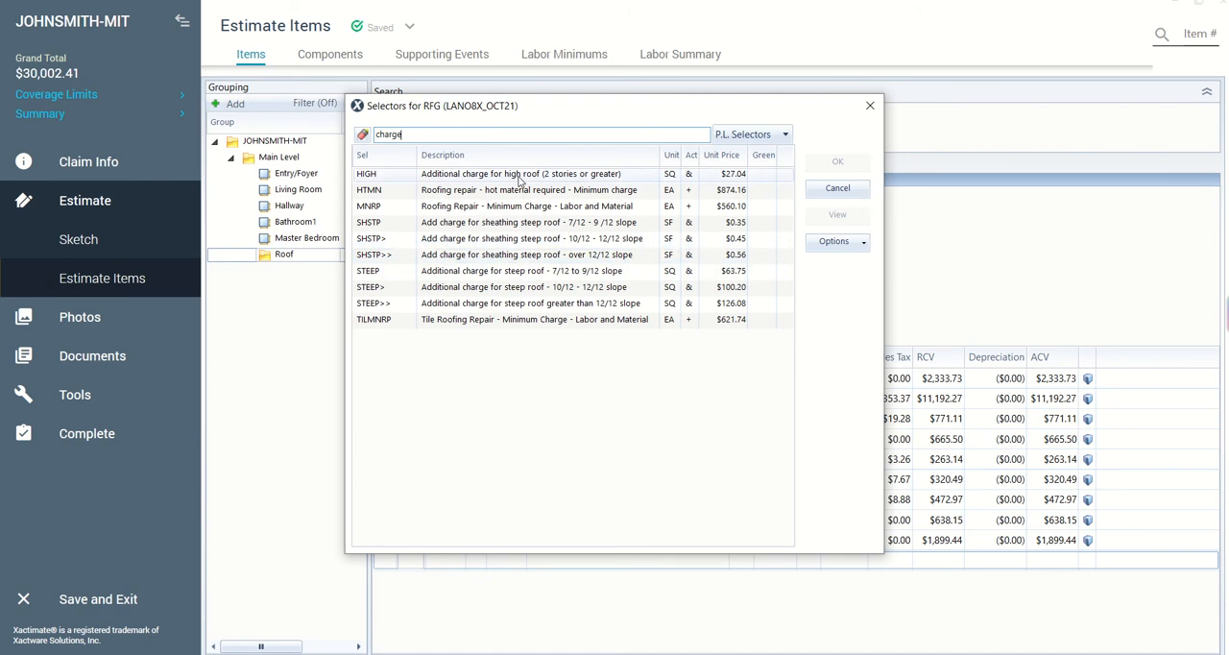
left_click(518, 178)
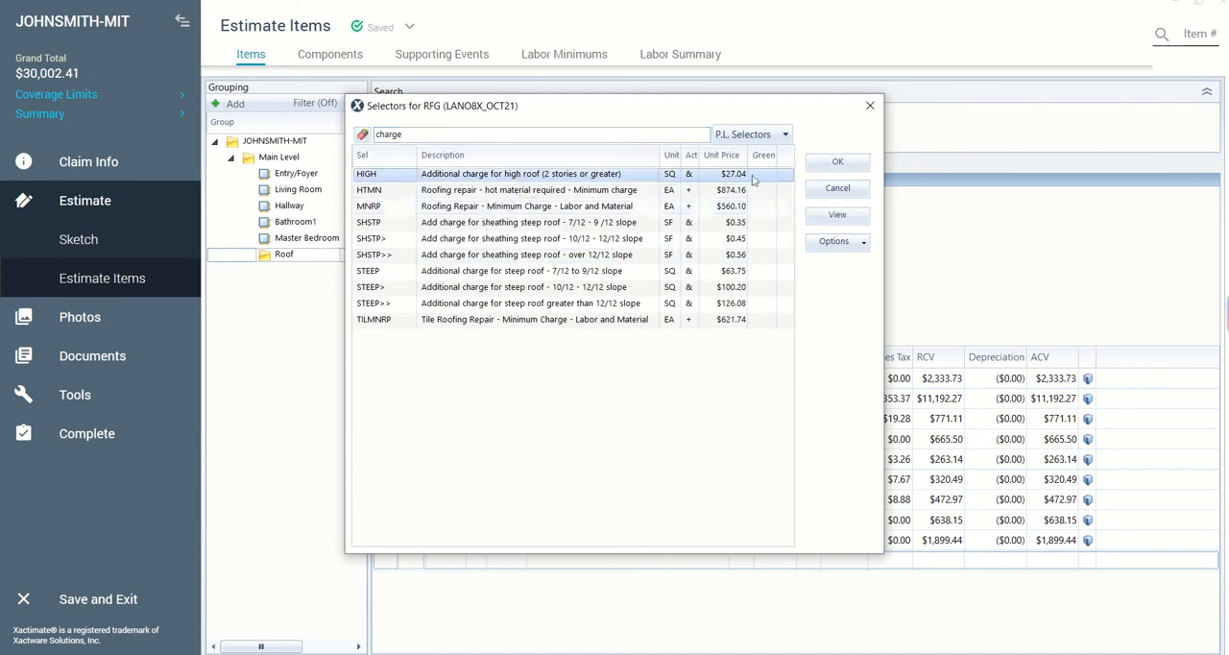
left_click(838, 163)
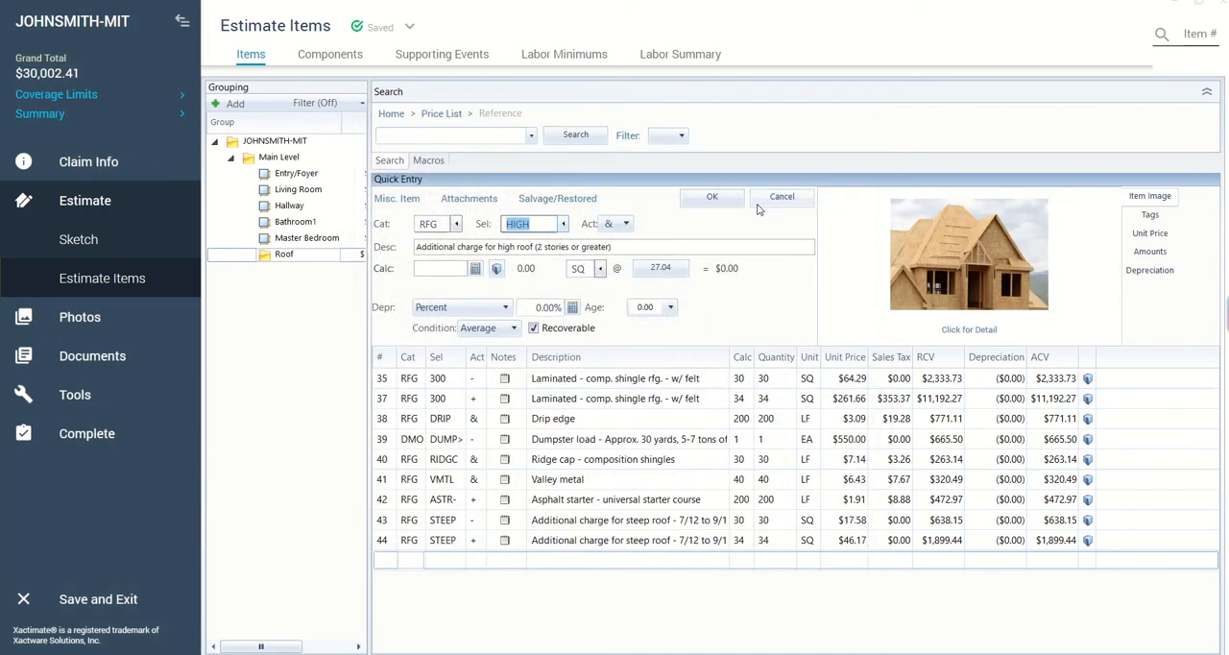
- Save the high roof charge, setting the quantity of its removal (-) line to 30 SQ and its replacement (+) line to 34 SQ
left_click(717, 198)
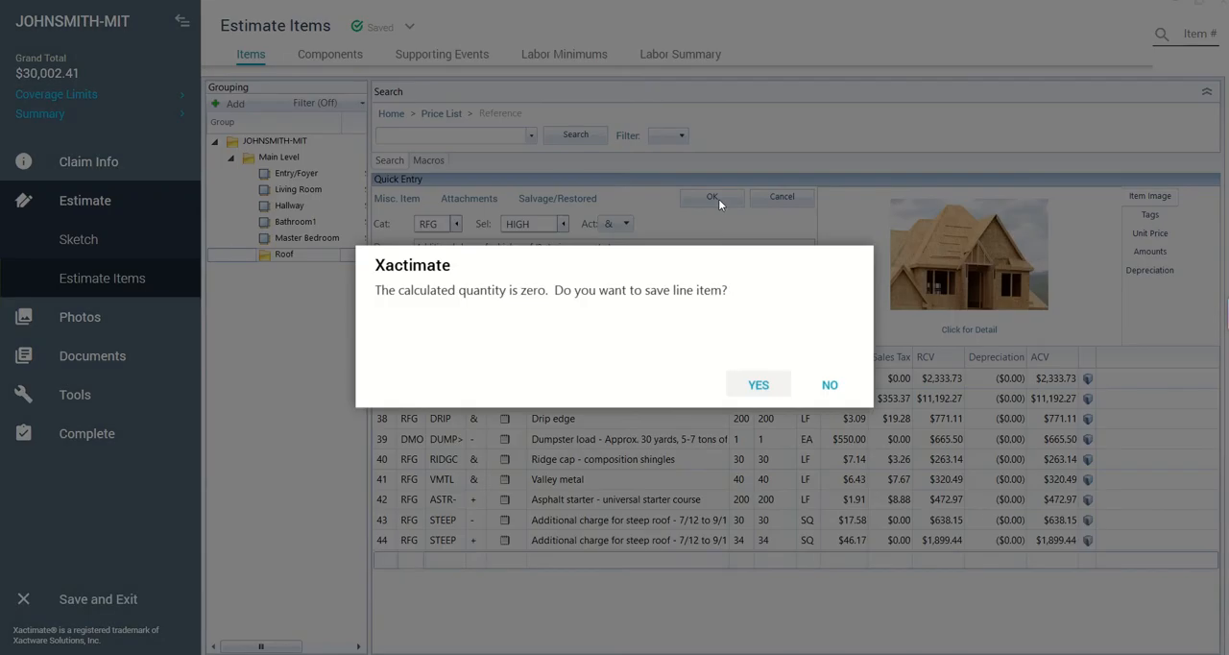
left_click(753, 387)
left_click(770, 566)
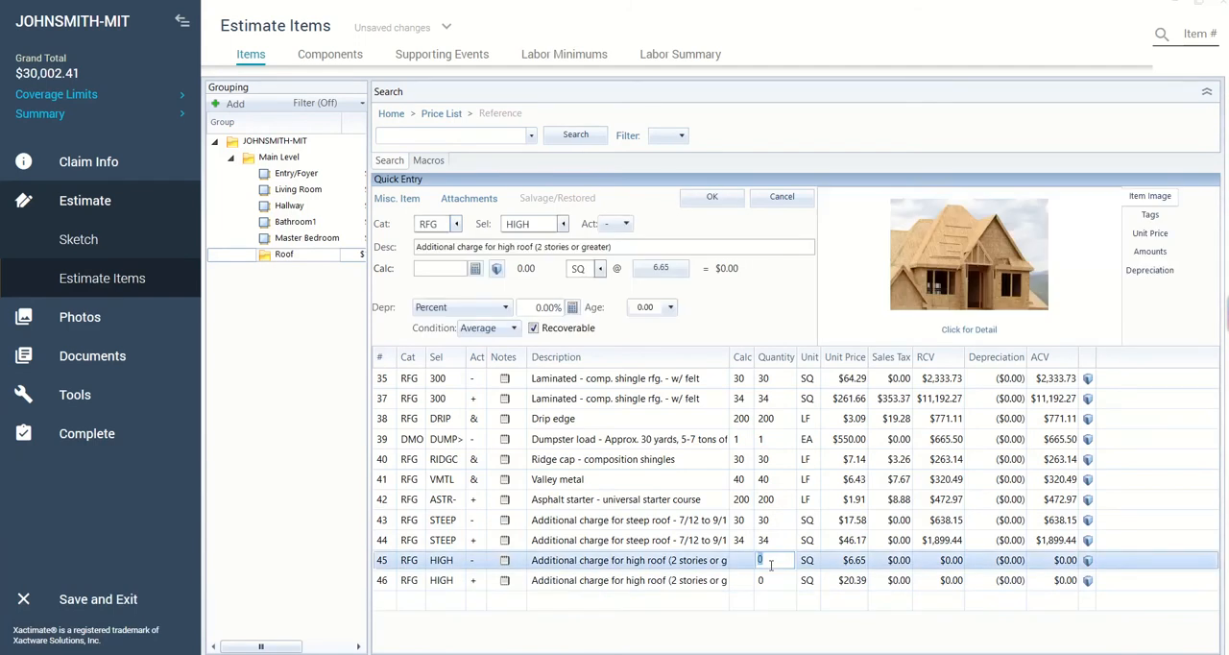
type("30")
left_click(774, 581)
type("34")
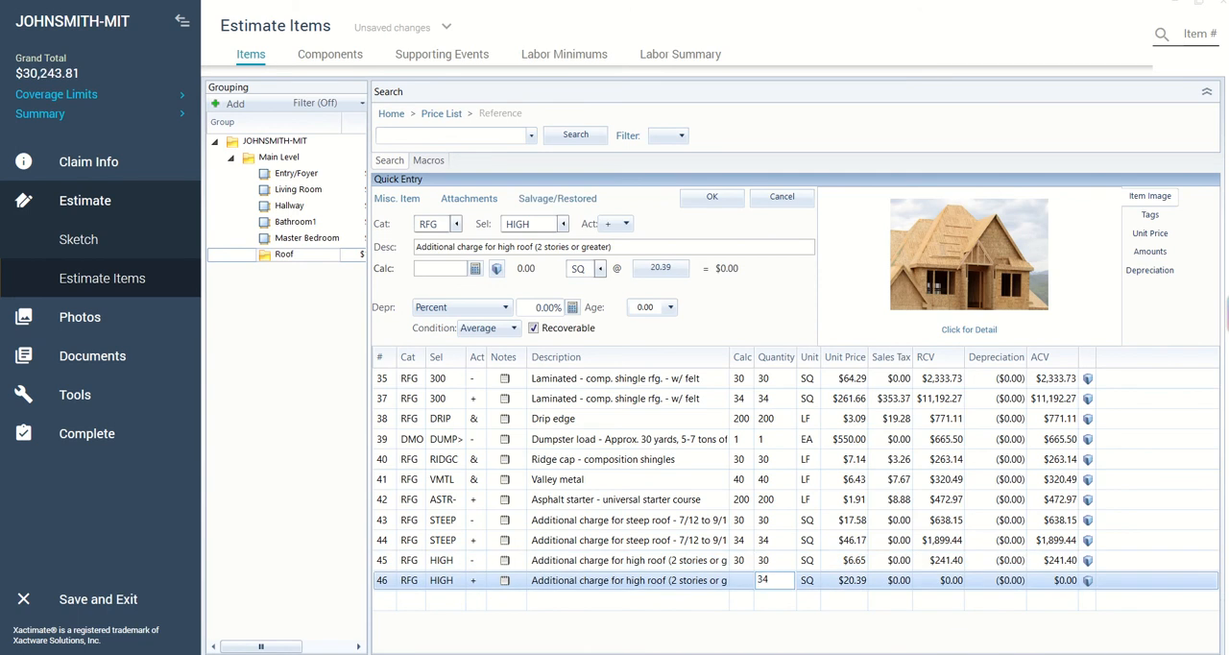
key("Return")
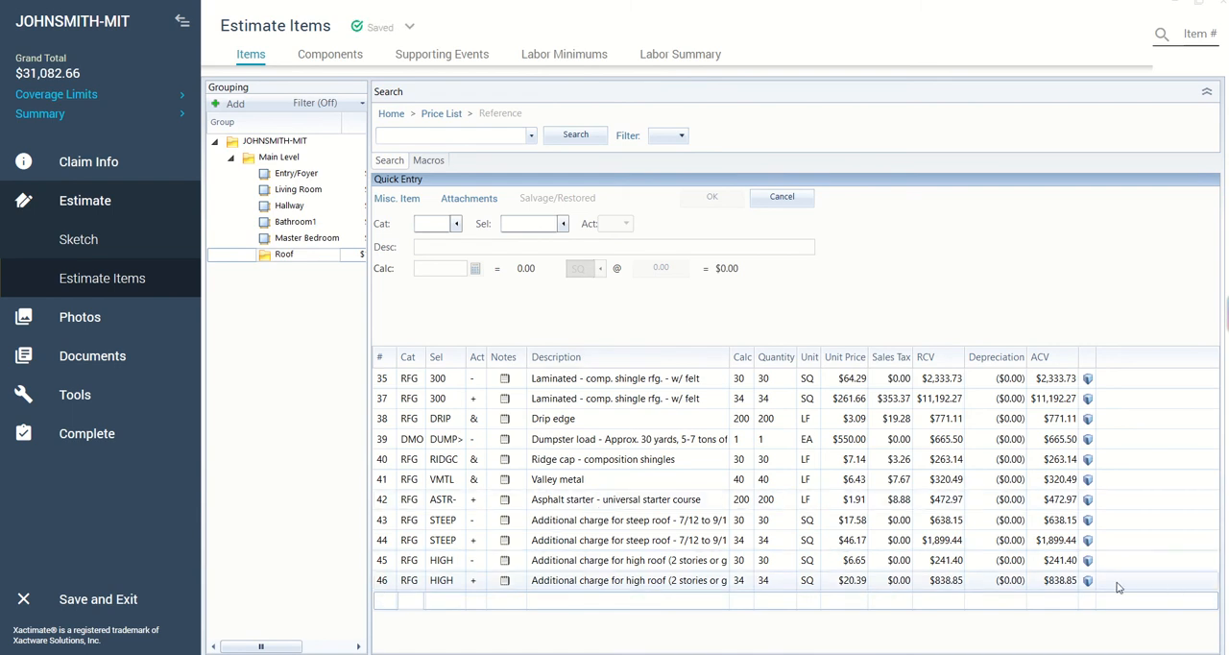
- Delete all the line items from the Roof group
left_click(1148, 580)
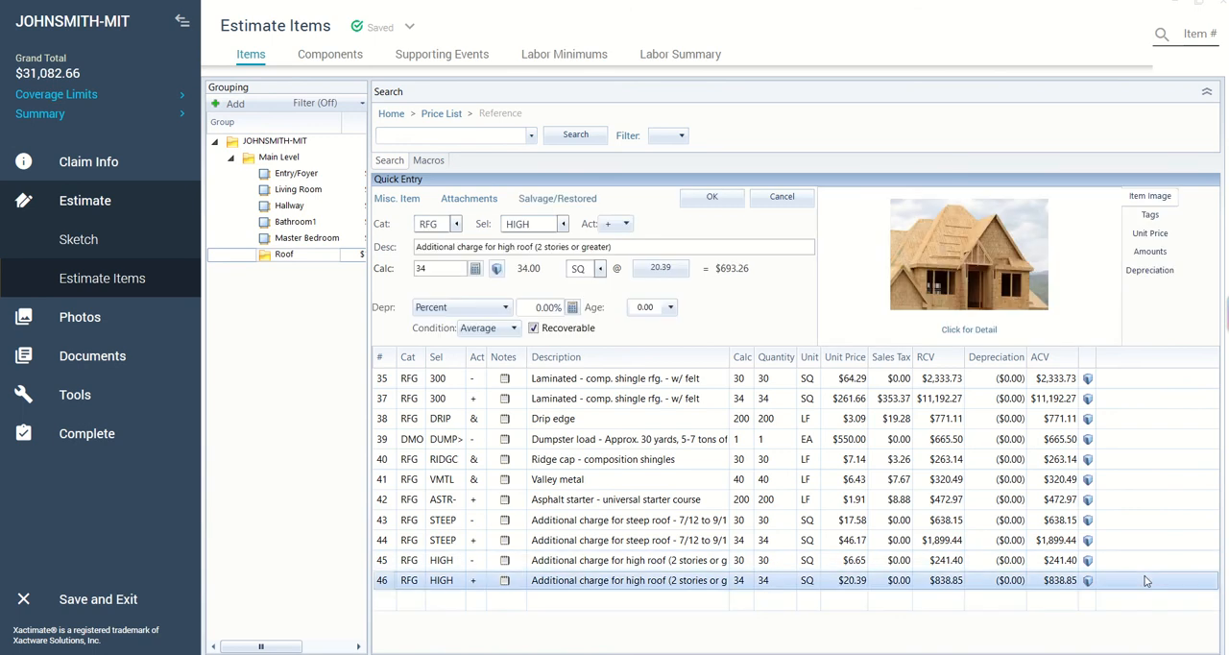
key("shift+Up")
key("shift+Up")
key("shift+Up")
key("shift+Up")
key("shift+Up")
key("shift+Up")
key("shift+Up")
key("shift+Up")
key("shift+Up")
key("shift+Up")
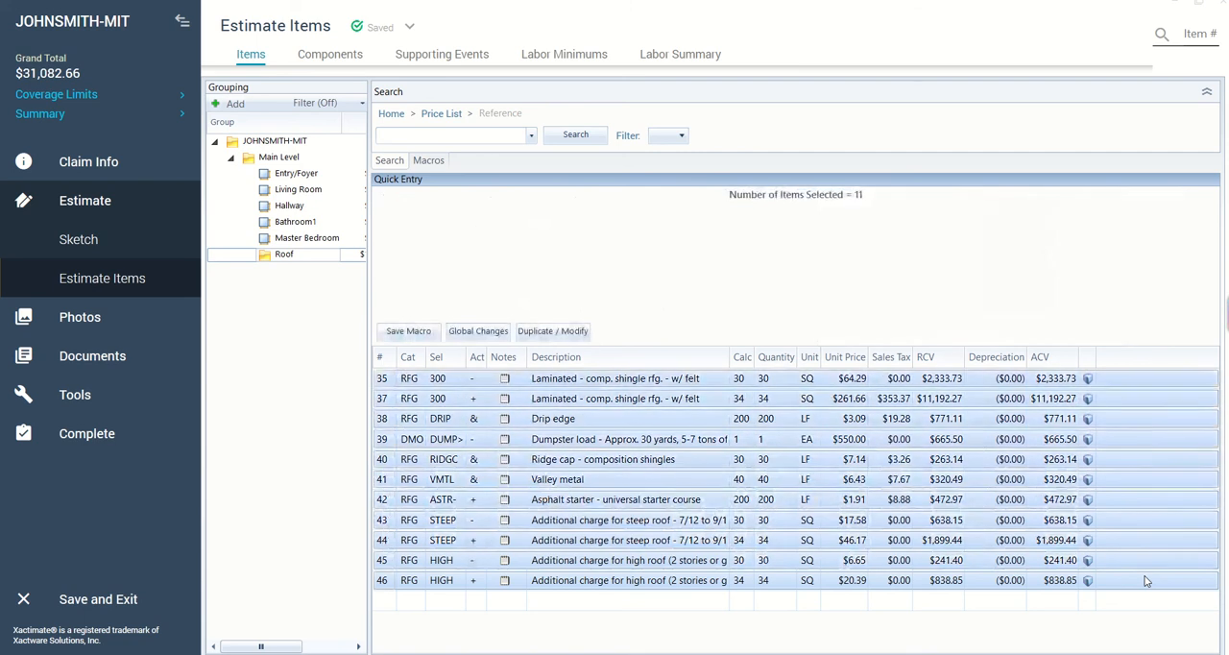
right_click(672, 583)
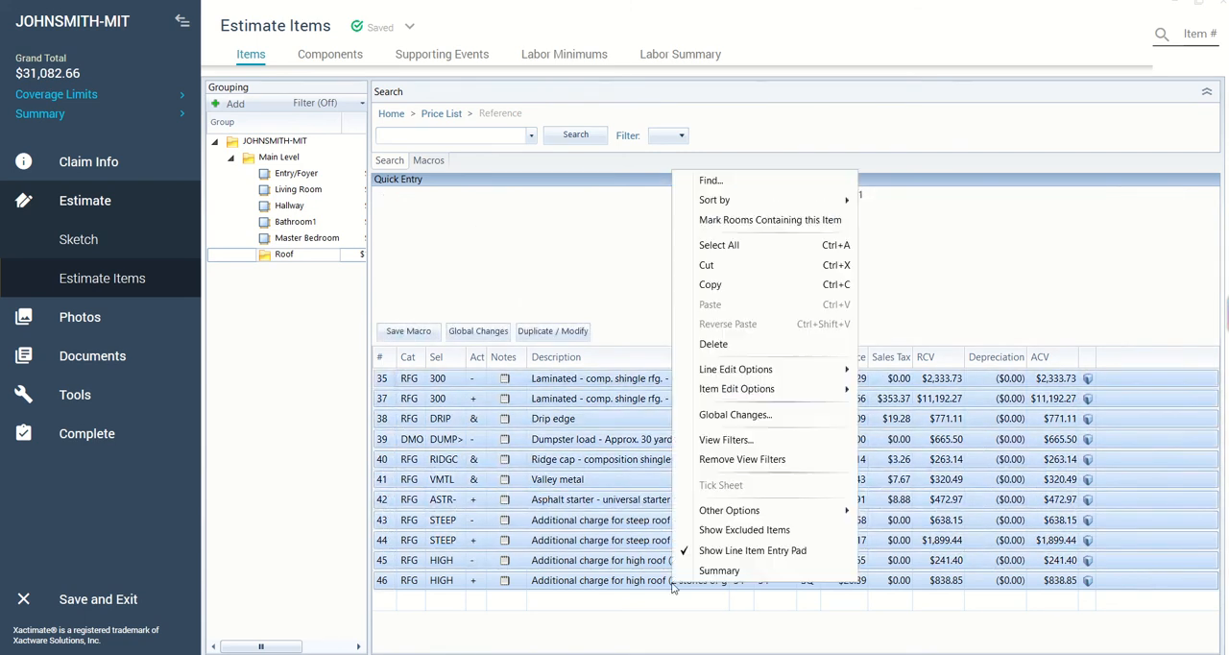
left_click(716, 344)
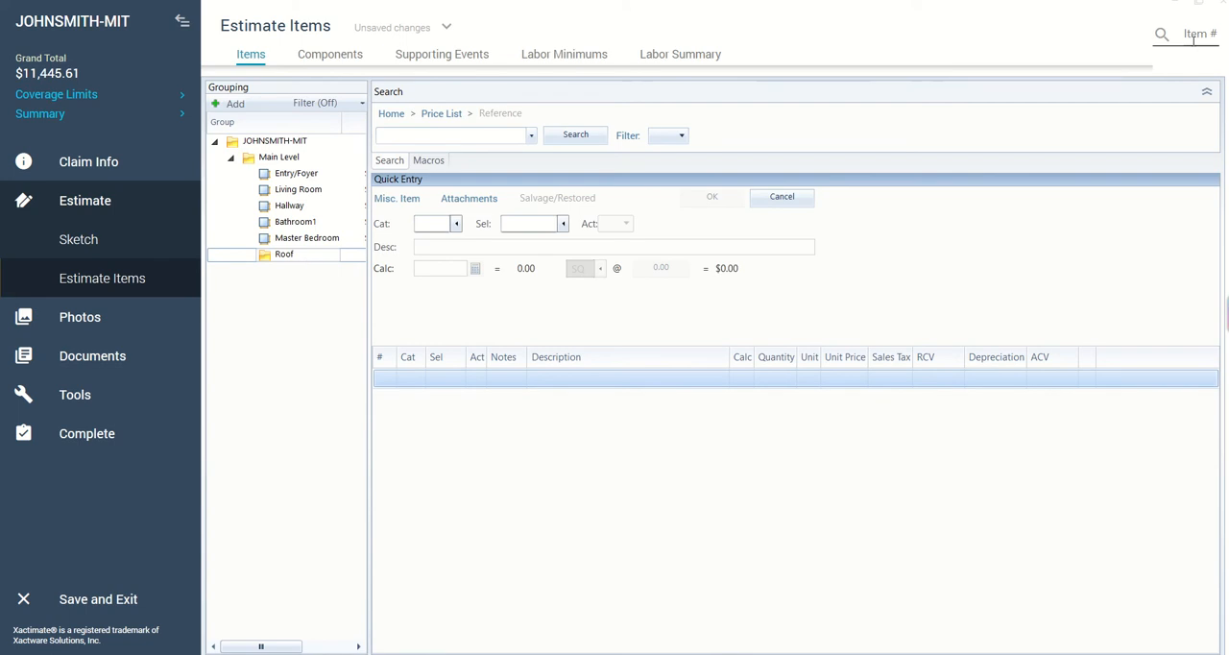
- Check the Interior Installs list in the Scope of Work document and return to the Xactimate estimate items
mouse_move(1194, 13)
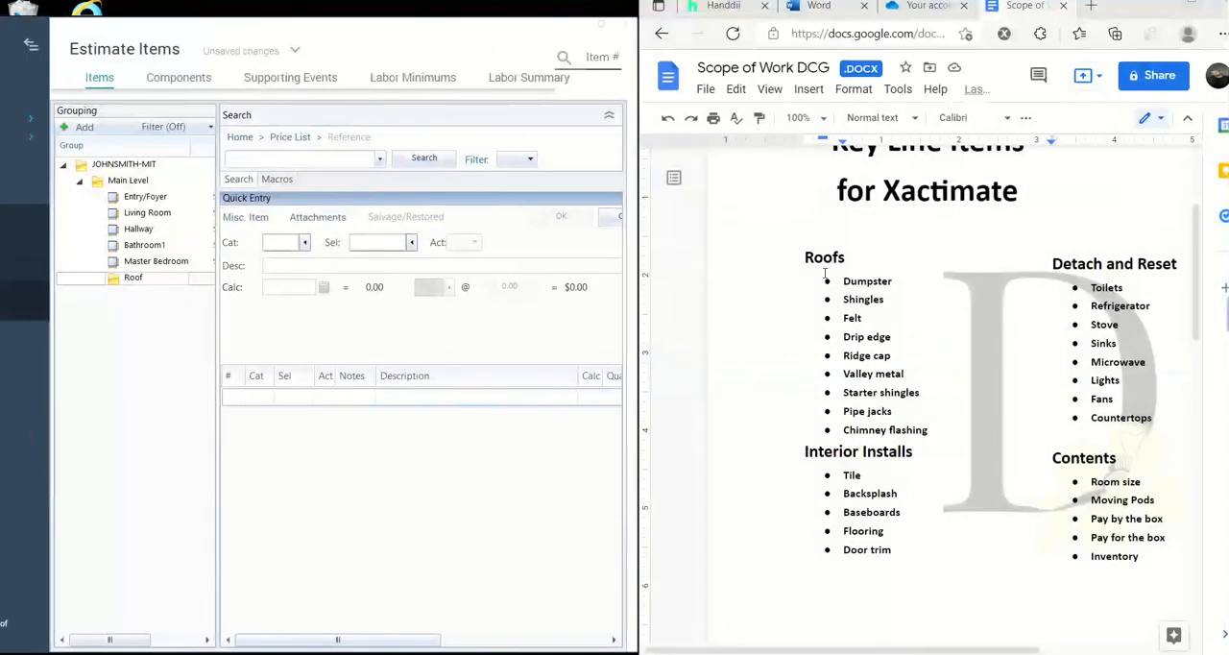
scroll(888, 389, "down", 2)
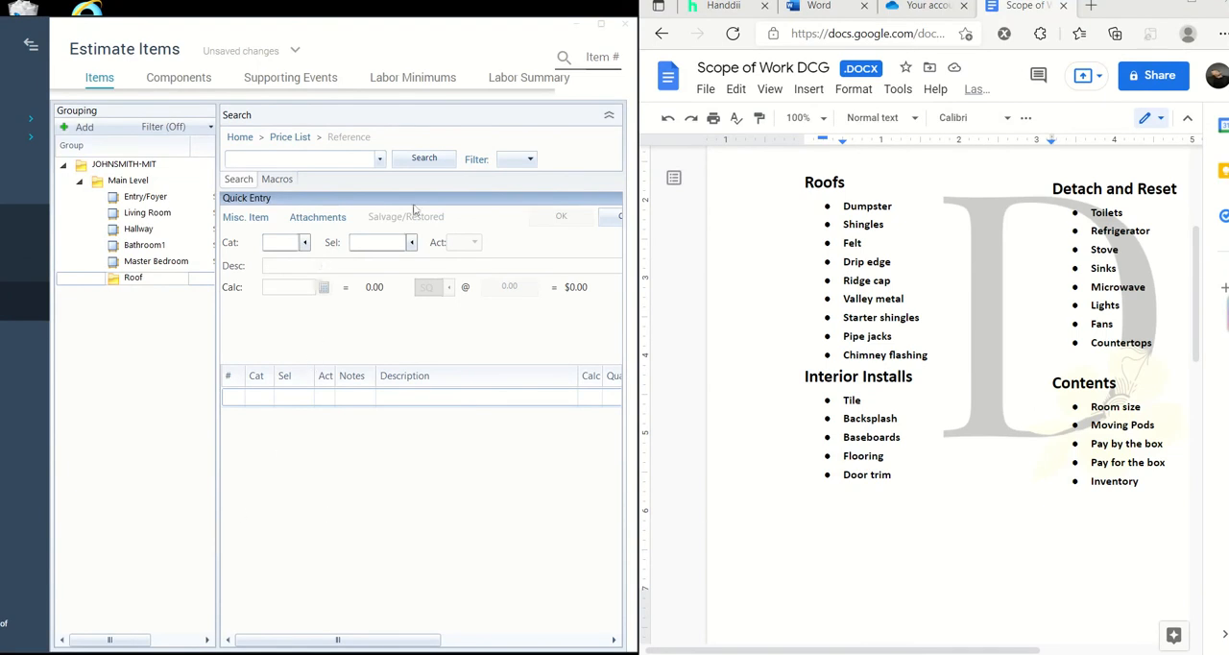
left_click(601, 25)
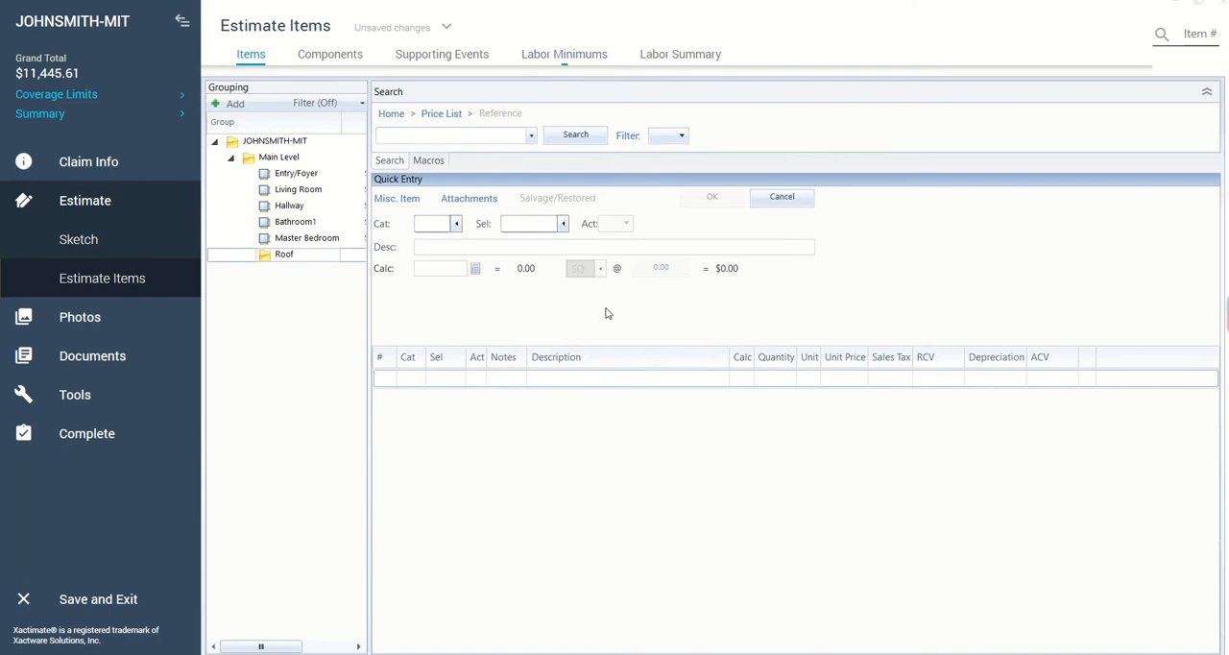
- Filter the price list categories by "floor" and begin a line item in FCW (Floor Covering - Wood)
left_click(455, 224)
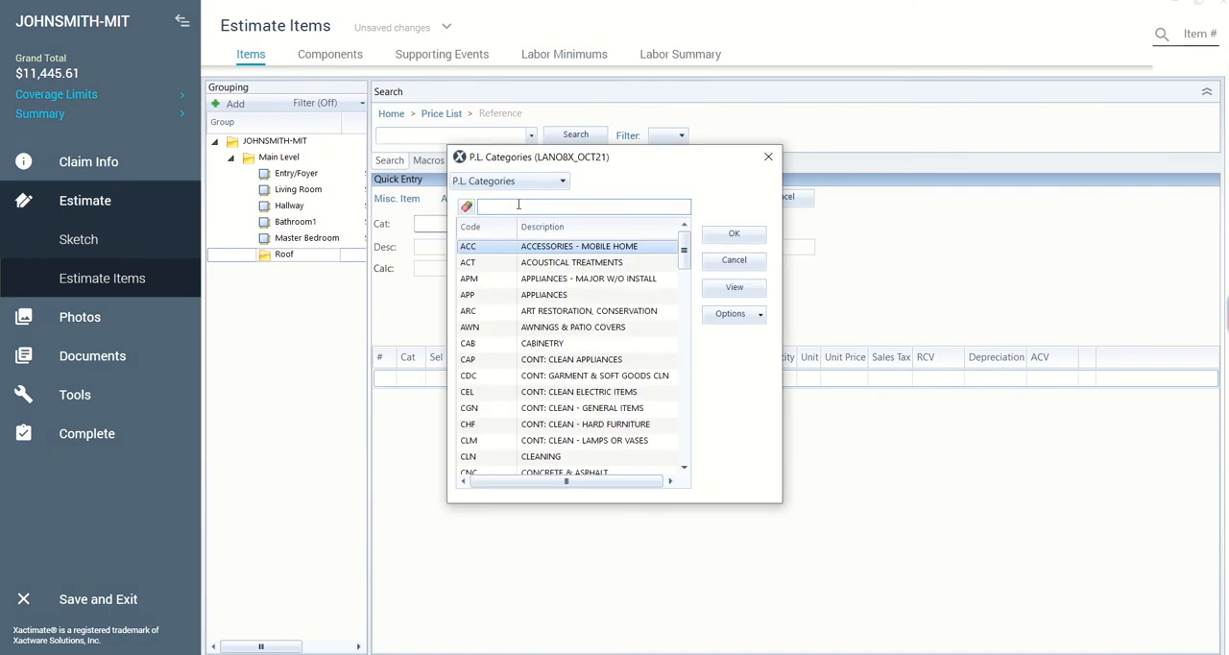
type("flooring")
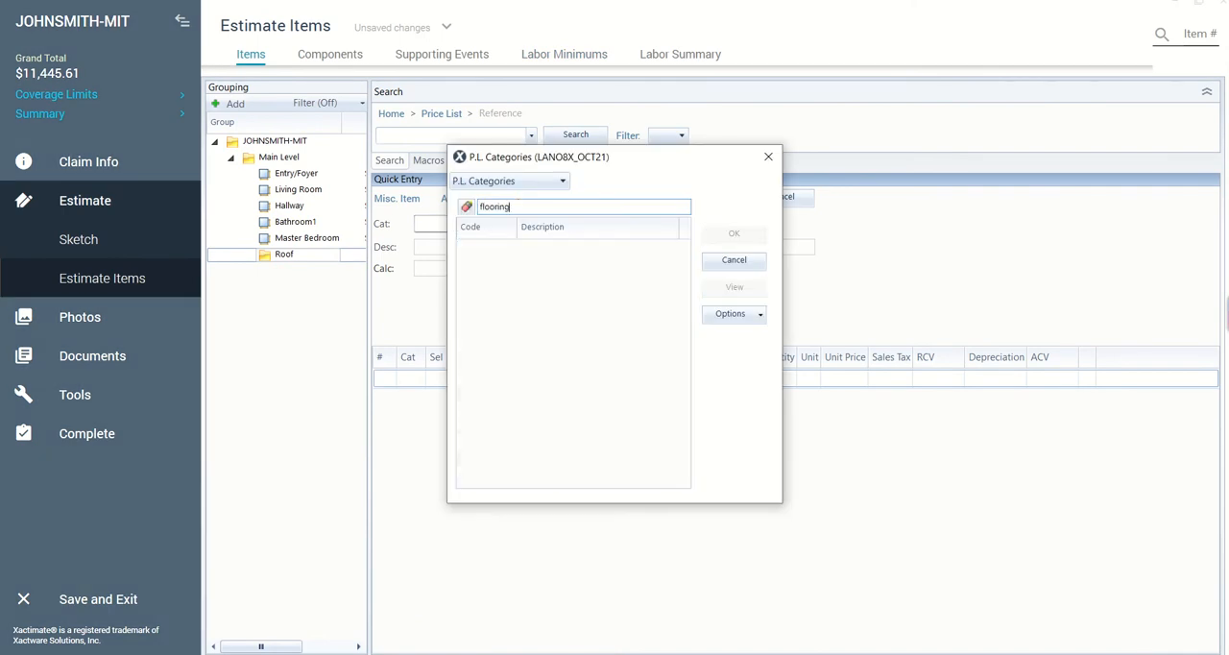
left_click(560, 207)
key("BackSpace")
key("BackSpace")
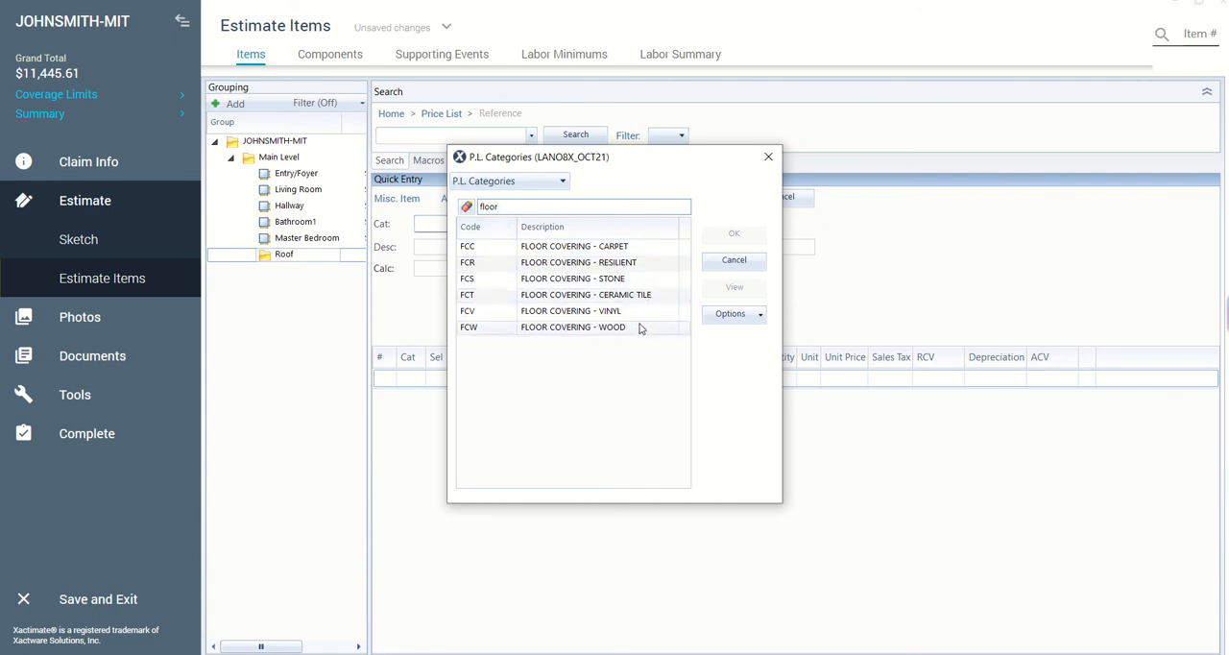
left_click(576, 327)
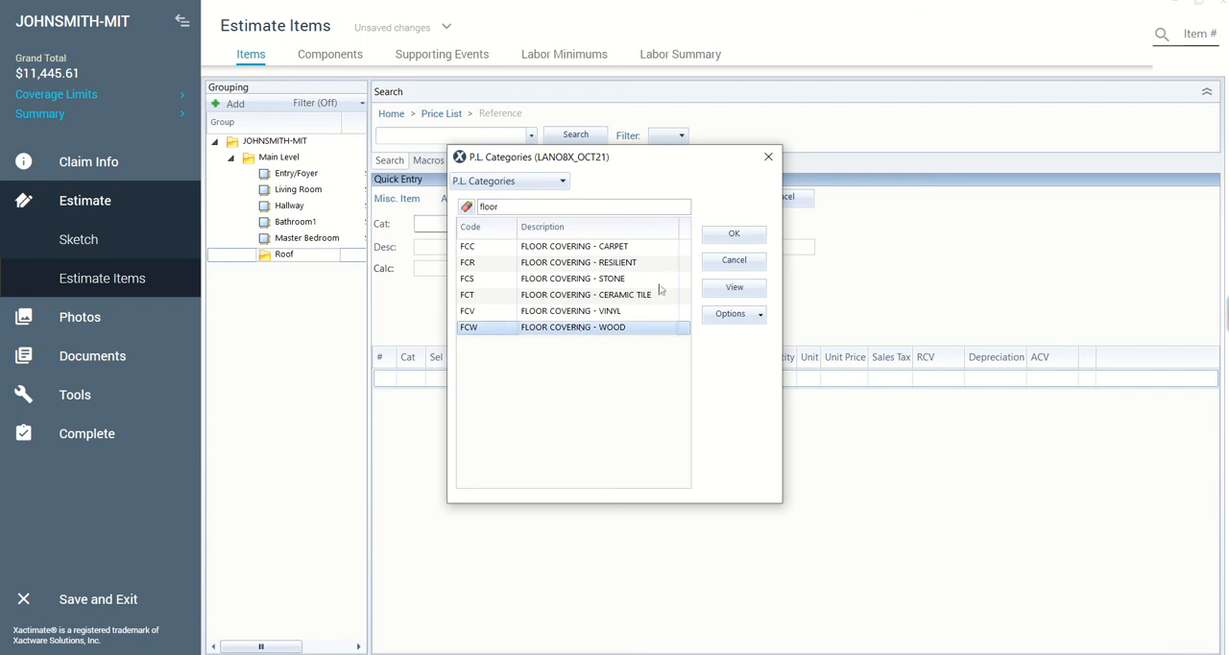
left_click(734, 236)
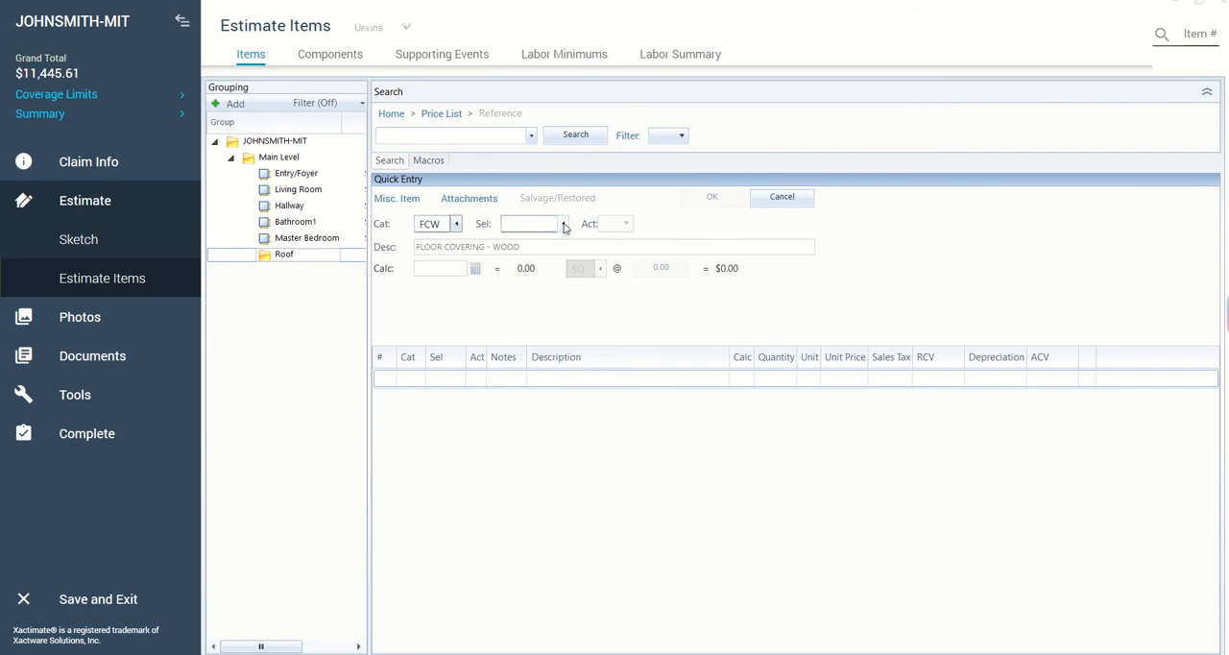
- Choose LAMTD+ (Engineered wood flooring - High grade) from the wood floor covering selectors
left_click(565, 225)
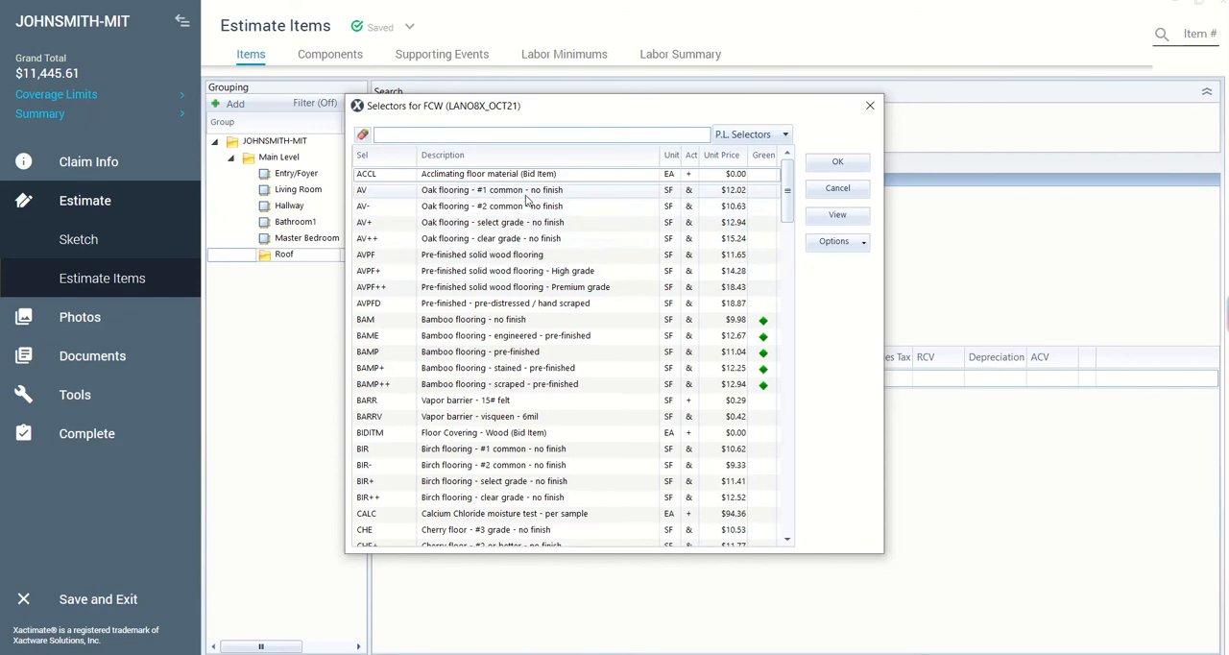
scroll(617, 250, "down", 2)
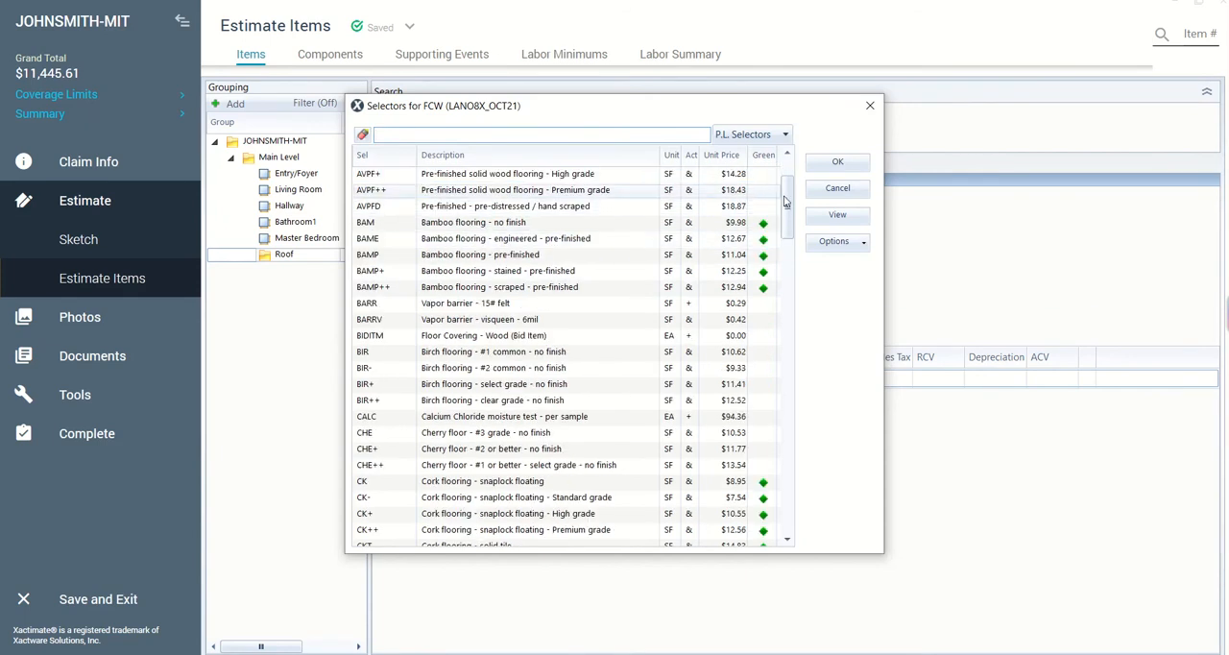
scroll(797, 235, "down", 6)
scroll(805, 247, "down", 20)
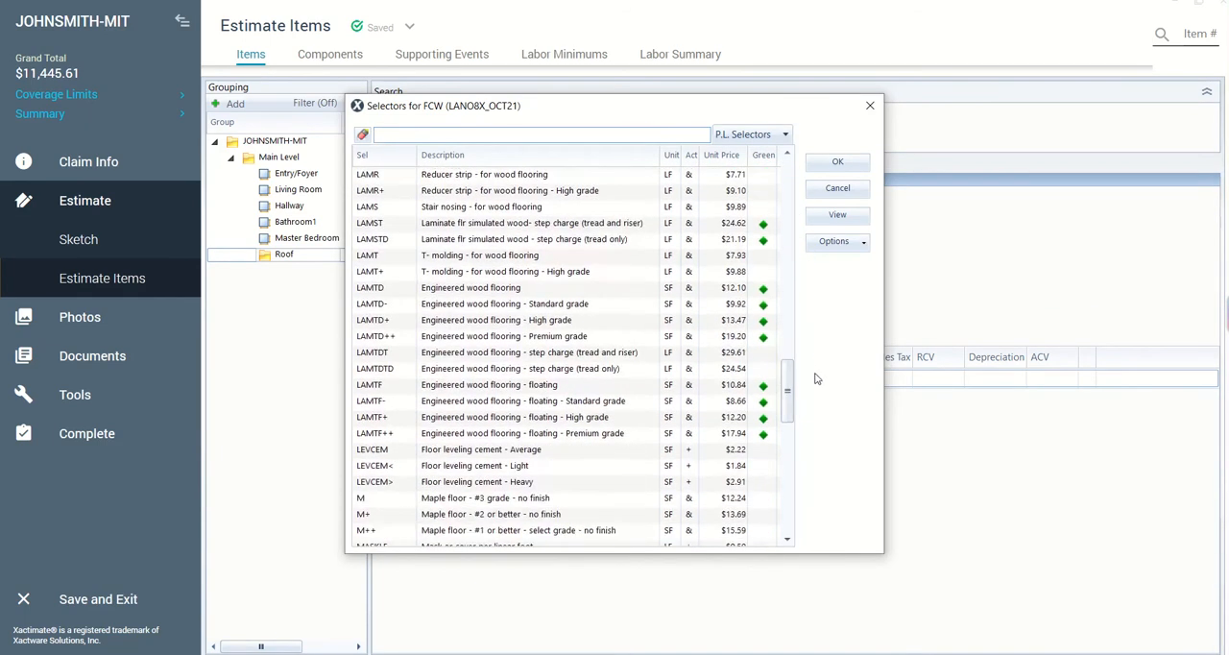
scroll(602, 430, "down", 2)
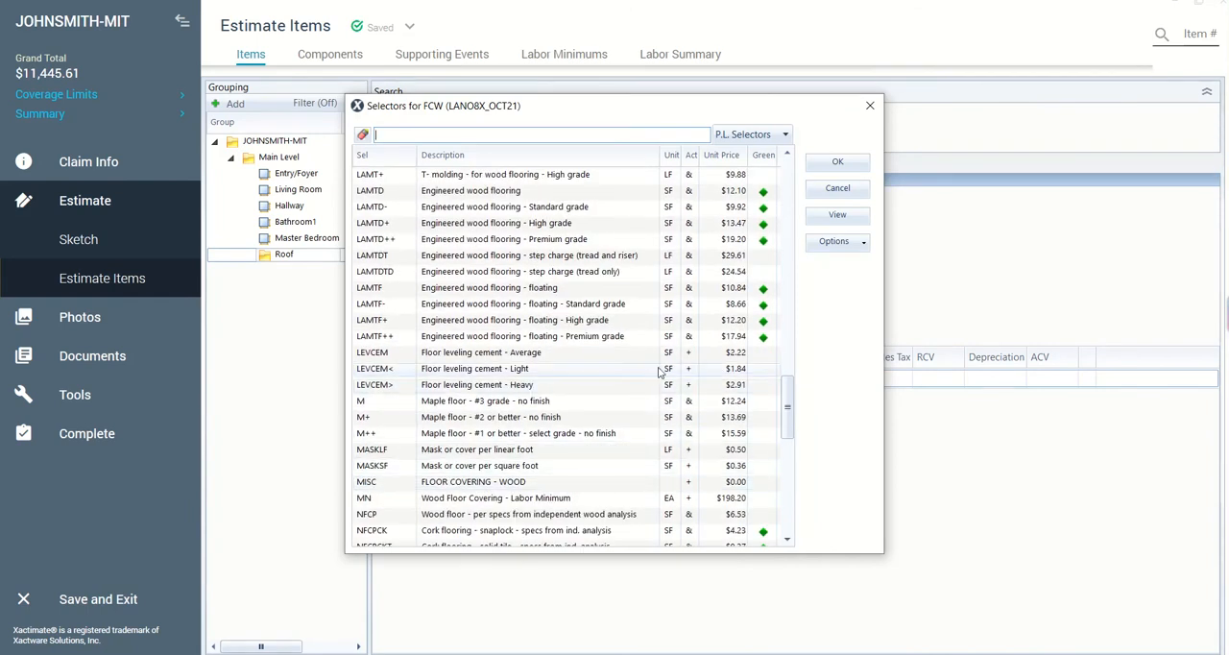
scroll(618, 401, "up", 1)
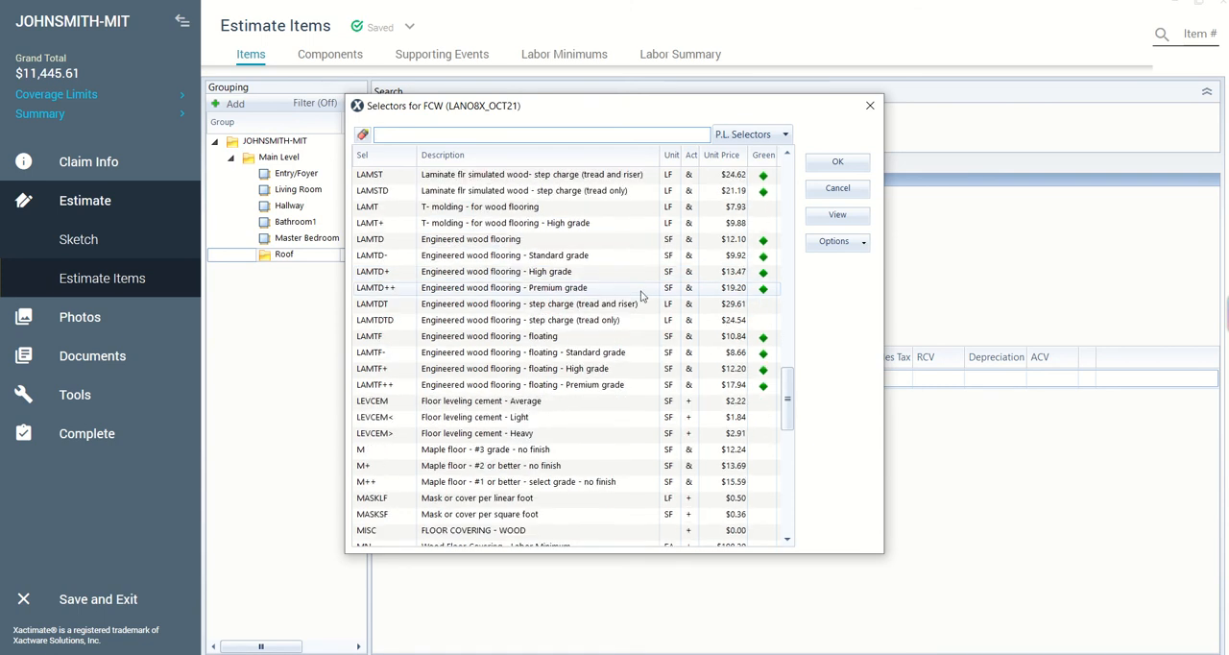
left_click(593, 273)
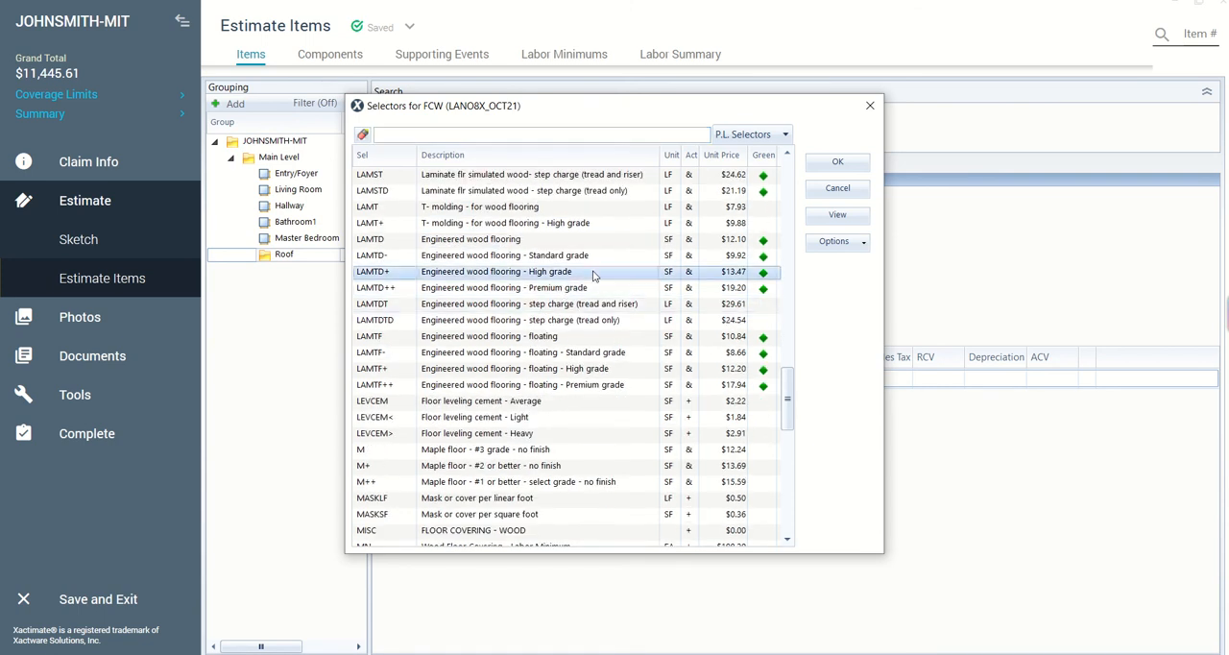
left_click(835, 163)
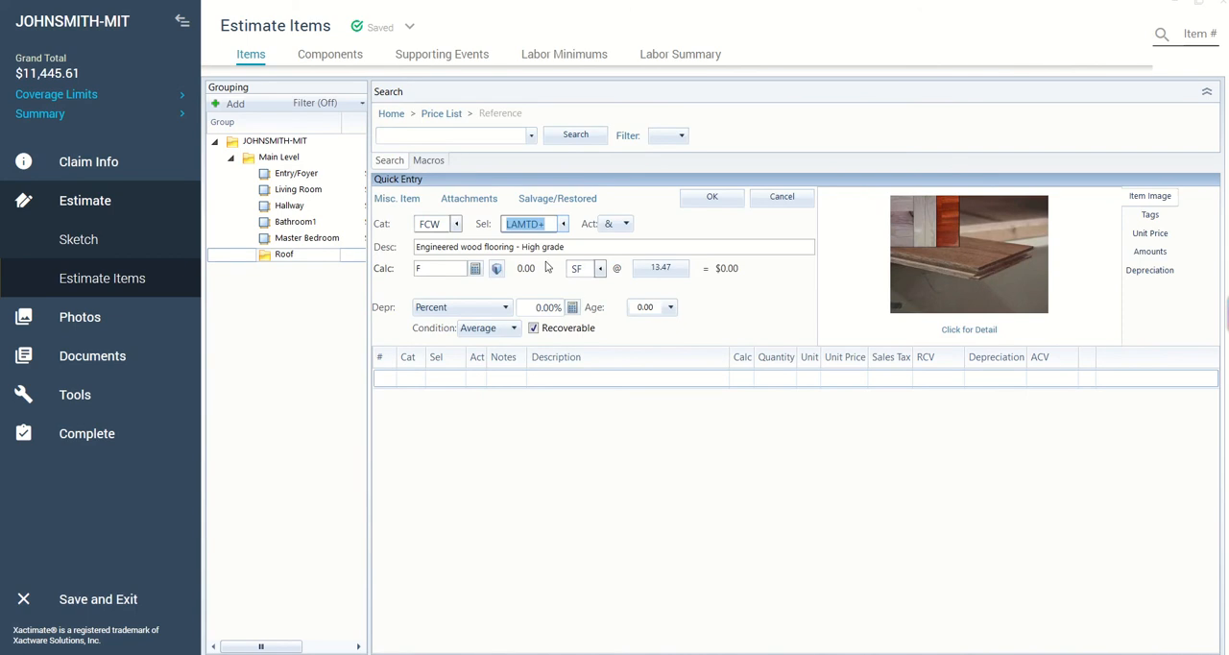
- Add the LAMTD+ engineered wood flooring line item to the Roof group, accepting the zero quantity
left_click(701, 203)
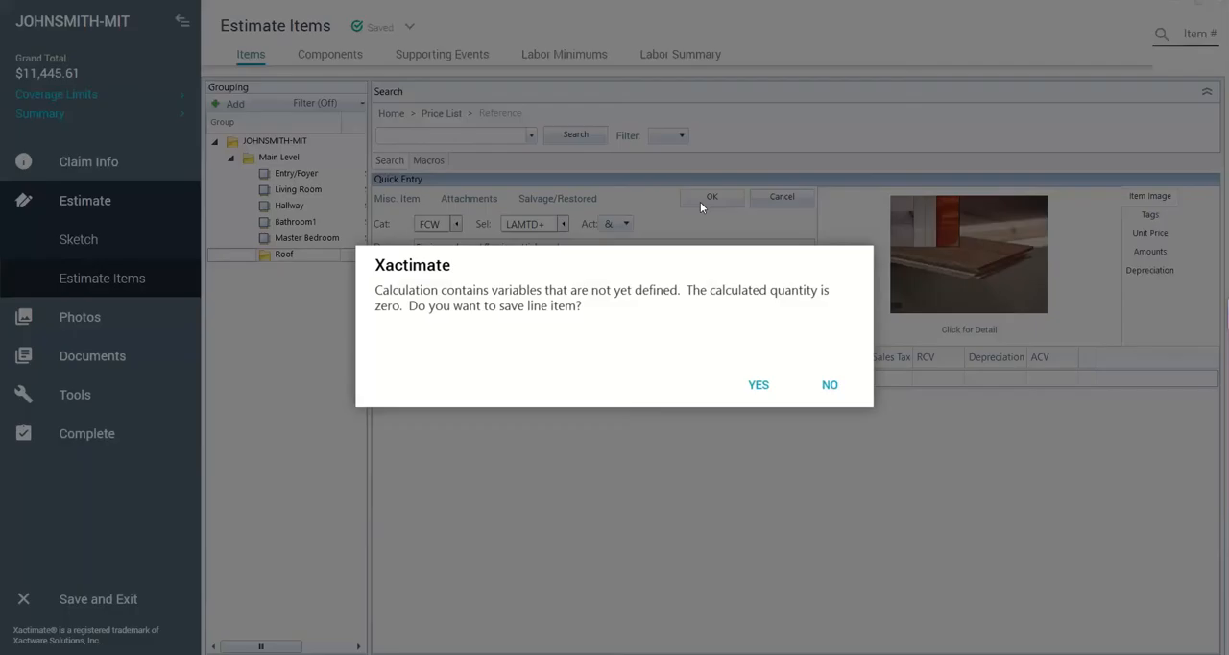
left_click(742, 383)
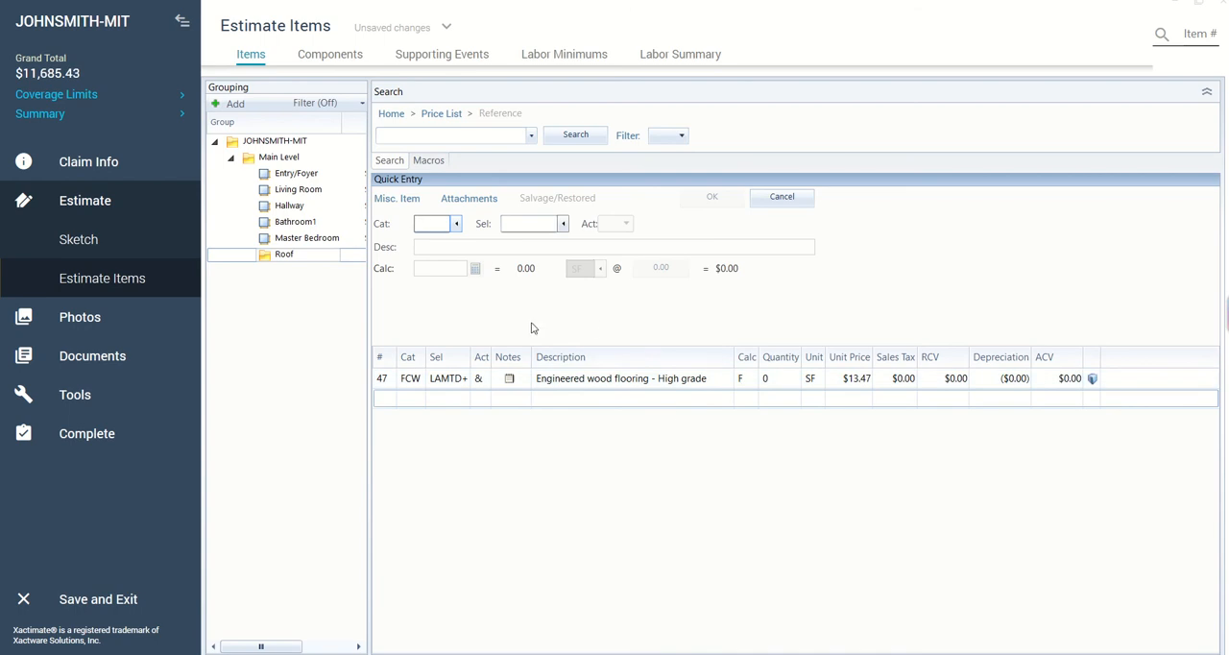
- Read the detailed definition of the engineered wood flooring line item, including what it covers, its quality and its notes
left_click(730, 380)
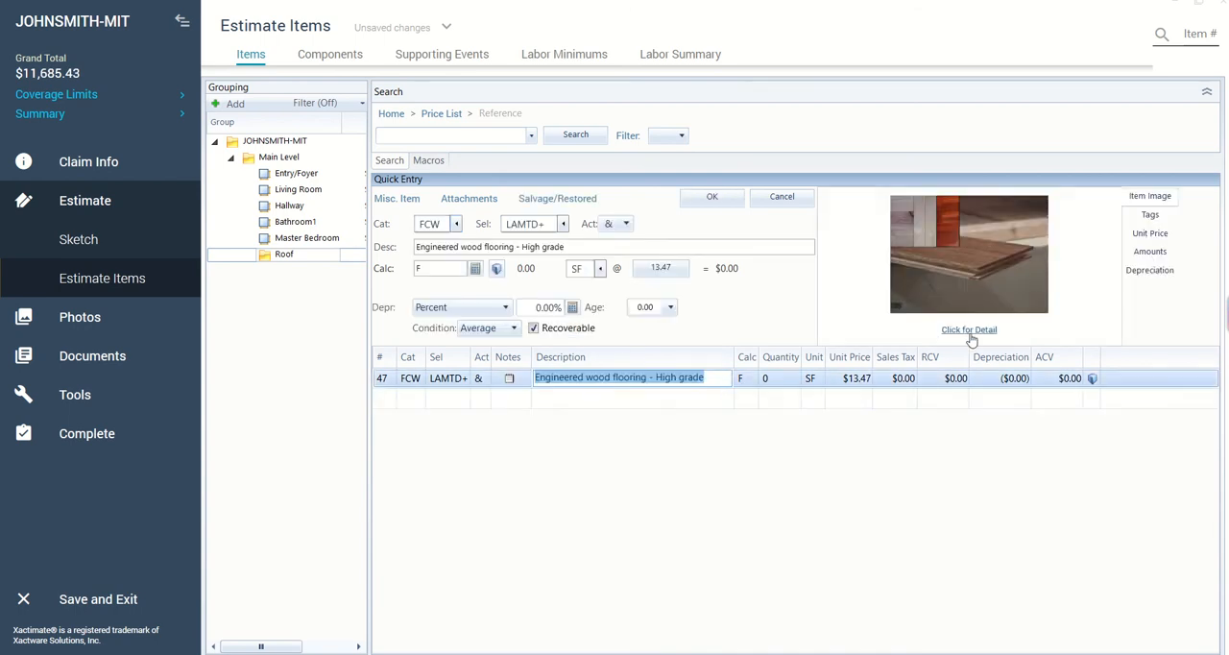
left_click(968, 330)
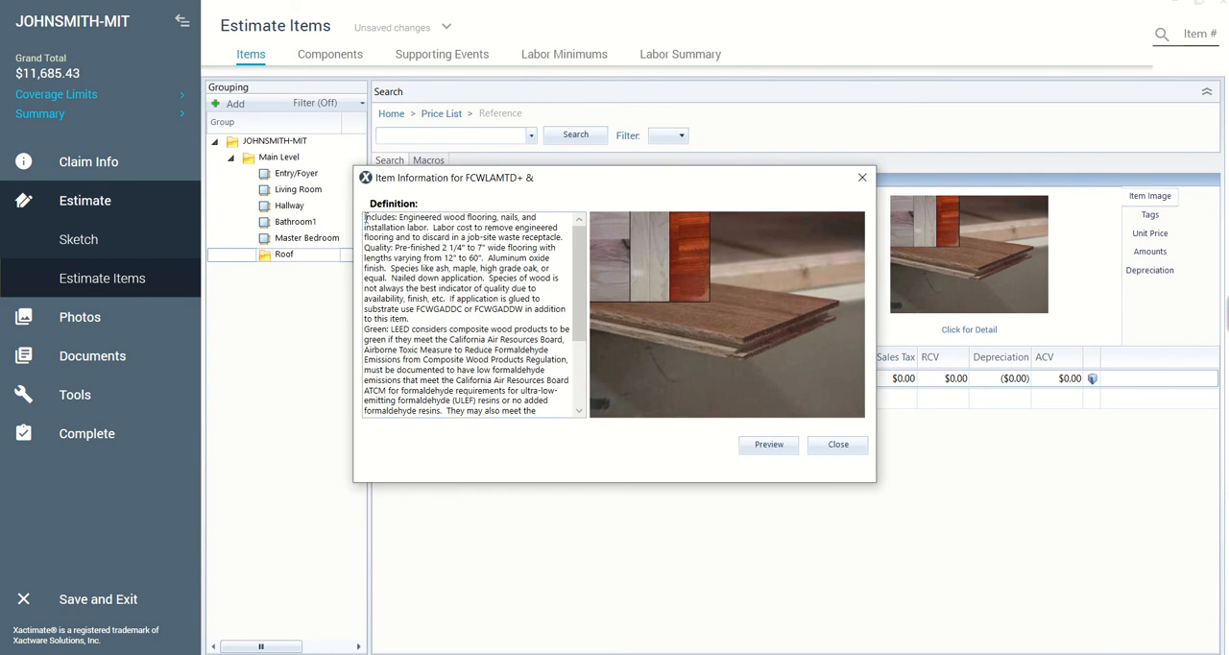
left_click_drag(365, 215, 562, 246)
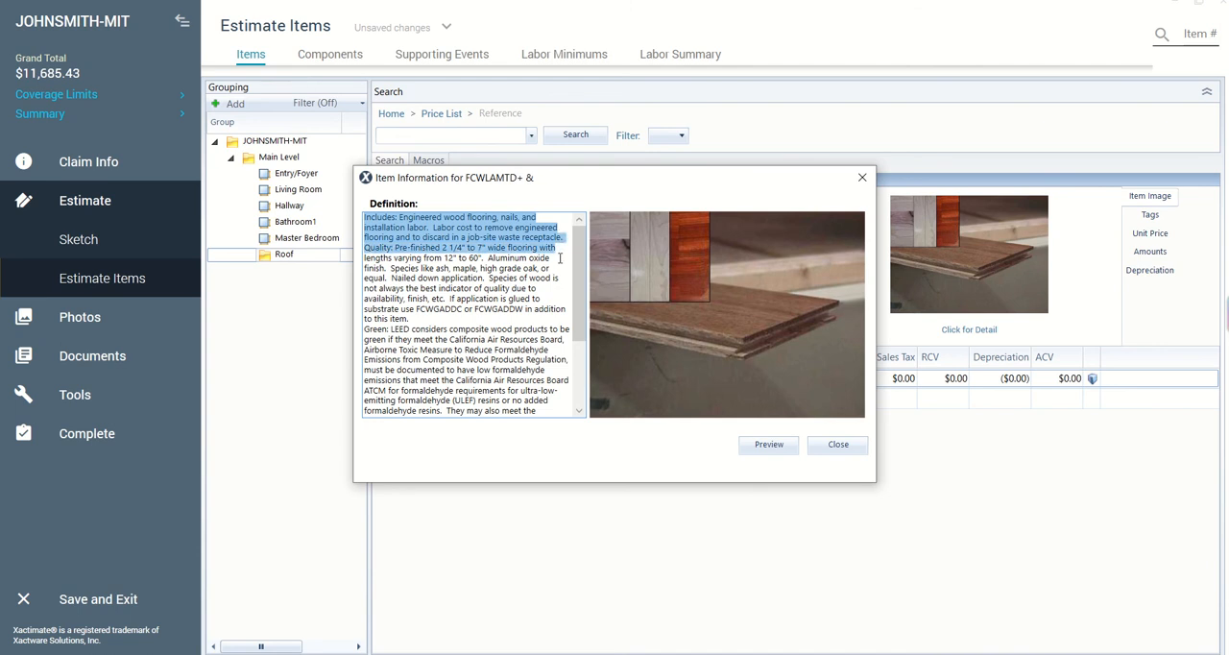
scroll(560, 258, "down", 1)
scroll(548, 278, "down", 2)
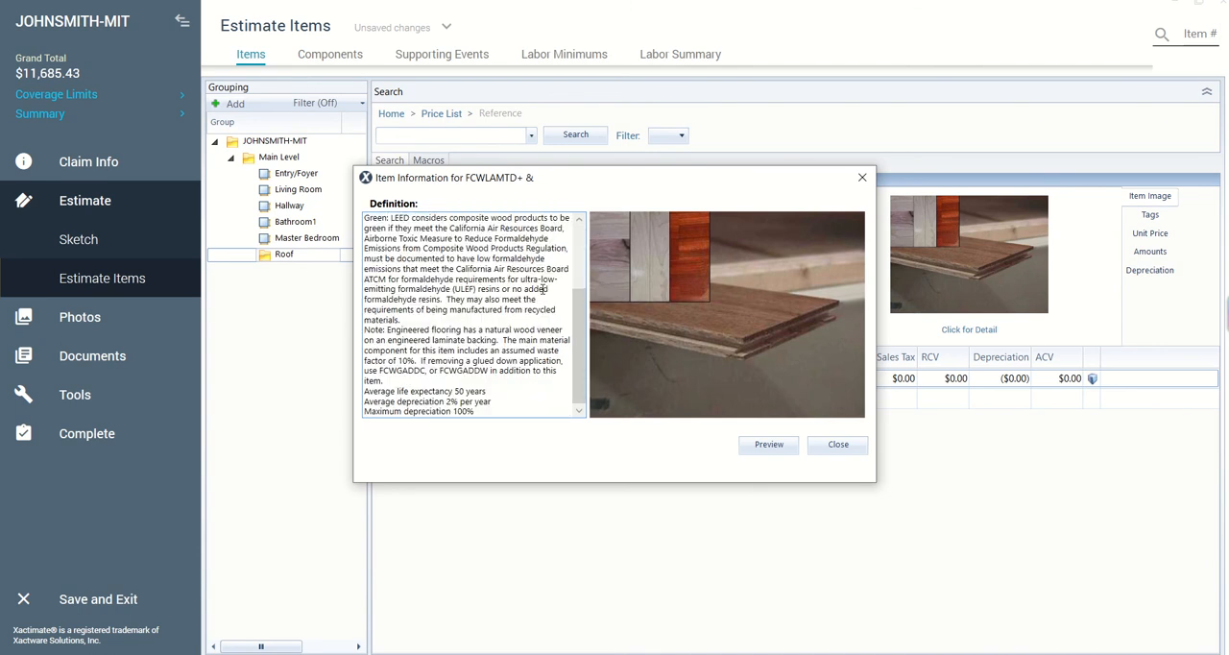
scroll(556, 315, "up", 3)
left_click(565, 331)
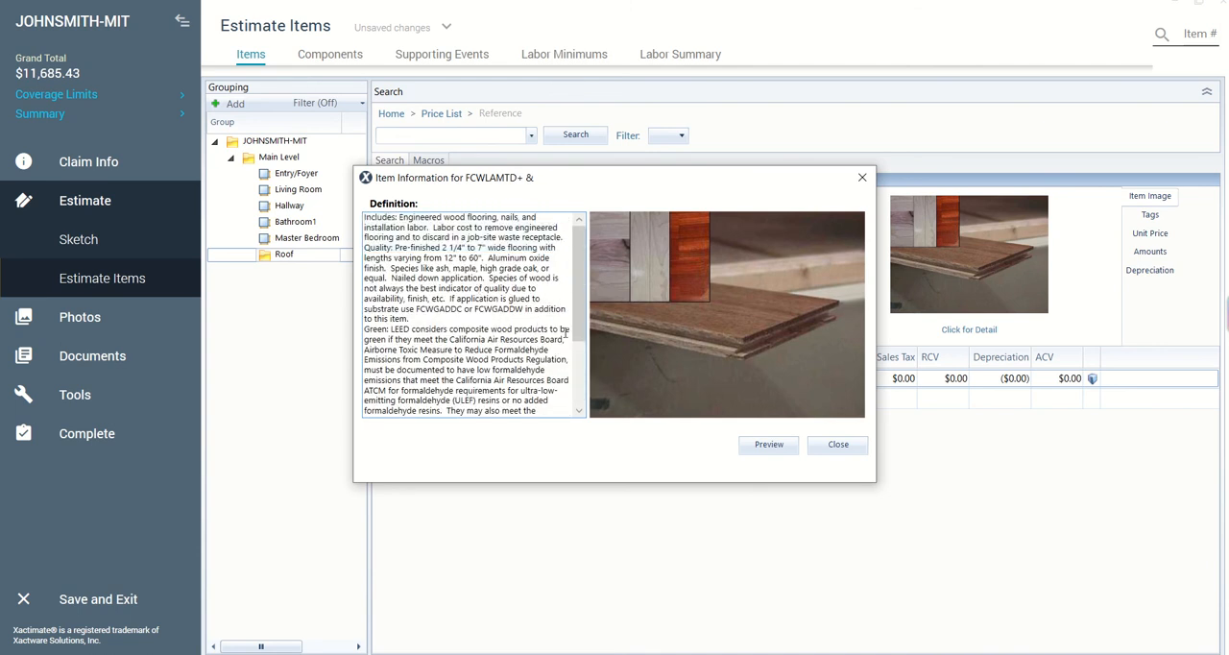
left_click(837, 444)
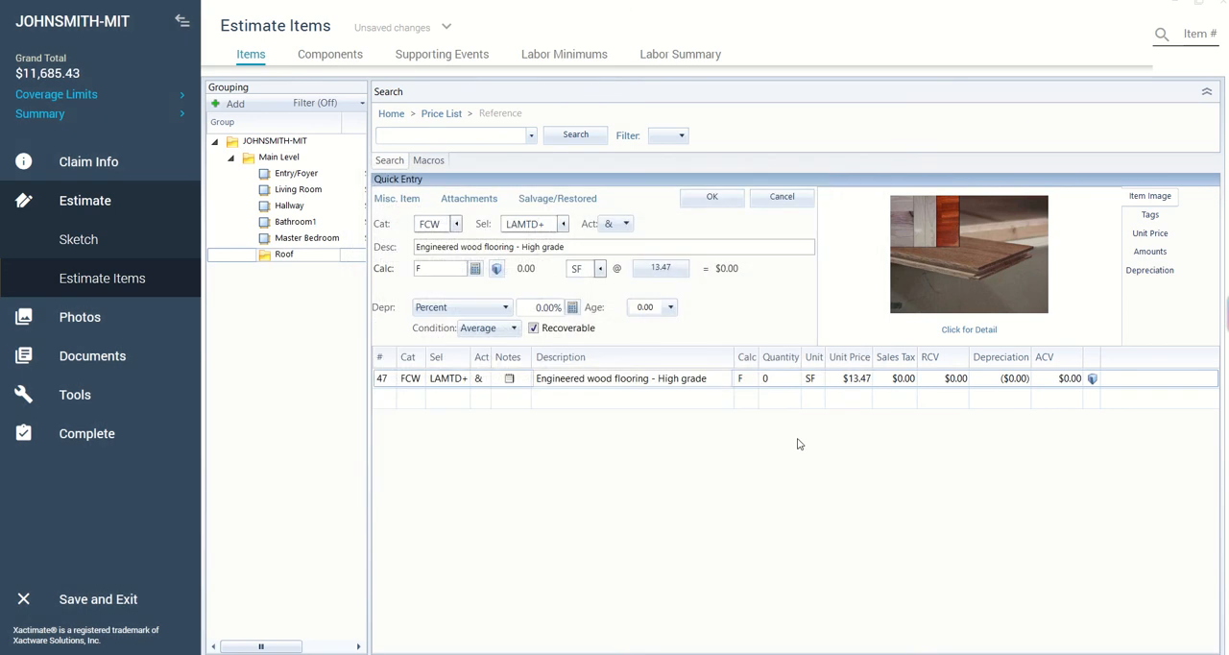
- Delete the engineered wood flooring line item and show the estimate side by side with the Scope of Work document
right_click(697, 379)
left_click(765, 168)
left_click(1196, 5)
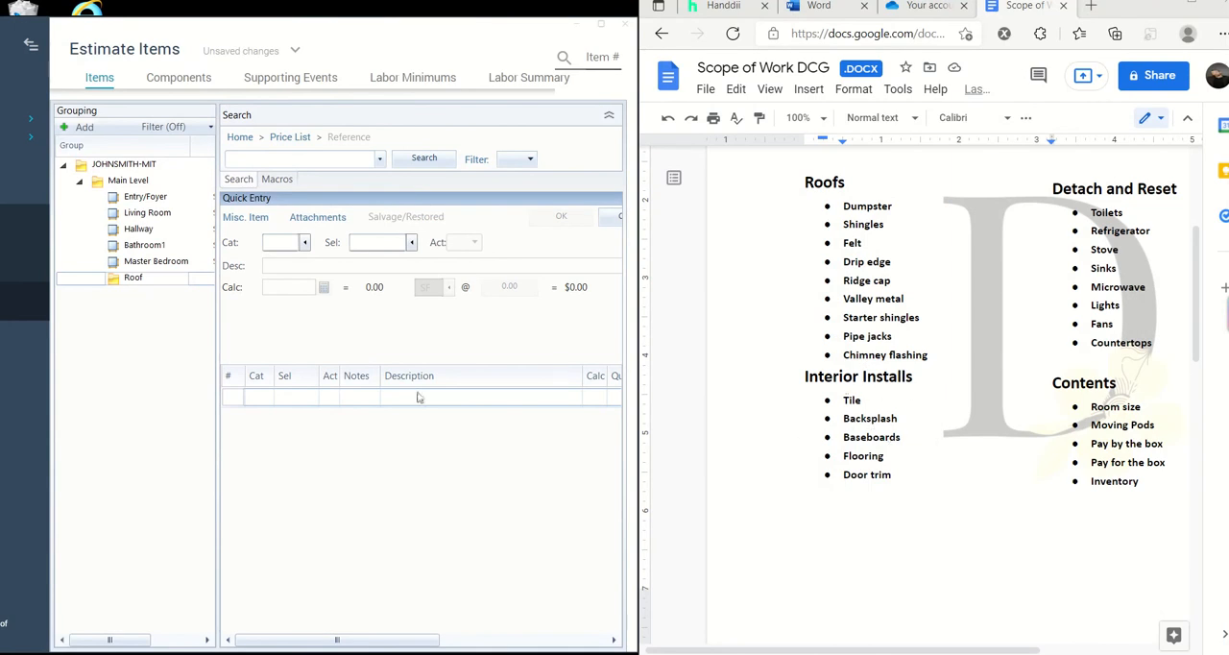
left_click(411, 434)
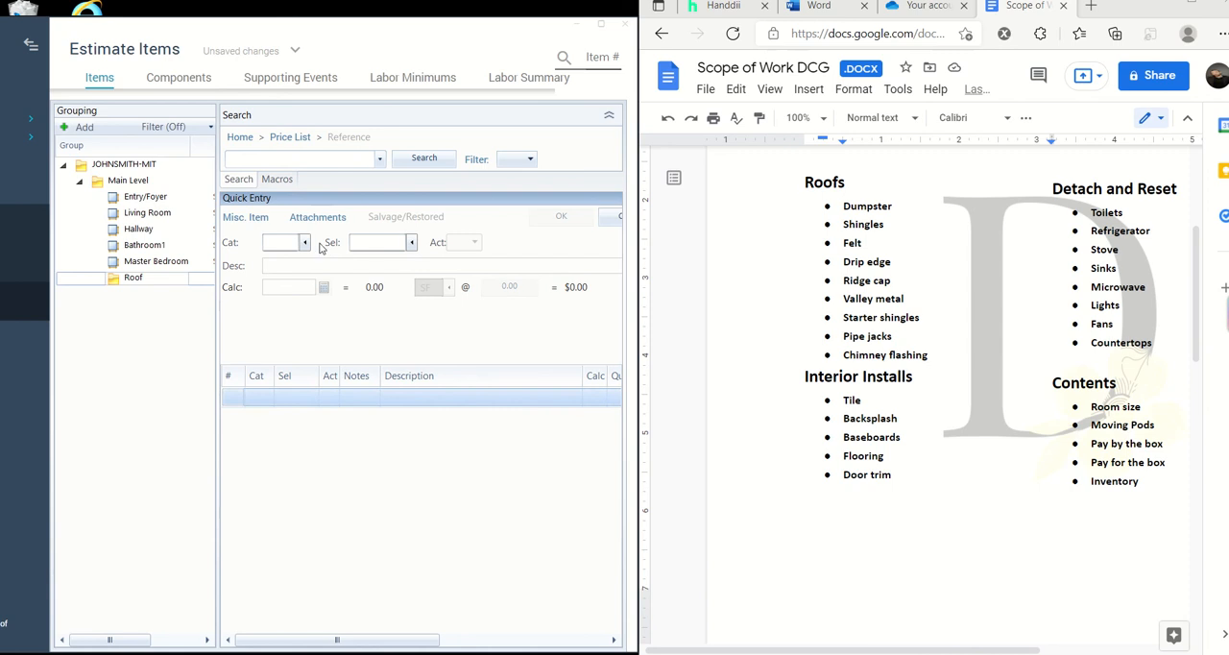
- Filter the price list categories by "til" and choose TIL (Tile) for a line item
left_click(304, 243)
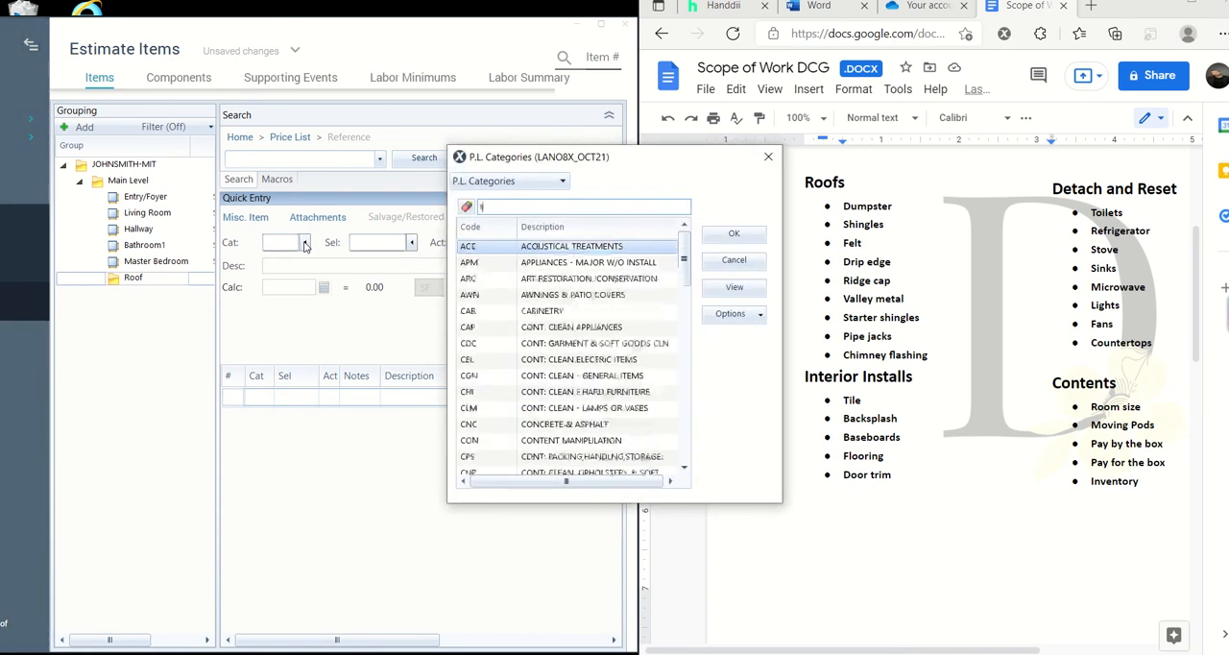
type("til")
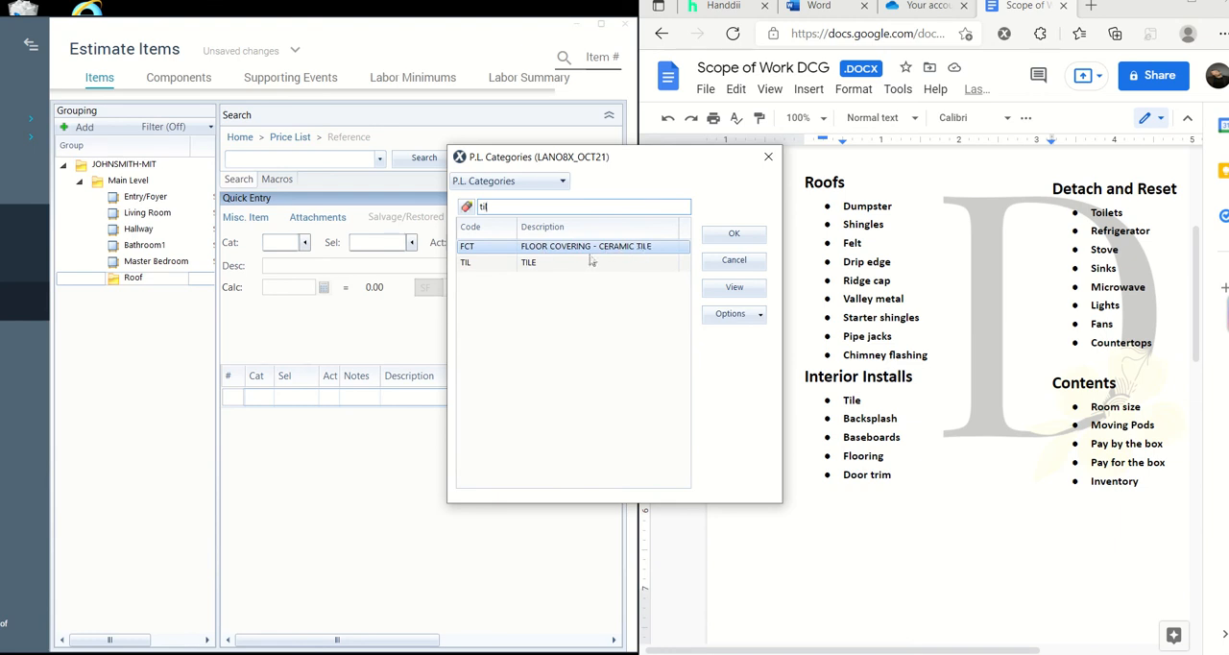
left_click(539, 265)
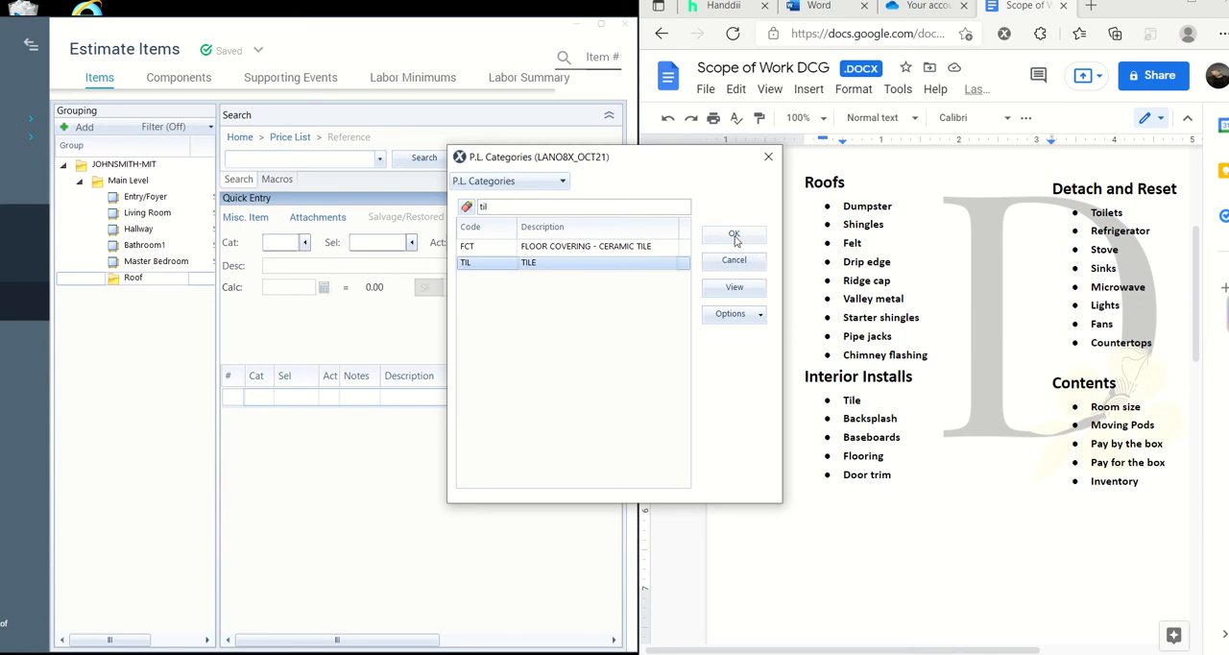
left_click(736, 238)
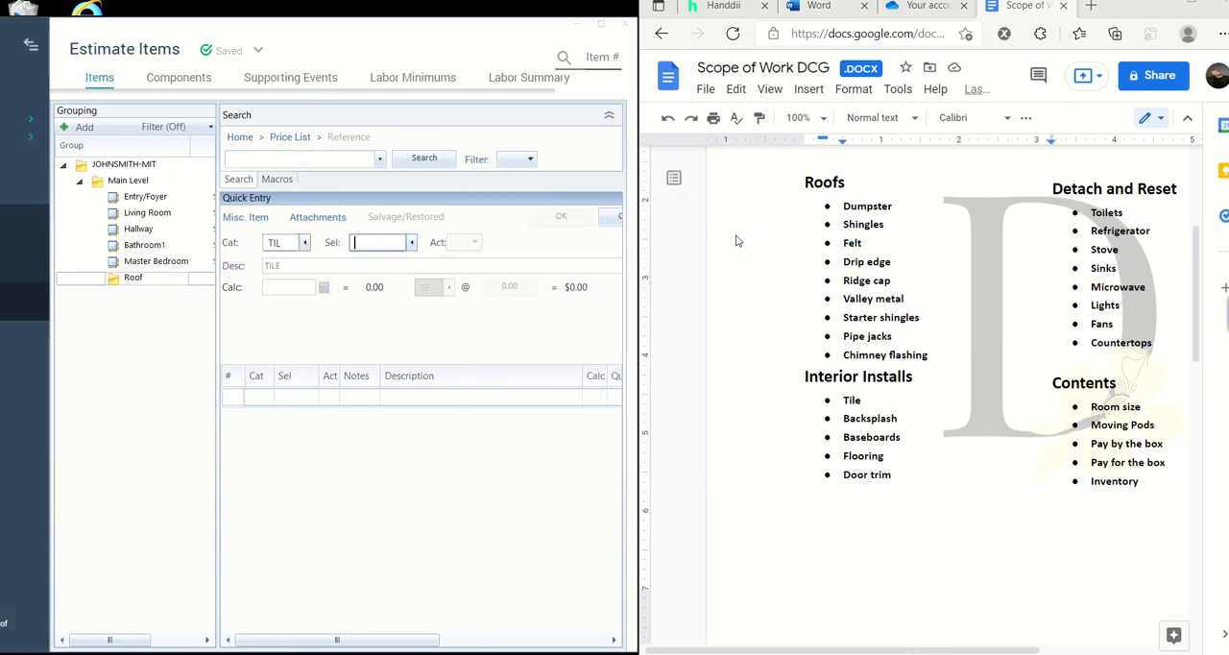
- Browse the tile selectors and search them for "backspla" to check the backsplash options, clearing the search when finished
left_click(411, 242)
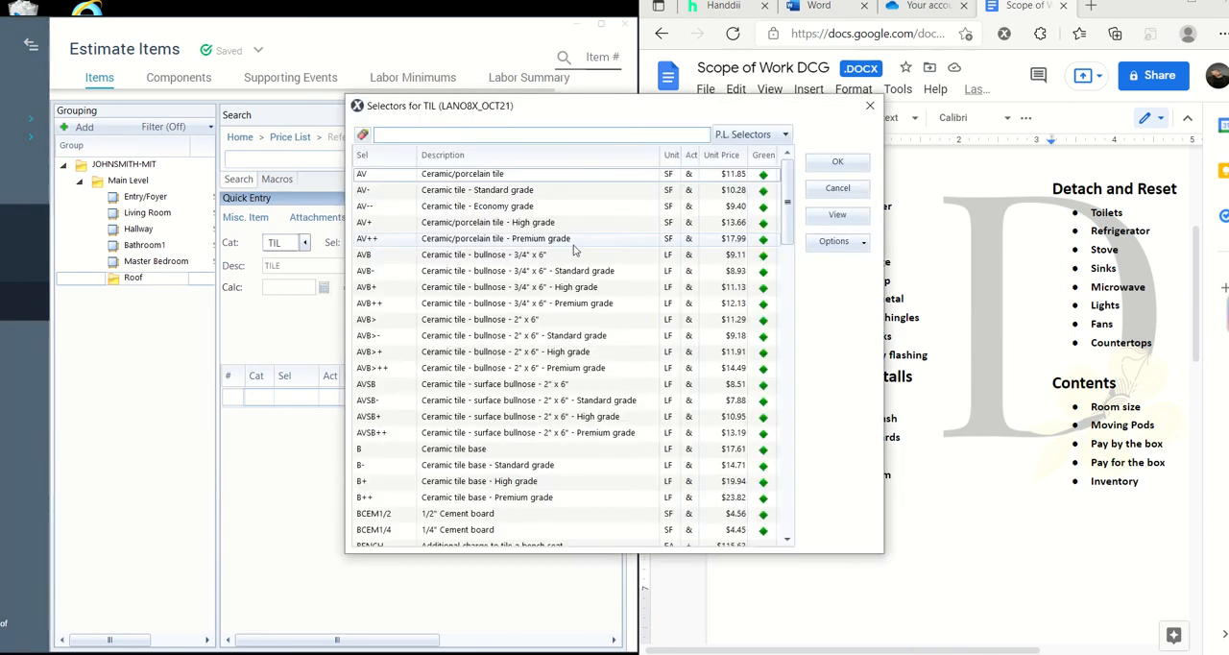
scroll(574, 250, "down", 7)
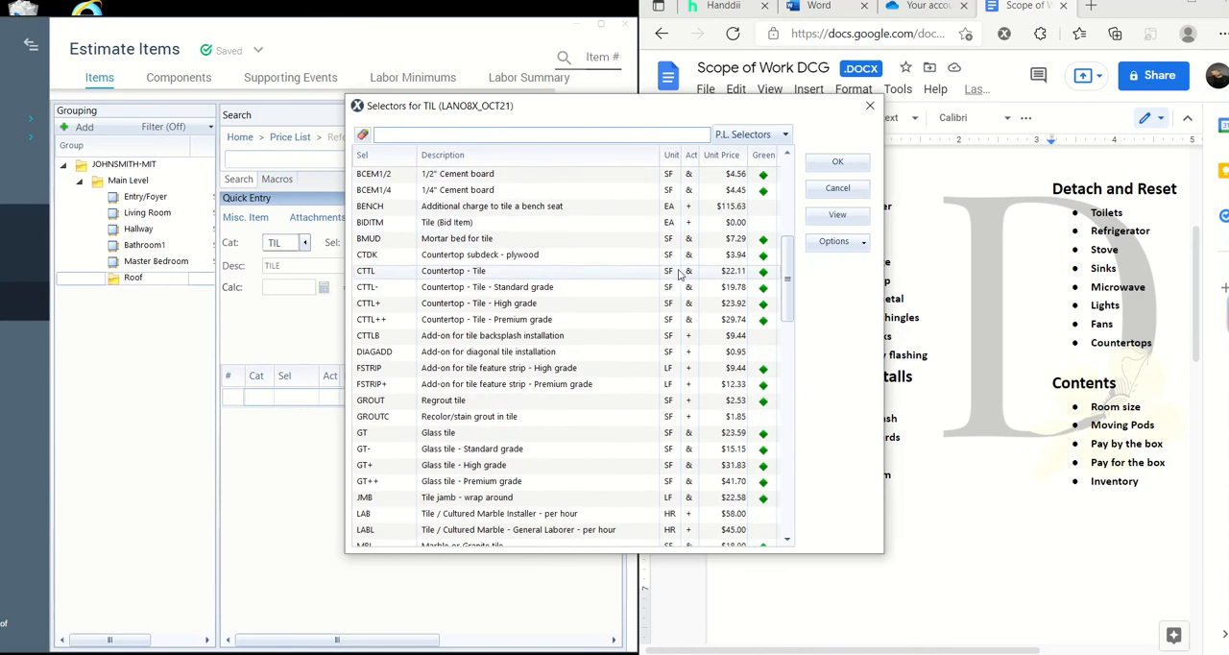
scroll(678, 276, "down", 7)
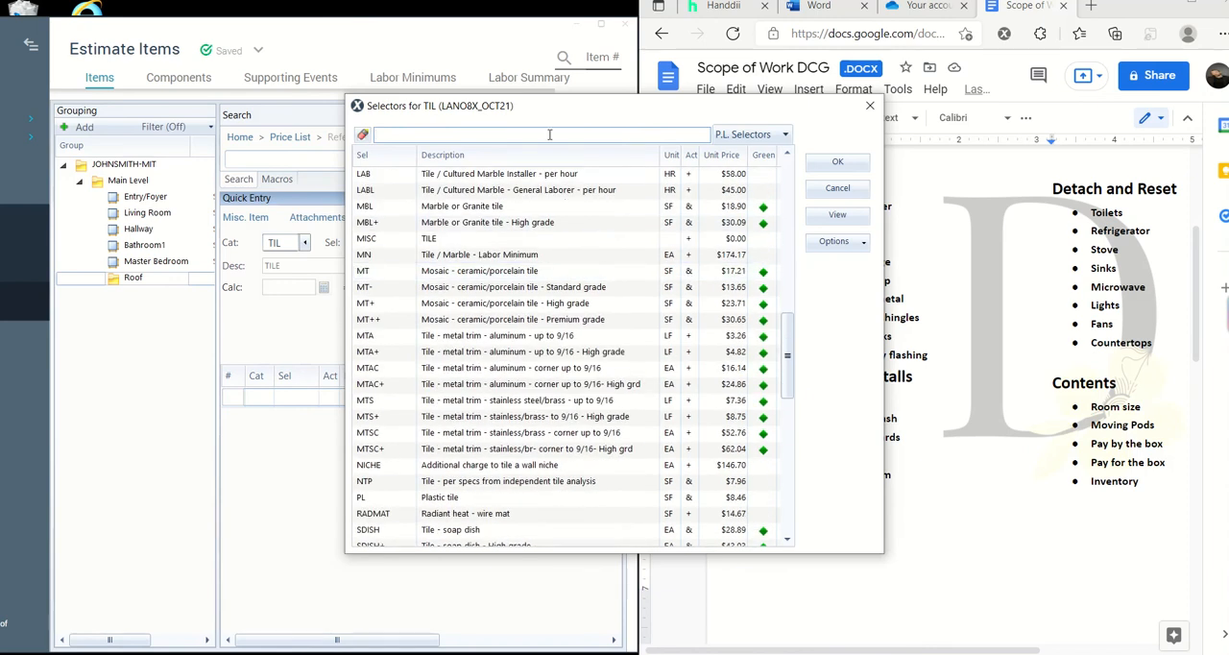
left_click(549, 134)
type("back")
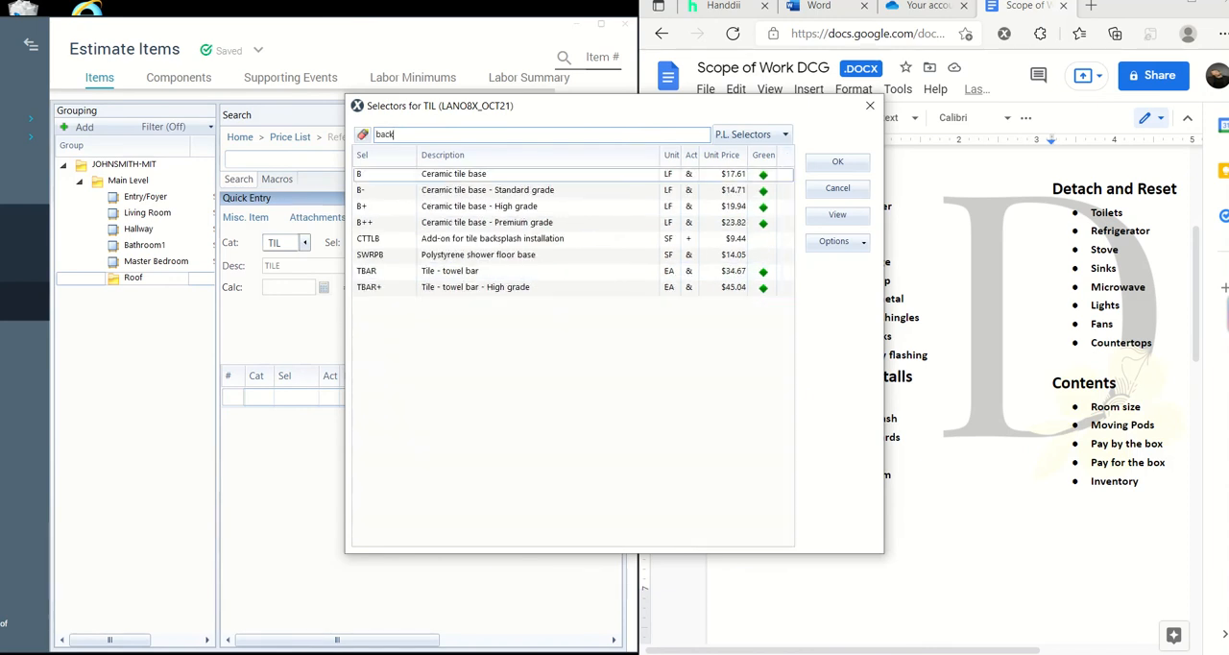
type("spla")
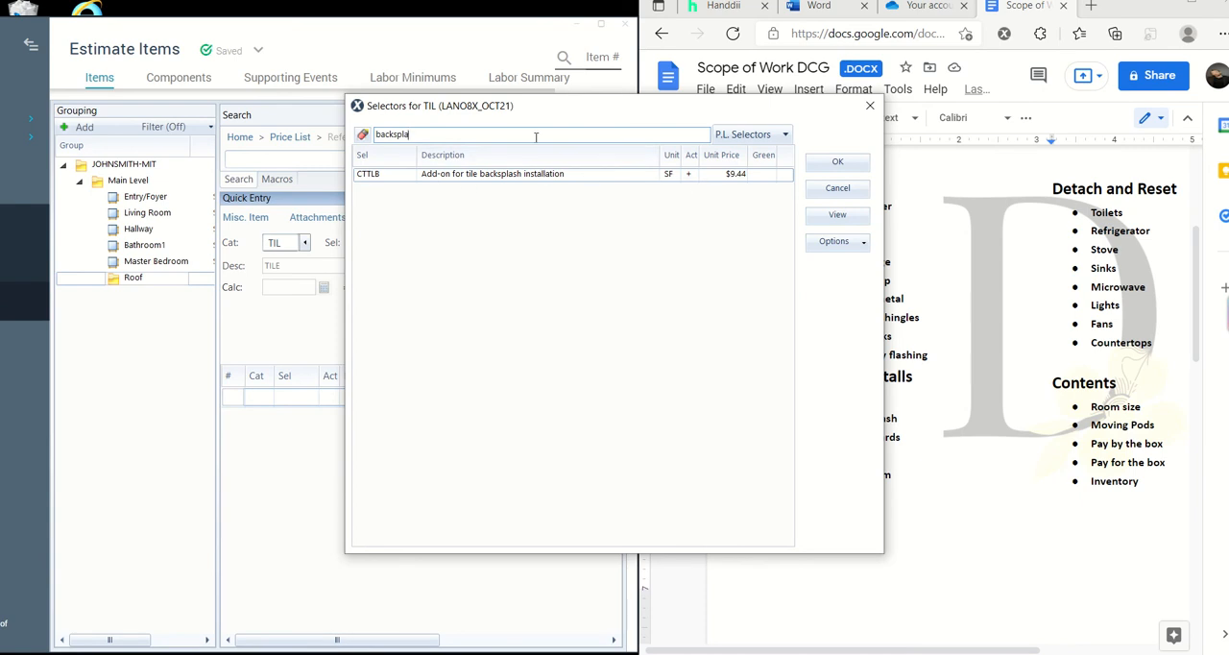
key("BackSpace")
key("BackSpace")
key("BackSpace")
key("BackSpace")
key("BackSpace")
key("BackSpace")
key("BackSpace")
key("BackSpace")
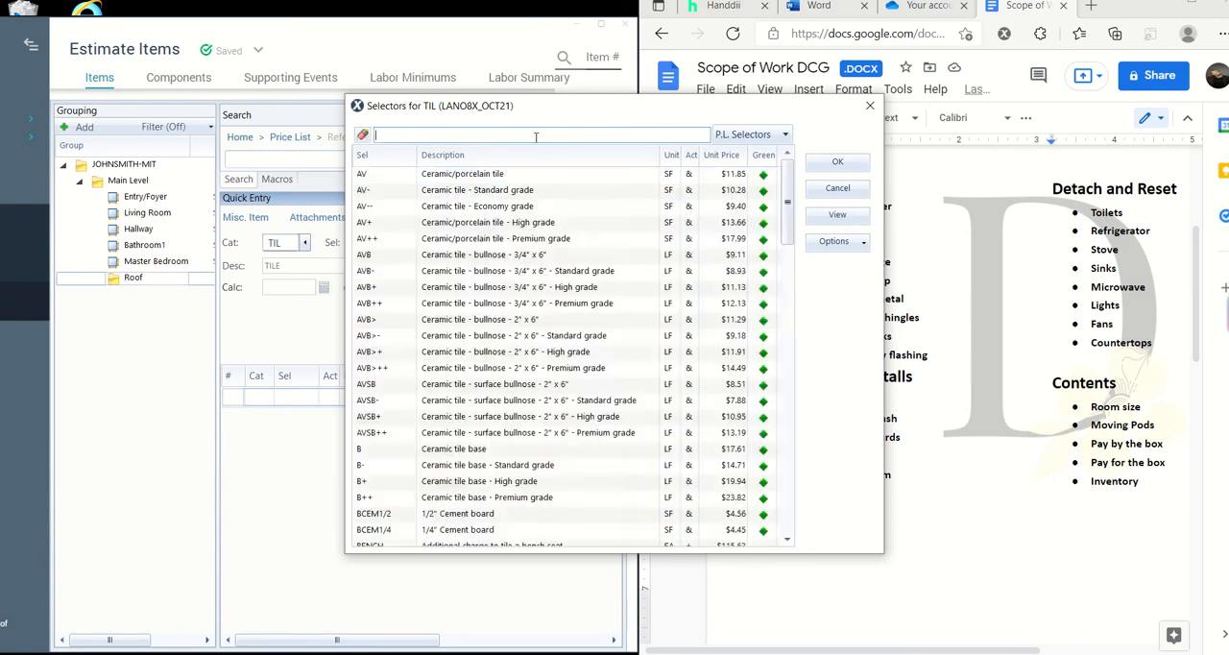
- Search the tile selectors for "shower", clear the search and leave the selector list without choosing an item
type("shower")
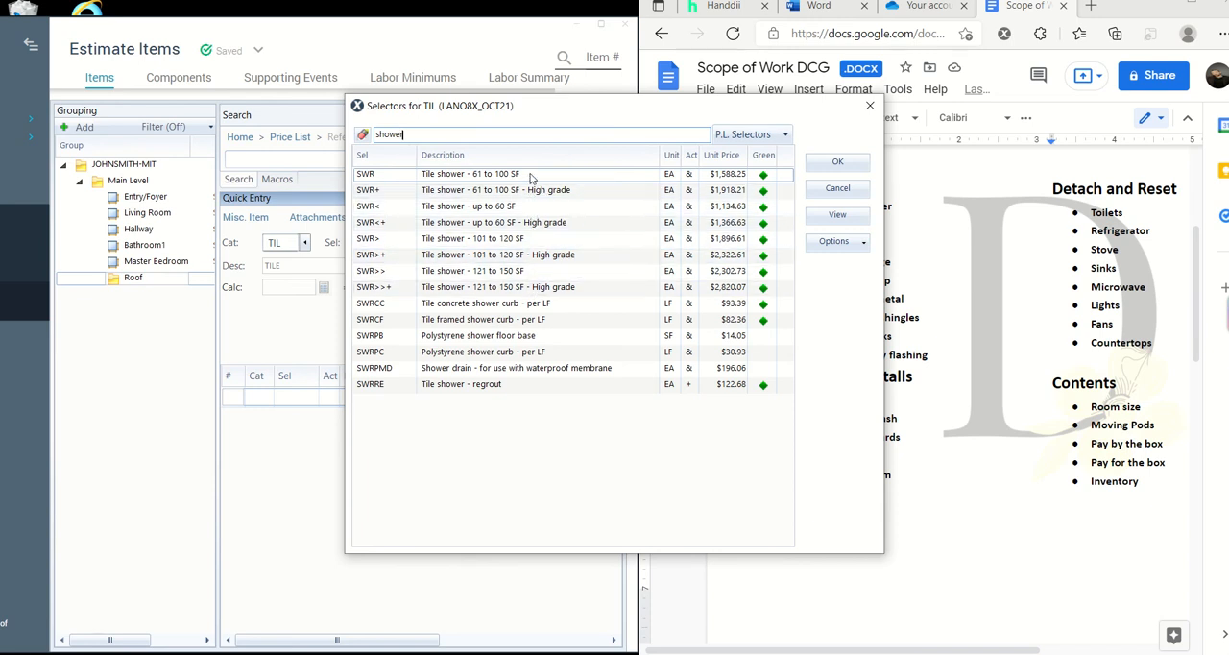
key("BackSpace")
key("BackSpace")
key("BackSpace")
key("BackSpace")
key("BackSpace")
key("BackSpace")
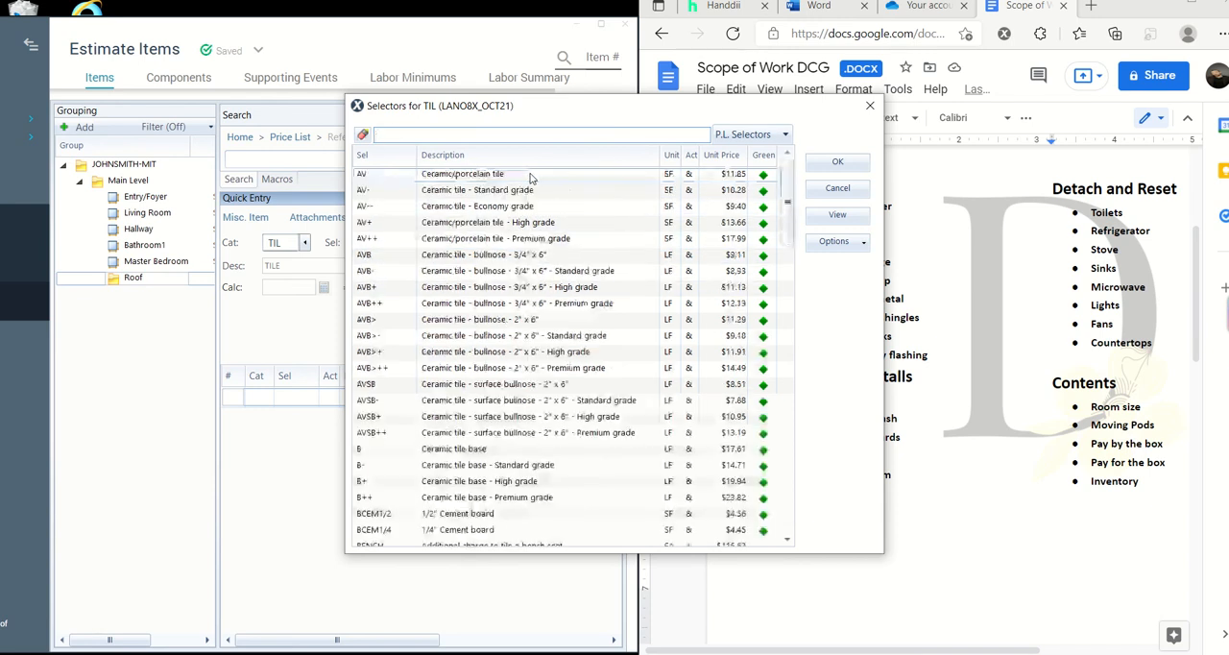
left_click_drag(789, 226, 845, 173)
left_click(860, 190)
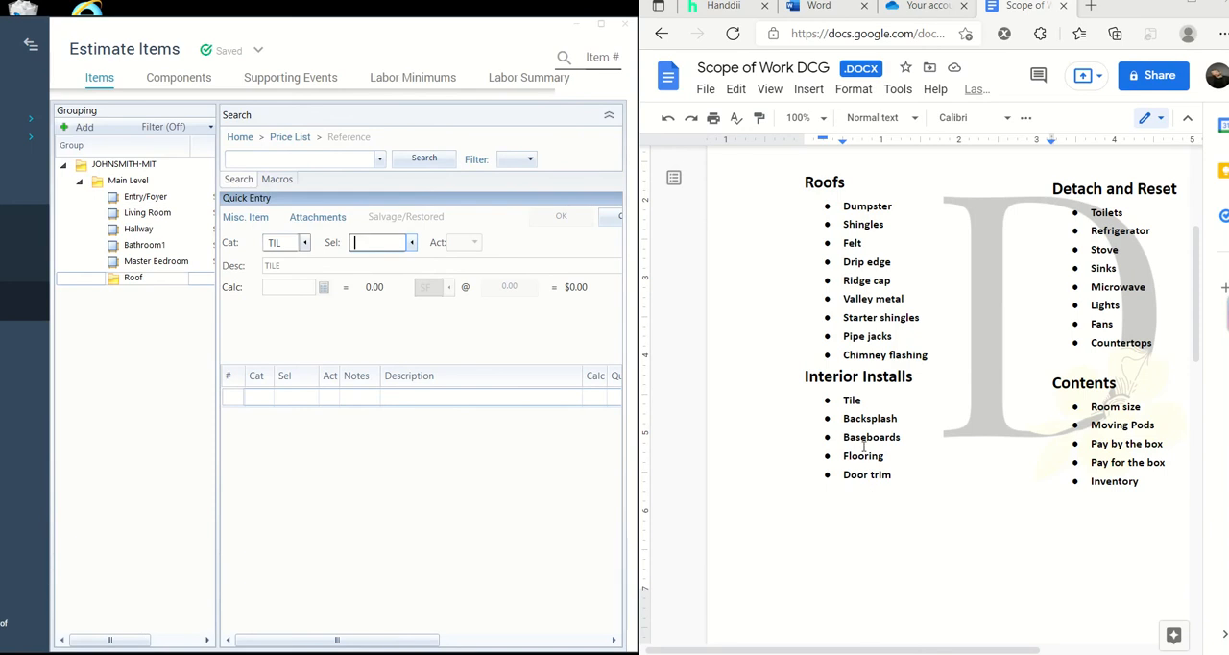
- Clear the tile category, filter the price list categories by "trim" and choose FNC (Finish Carpentry / Trimwork)
left_click(305, 243)
left_click(712, 261)
key("BackSpace")
left_click(304, 242)
scroll(659, 355, "up", 7)
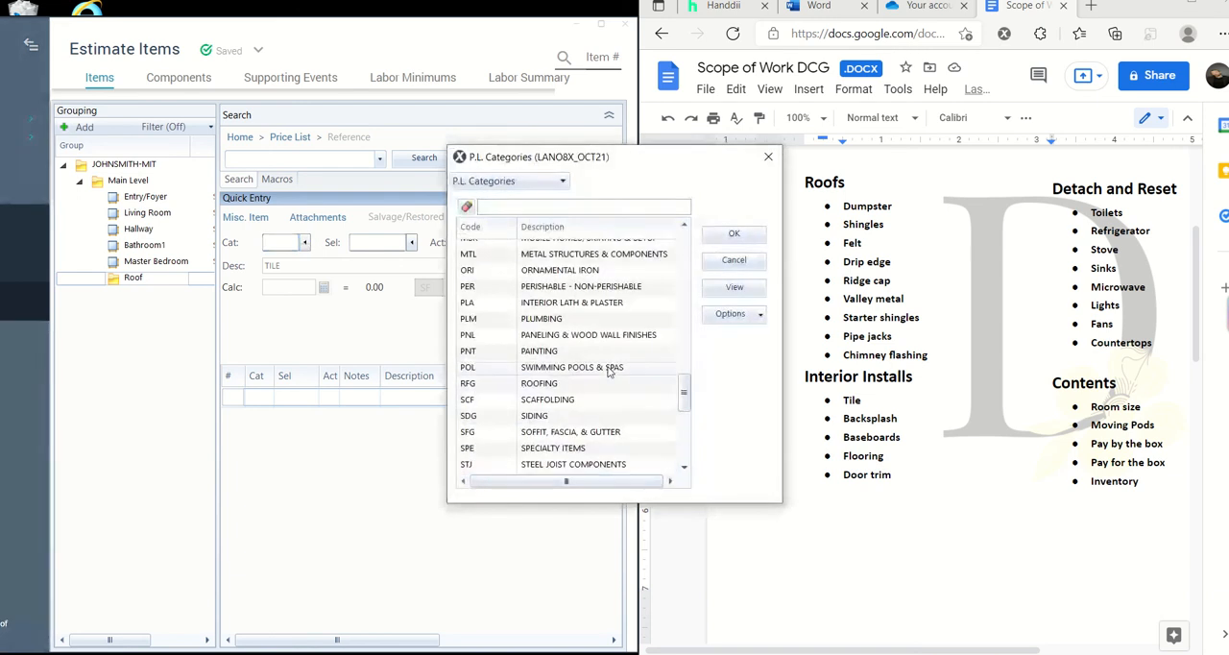
left_click_drag(683, 345, 683, 235)
left_click(581, 206)
type("tr")
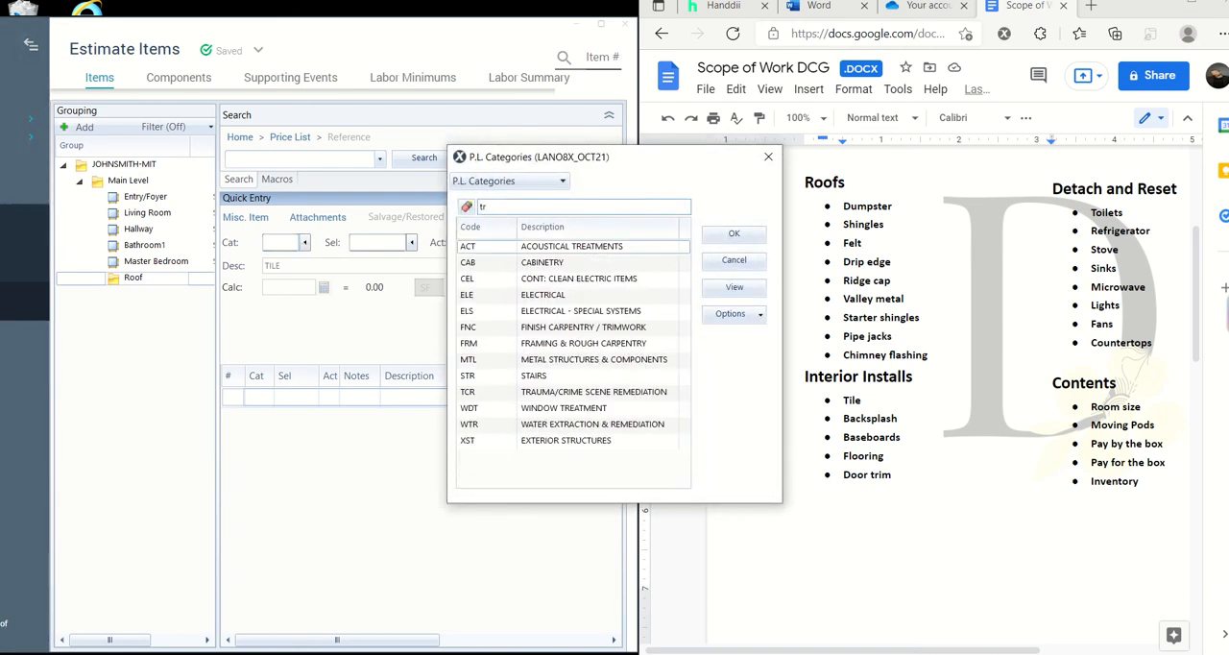
type("im")
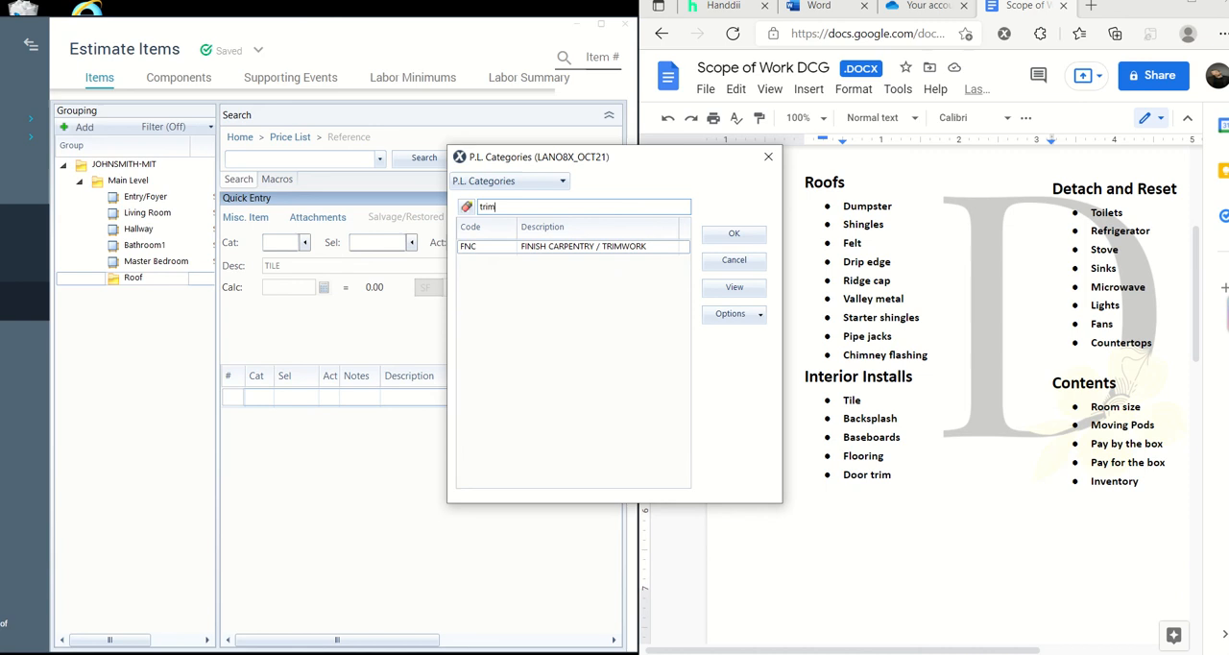
left_click(576, 246)
left_click(735, 235)
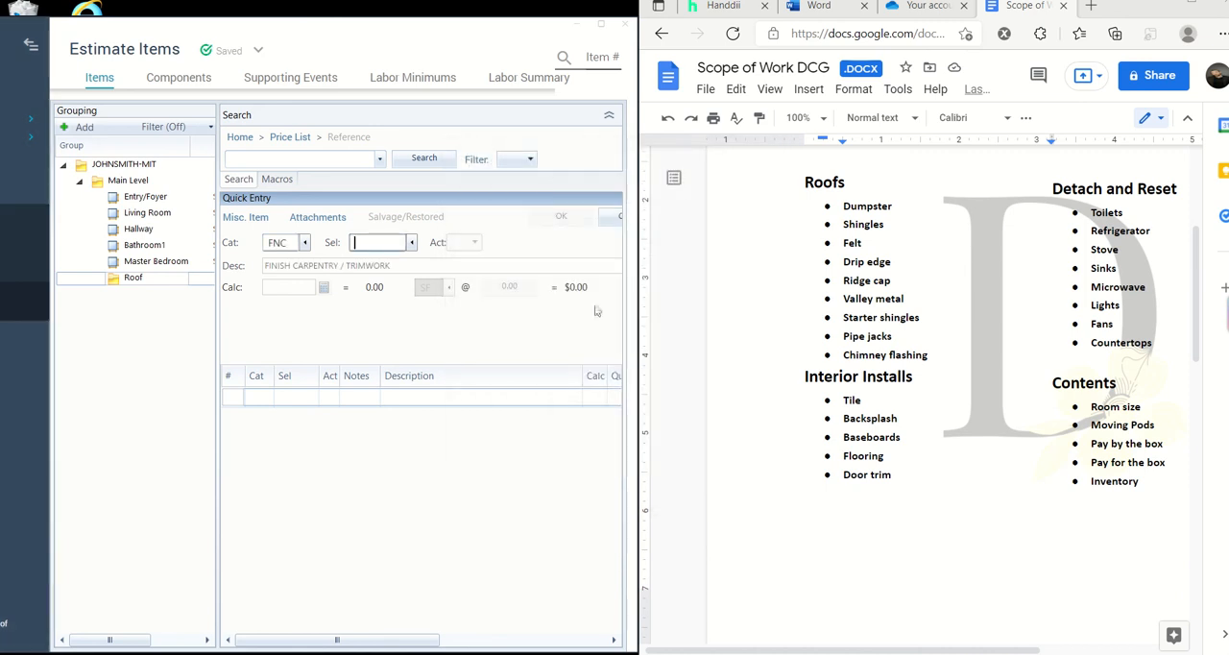
- Search the finish carpentry selectors for "base" and choose B5H, Baseboard - 5 1/4" hardwood, for the line item
left_click(413, 246)
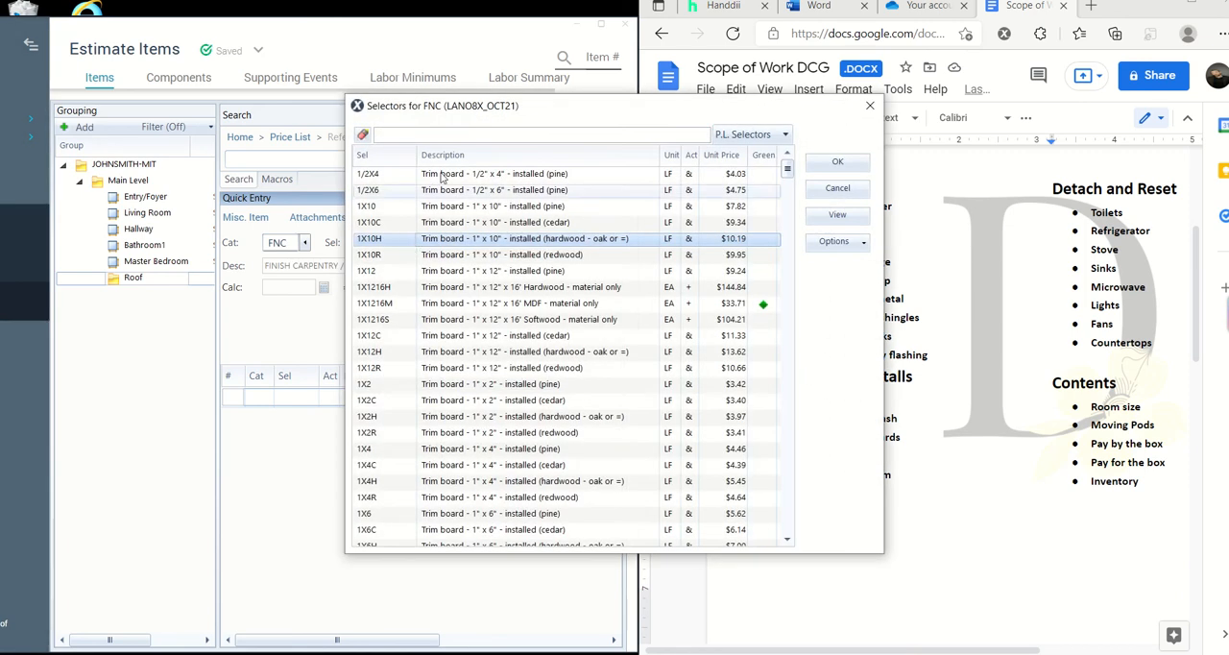
type("baseboards")
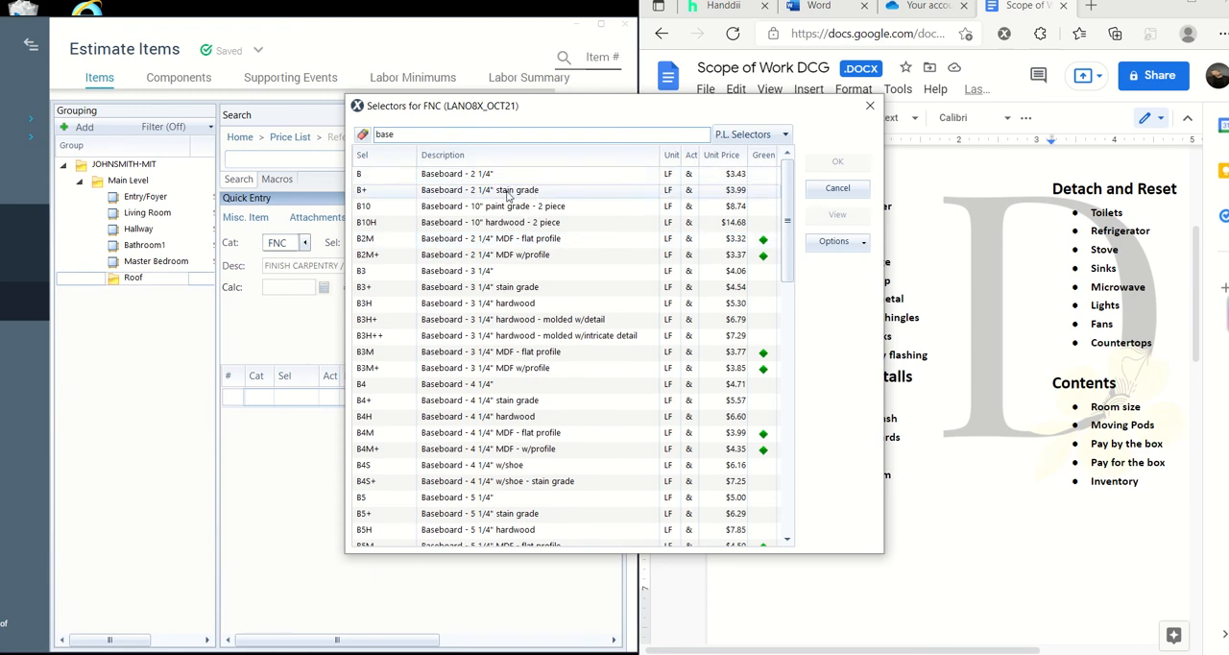
scroll(570, 284, "down", 1)
scroll(571, 284, "down", 1)
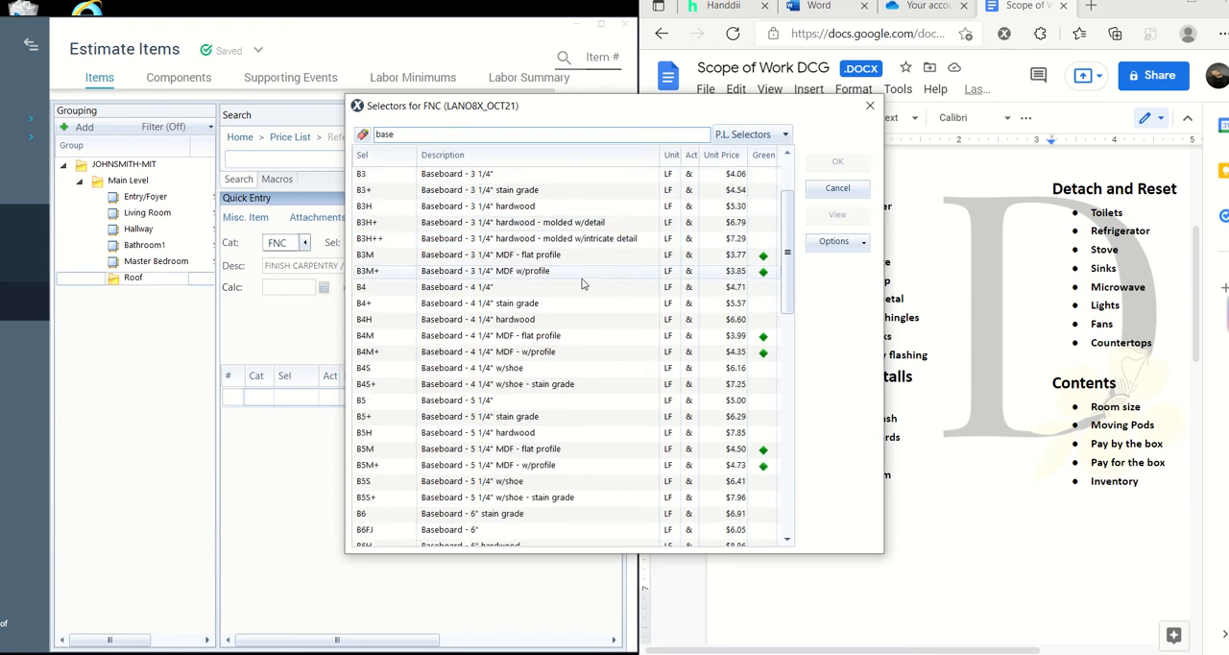
scroll(587, 319, "down", 1)
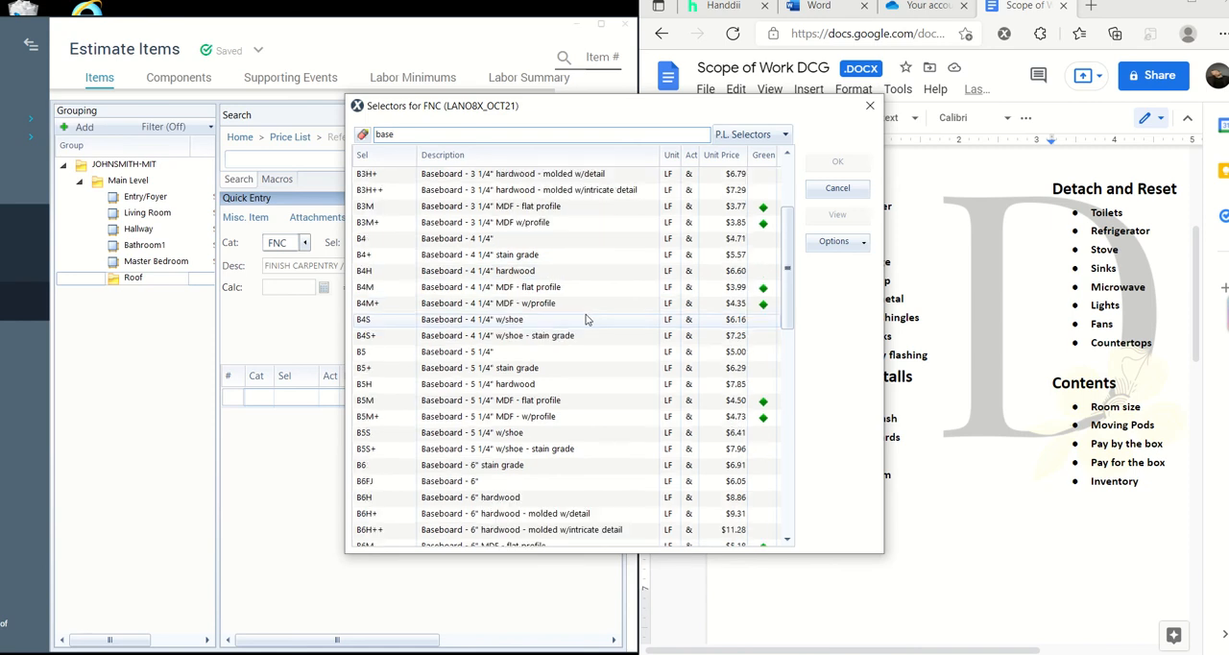
scroll(587, 319, "down", 1)
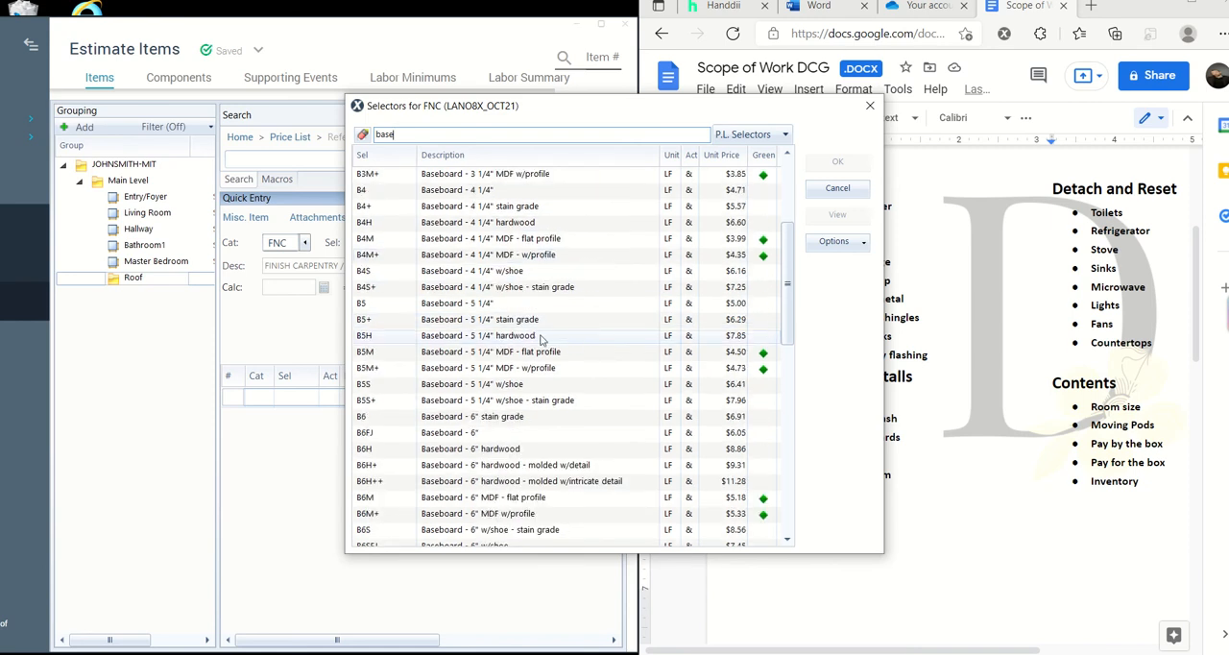
scroll(653, 366, "down", 1)
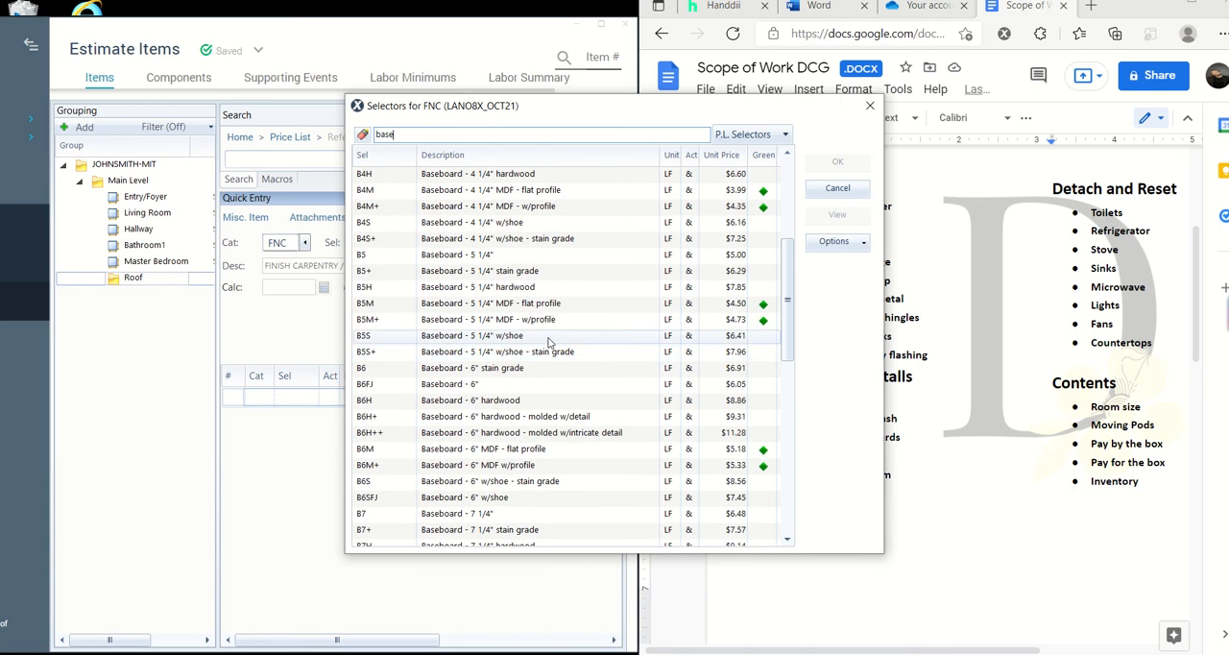
scroll(586, 332, "down", 1)
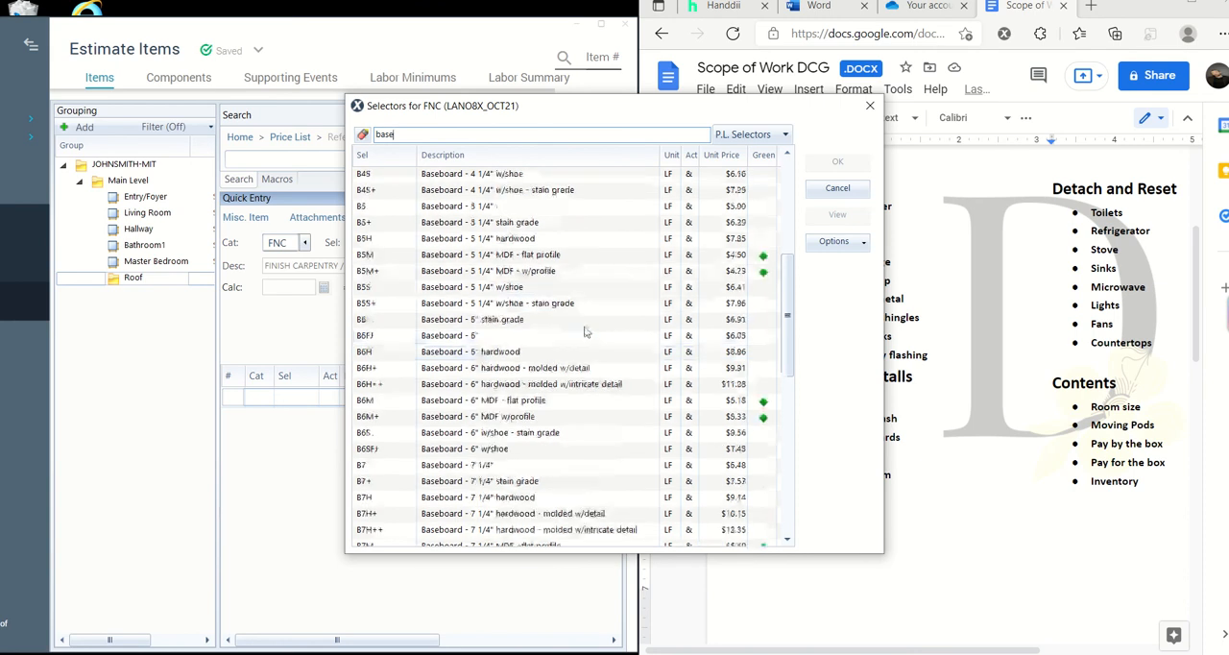
scroll(586, 331, "up", 1)
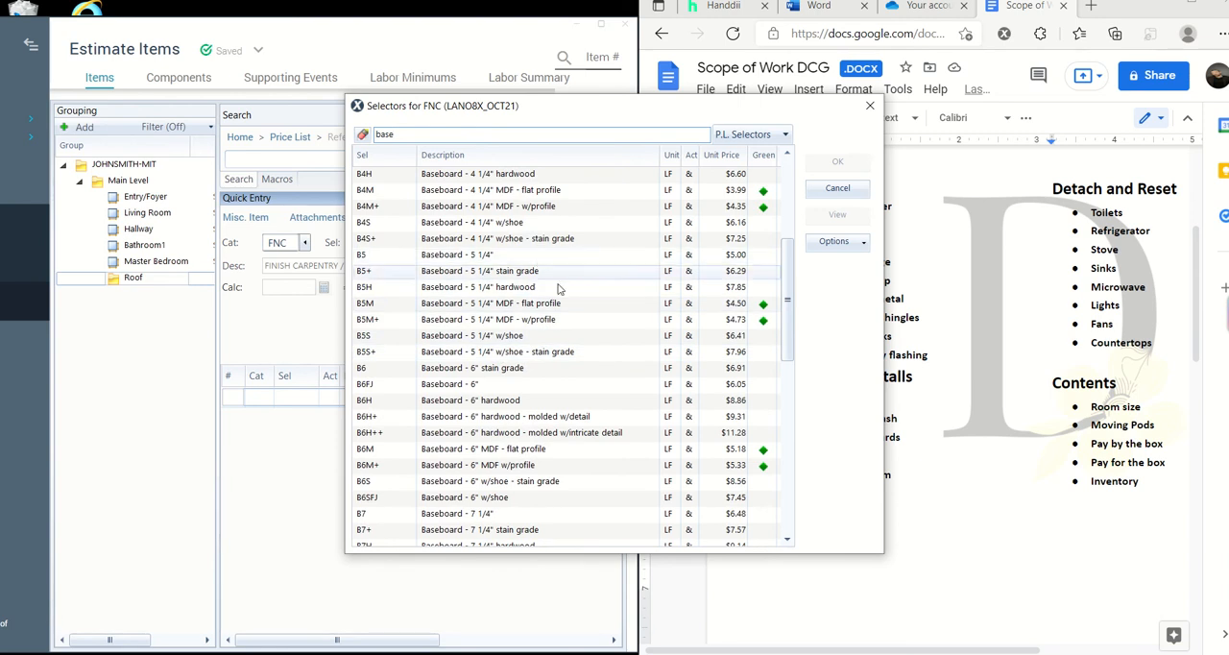
left_click(565, 290)
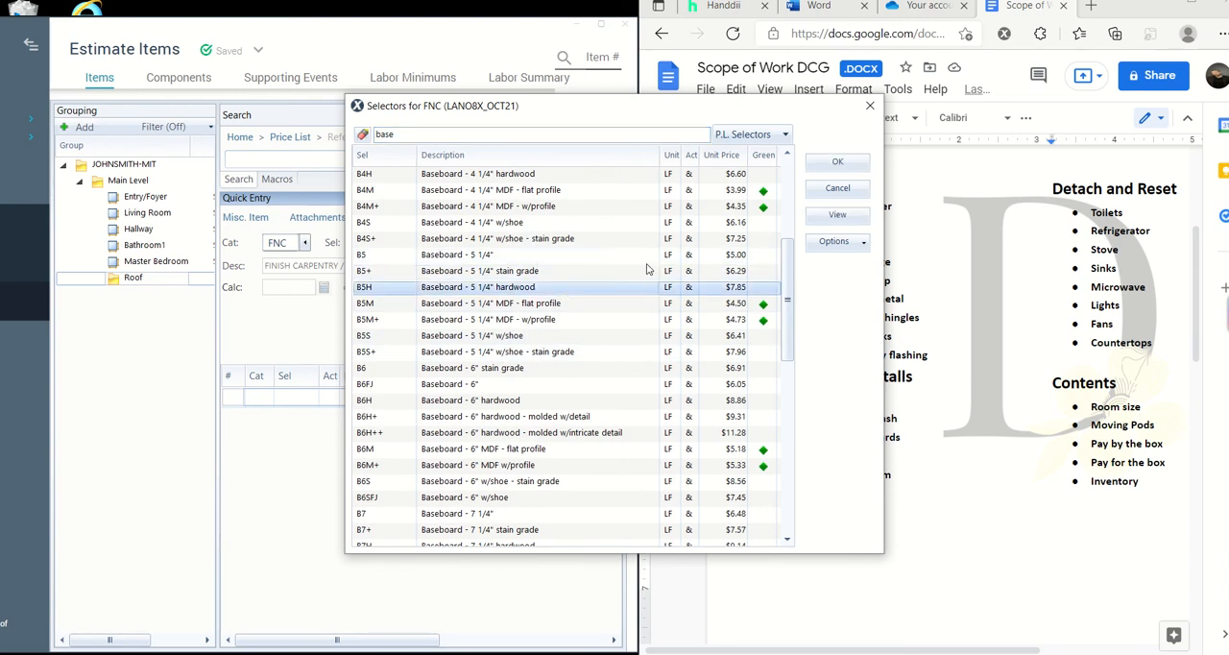
left_click(839, 164)
left_click(489, 465)
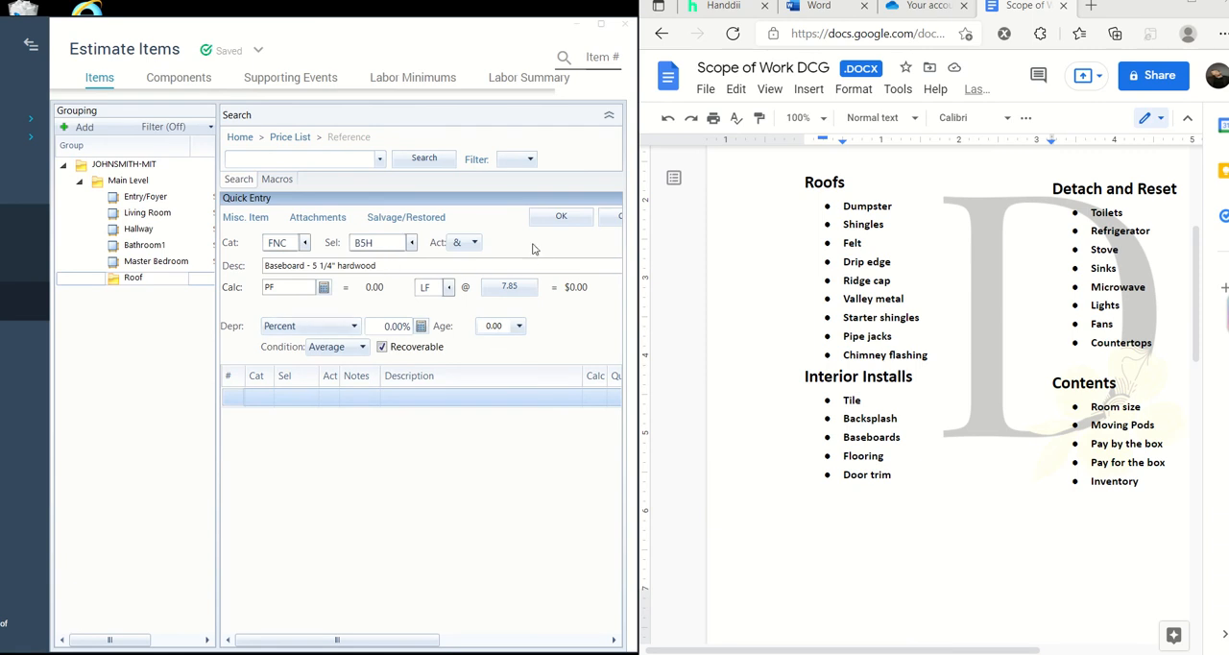
- Enlarge the estimate window, view the detailed item information for the hardwood baseboard, close it and restore the window size
left_click(604, 26)
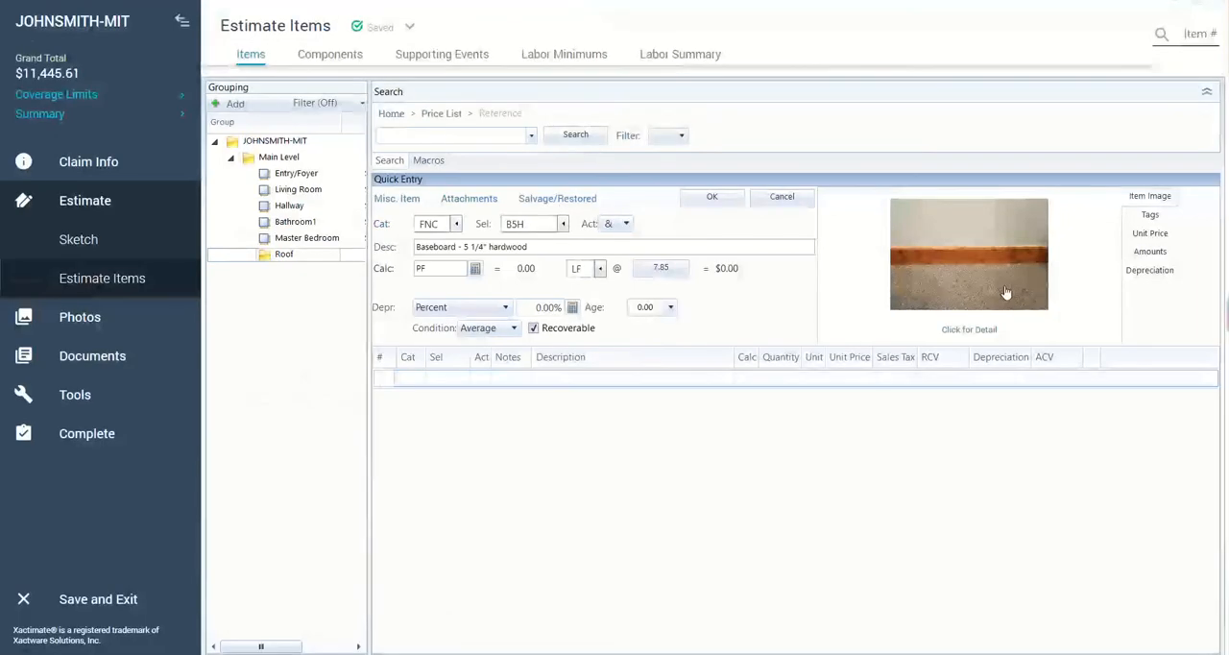
left_click(978, 330)
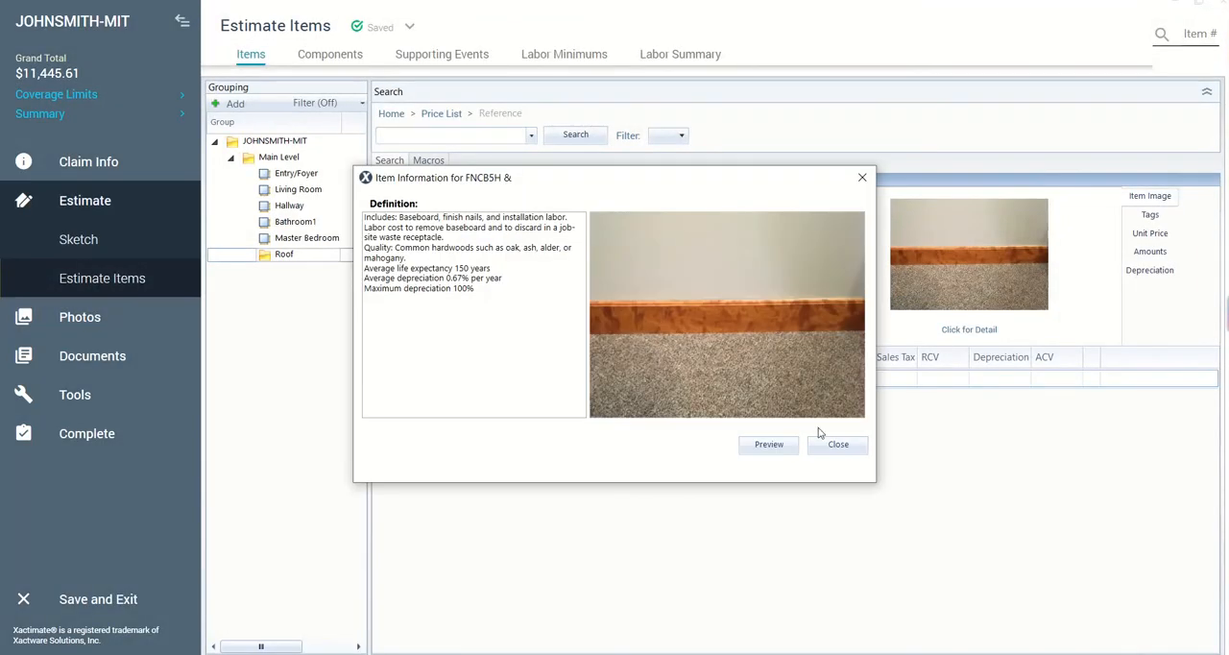
left_click(841, 447)
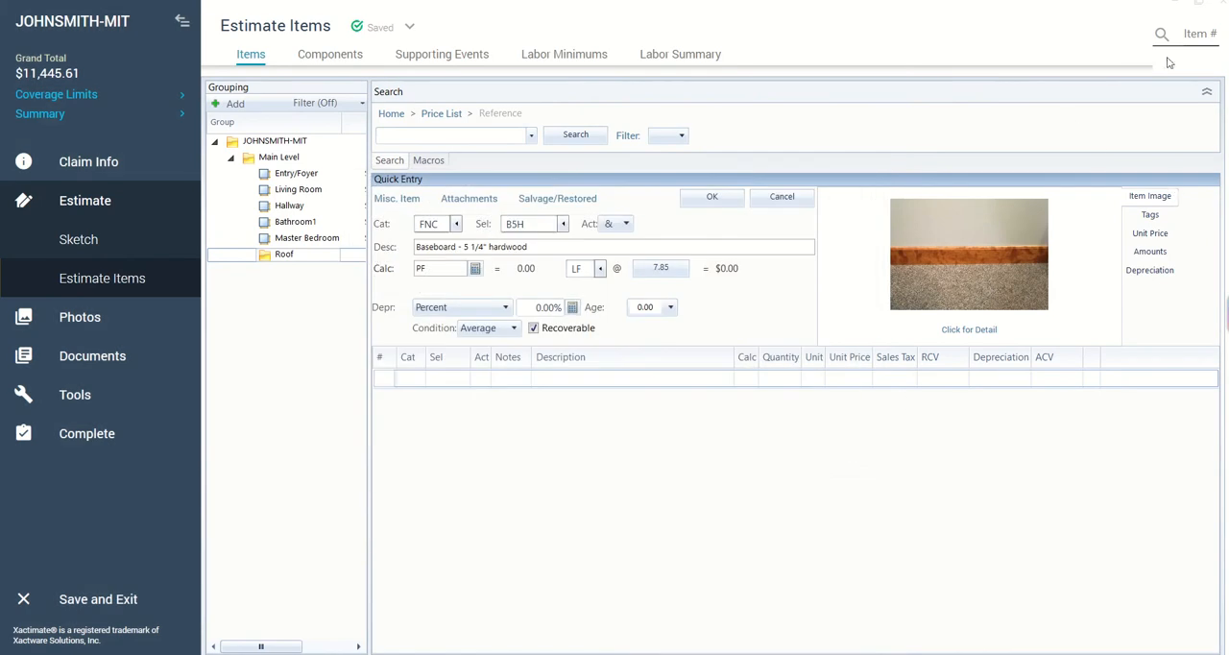
left_click(1197, 2)
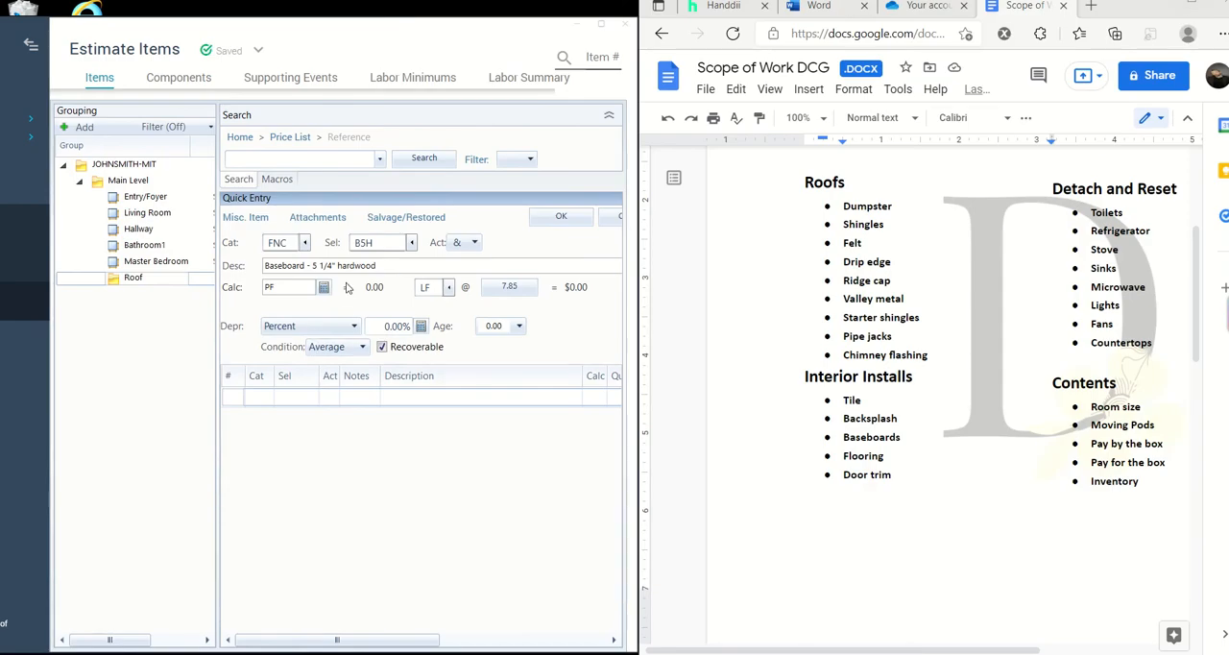
- Clear the baseboard description, filter the price list categories by "pain" and choose PNT (Painting)
left_click(402, 266)
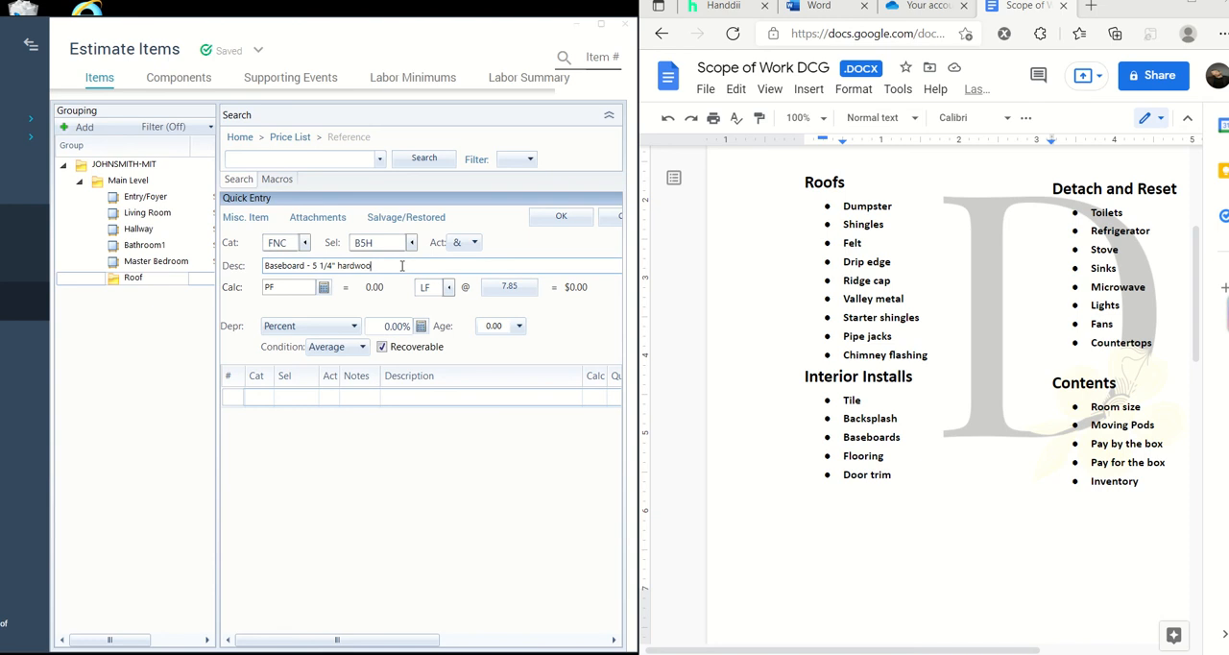
key("BackSpace")
key("BackSpace")
key("BackSpace")
key("BackSpace")
key("BackSpace")
key("BackSpace")
key("BackSpace")
key("BackSpace")
key("BackSpace")
key("BackSpace")
key("BackSpace")
key("BackSpace")
key("BackSpace")
key("BackSpace")
key("BackSpace")
key("BackSpace")
key("BackSpace")
key("BackSpace")
key("BackSpace")
key("BackSpace")
left_click(306, 243)
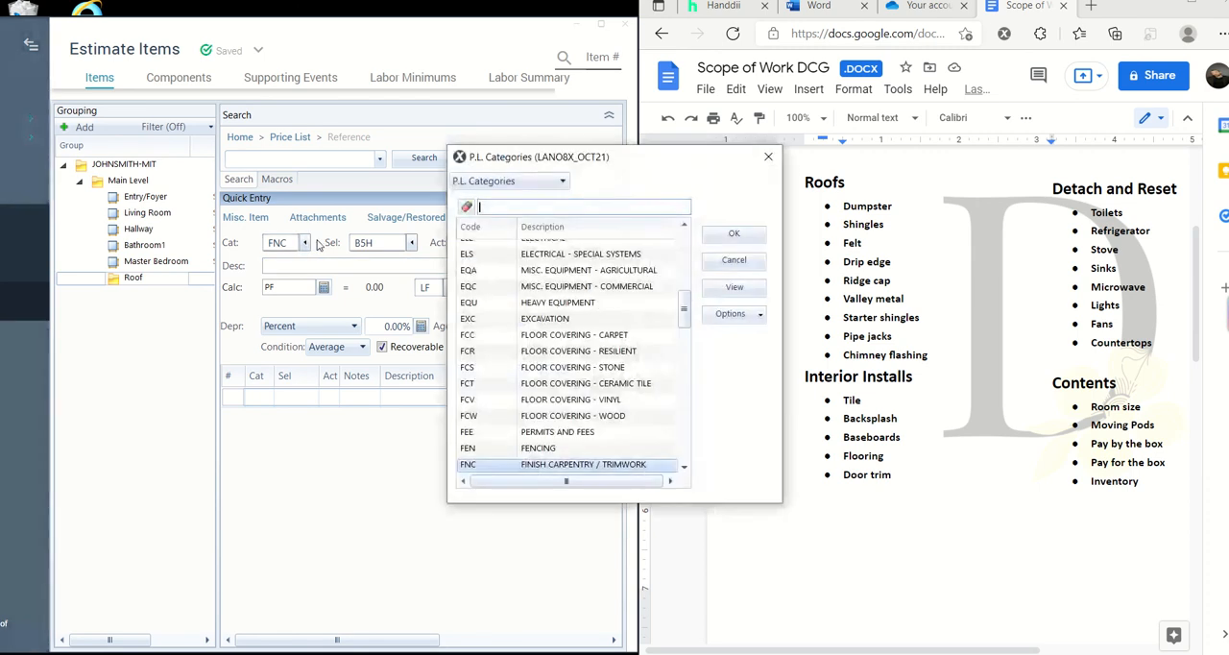
type("pain")
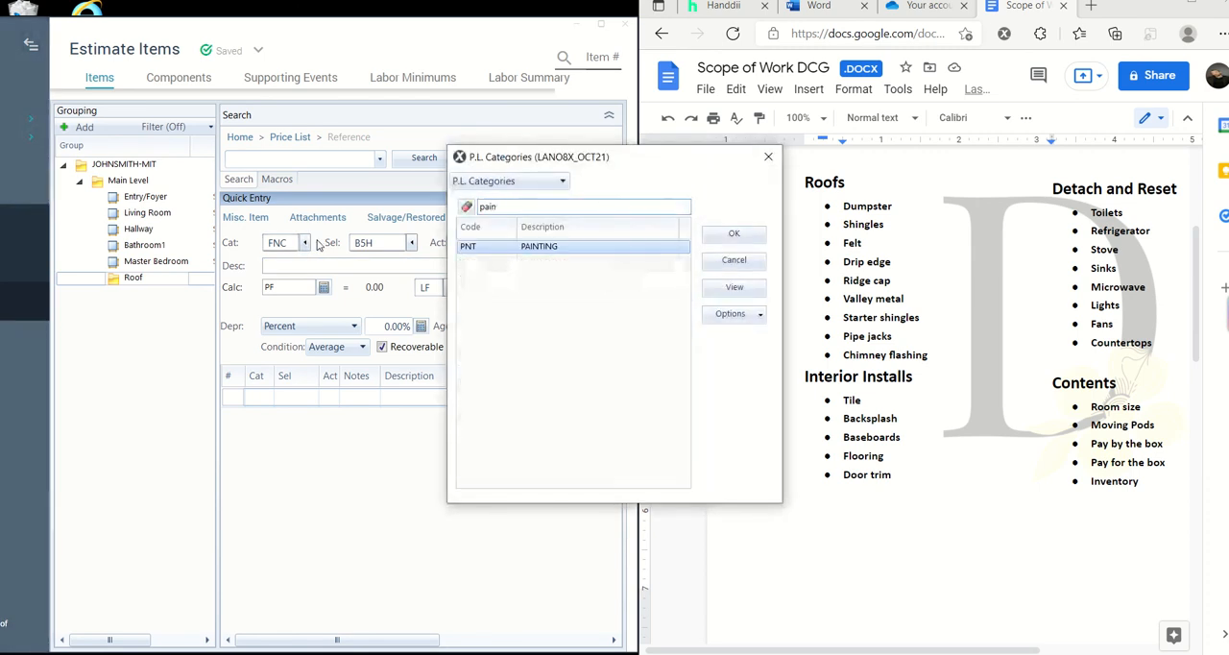
left_click(735, 235)
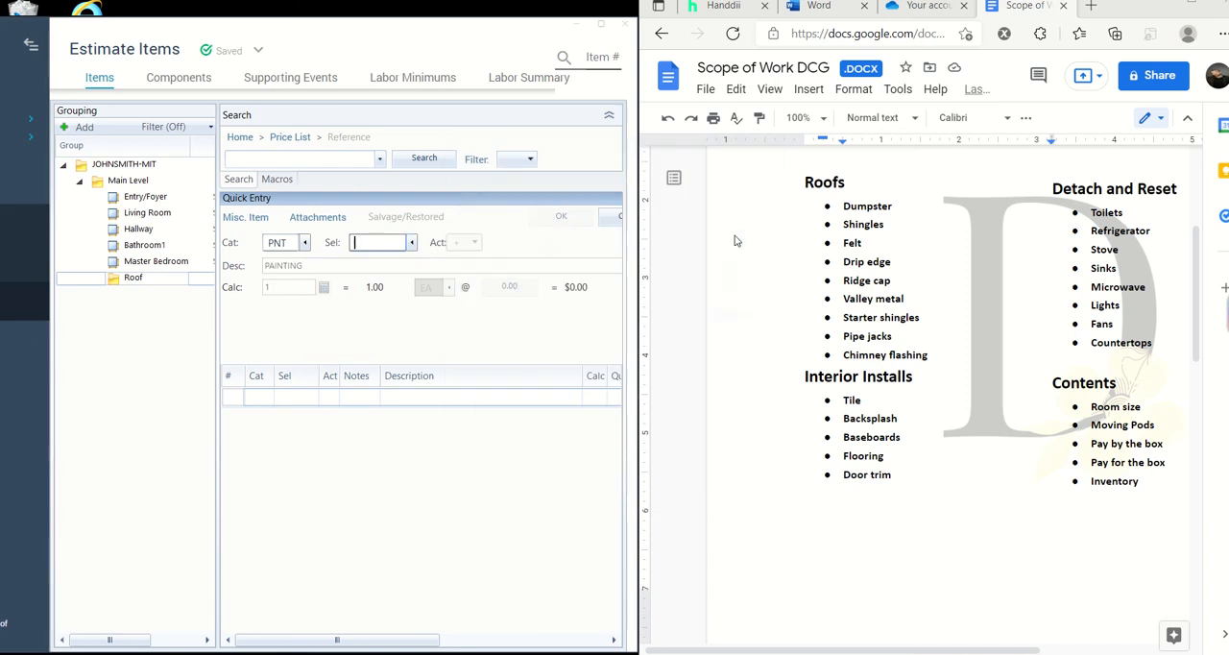
- Search the painting selectors for "base" and choose B, Paint baseboard - one coat
left_click(411, 243)
type("base")
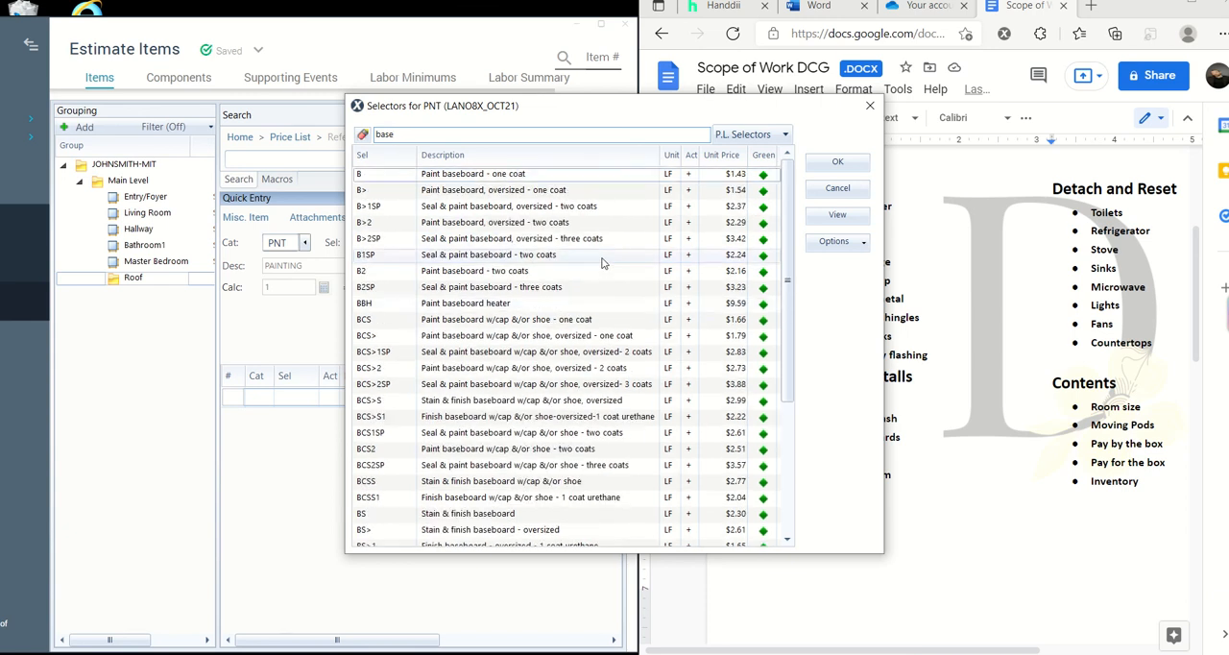
left_click(607, 180)
left_click(837, 163)
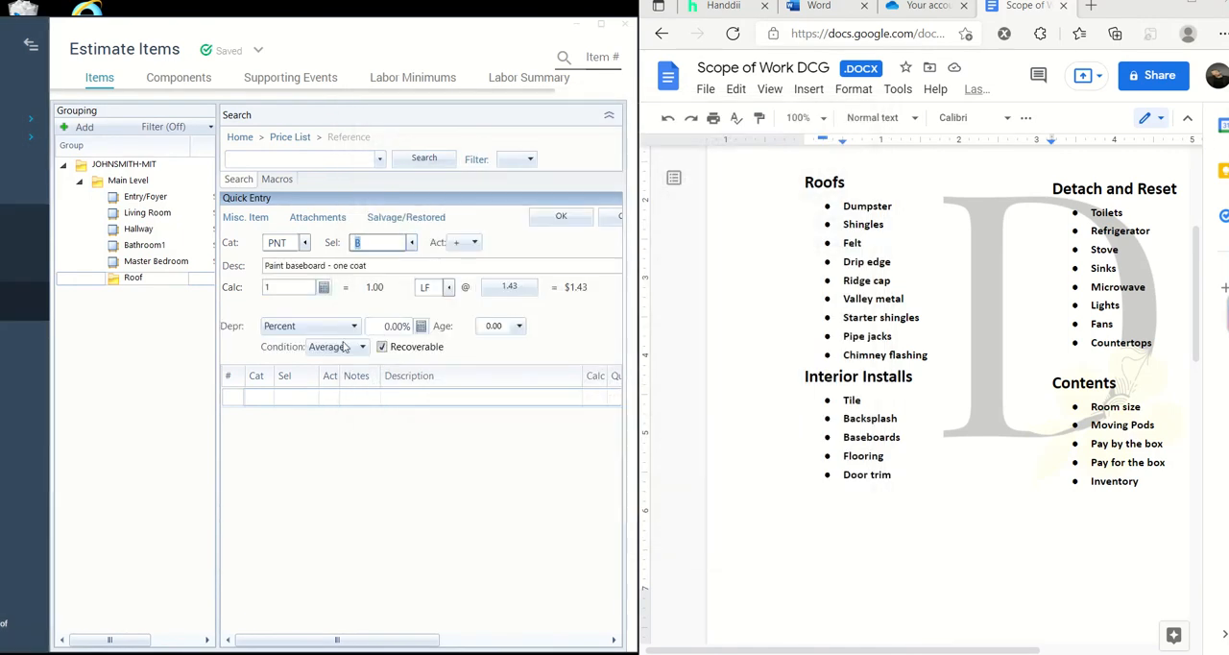
- Enter a quantity of 50 for the paint baseboard item, clear it again and keep PNT (Painting) as the category
left_click(295, 285)
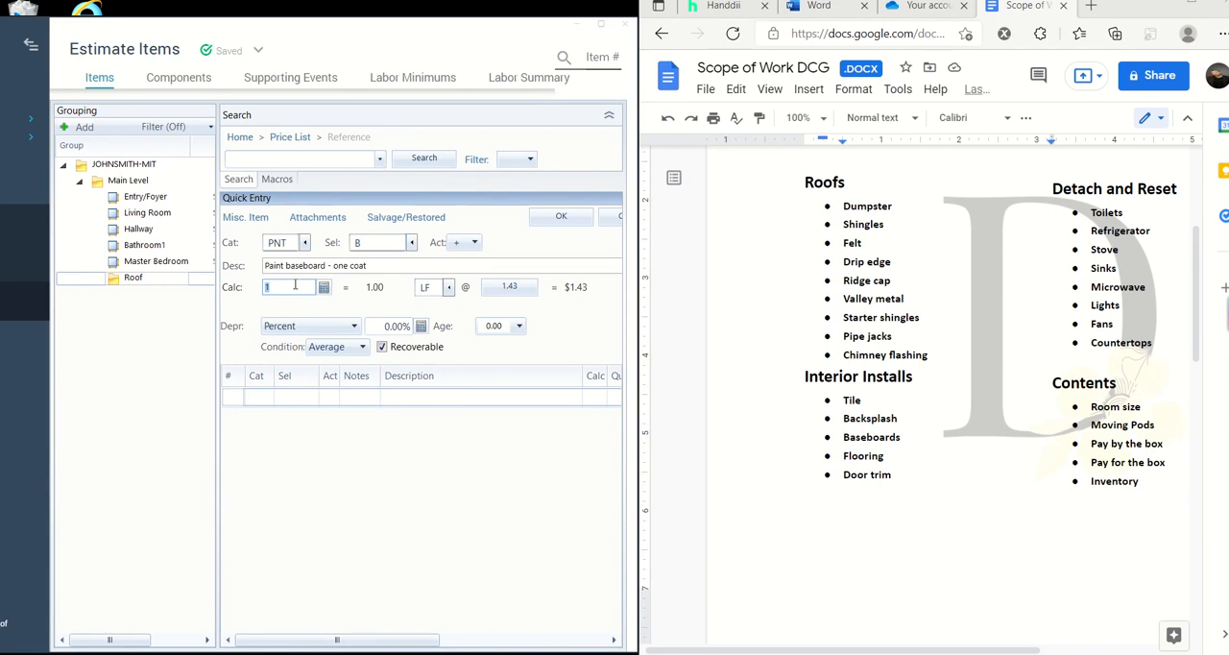
type("50")
key("BackSpace")
key("BackSpace")
left_click(304, 243)
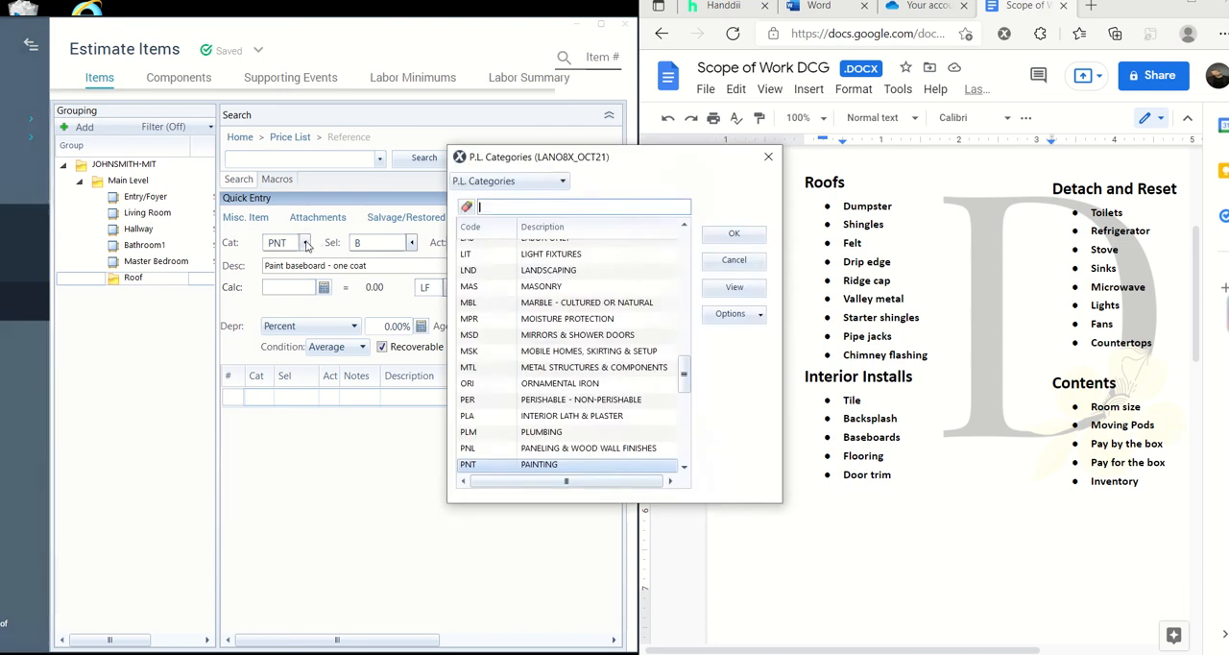
scroll(576, 374, "down", 1)
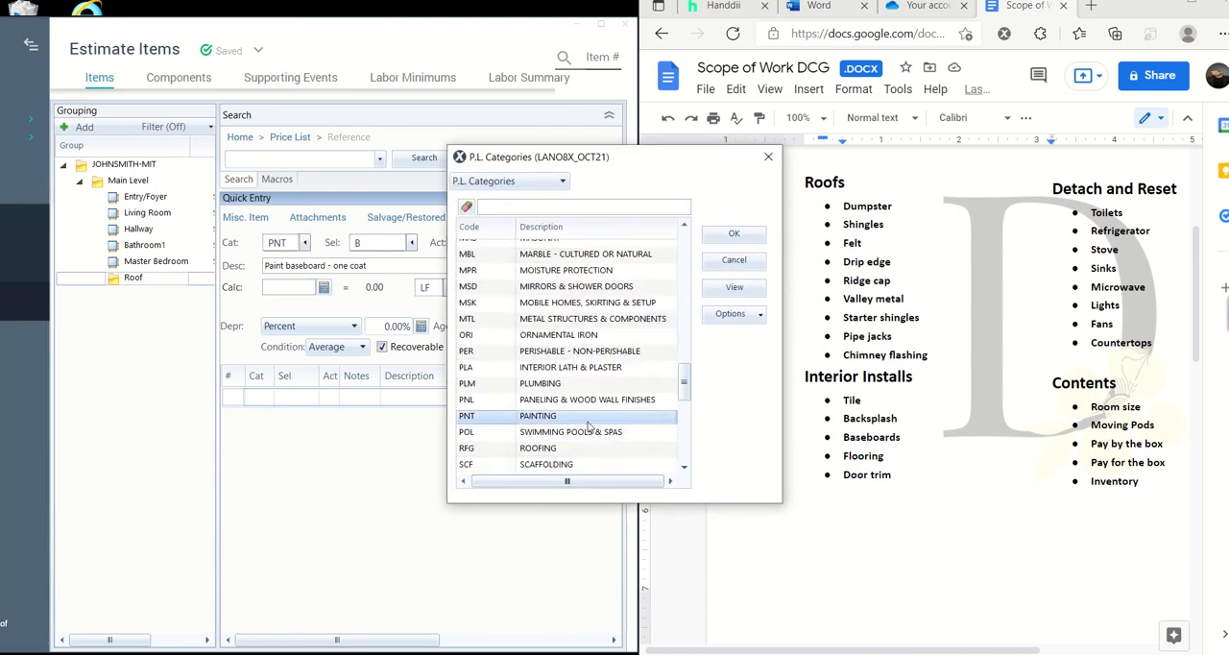
left_click(742, 234)
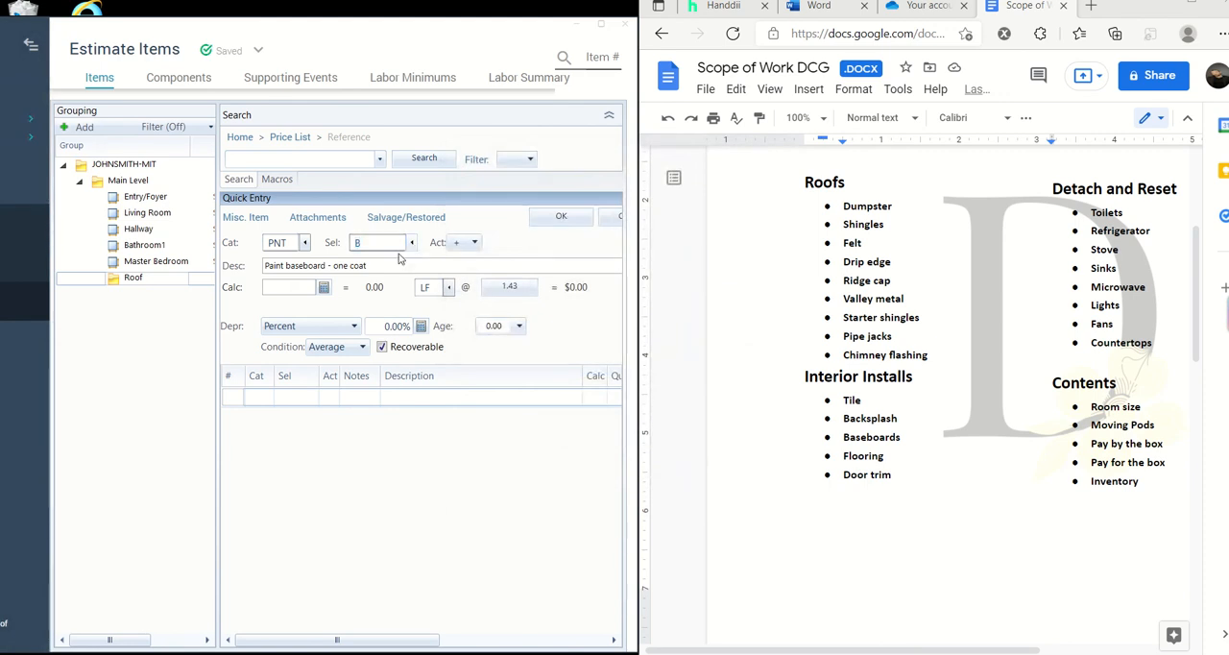
- Search the painting selectors for "prep" and choose MASKLF, Mask and prep for paint - plastic, paper, tape (per LF)
left_click(413, 246)
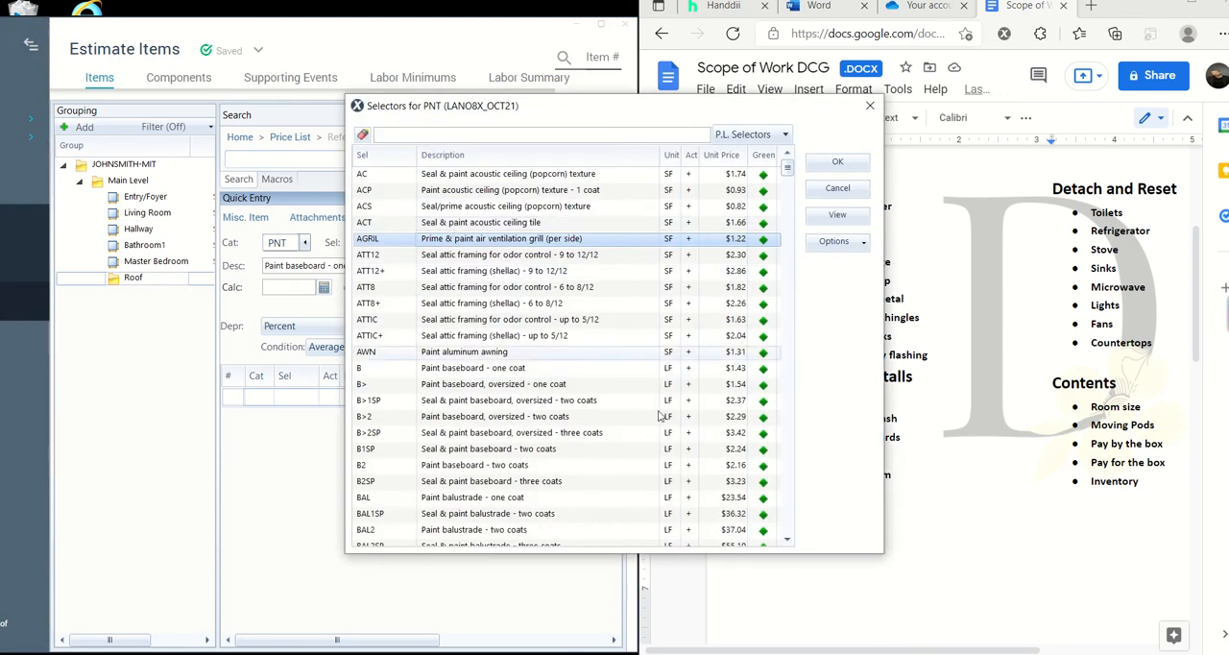
left_click(569, 137)
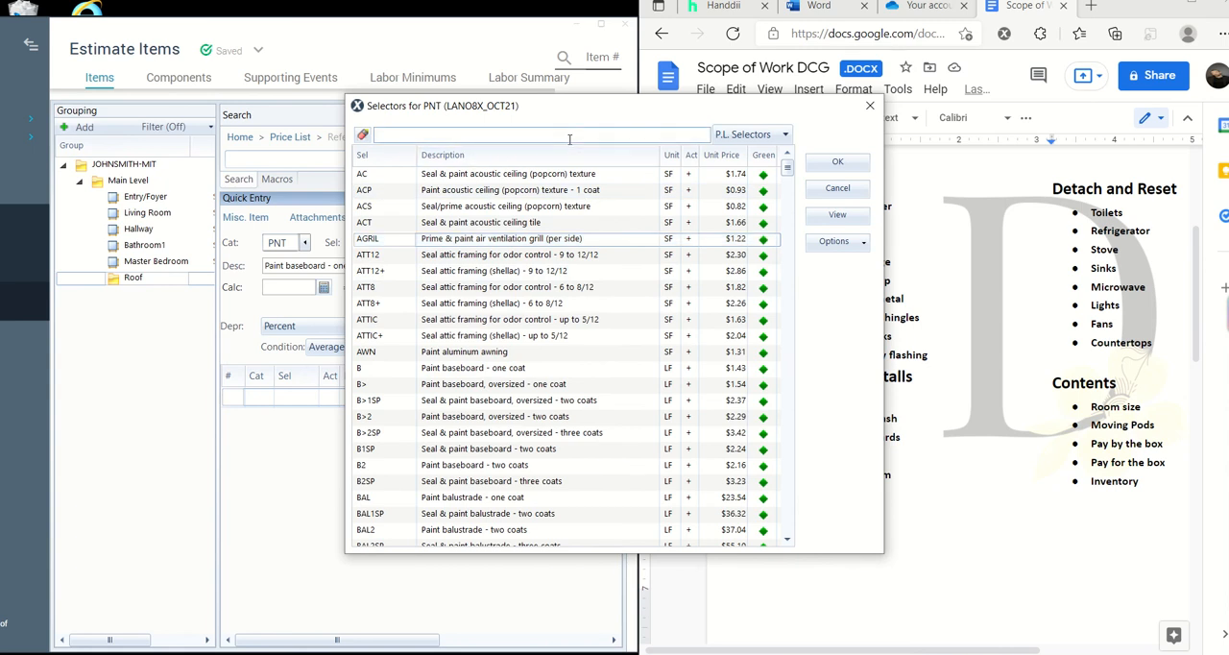
type("paint")
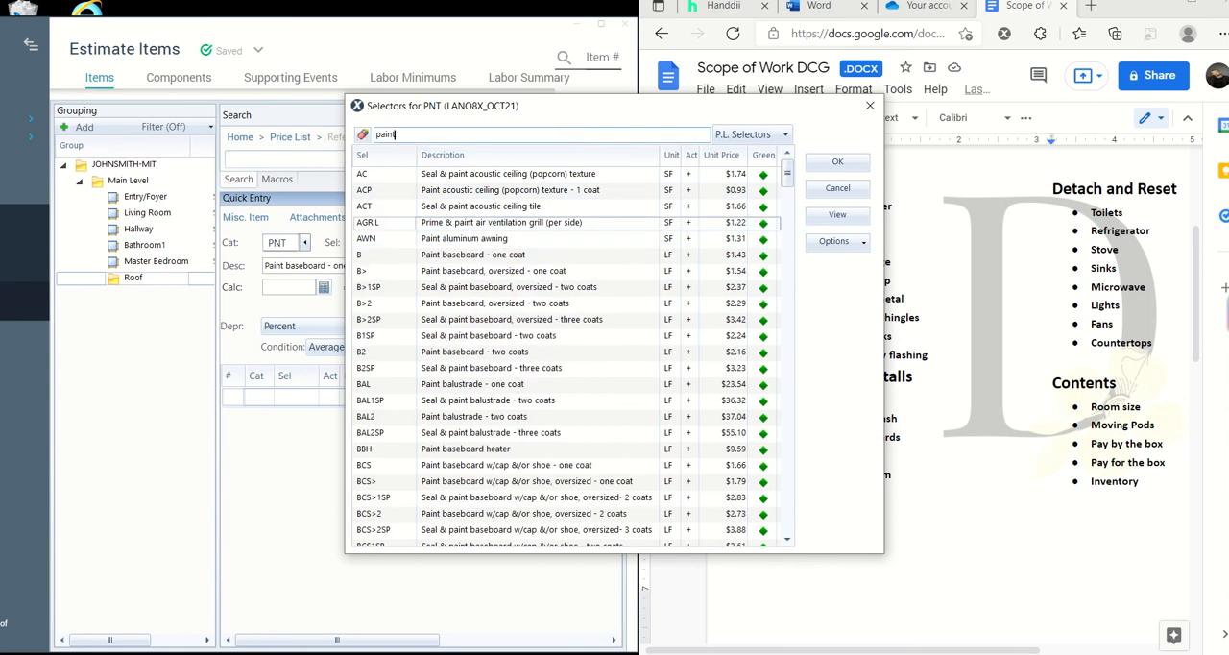
type(" the")
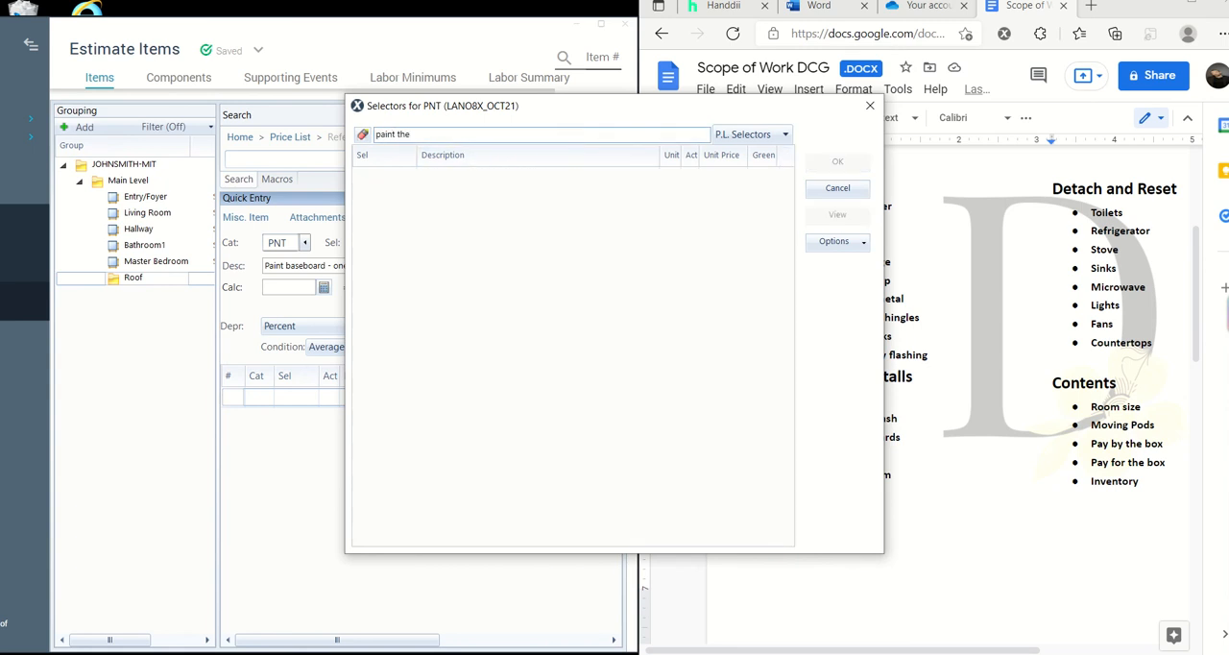
key("BackSpace")
key("BackSpace")
key("BackSpace")
key("BackSpace")
type("prep")
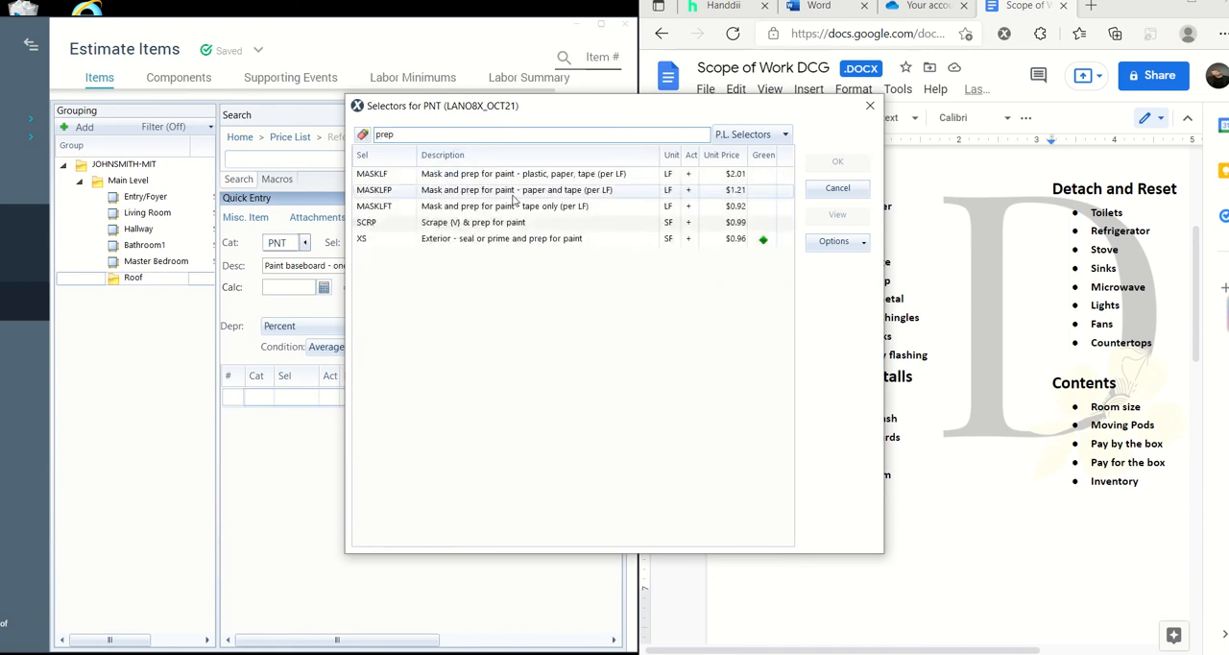
left_click(491, 178)
left_click(831, 164)
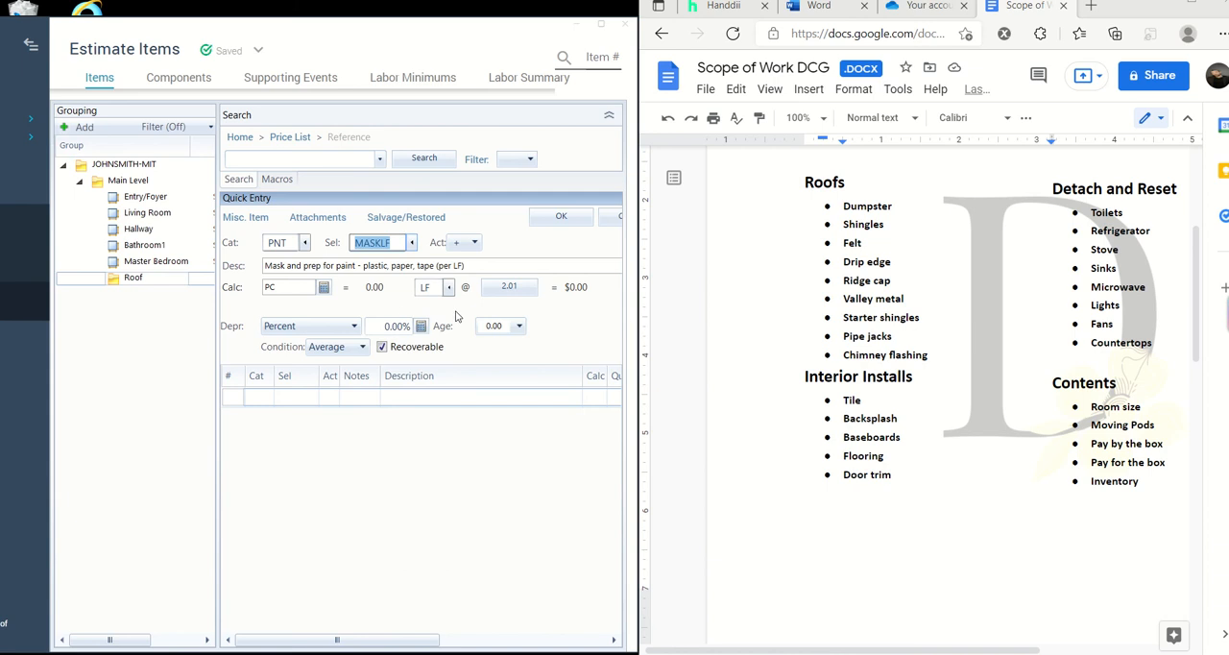
- Filter the price list categories by "dry" and choose DRY (Drywall) for the line item
left_click(305, 243)
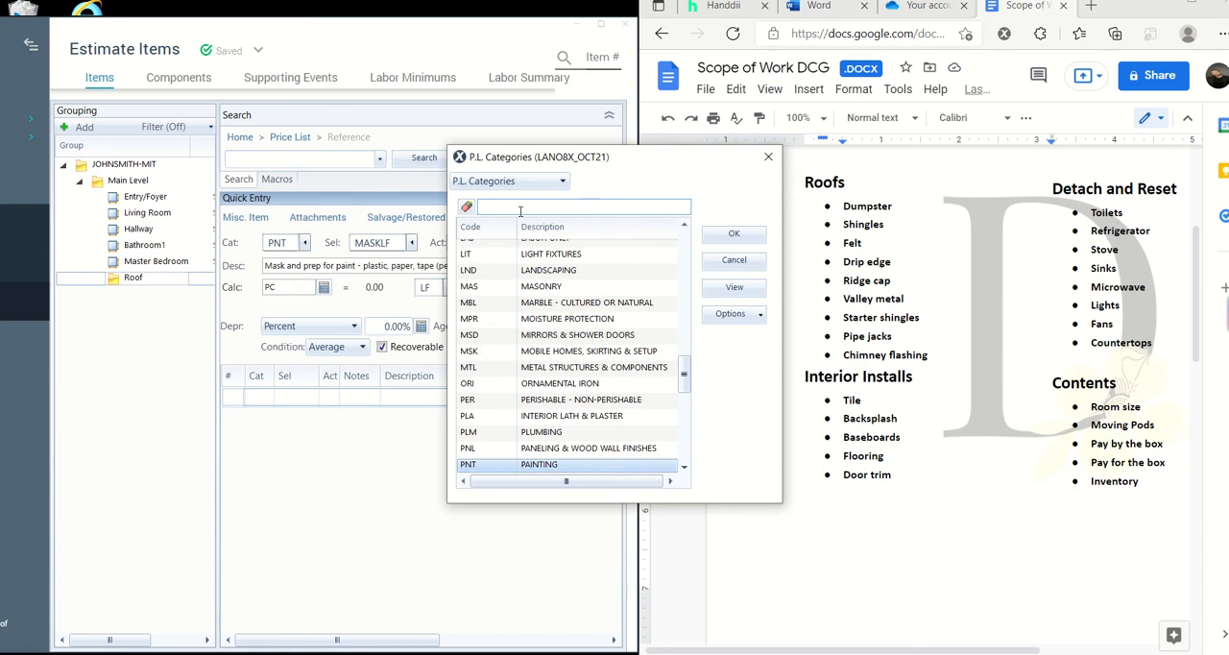
type("dry")
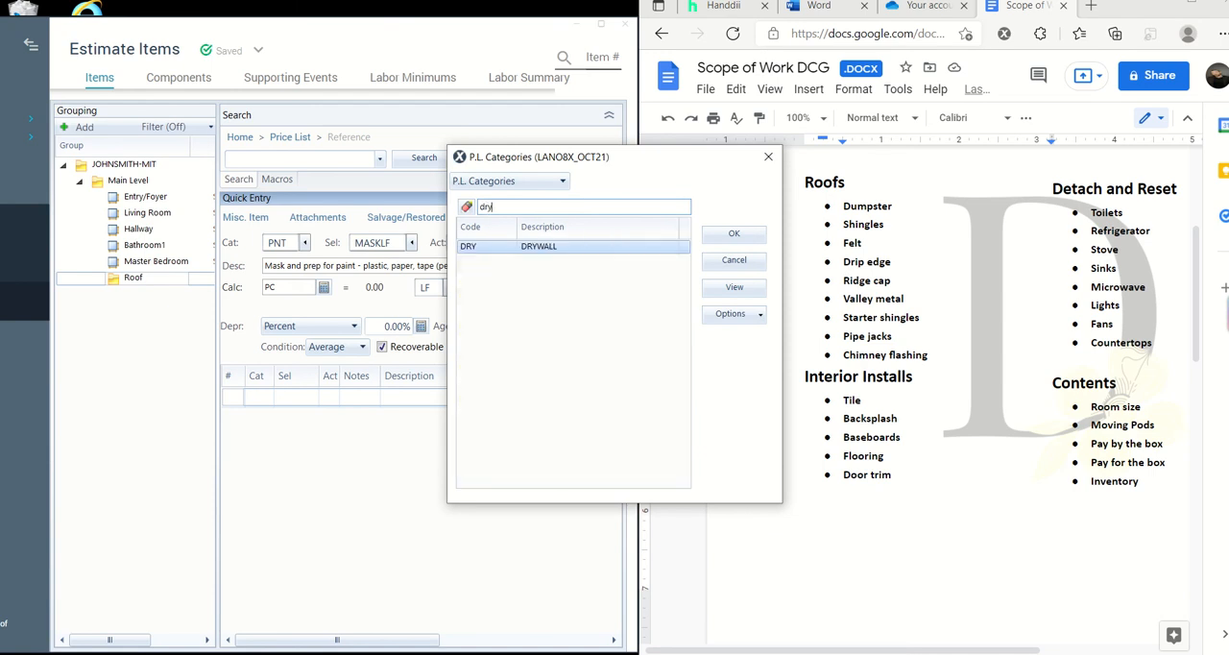
left_click(745, 240)
- Browse the drywall selectors to compare the 1/2", 1/4" and 5/8" drywall options and their finishes
left_click(411, 242)
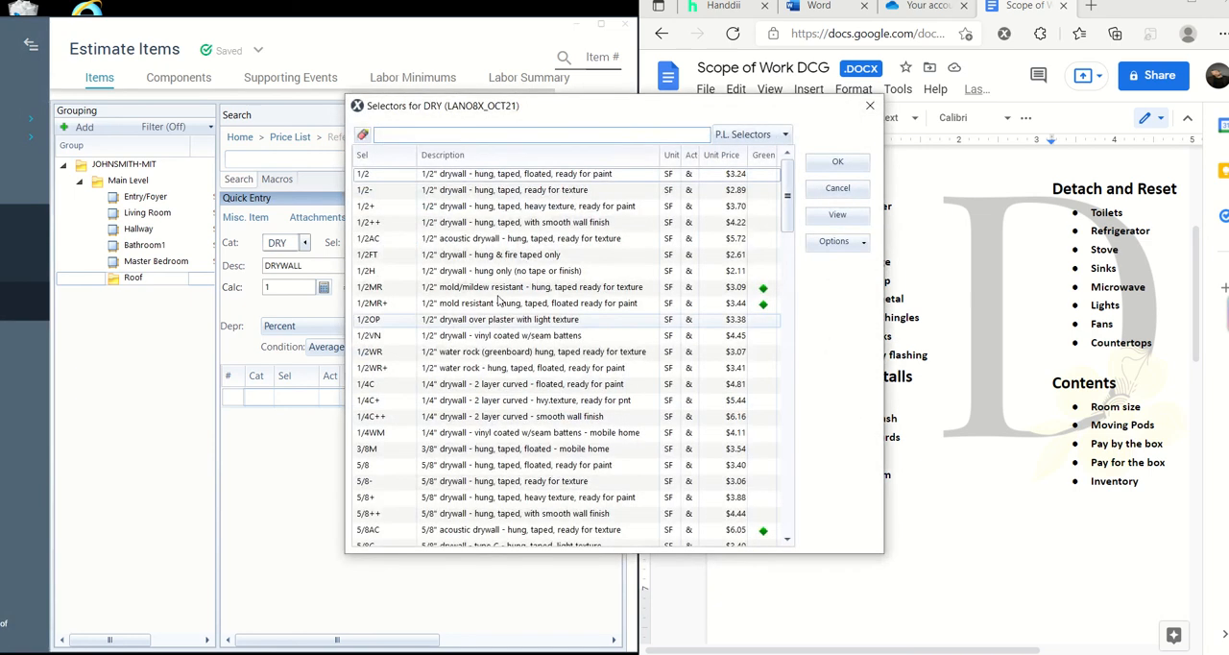
scroll(492, 250, "down", 1)
scroll(491, 250, "up", 1)
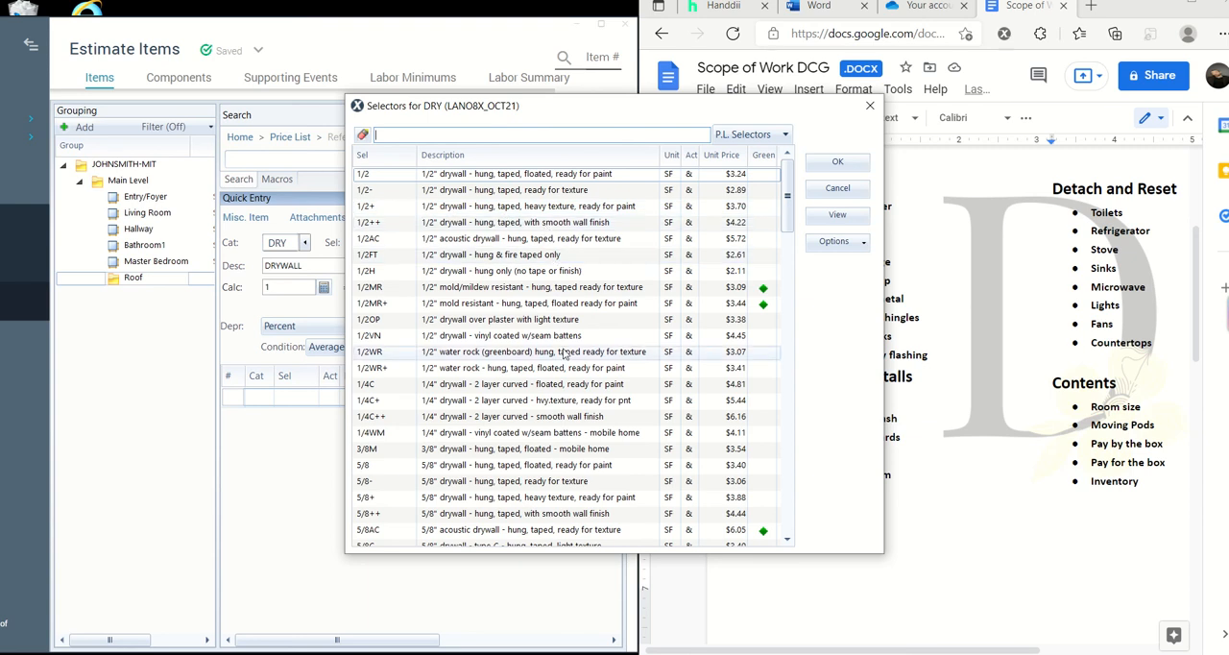
scroll(564, 354, "down", 1)
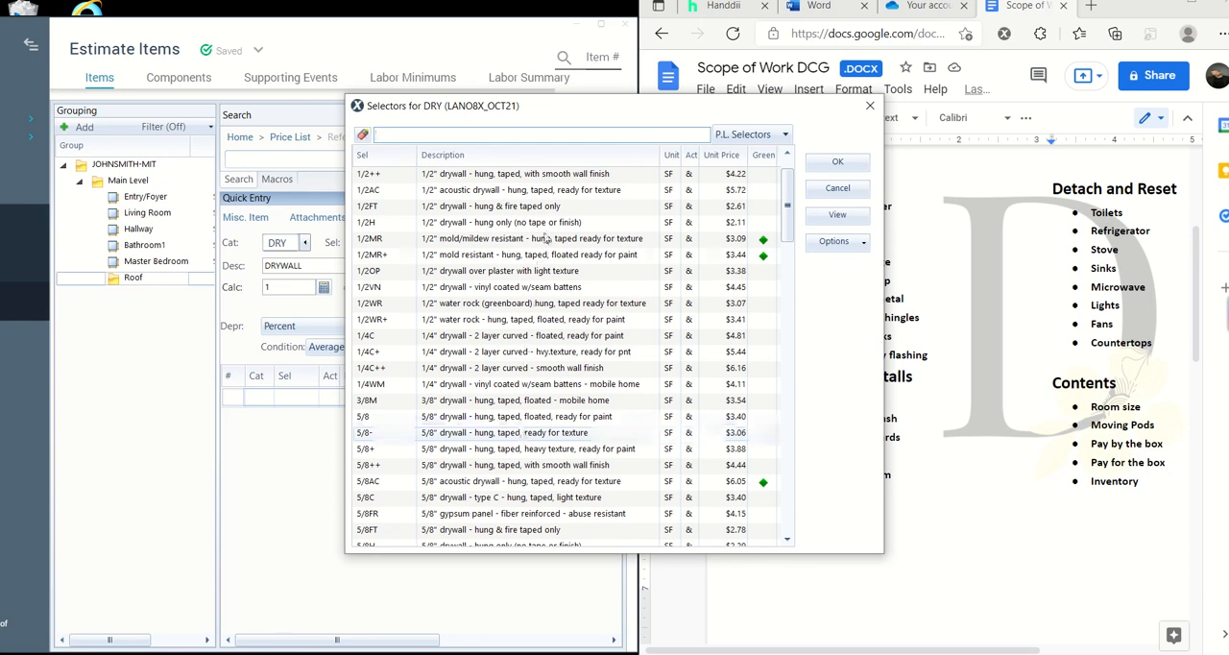
scroll(555, 247, "up", 1)
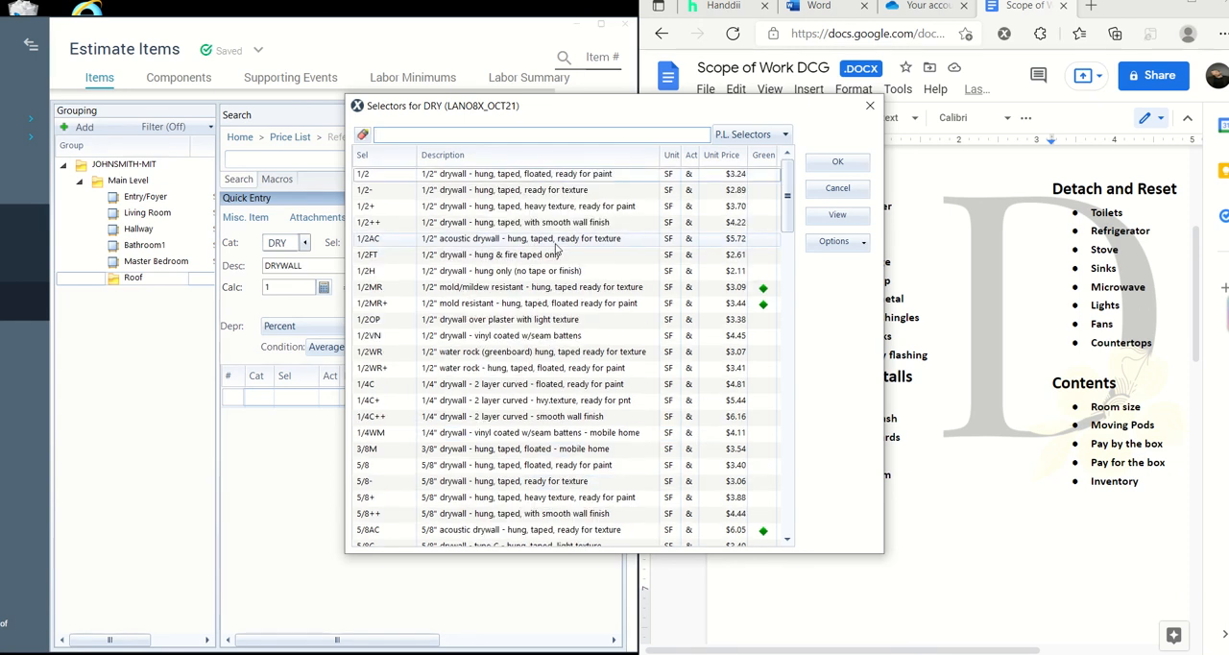
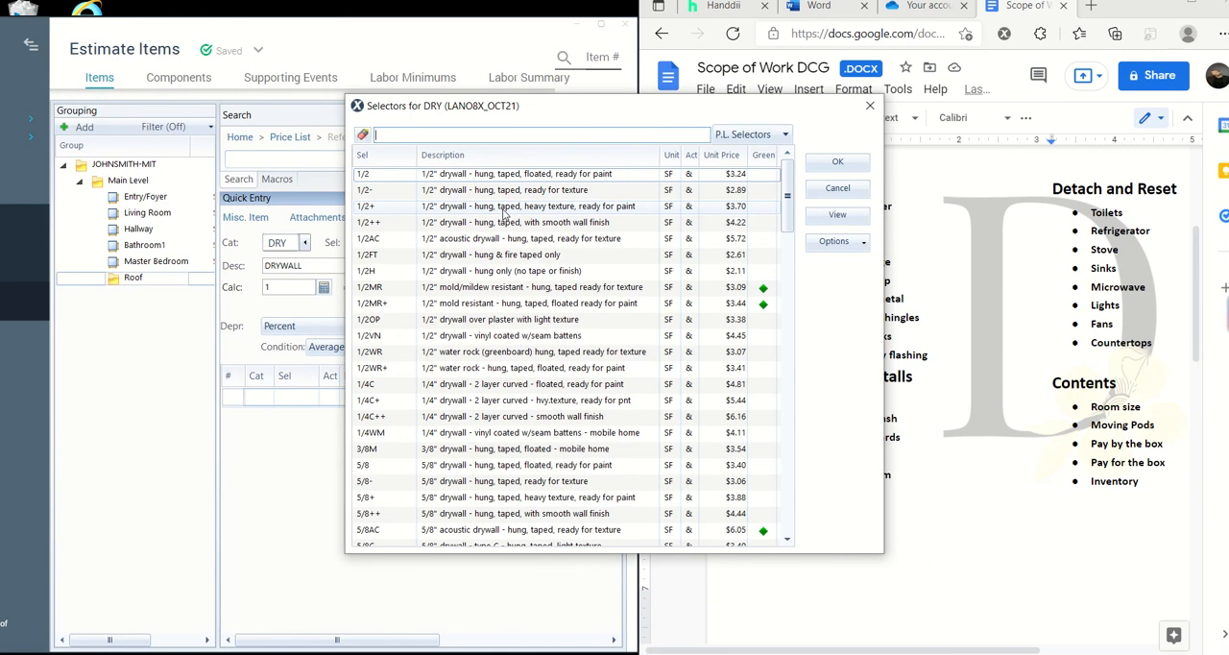
- Add the 1/2+ drywall item (hung, taped, heavy texture, ready for paint) to the estimate with a quantity of 25
left_click(598, 209)
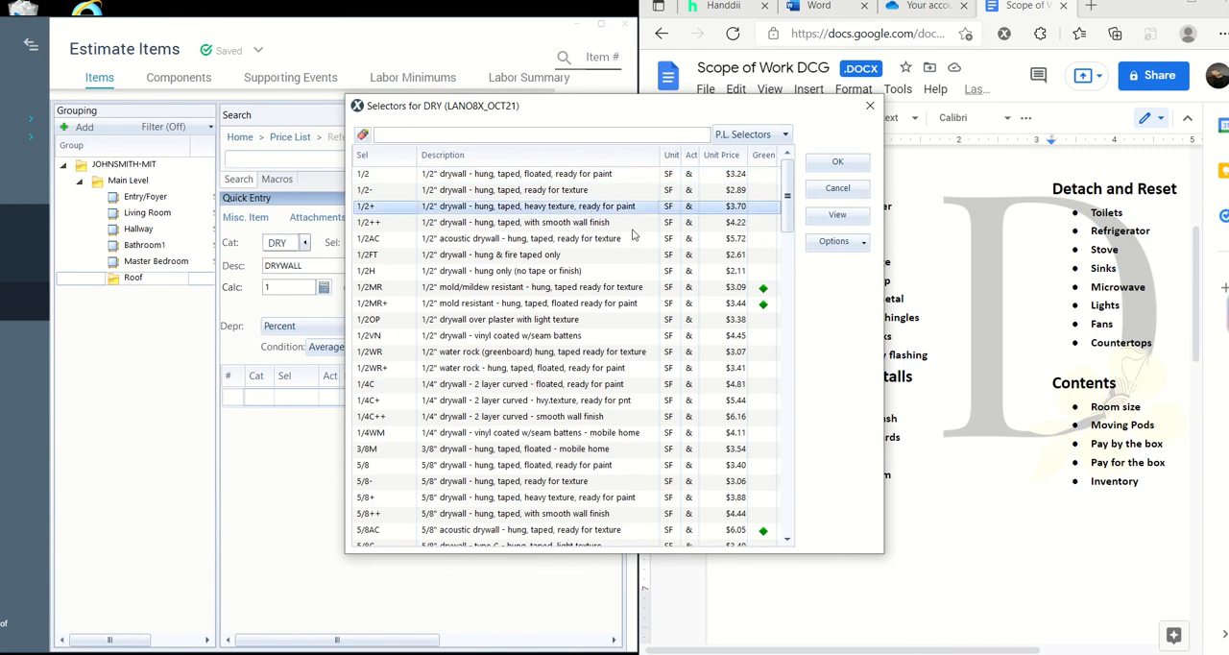
left_click(836, 165)
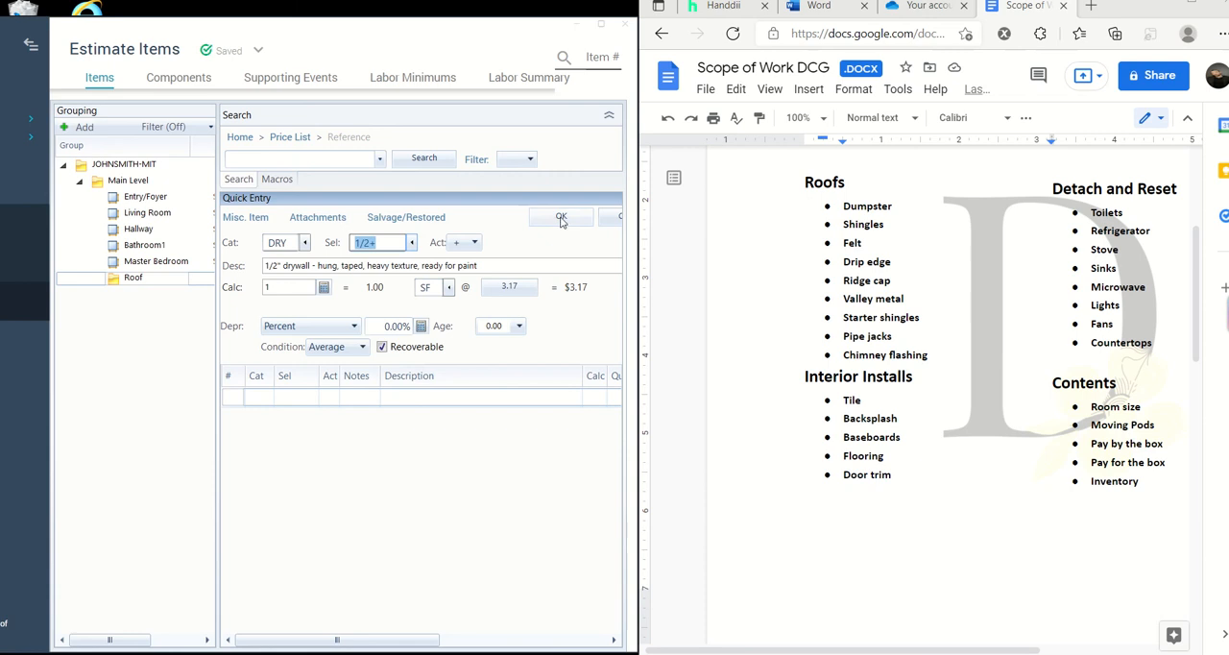
left_click(288, 290)
type("25")
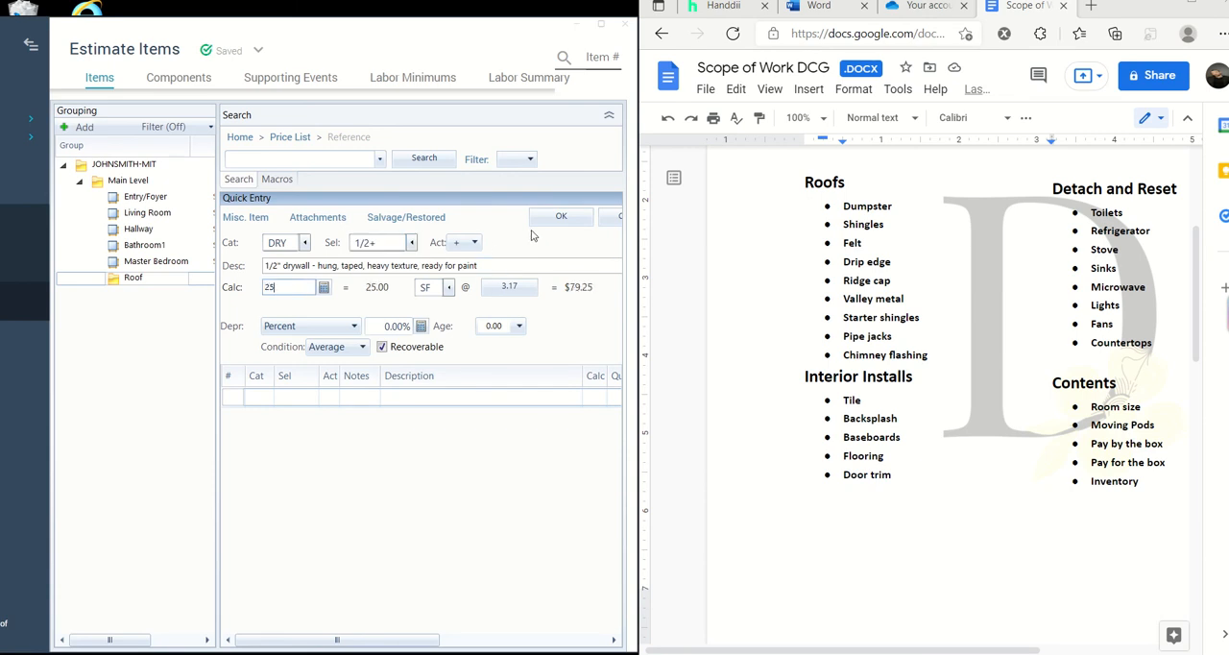
left_click(567, 217)
- Filter the price list categories by "paint" and choose PNT (Painting) for a new line item
left_click(305, 244)
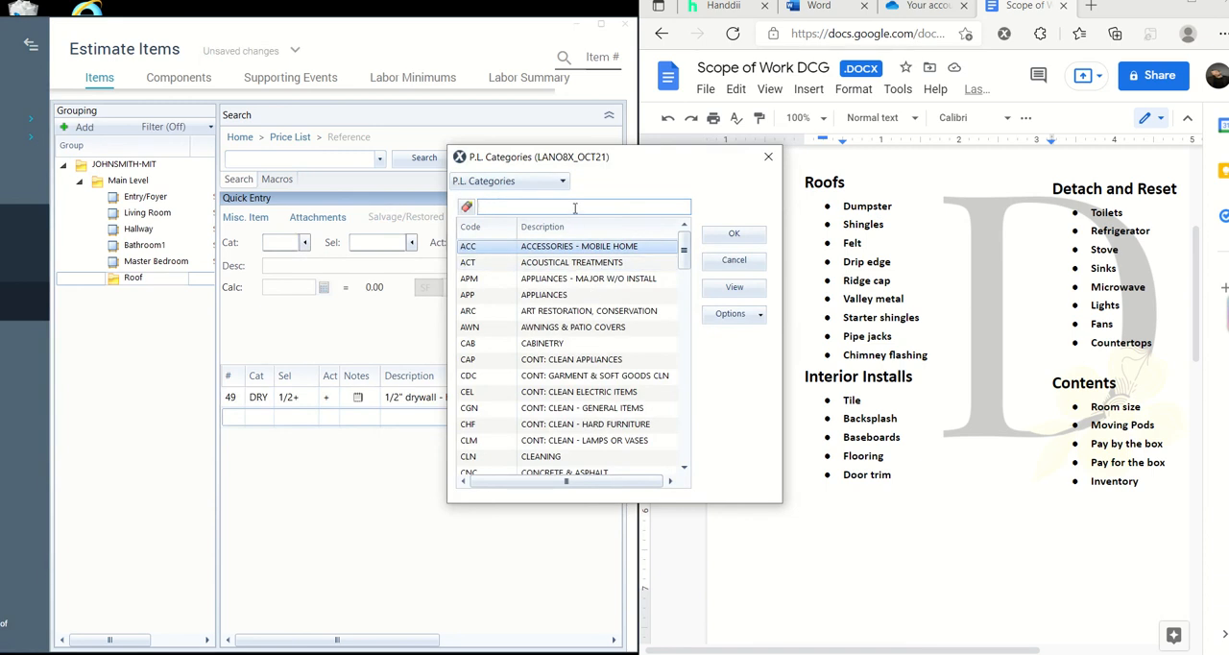
type("piant")
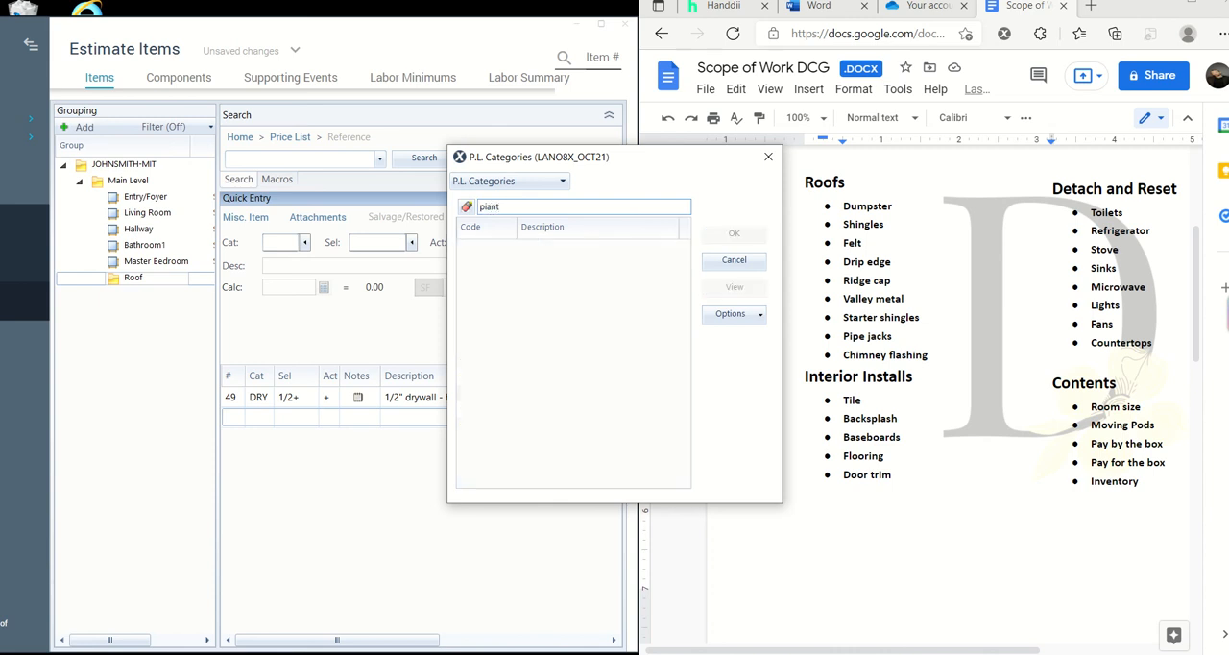
type("n")
key("BackSpace")
key("BackSpace")
key("BackSpace")
type("aint")
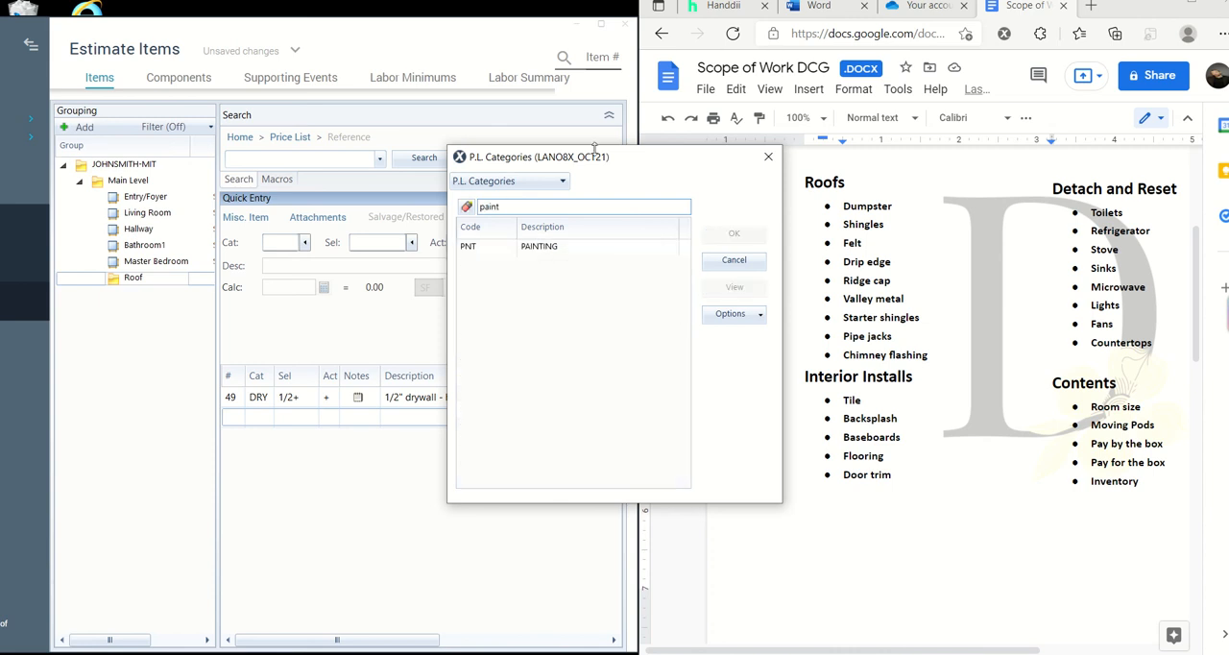
left_click(564, 245)
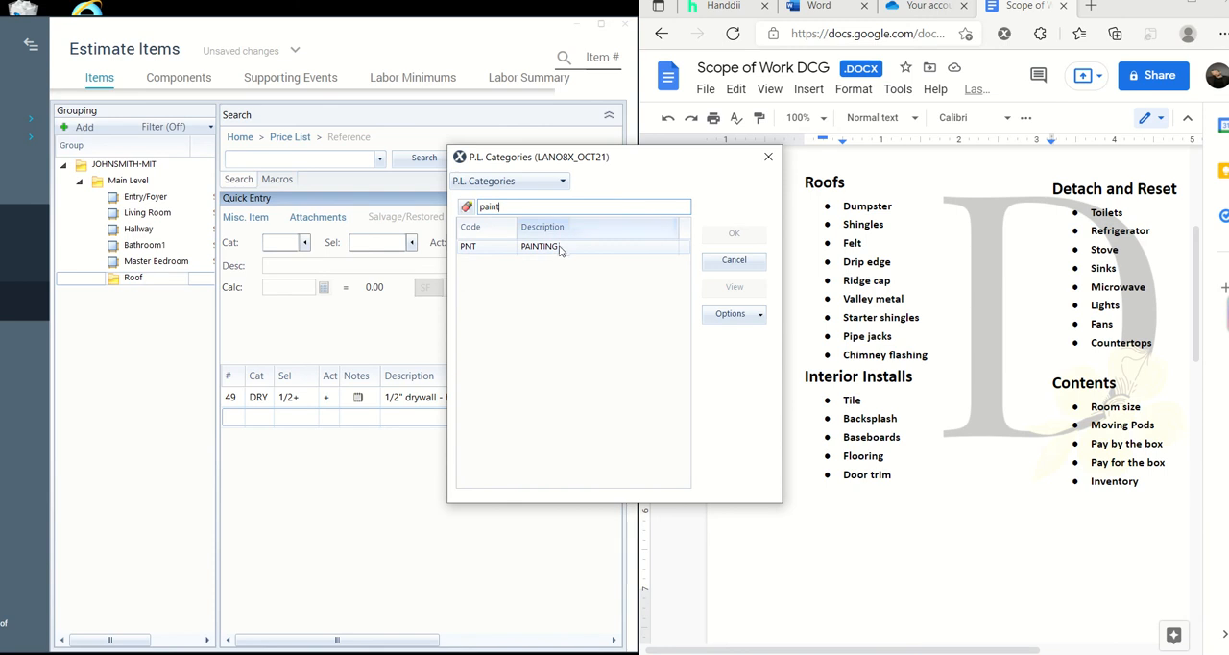
left_click(752, 239)
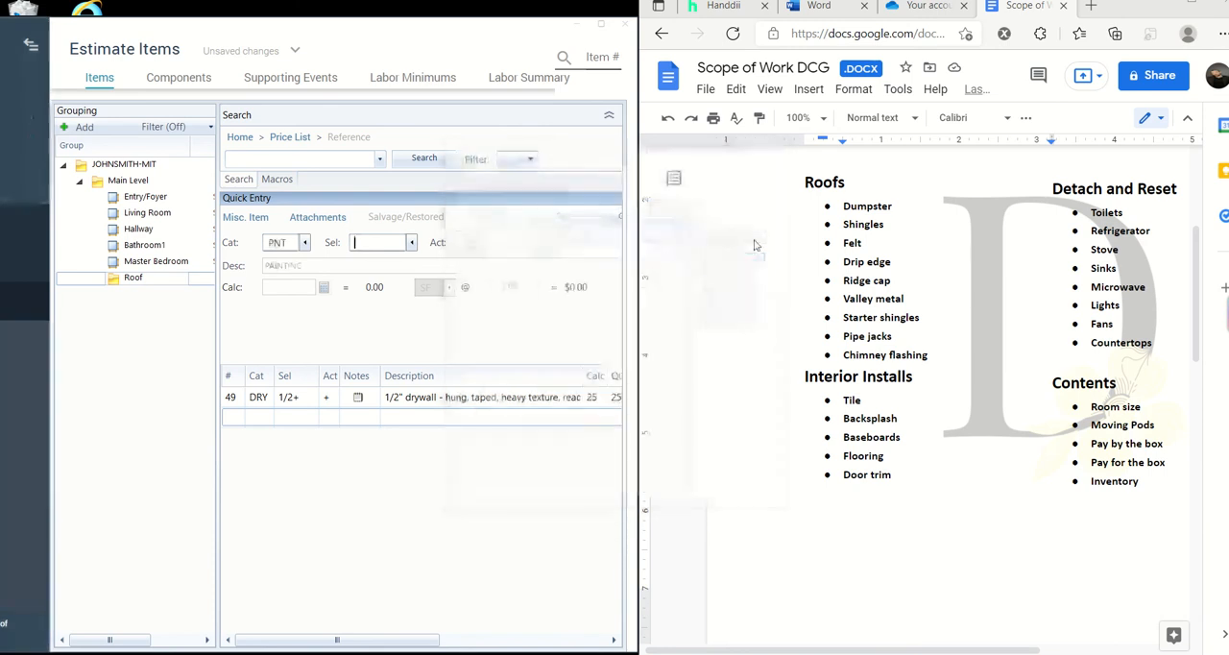
- Look through the painting selectors, filtering by "paint" and "p", and choose P, Paint - one coat
left_click(415, 243)
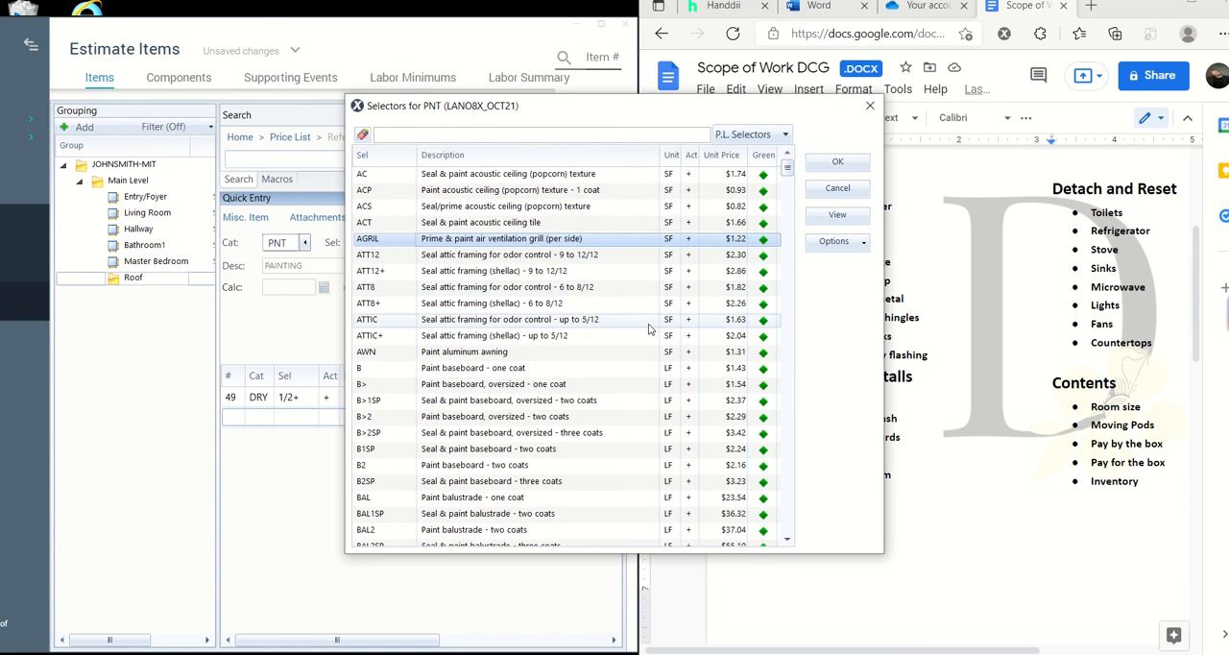
left_click(559, 135)
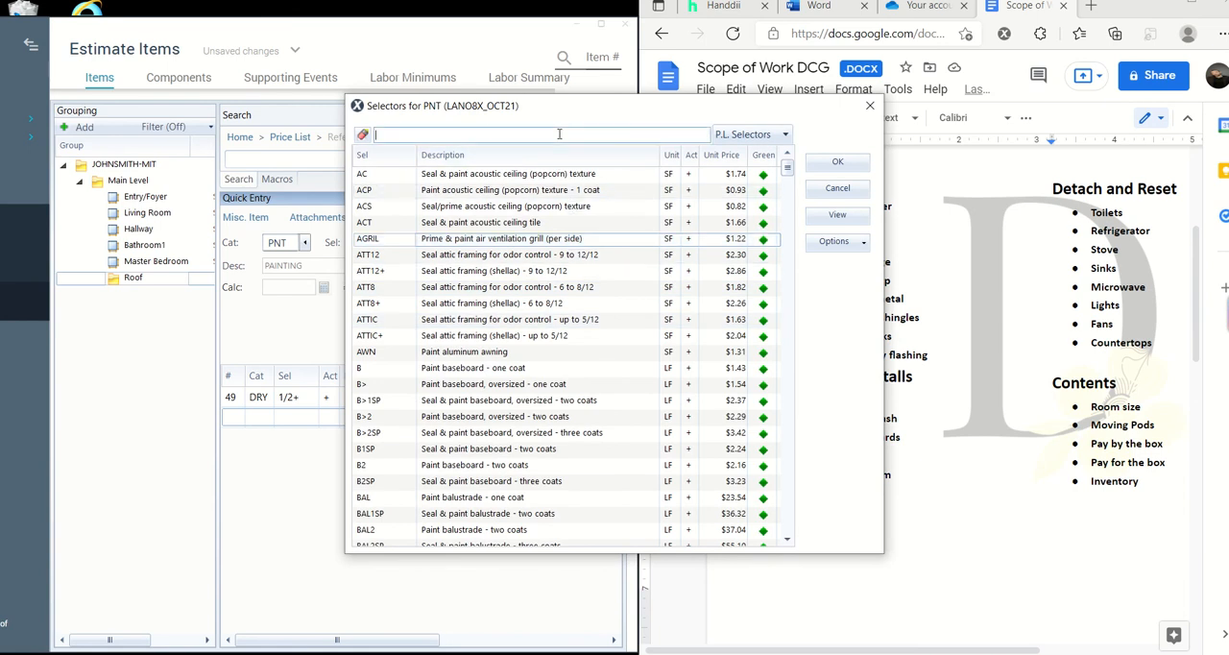
type("paint")
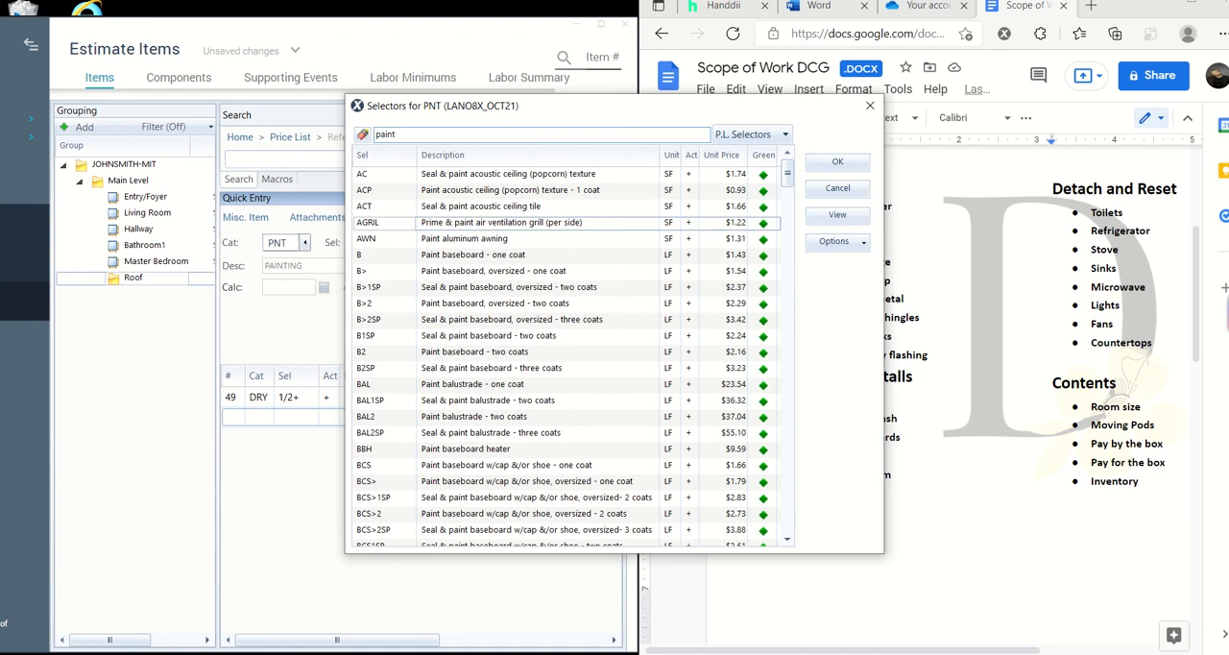
scroll(572, 360, "down", 1)
scroll(571, 361, "up", 1)
key("BackSpace")
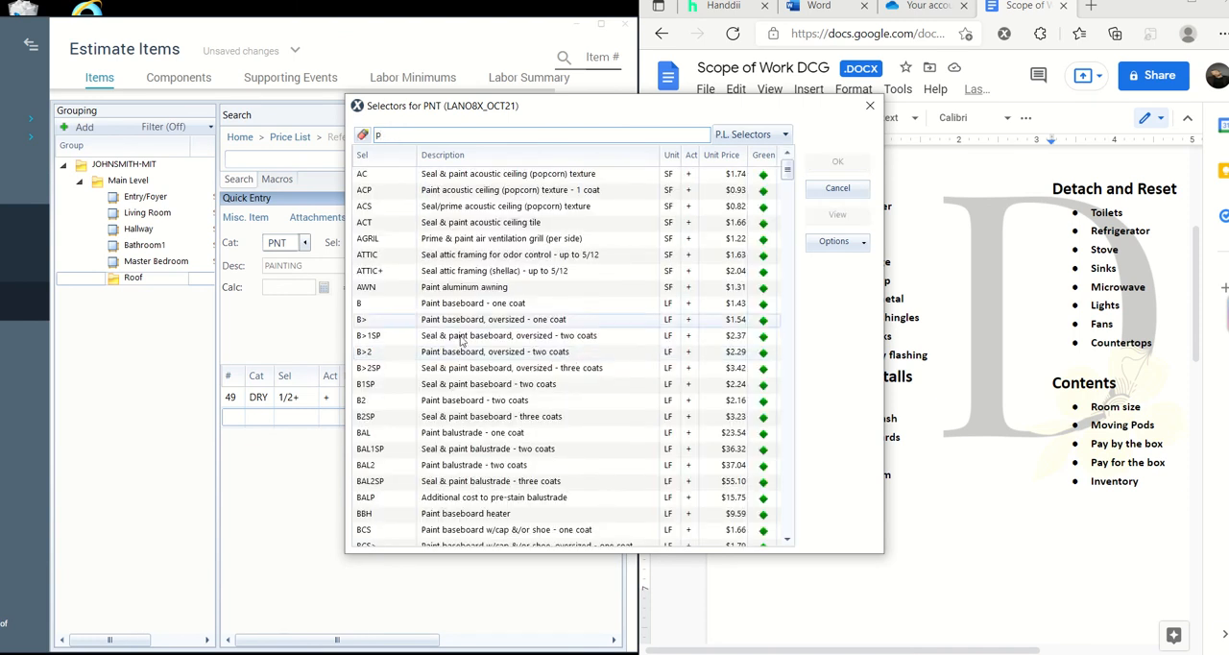
scroll(571, 360, "down", 11)
scroll(447, 483, "down", 12)
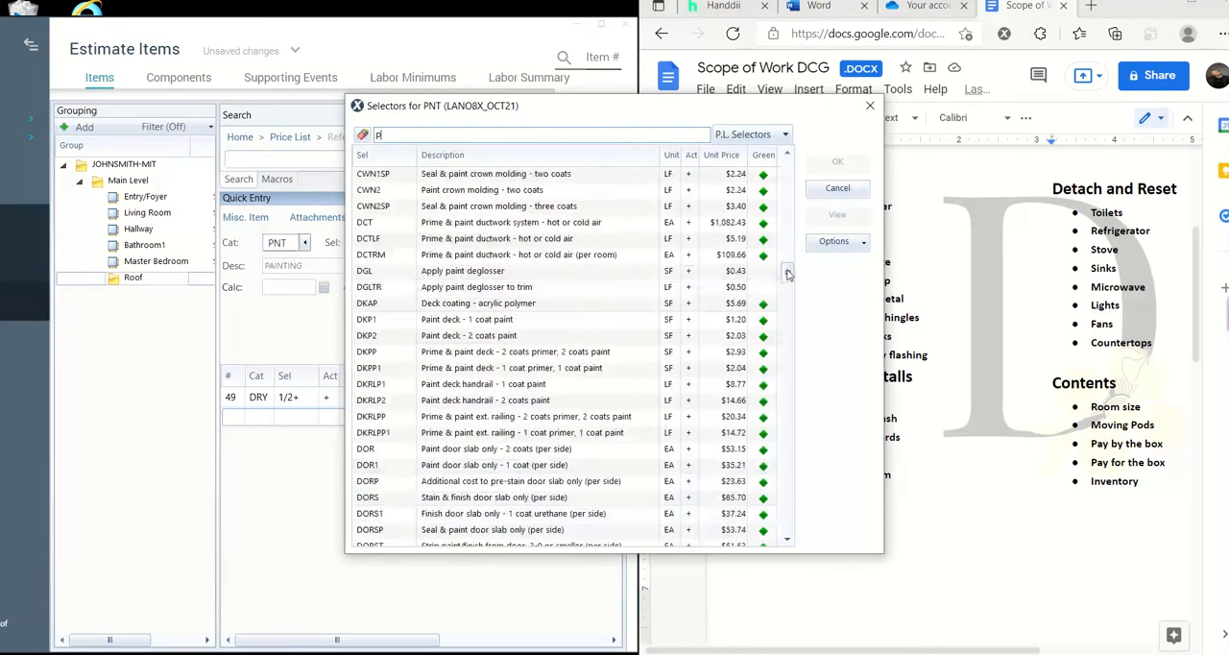
left_click_drag(787, 273, 790, 407)
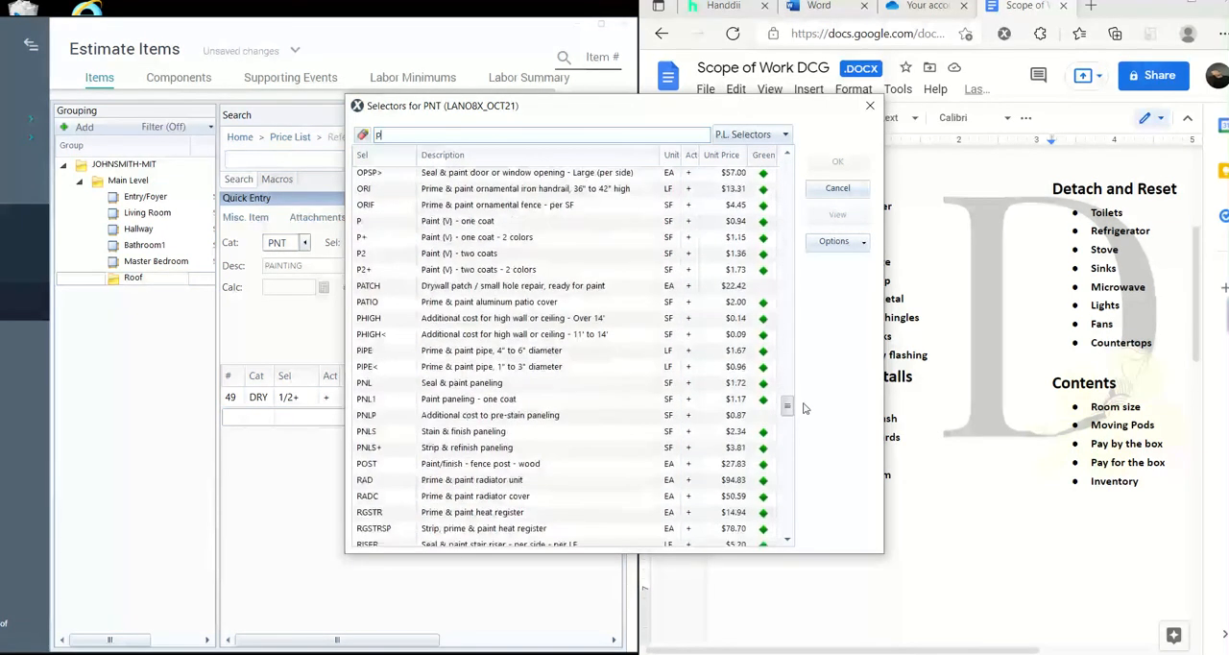
left_click(519, 228)
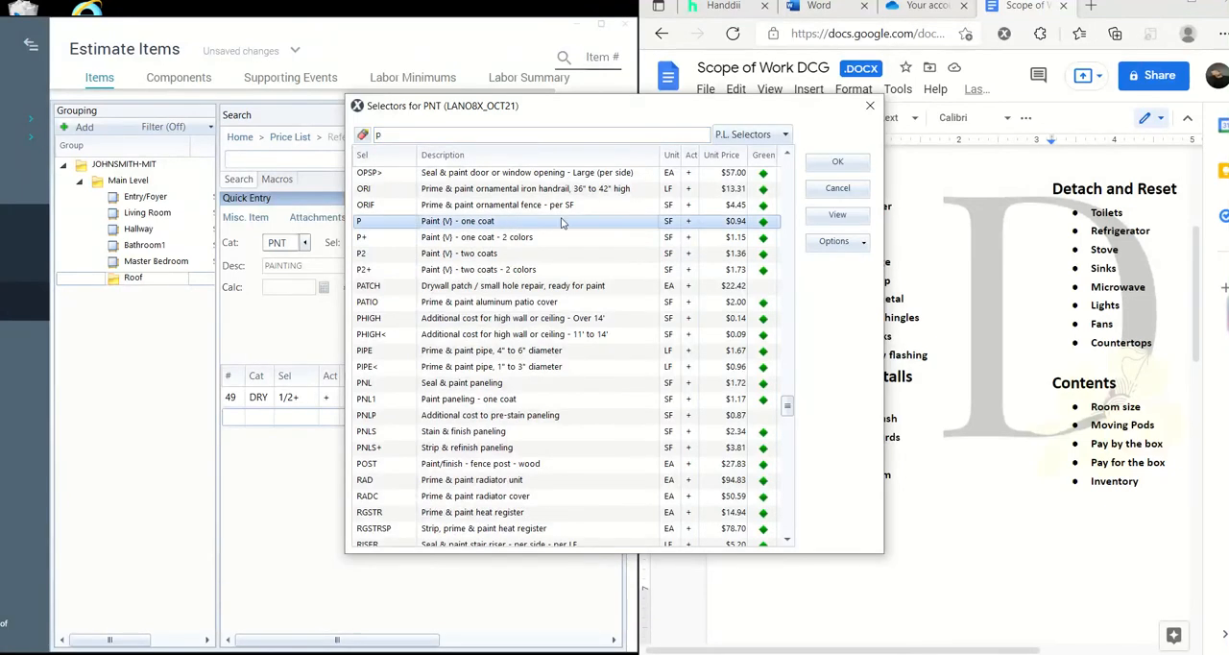
double_click(563, 223)
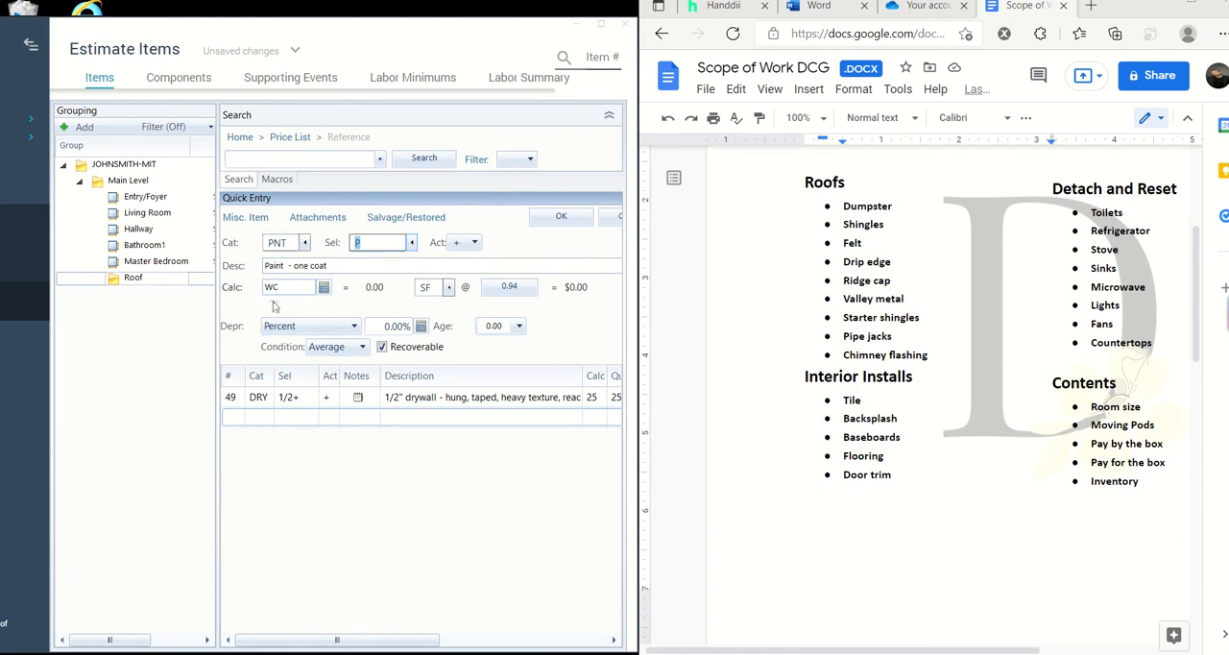
- Clear the preset calculation of the one-coat paint item
type(".")
left_click(306, 287)
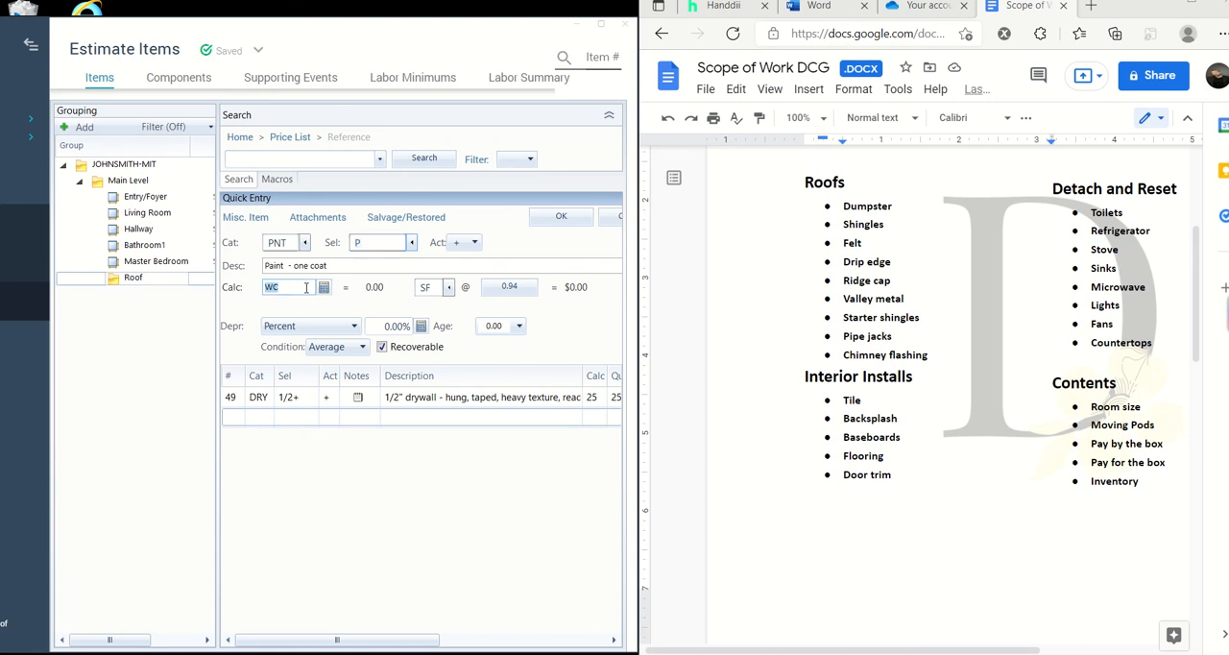
left_click(306, 287)
key("BackSpace")
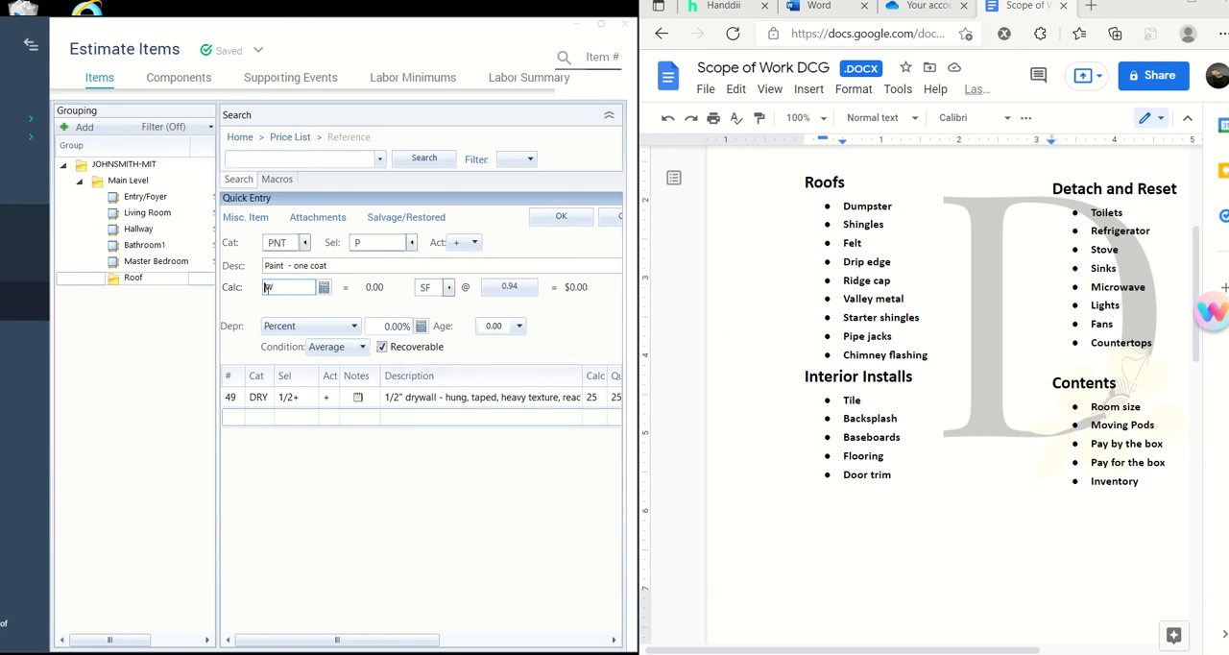
key("BackSpace")
- Change the line item's category to PLM (Plumbing)
left_click(305, 243)
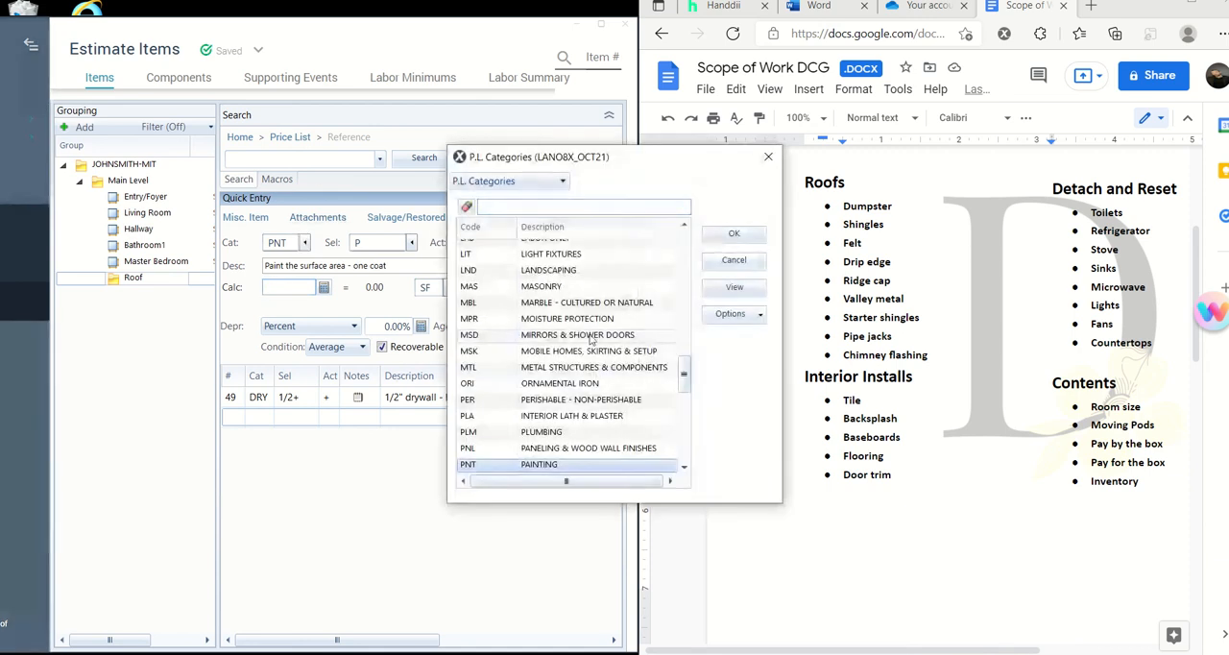
left_click(757, 265)
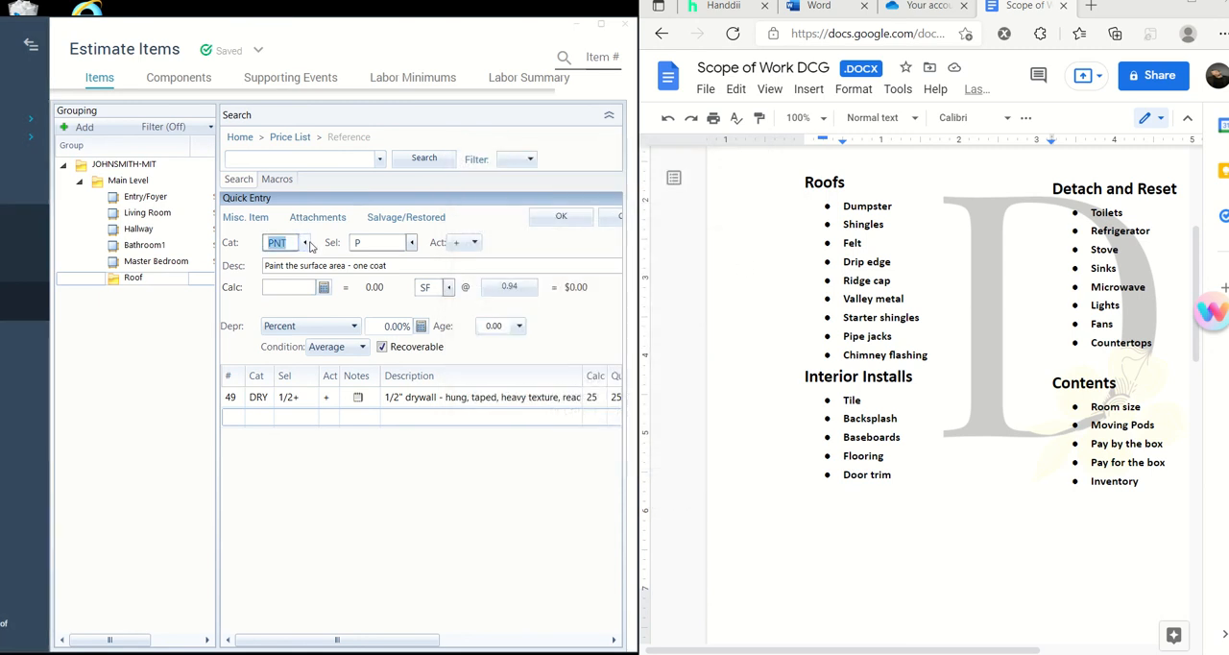
left_click(304, 243)
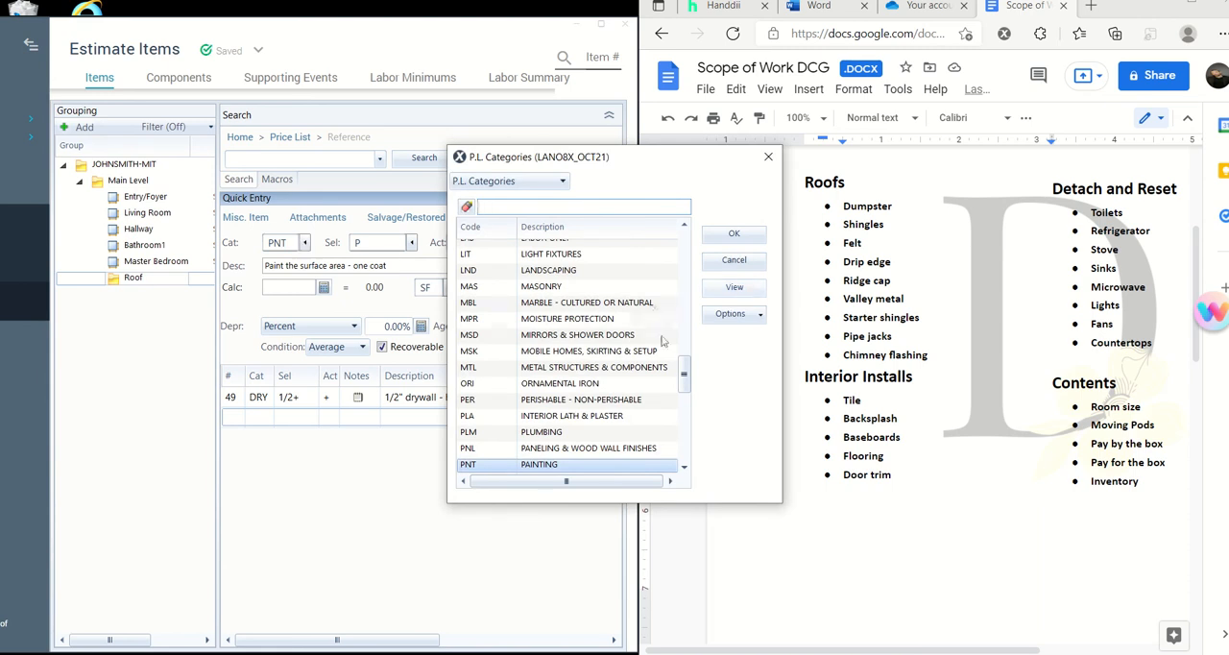
left_click(589, 437)
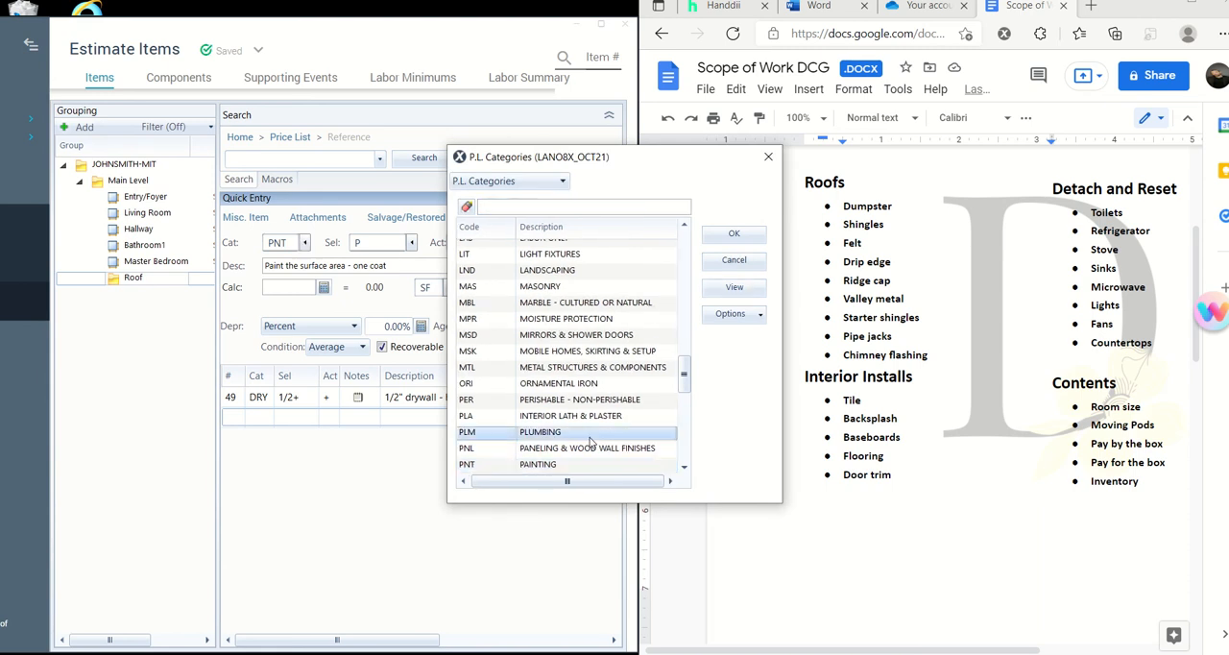
left_click(733, 235)
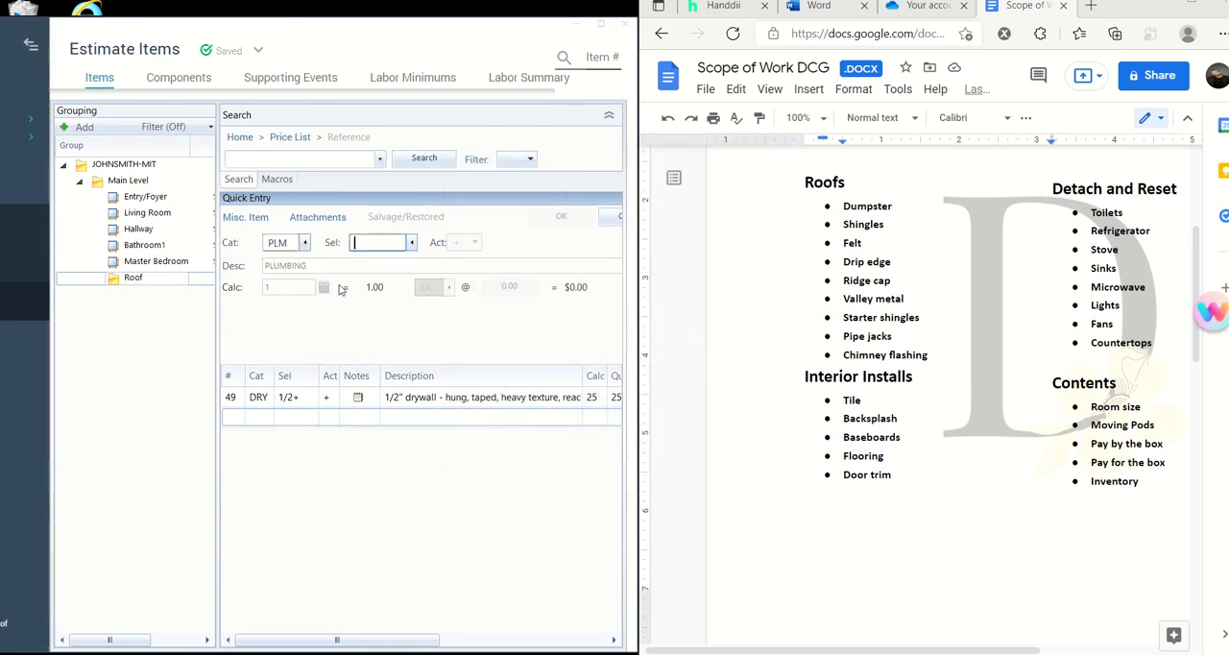
- Search the plumbing selectors for "toilet", highlight TLTRS, Toilet - Detach & reset, and close the list without applying it
left_click(412, 245)
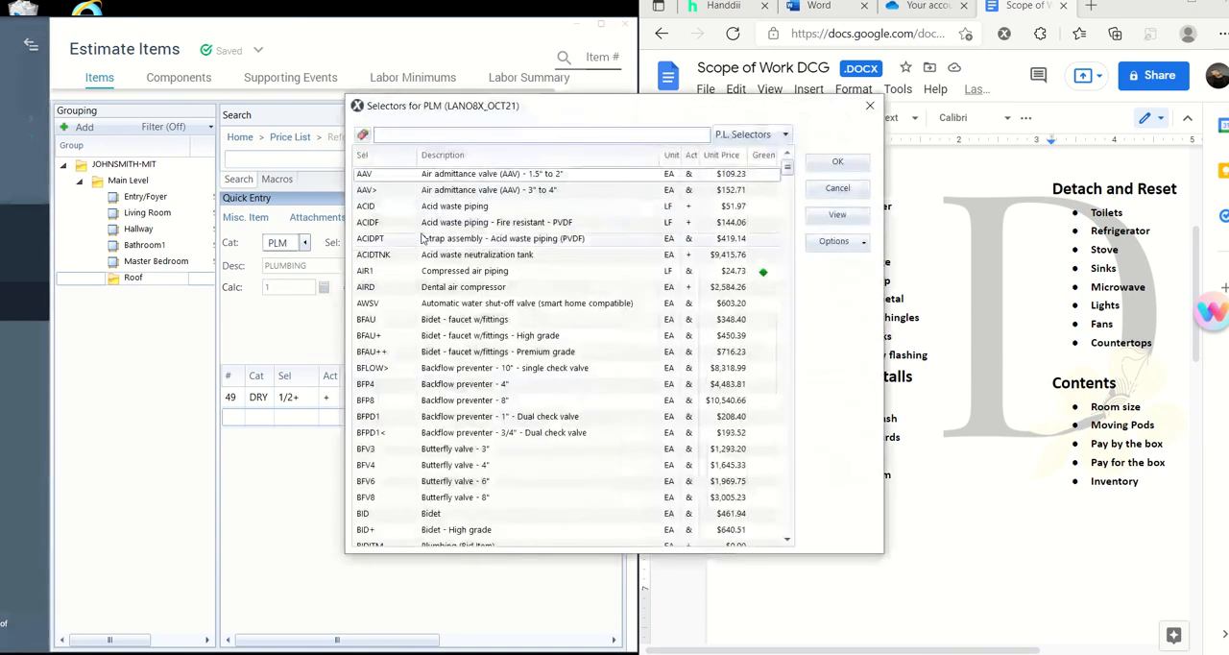
type("to")
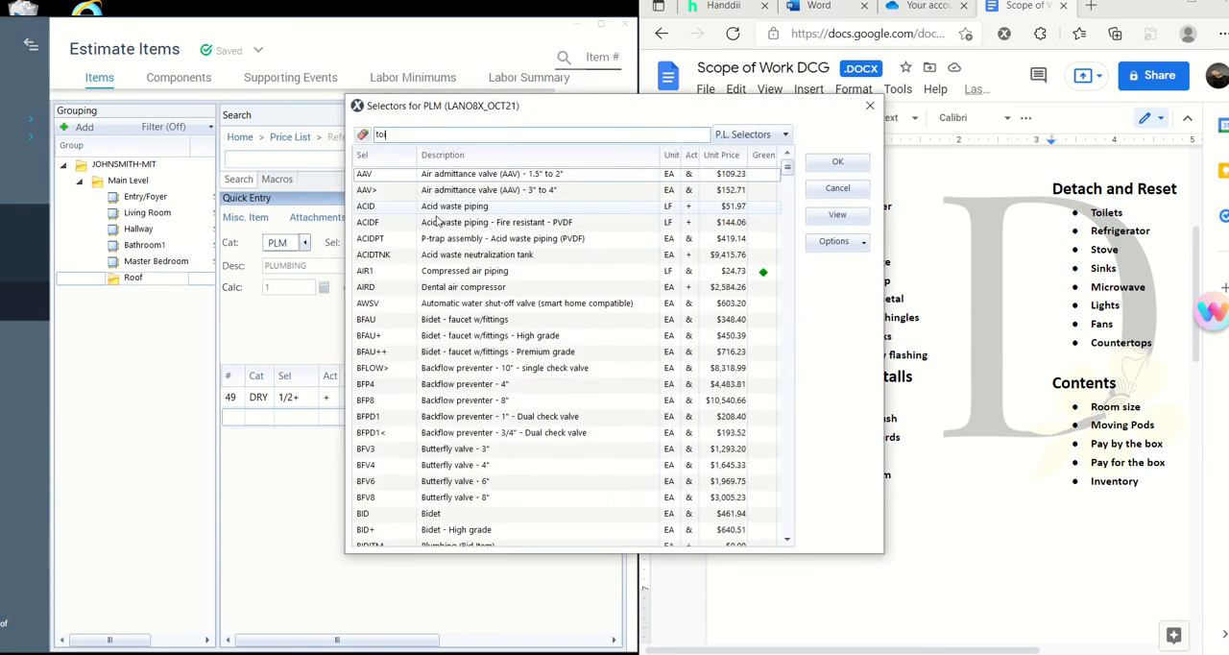
type("ilet")
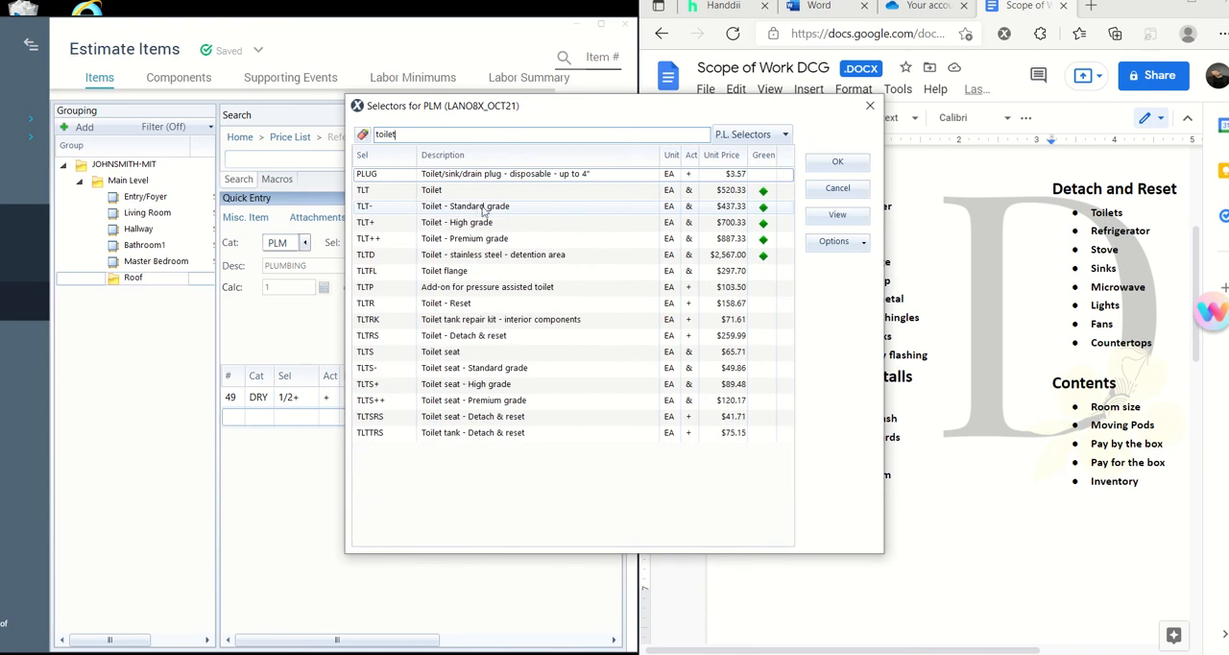
left_click(485, 339)
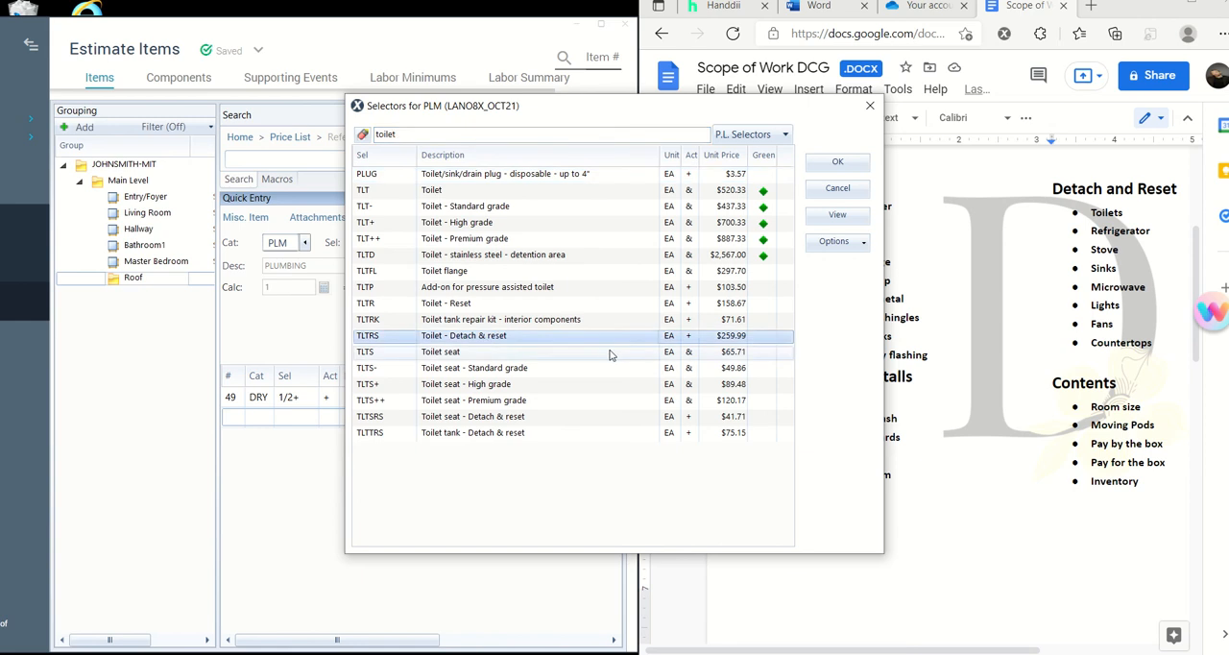
left_click(812, 194)
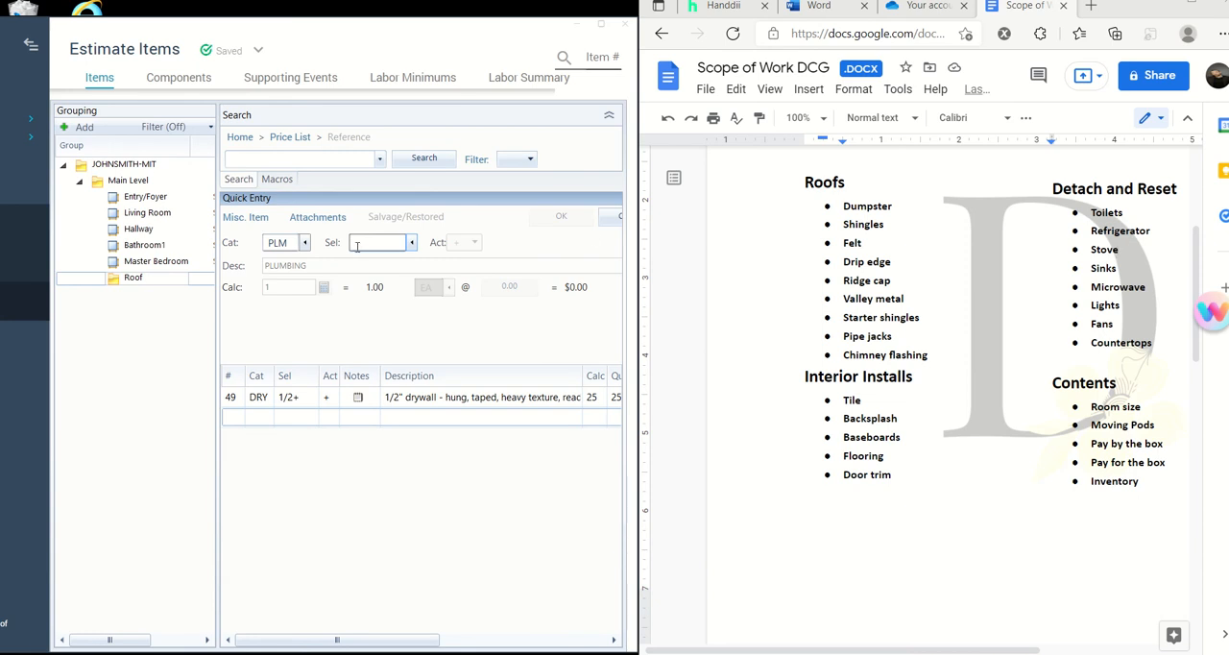
- Change the line item's category to APP (Appliances)
left_click(304, 243)
scroll(673, 414, "down", 3)
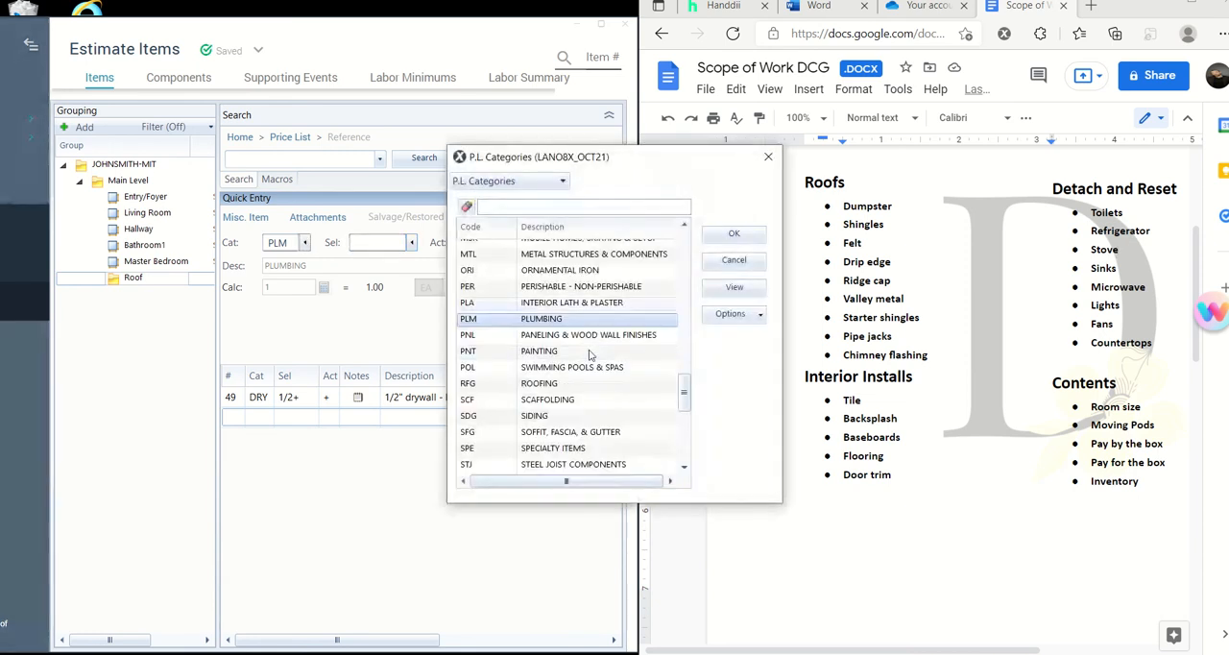
scroll(674, 414, "down", 1)
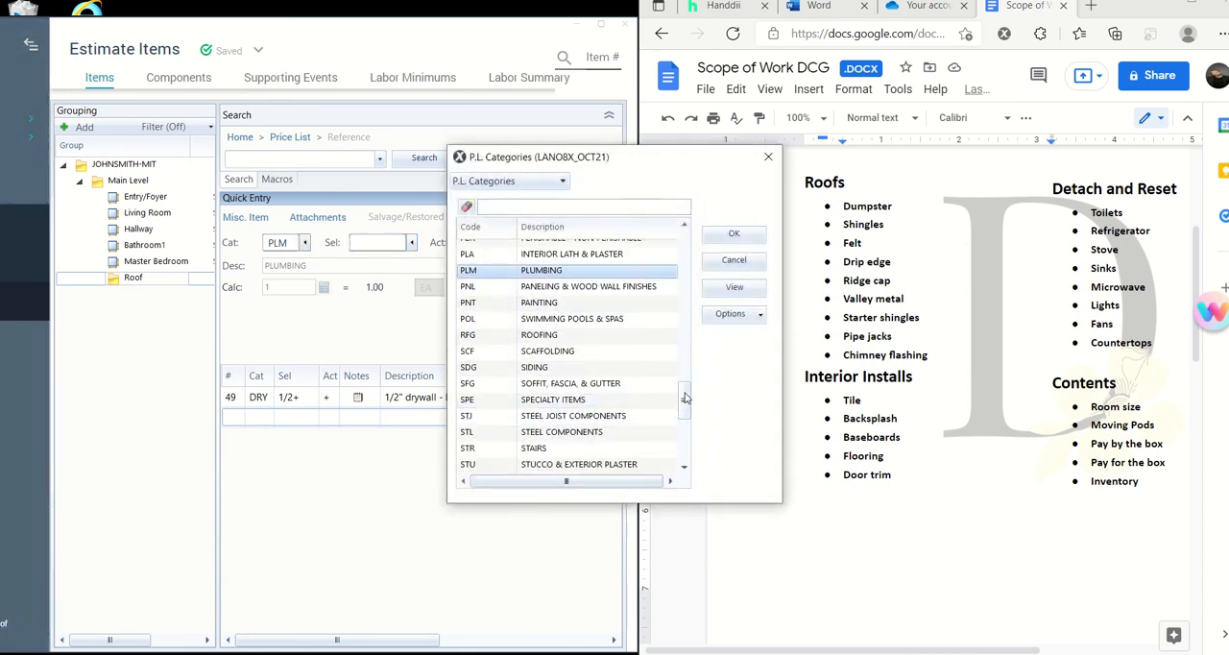
left_click_drag(683, 398, 700, 240)
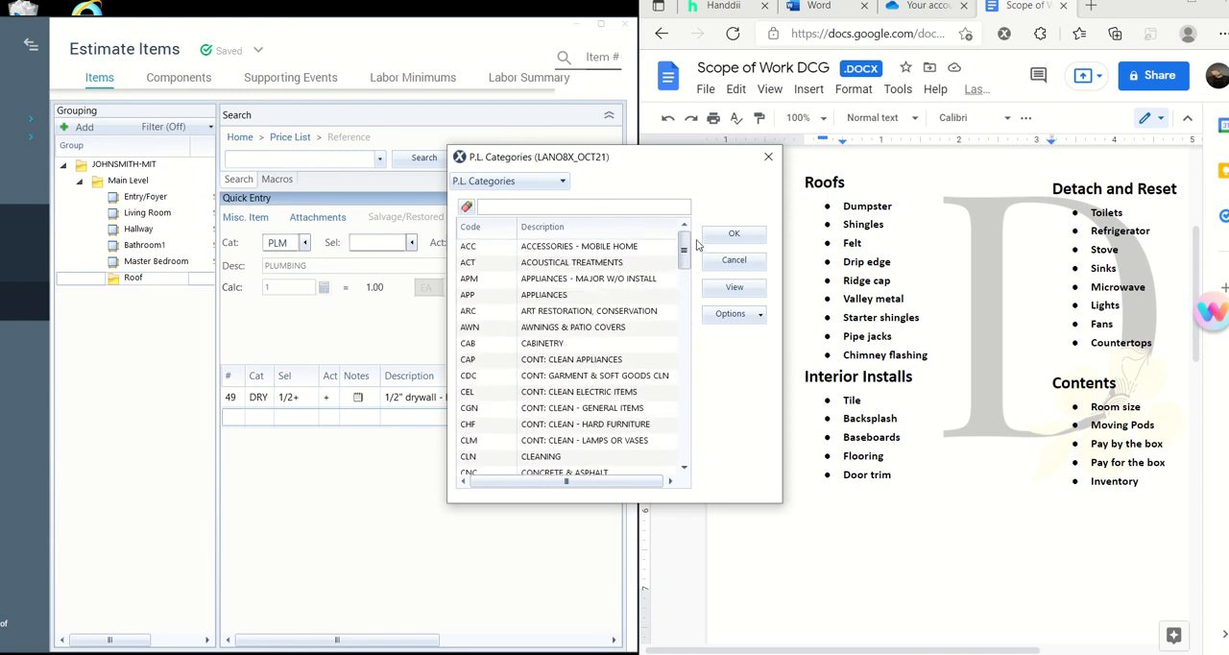
left_click(611, 299)
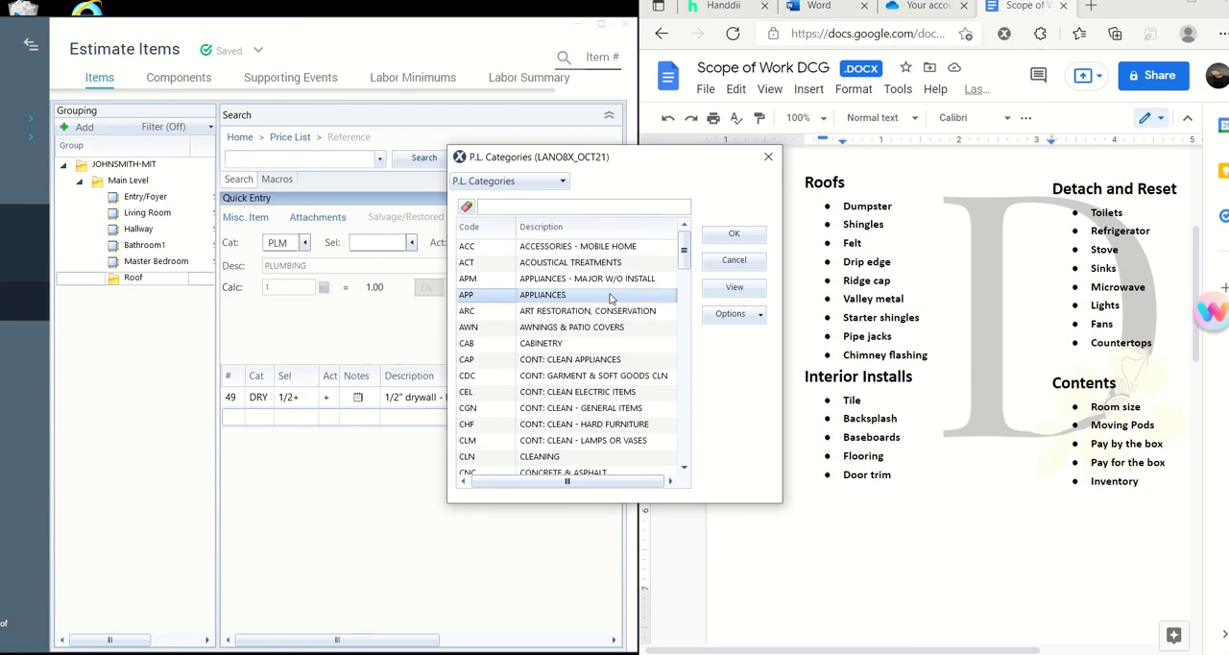
left_click(733, 234)
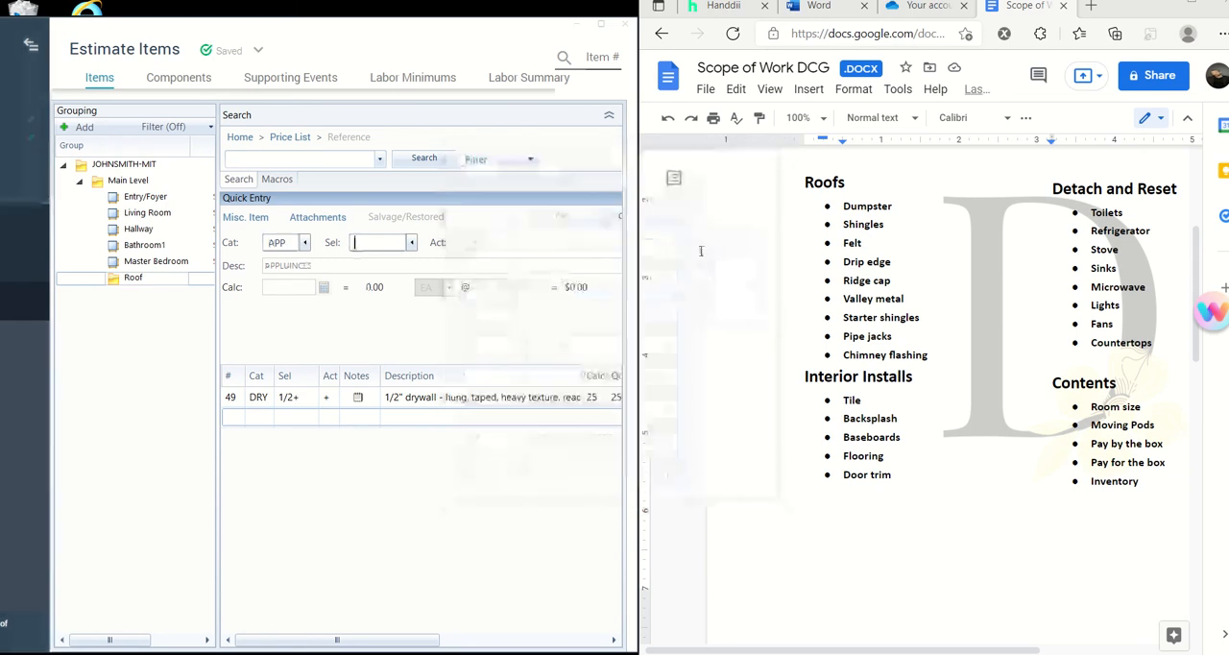
- Filter the appliance selectors by "Detach"
left_click(413, 242)
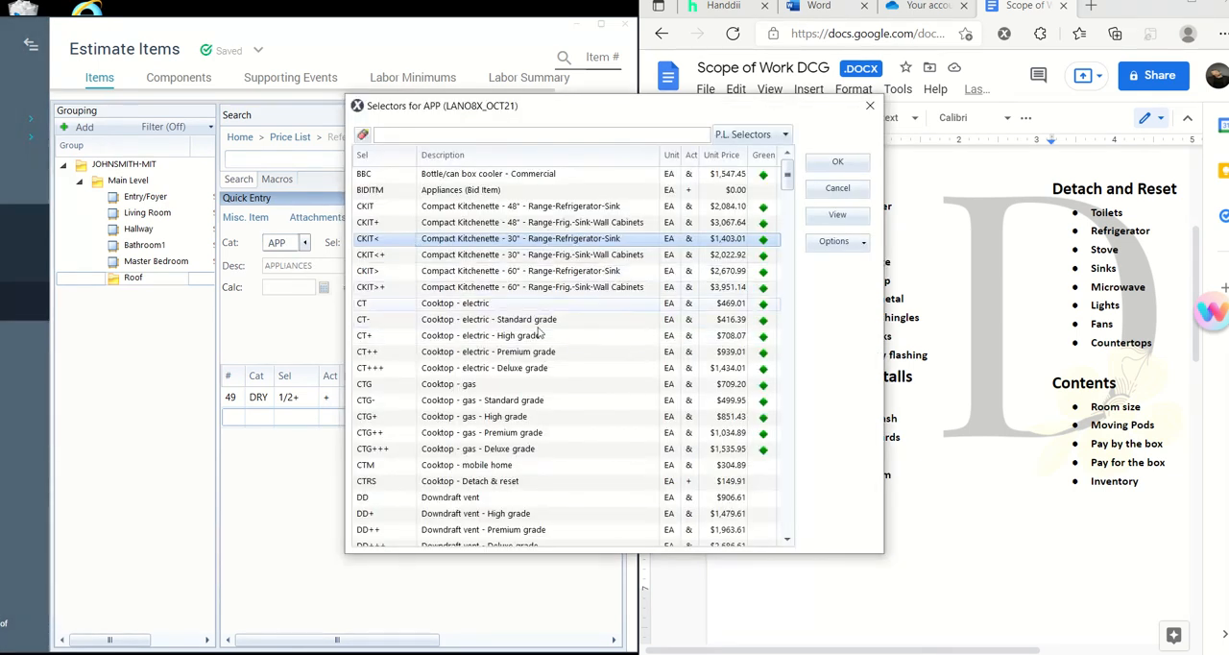
left_click(540, 135)
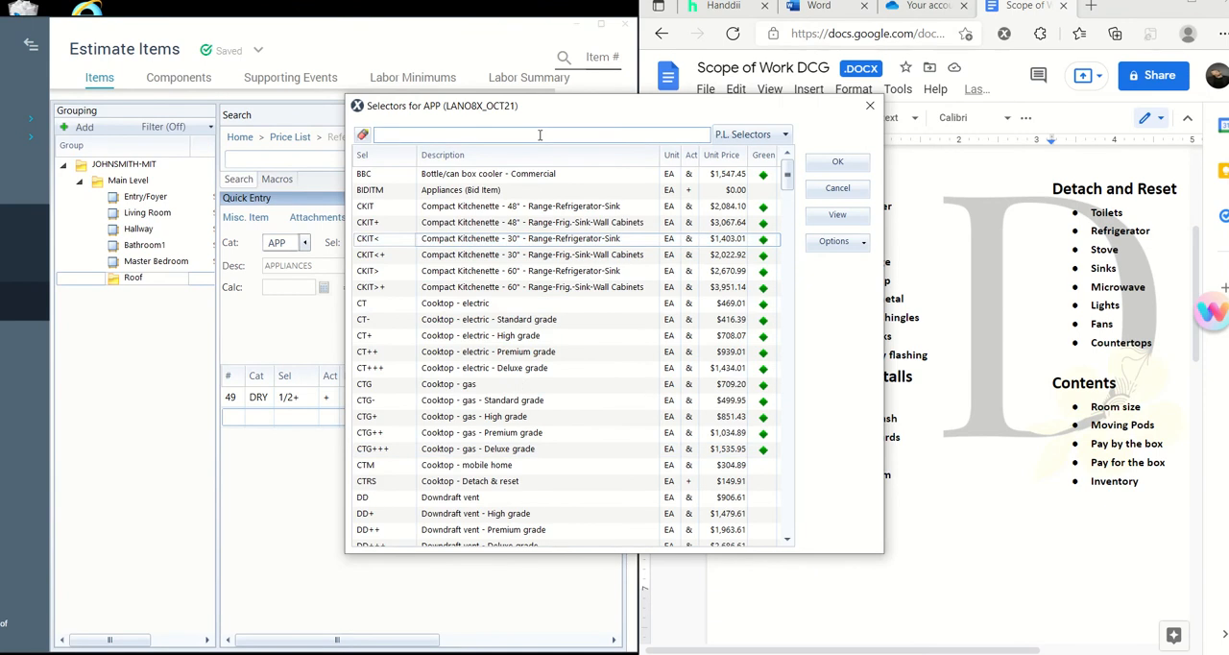
type("Dete")
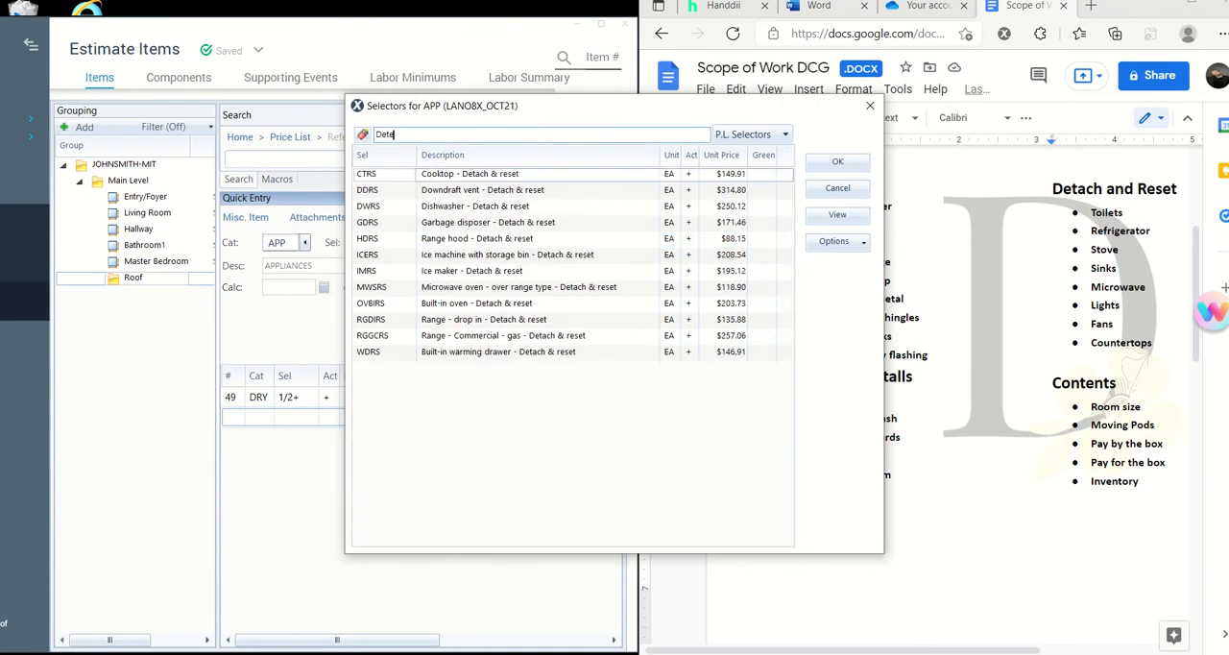
type("a")
key("BackSpace")
key("BackSpace")
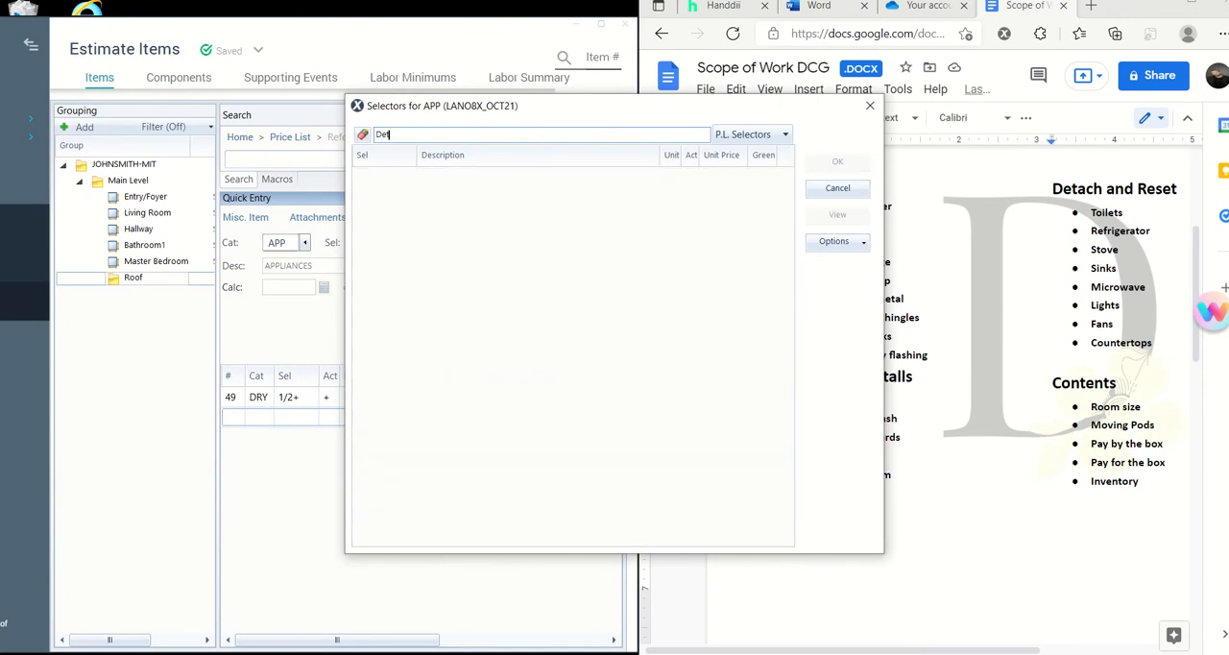
type("ach")
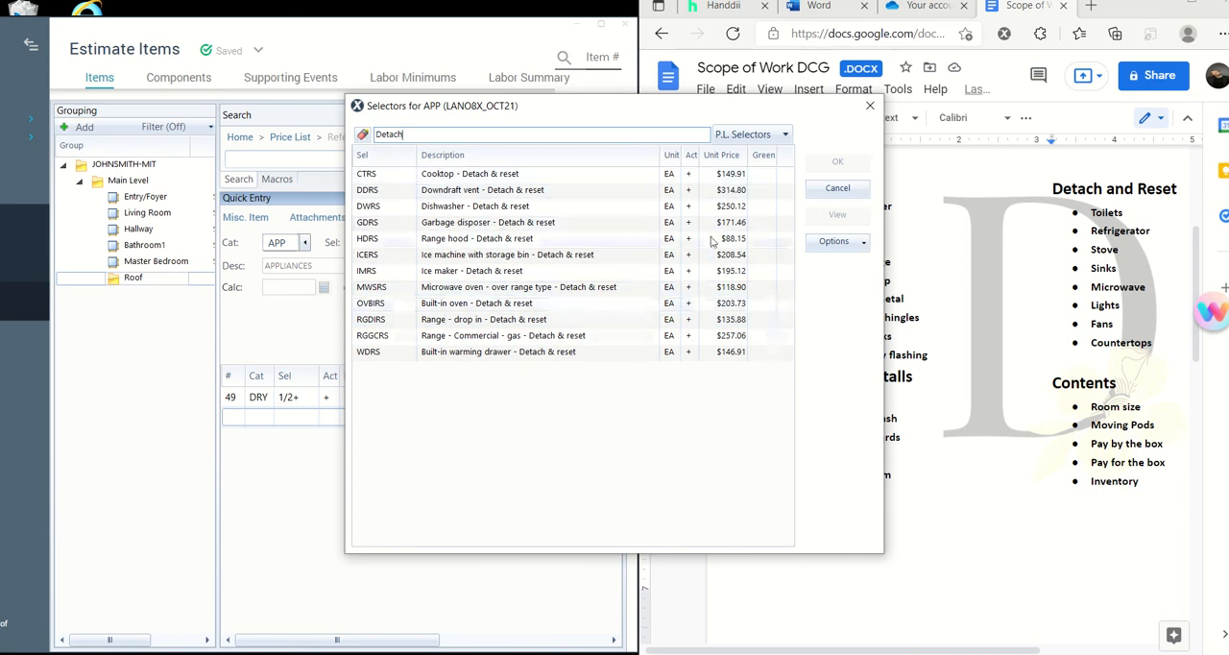
- Add DWRS, Dishwasher - Detach & reset, to the estimate and check its price columns in a temporarily widened window
left_click(573, 209)
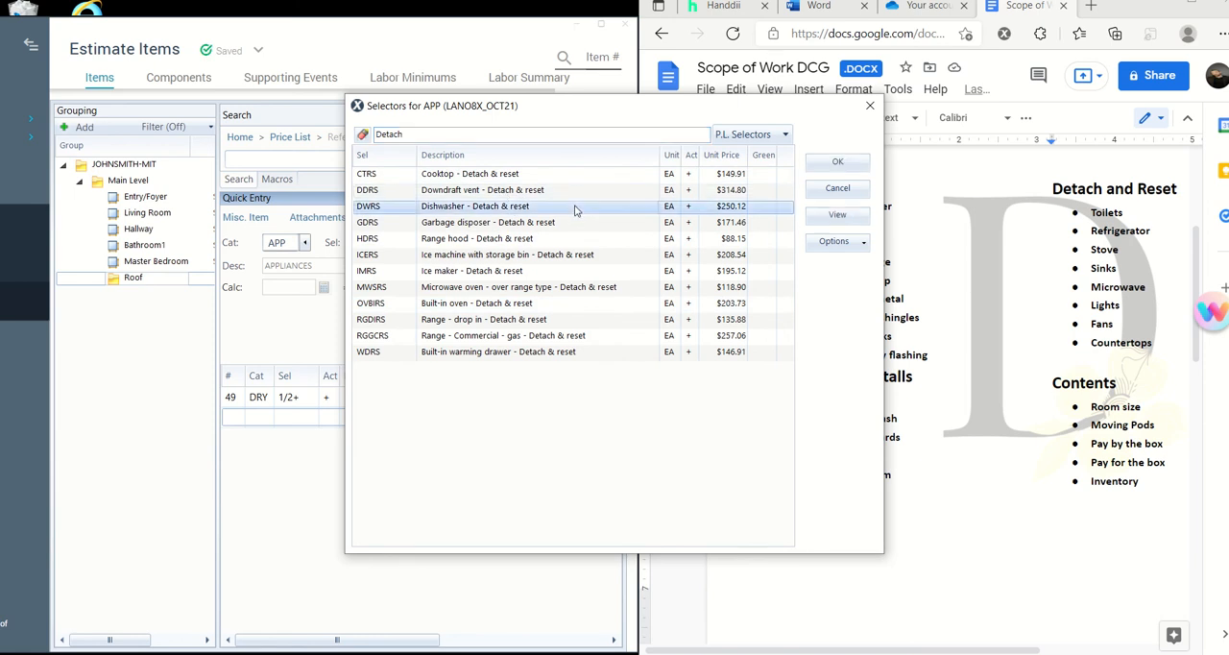
left_click(837, 162)
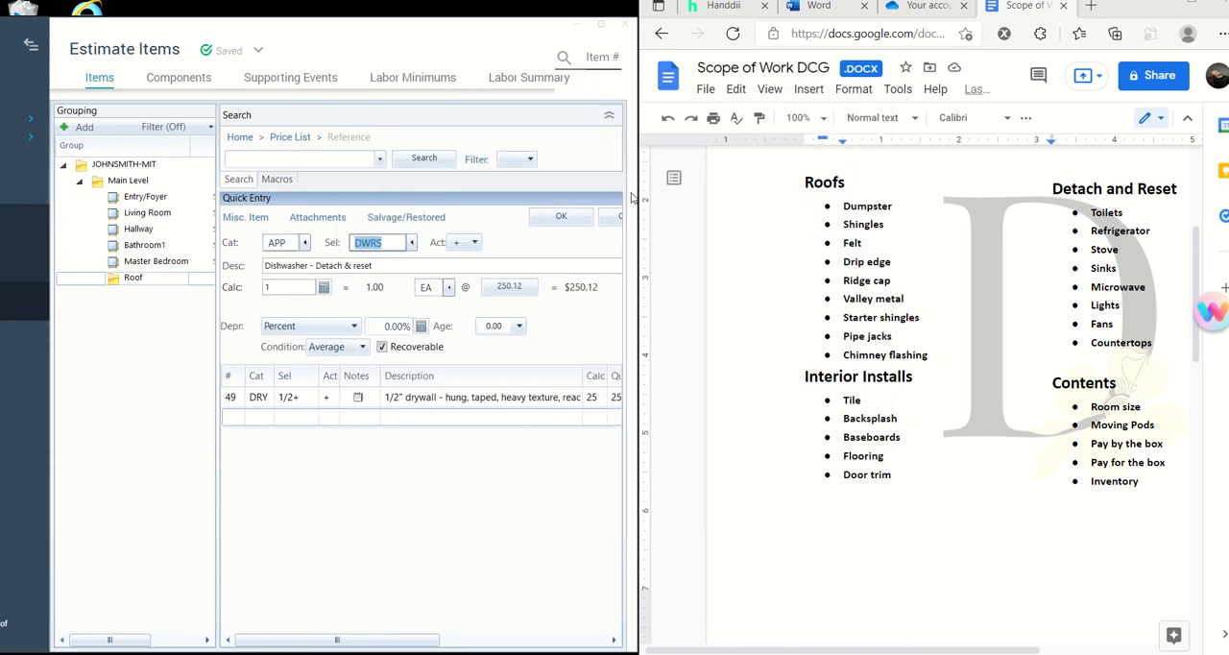
left_click(565, 218)
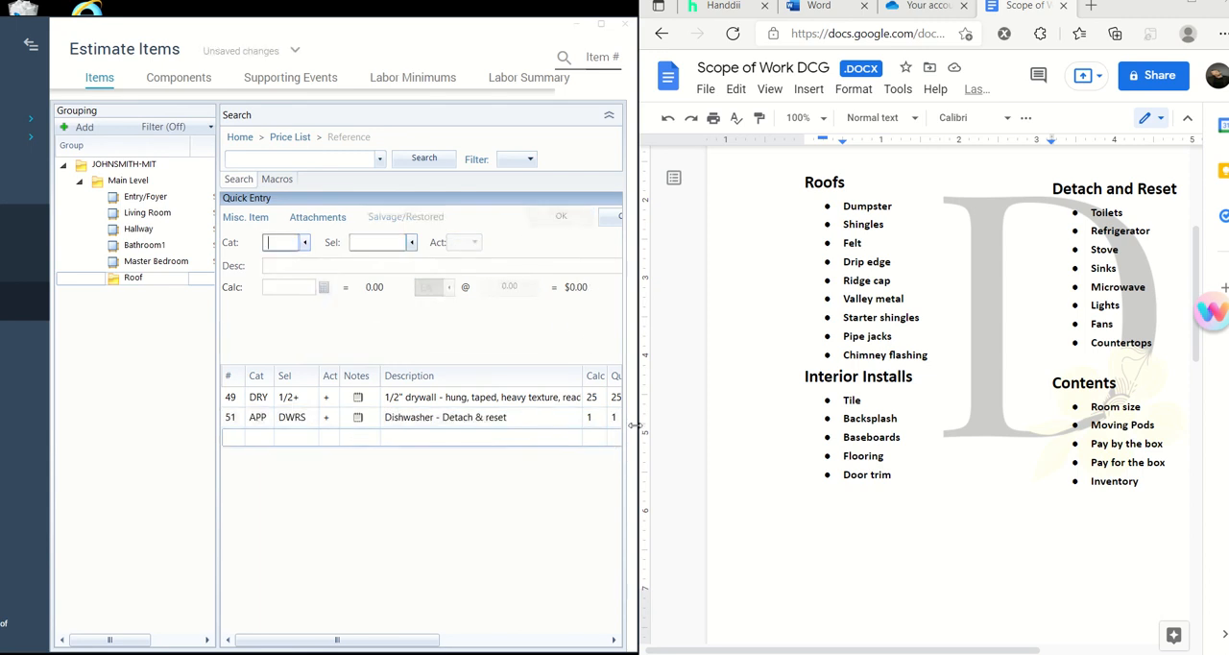
left_click_drag(637, 423, 1042, 423)
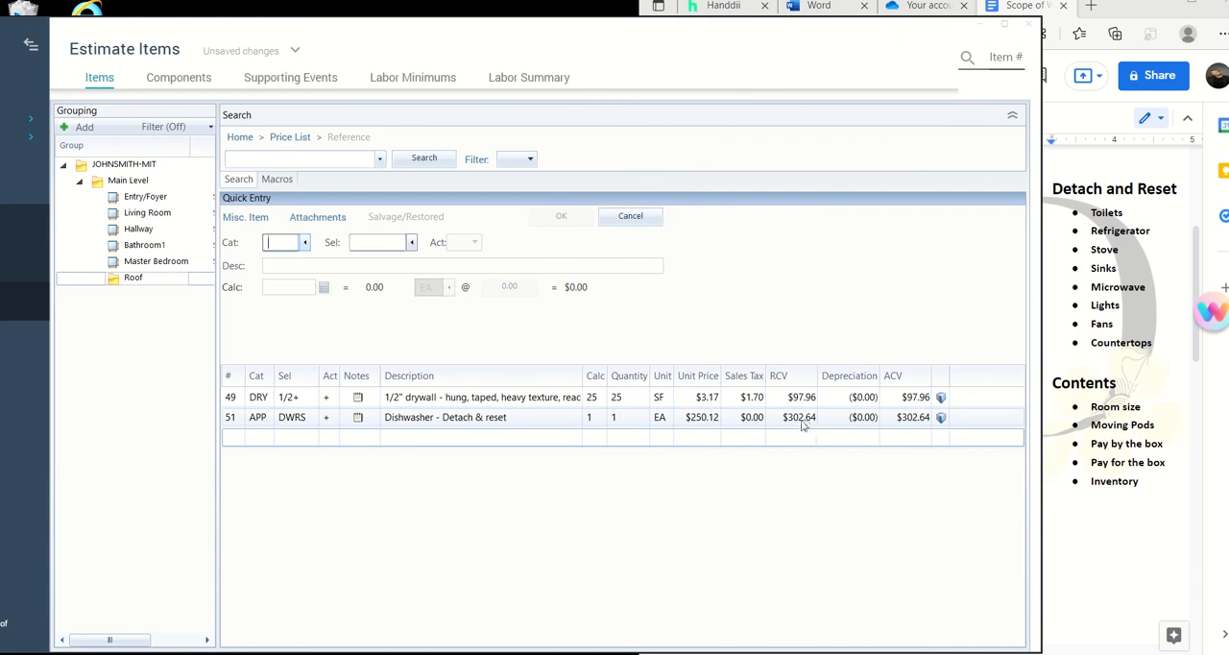
left_click_drag(1041, 395, 638, 372)
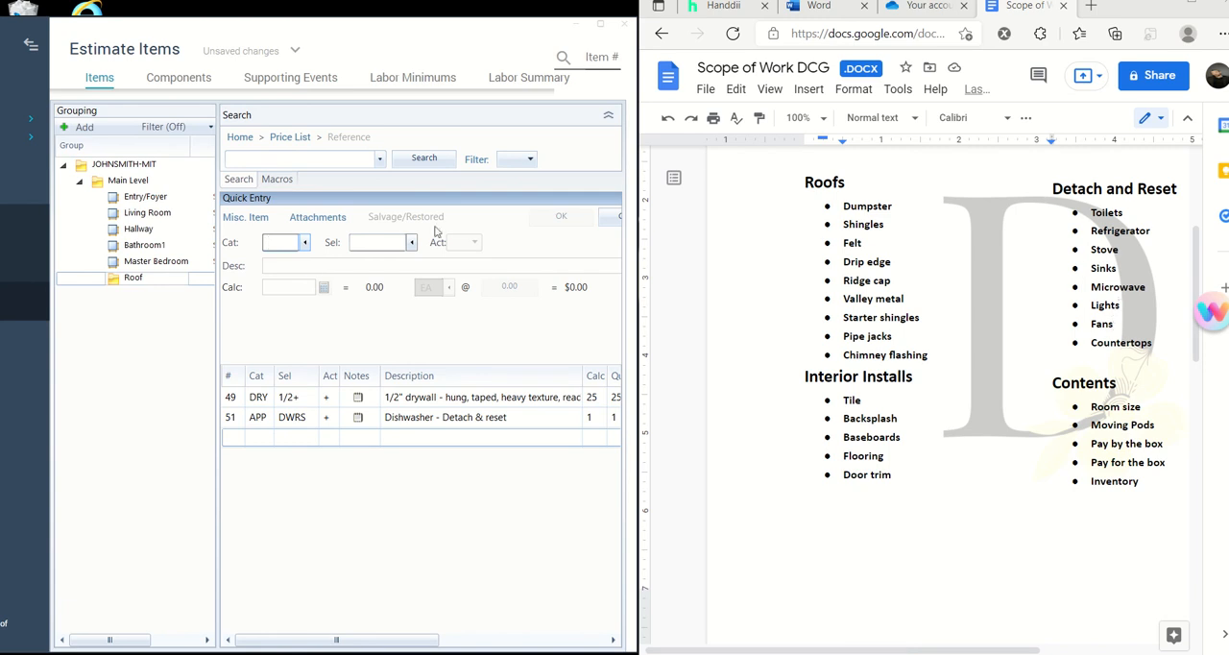
- Set the new line item's category to LIT (Light Fixtures)
left_click(304, 242)
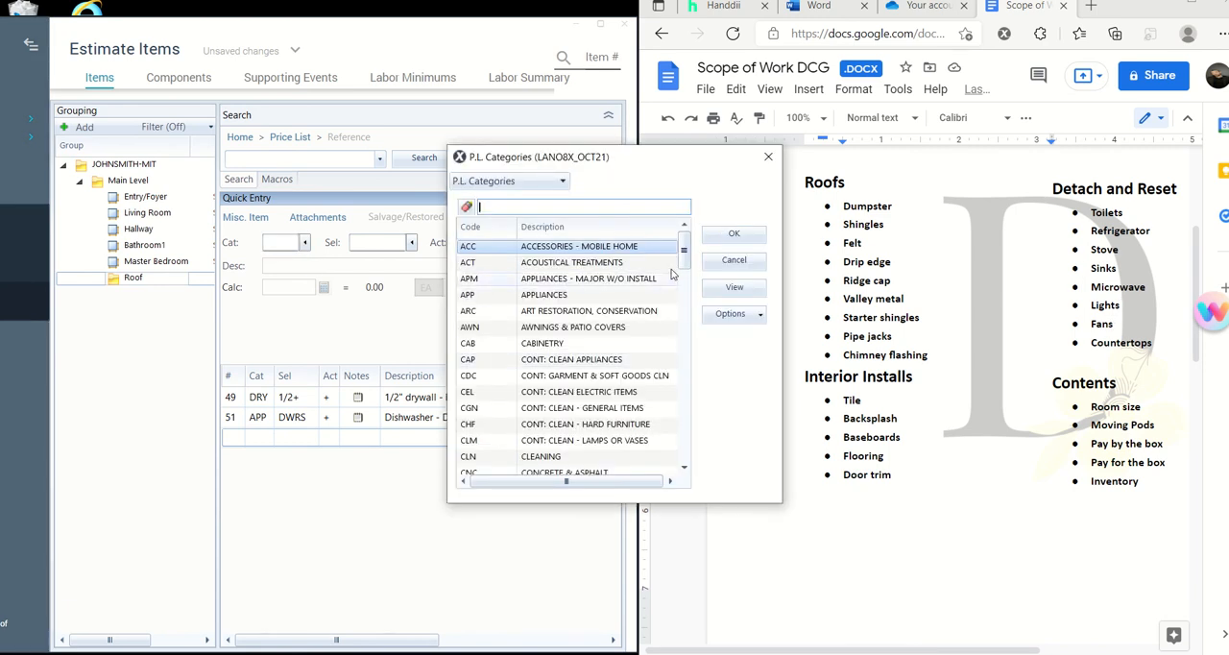
scroll(672, 274, "down", 6)
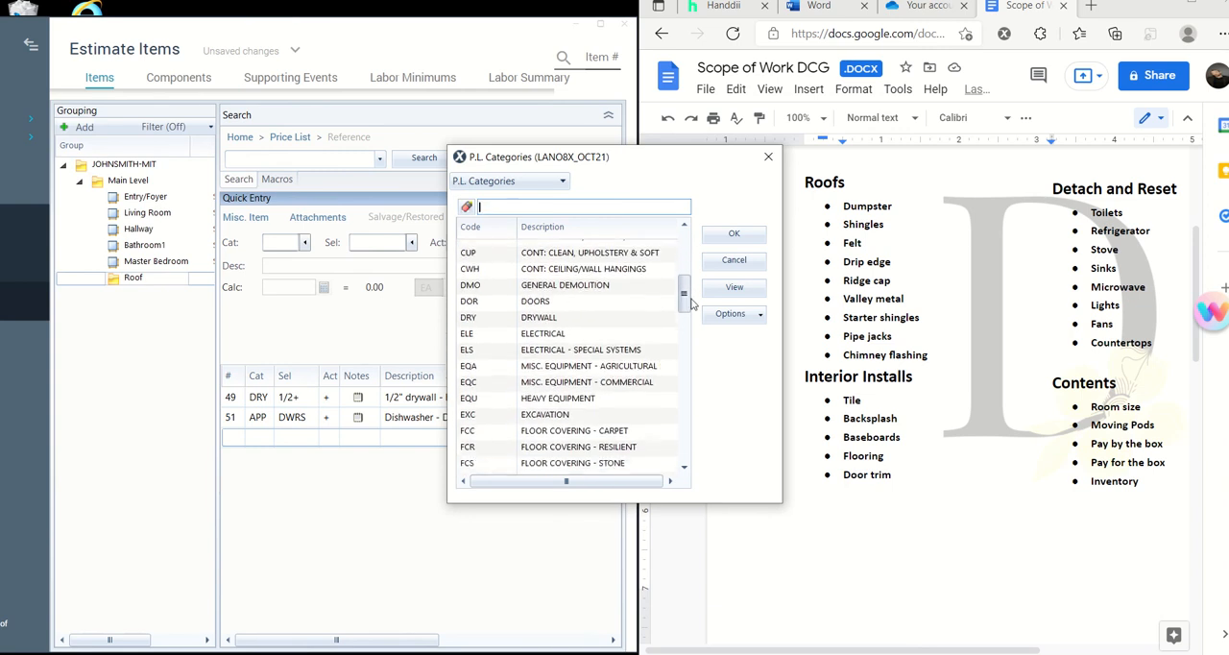
left_click_drag(692, 302, 697, 325)
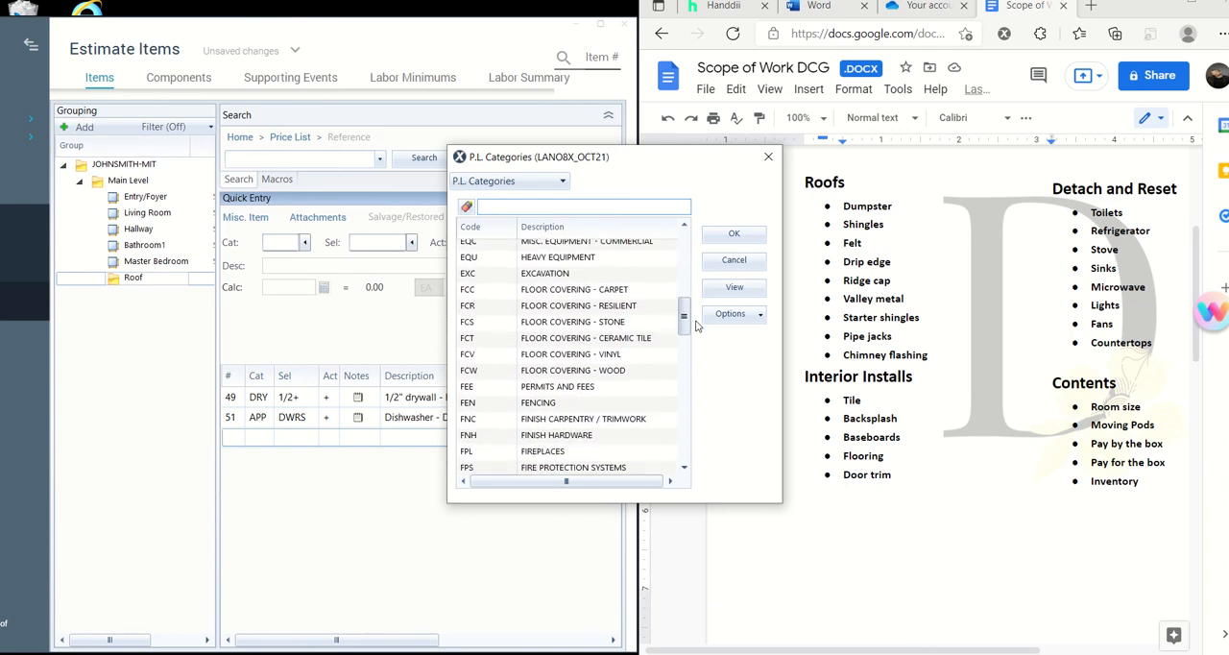
scroll(607, 317, "up", 1)
scroll(607, 320, "up", 1)
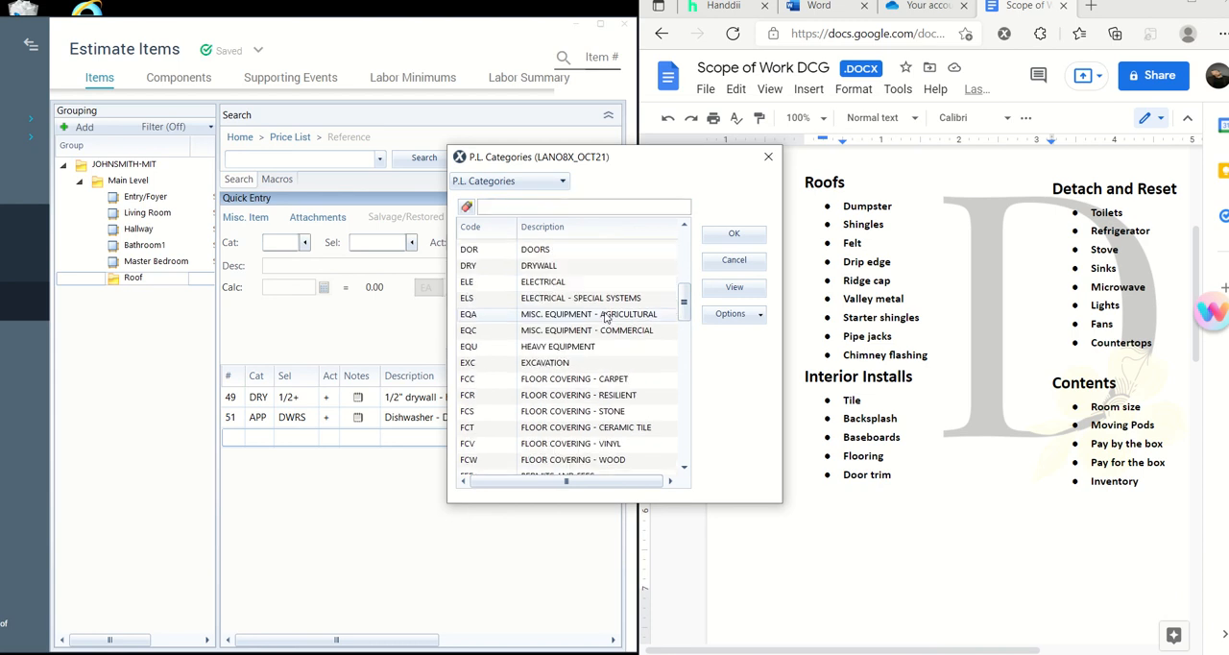
scroll(636, 300, "down", 7)
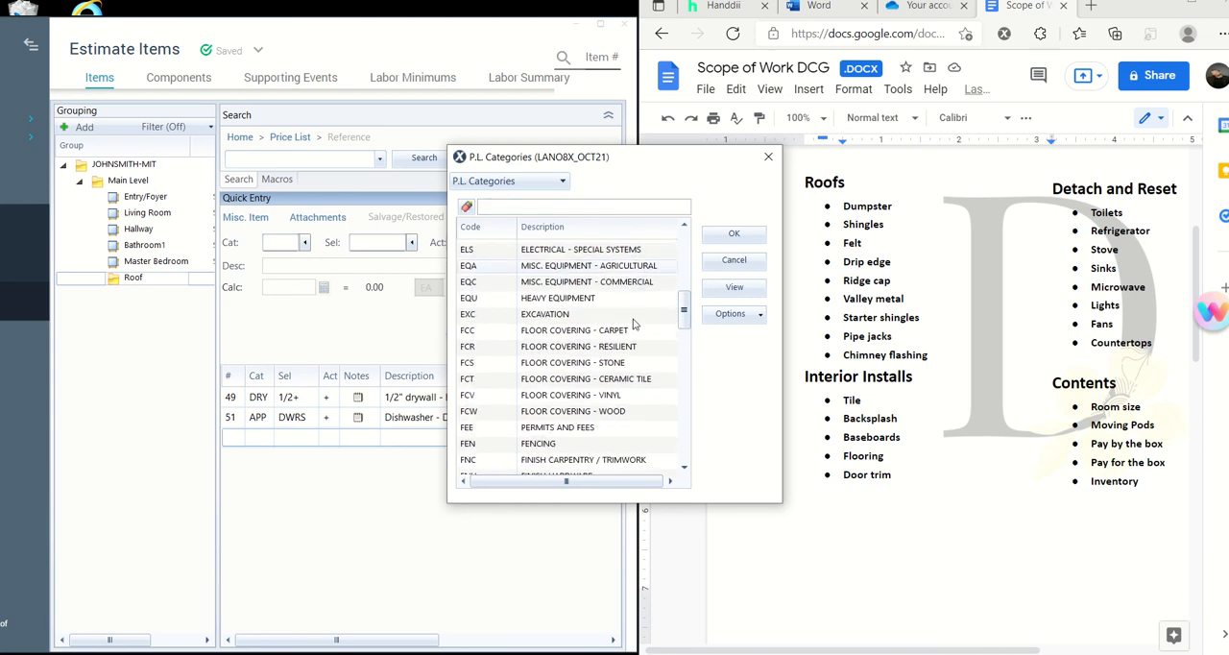
scroll(634, 325, "down", 2)
scroll(634, 325, "up", 1)
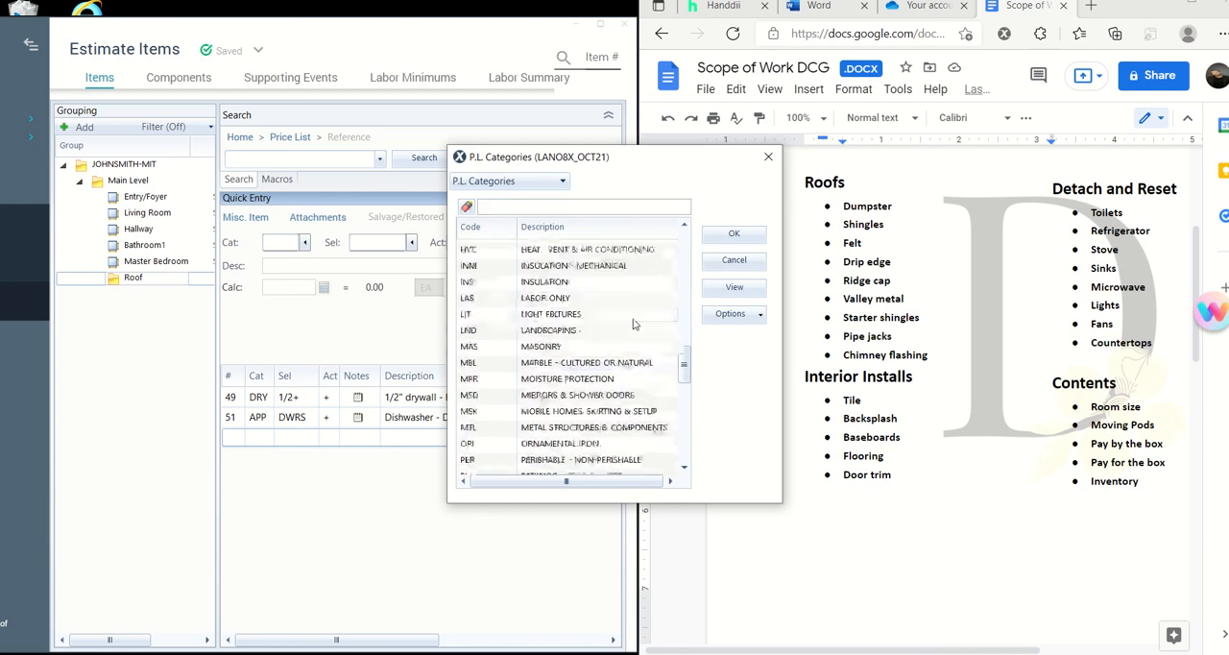
left_click(579, 317)
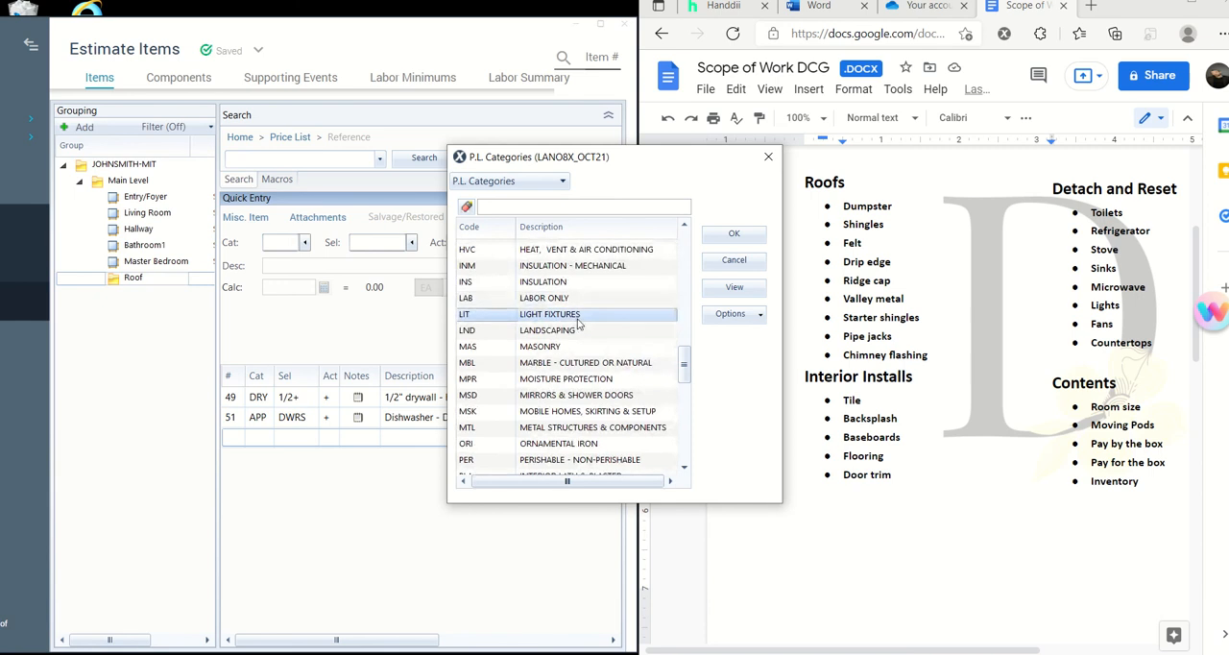
left_click(733, 233)
- Filter the light fixture selectors by "detach", choose RS, Light fixture - Detach & reset, and enlarge the window to show its item image
left_click(411, 242)
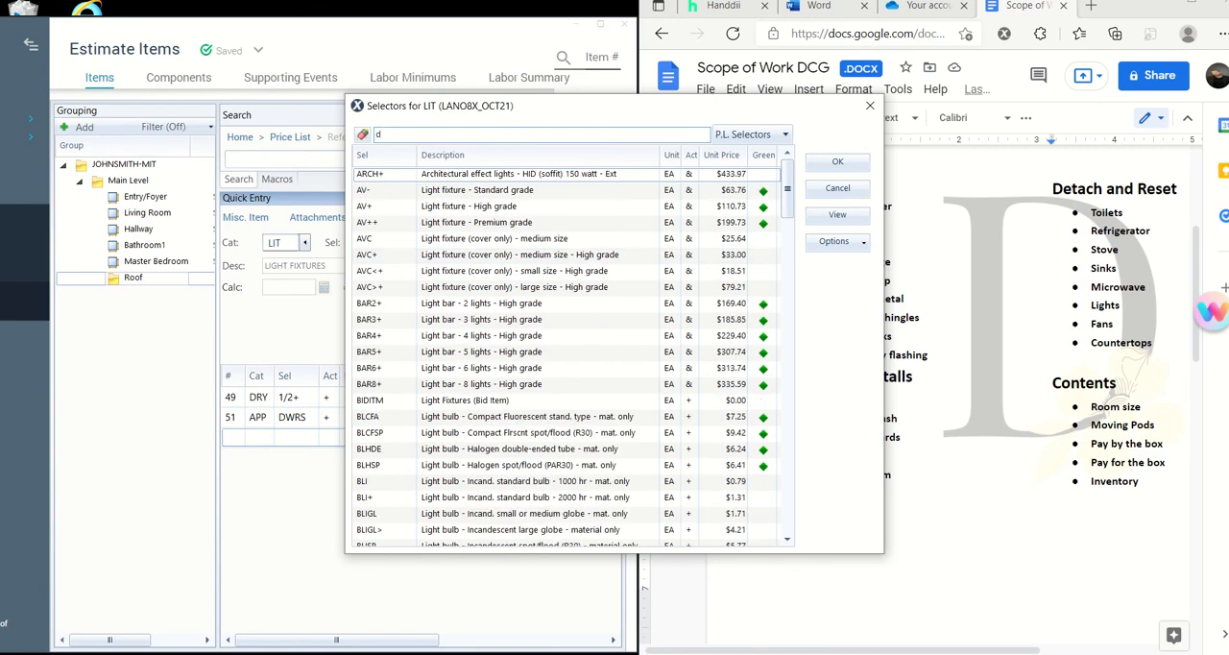
type("tach")
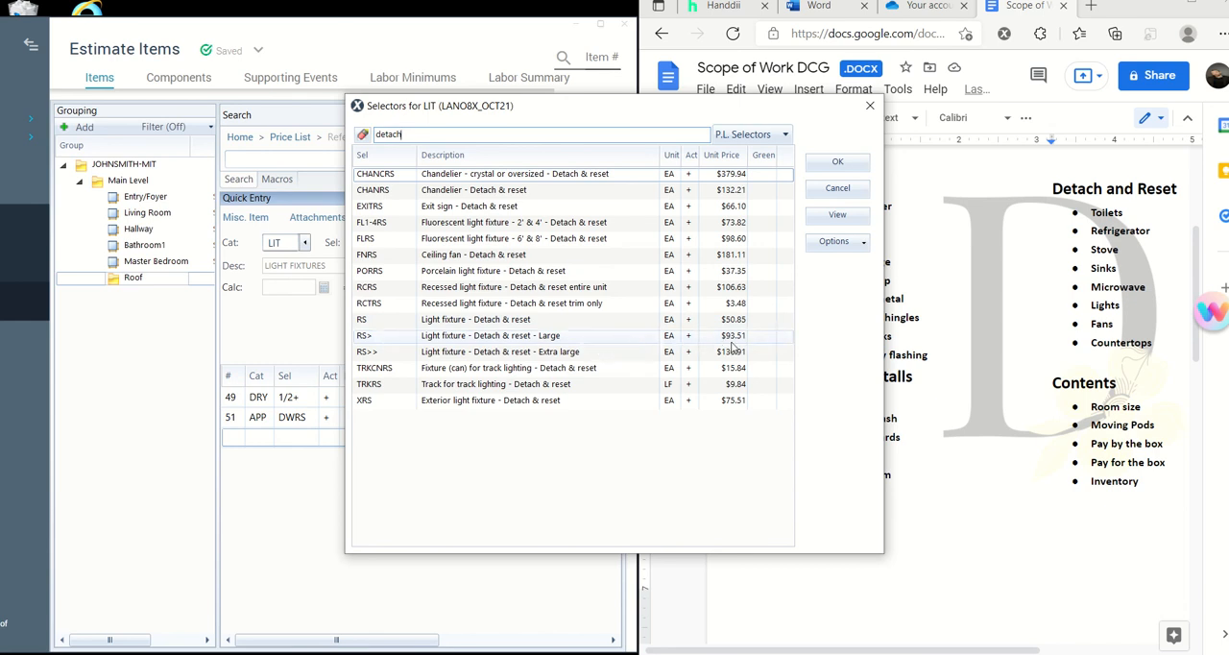
left_click(576, 322)
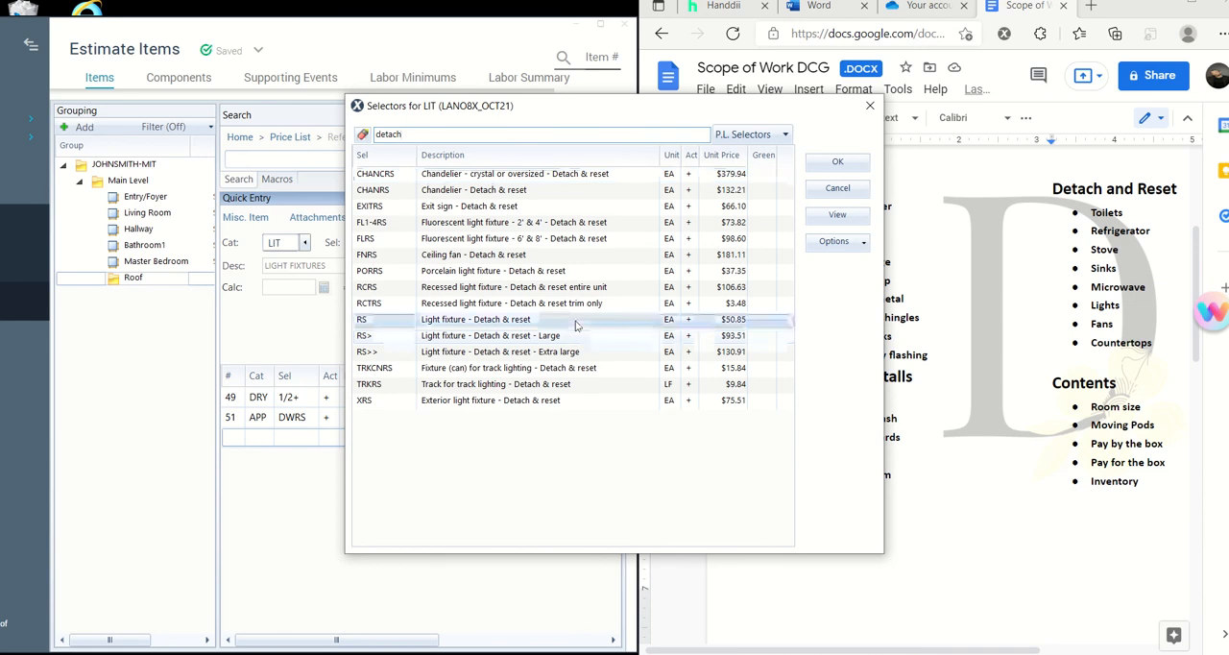
left_click(837, 166)
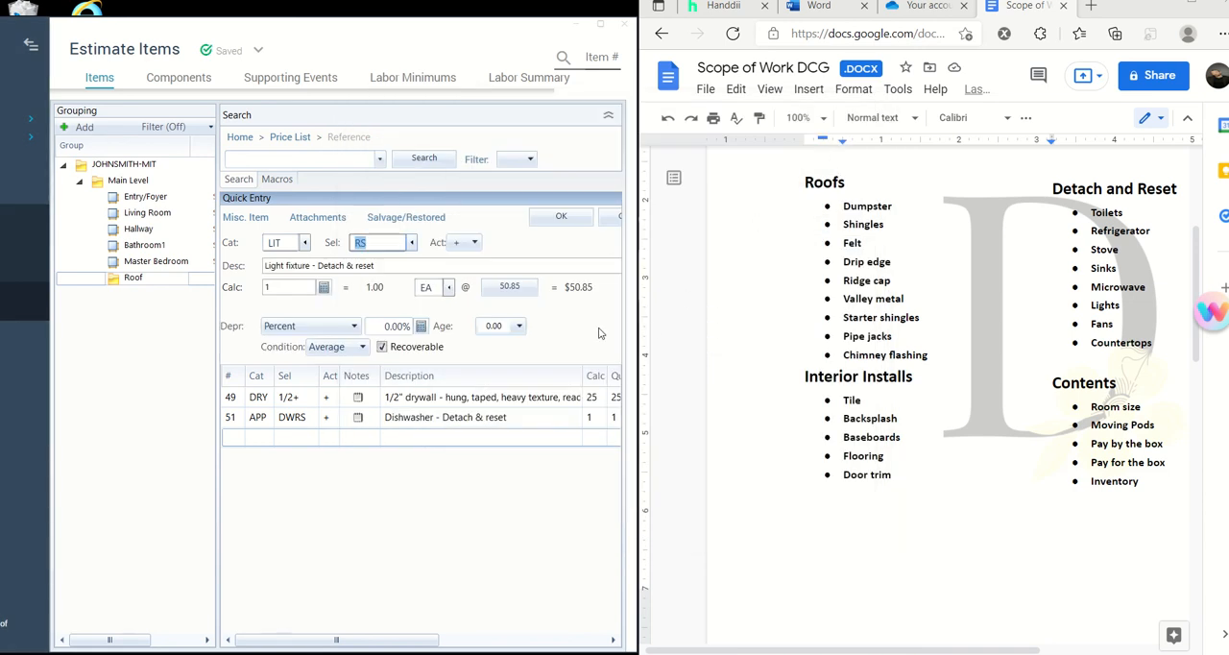
left_click(603, 24)
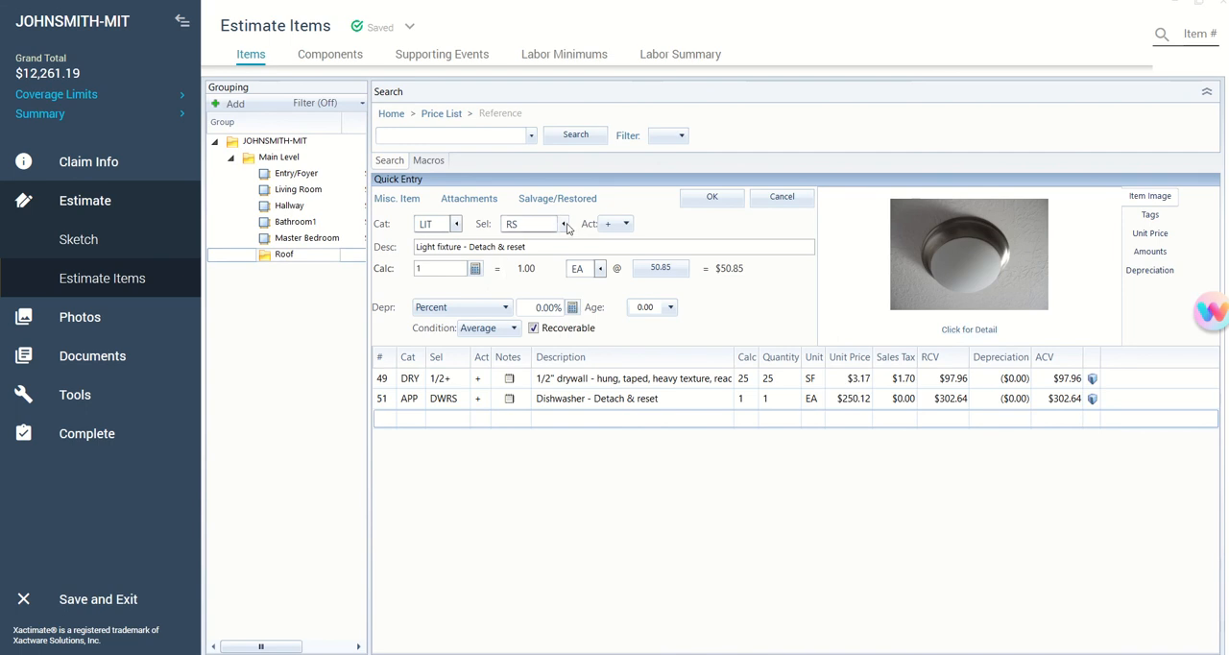
- Filter the light fixture selectors by "detach" again and switch the item to RS>, Light fixture - Detach & reset - Large
left_click(564, 224)
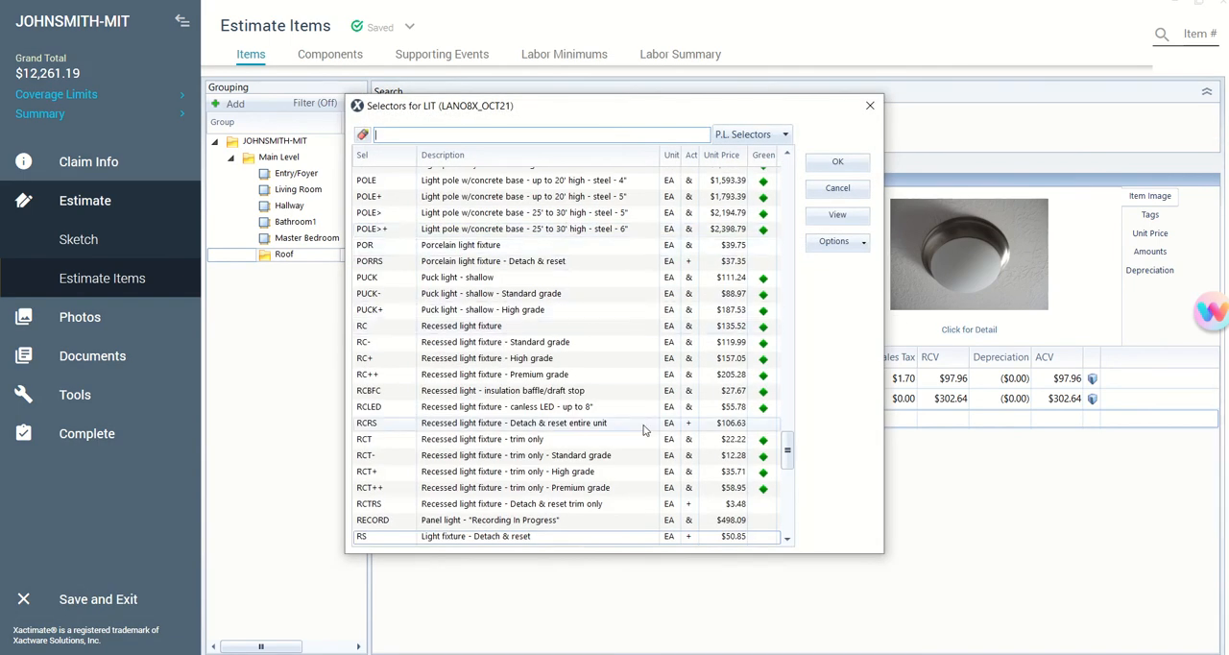
type("detac")
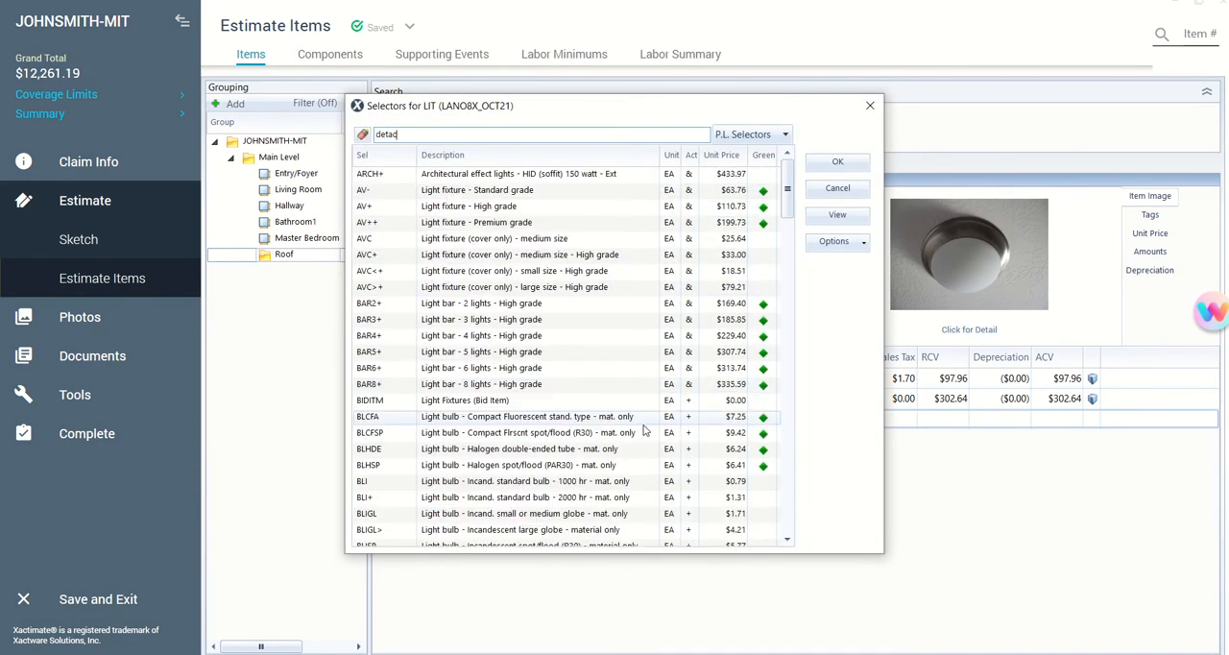
type("h")
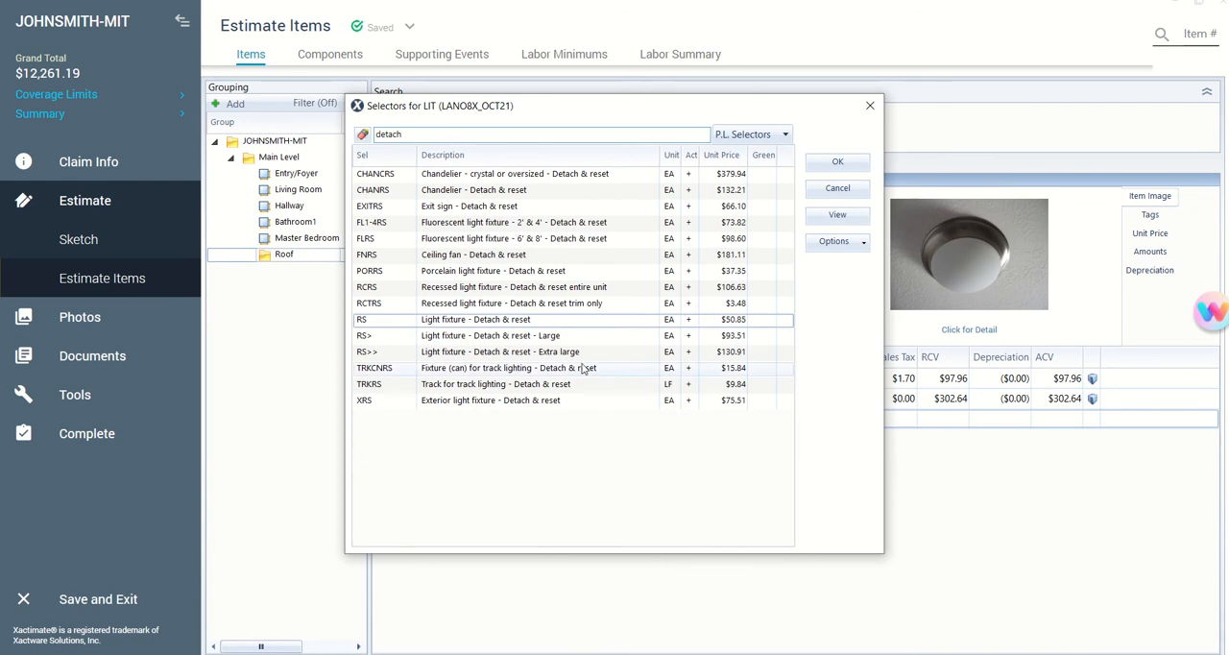
left_click(598, 336)
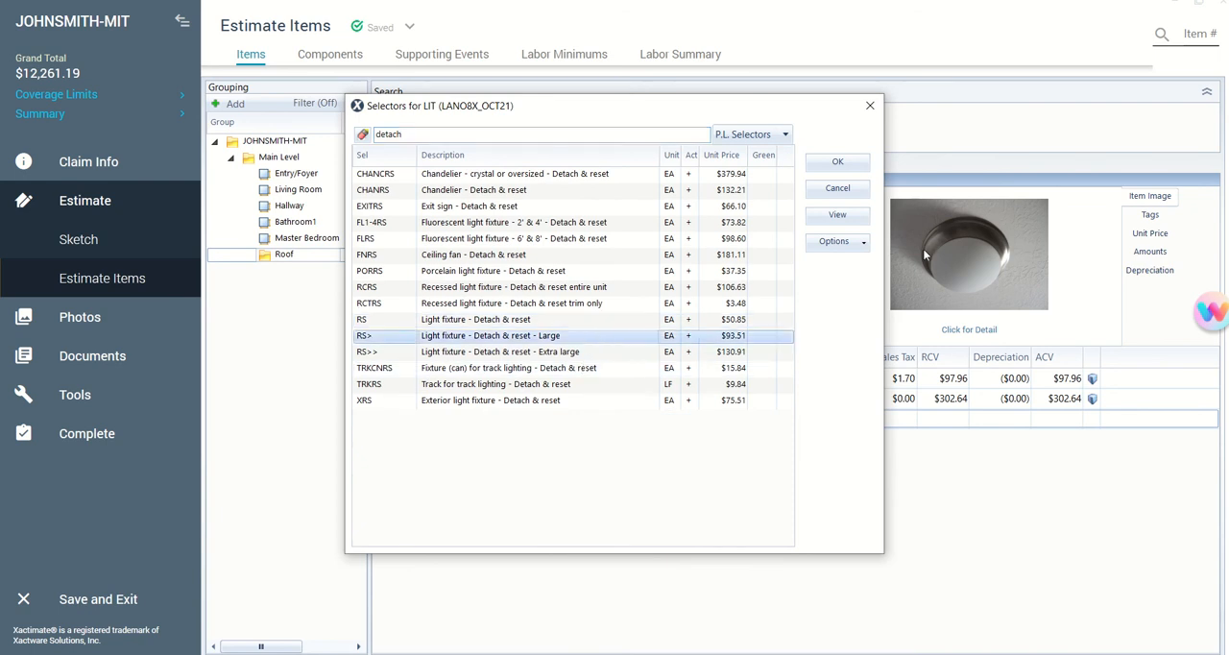
left_click(853, 163)
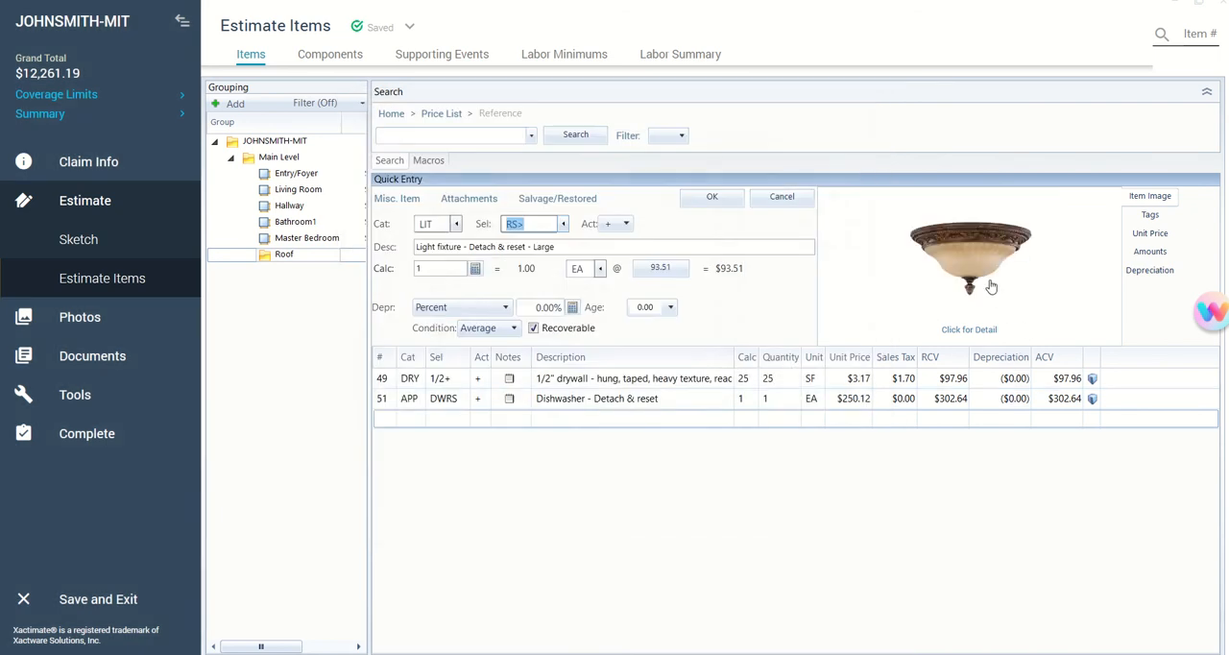
- View the large light fixture's item information, discard the entry, and restore the window beside the scope of work document
left_click(988, 330)
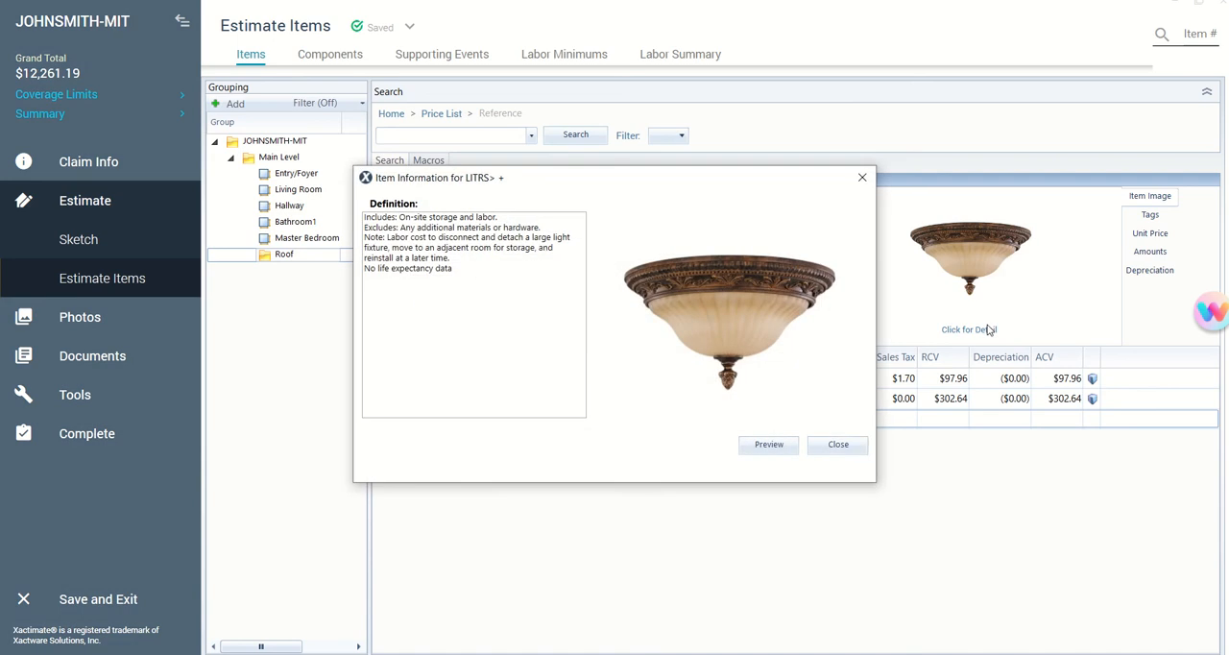
left_click(830, 445)
left_click(786, 197)
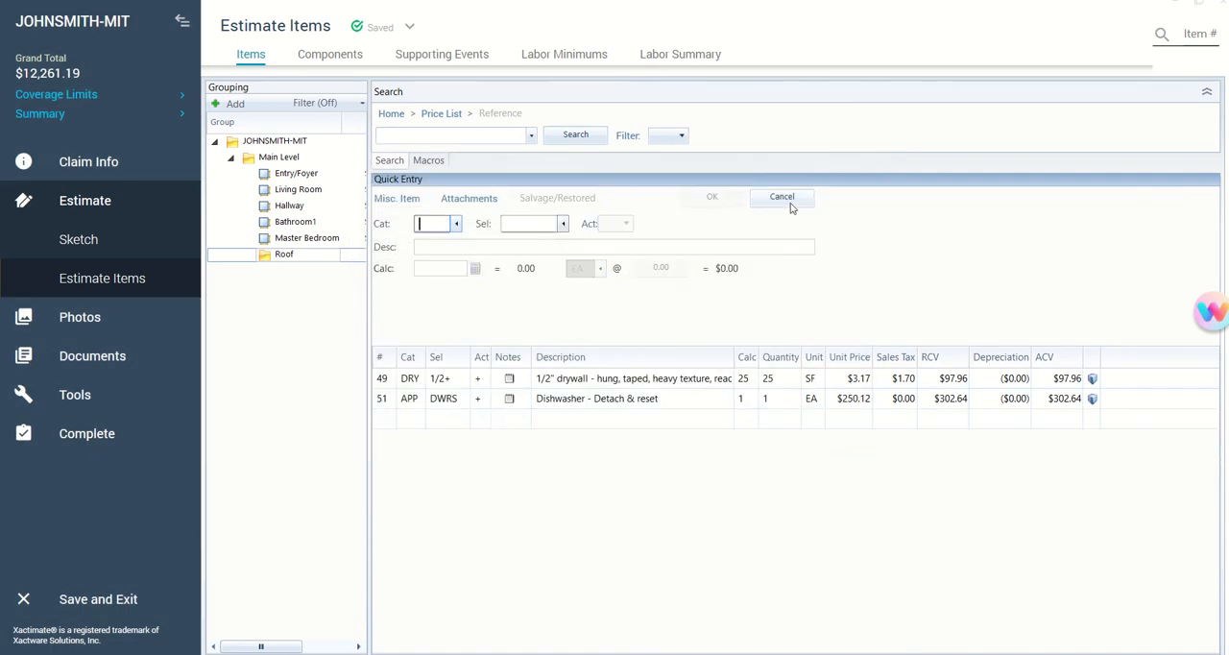
left_click(1202, 2)
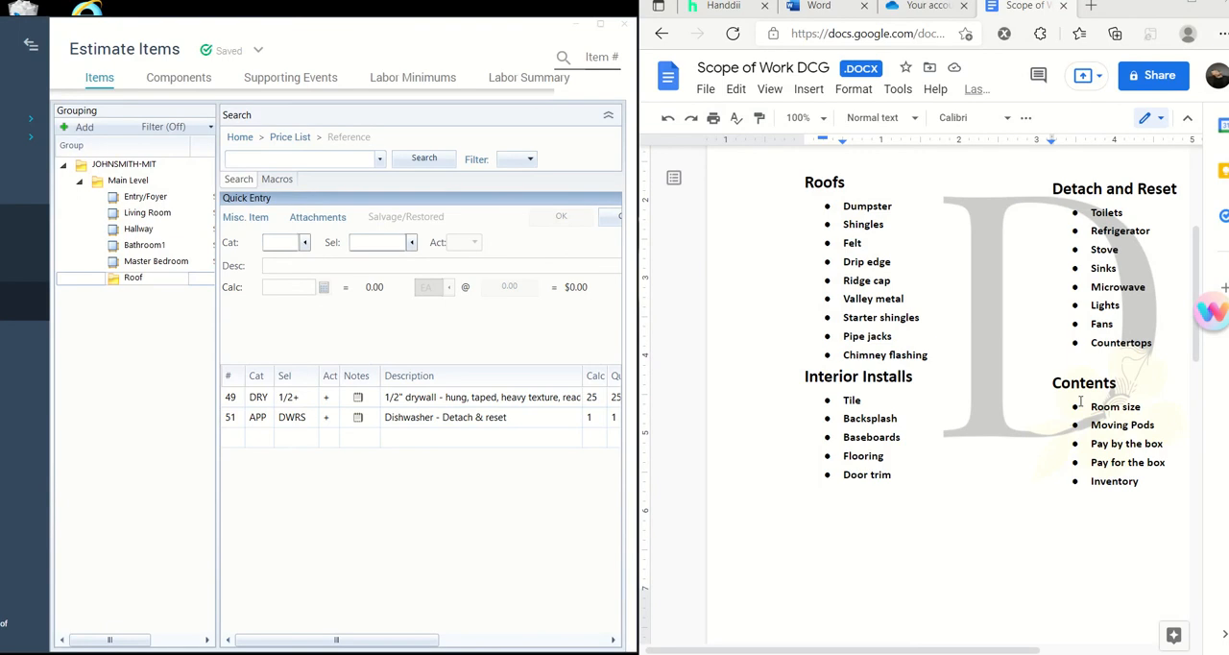
- Review the Contents section of the scope of work document, and enlarge the estimate window
scroll(1139, 396, "down", 1)
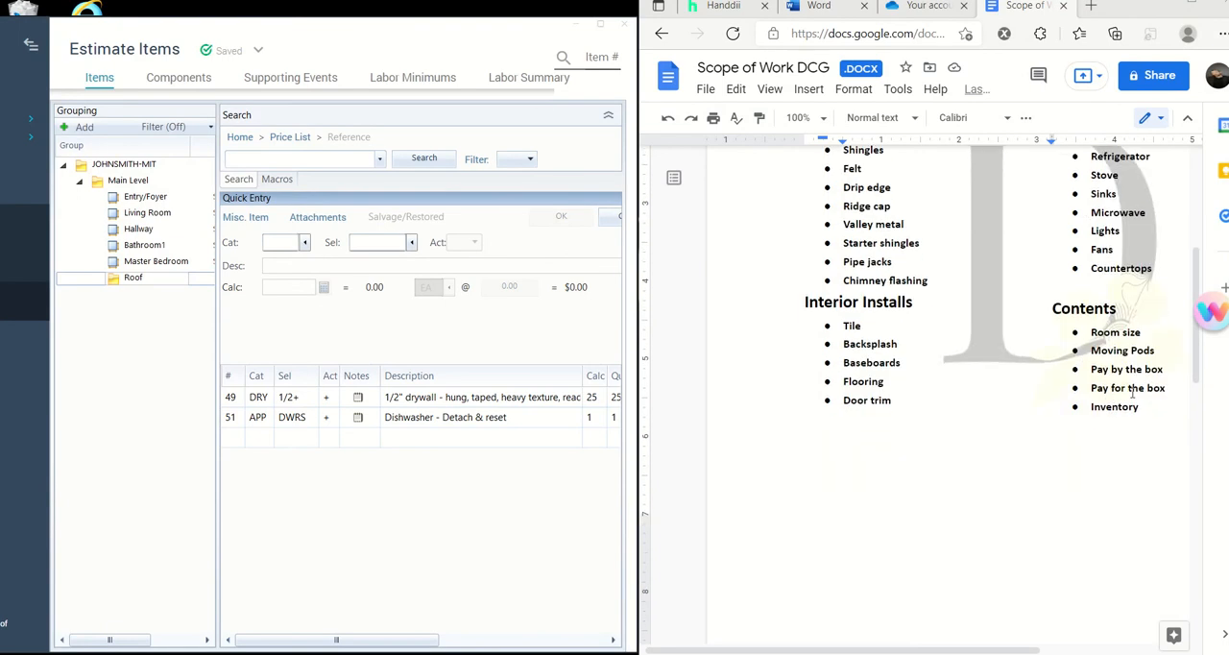
scroll(1134, 394, "up", 1)
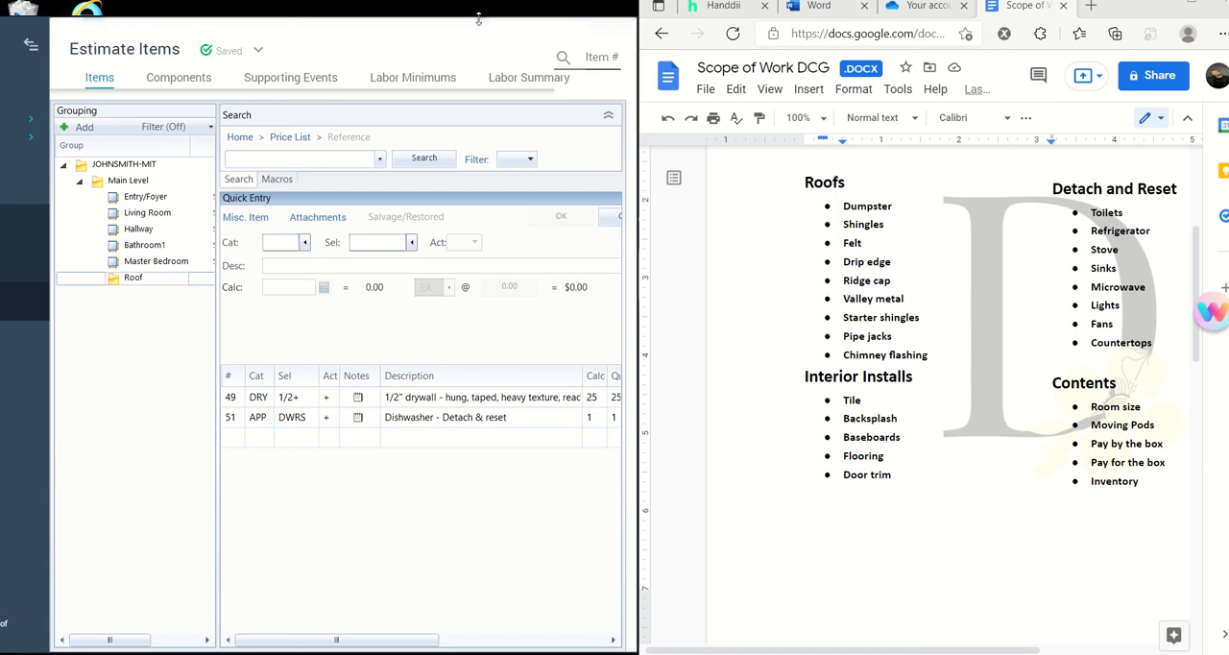
left_click(601, 26)
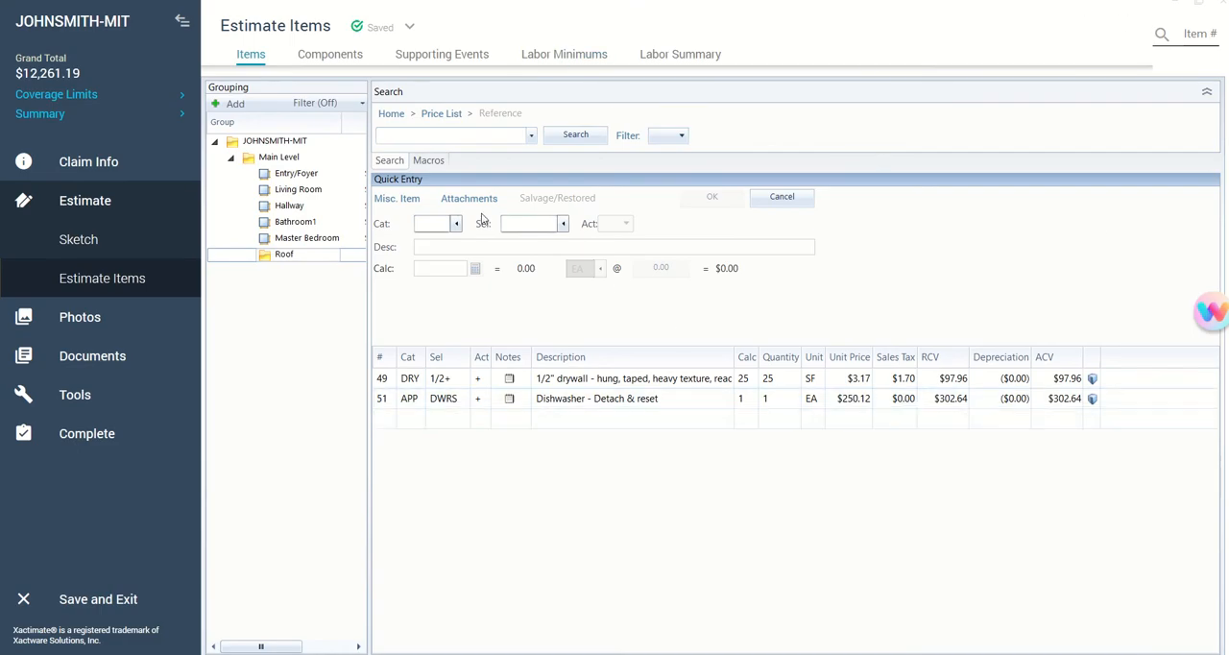
- Delete the Roof group from the Main Level, using the Grouping member(s) option
left_click(333, 258)
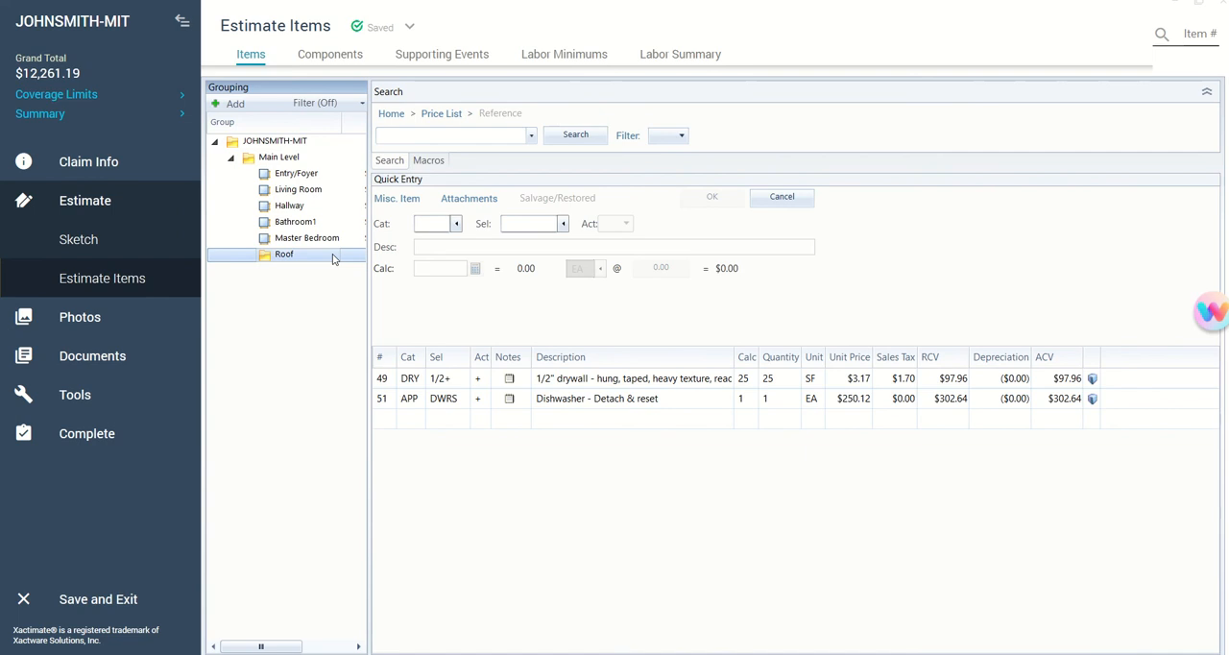
right_click(336, 261)
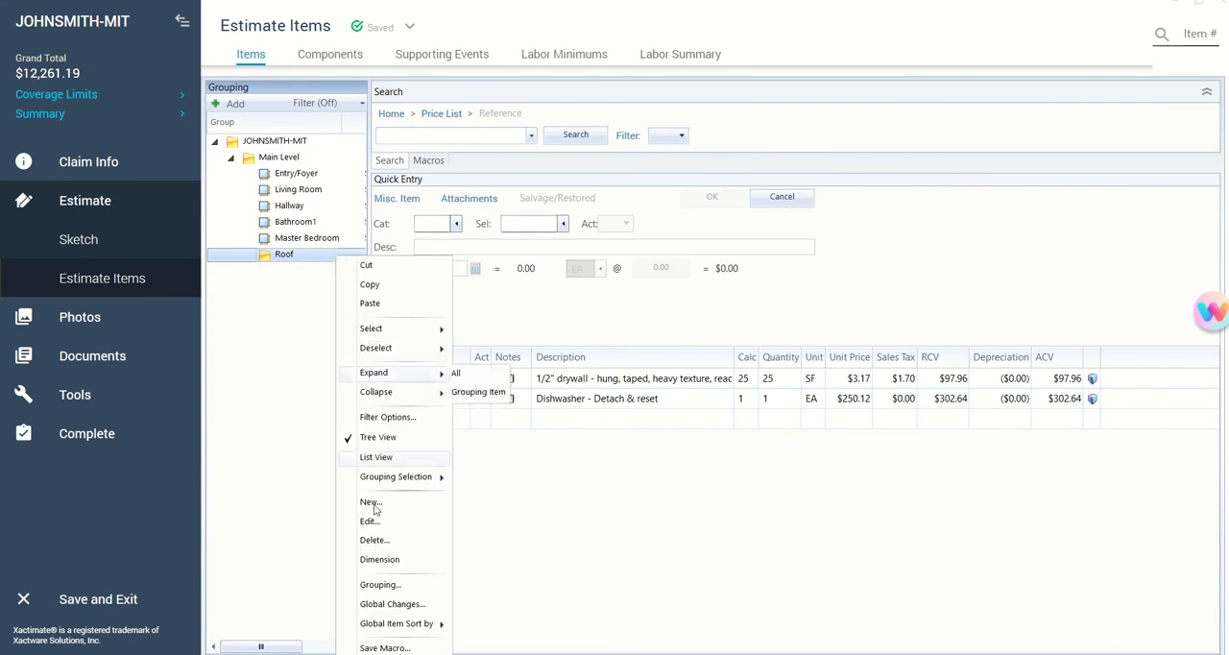
left_click(380, 544)
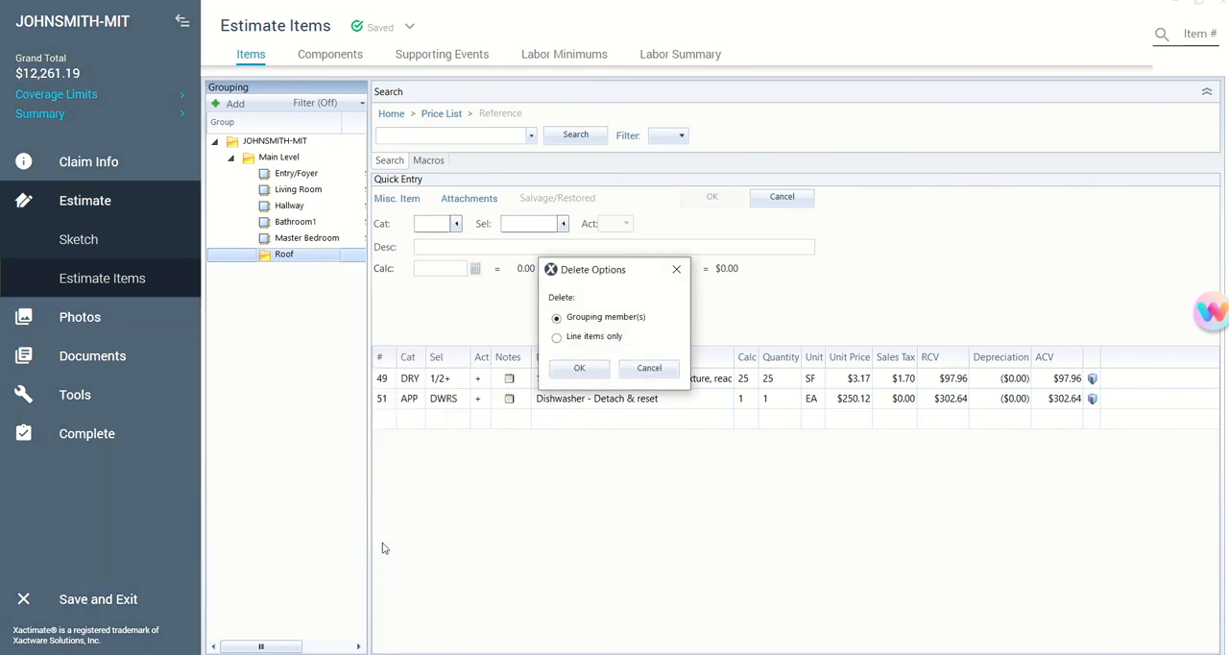
left_click(575, 367)
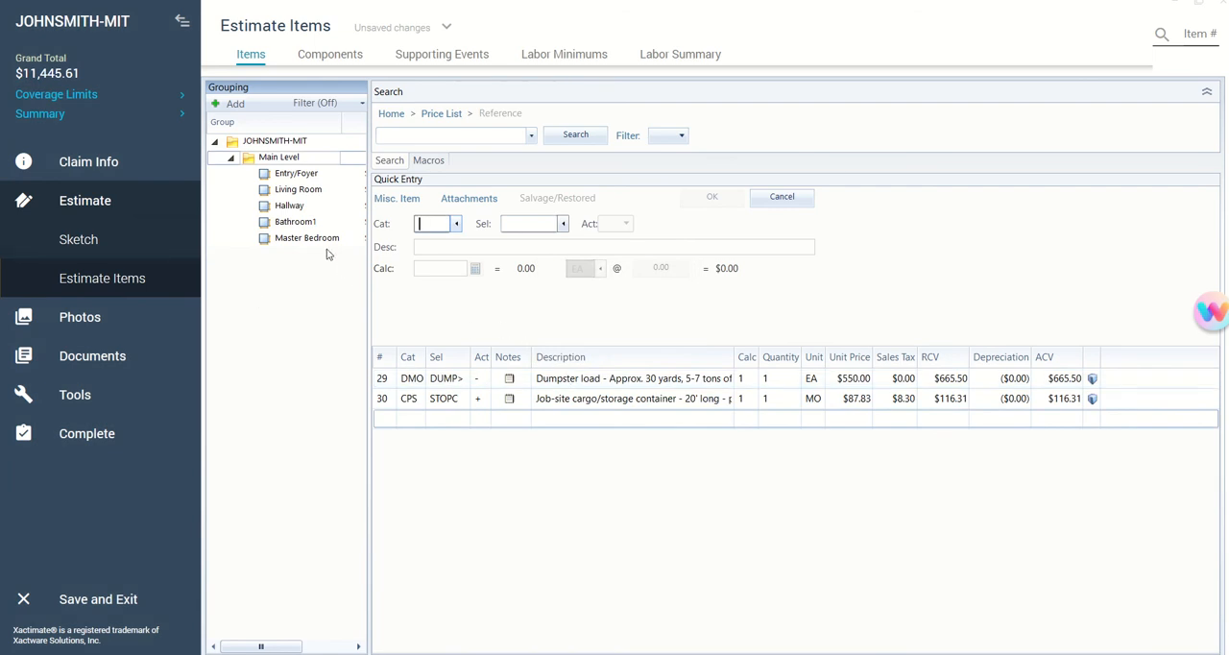
- Add a new group named Test to the estimate
left_click(231, 103)
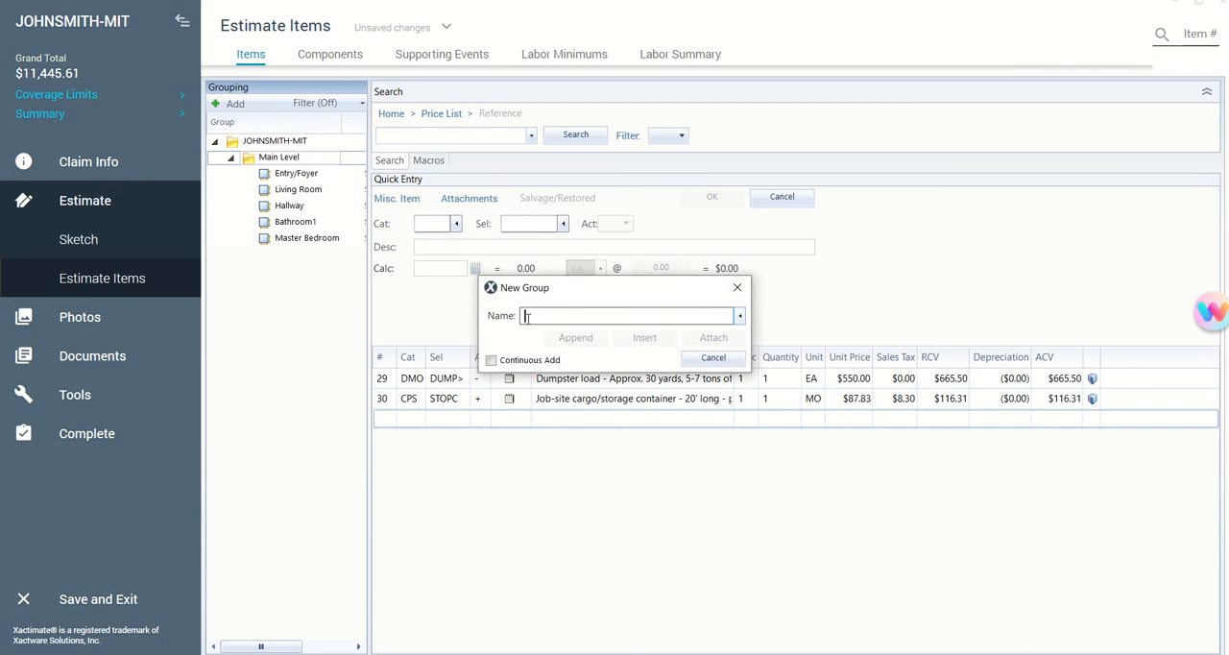
type("Test")
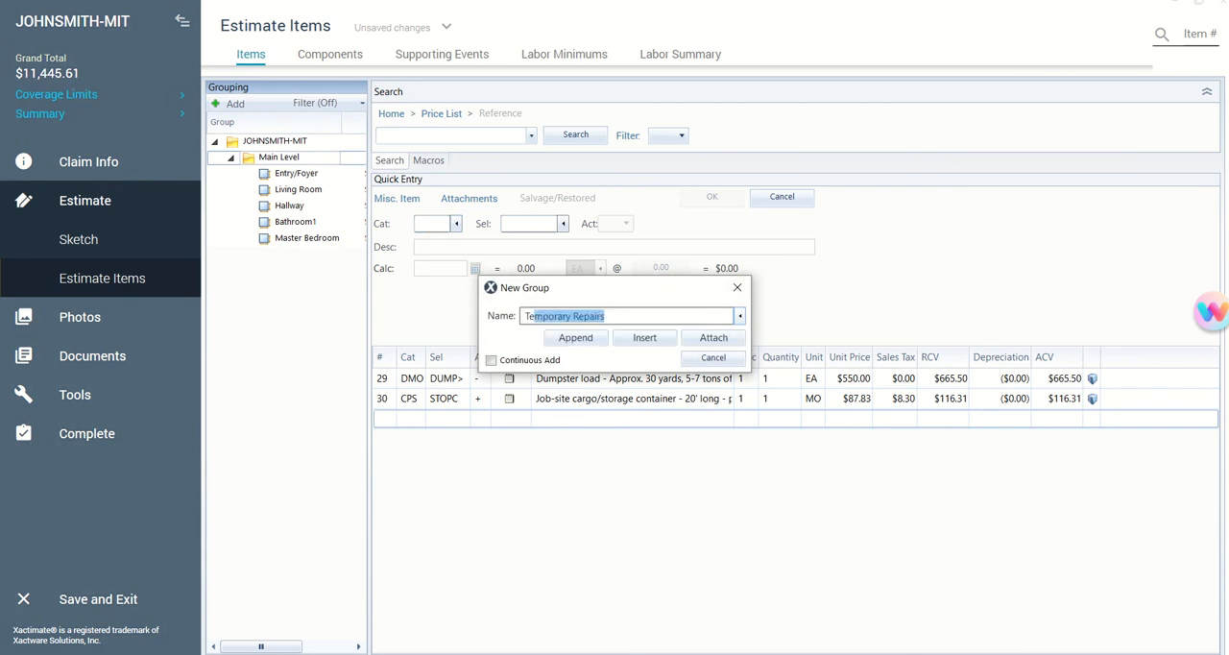
key("BackSpace")
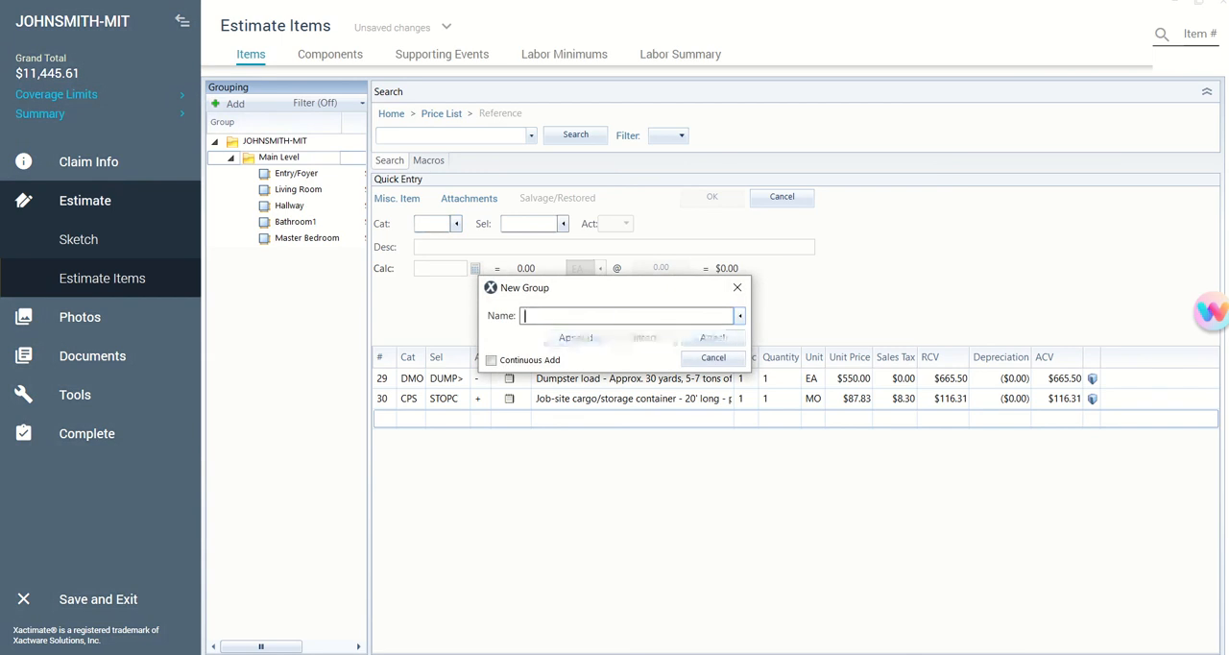
type("Test")
key("Return")
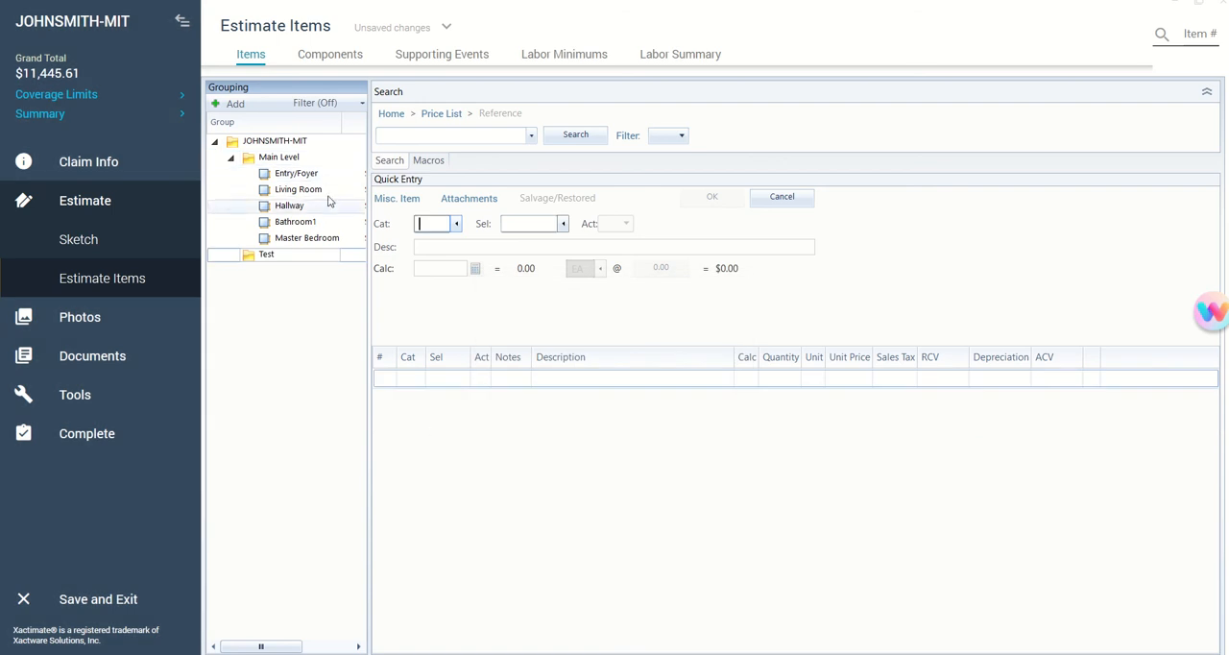
- Filter the price list categories by "content" and set the new line item's category to CON, Content Manipulation
left_click(456, 223)
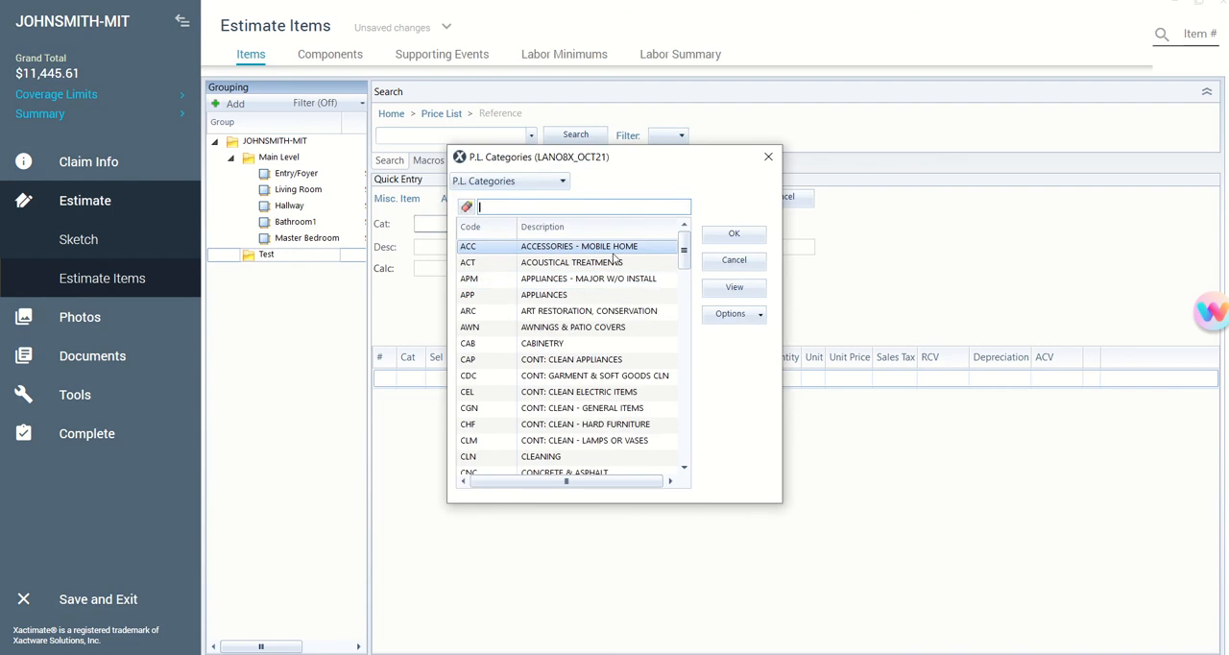
type("content")
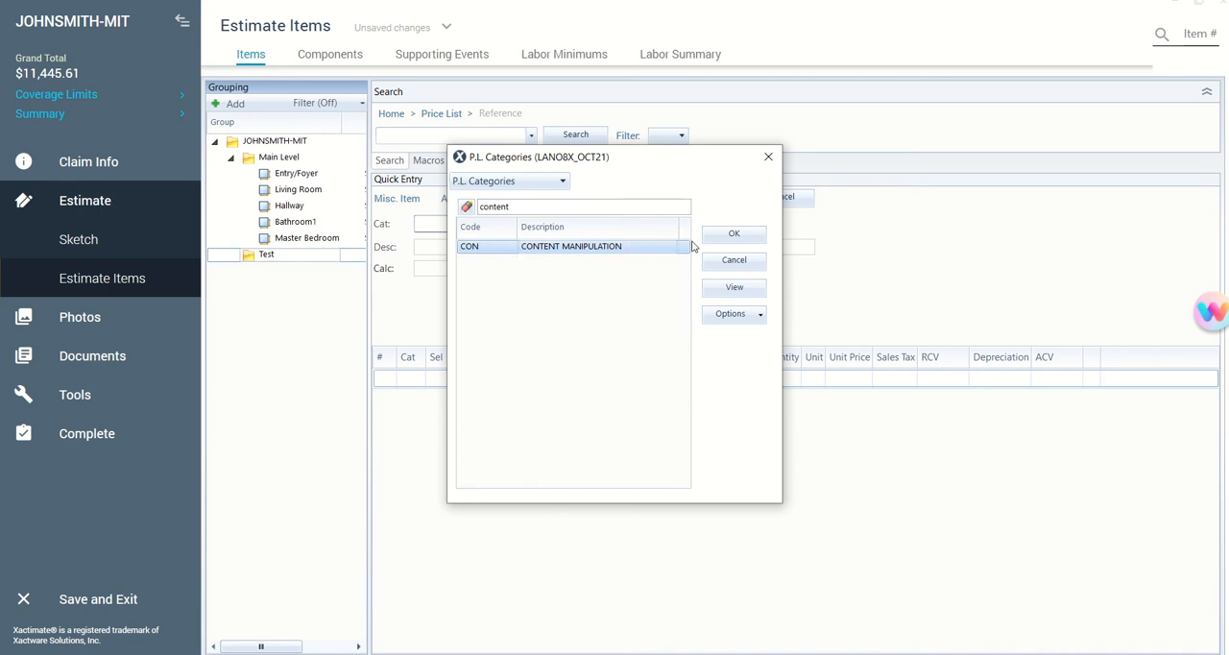
left_click(731, 234)
- Choose selector ROOM<, Contents - move out then reset - Small room, and view its item information
left_click(565, 224)
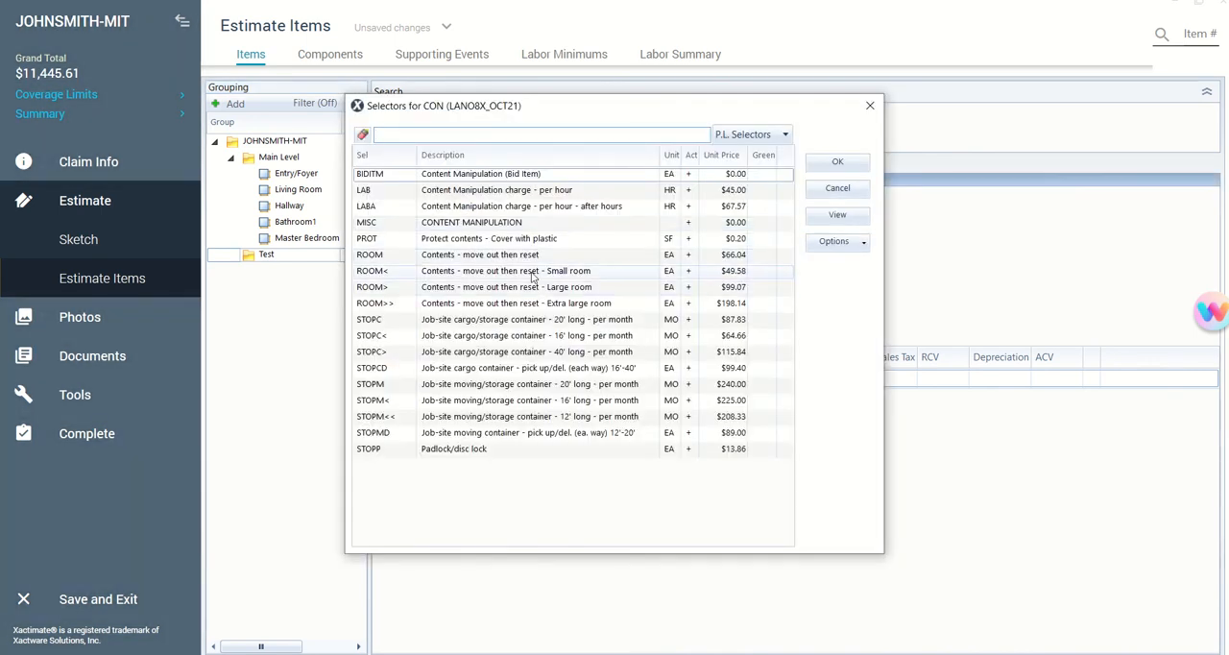
left_click(533, 273)
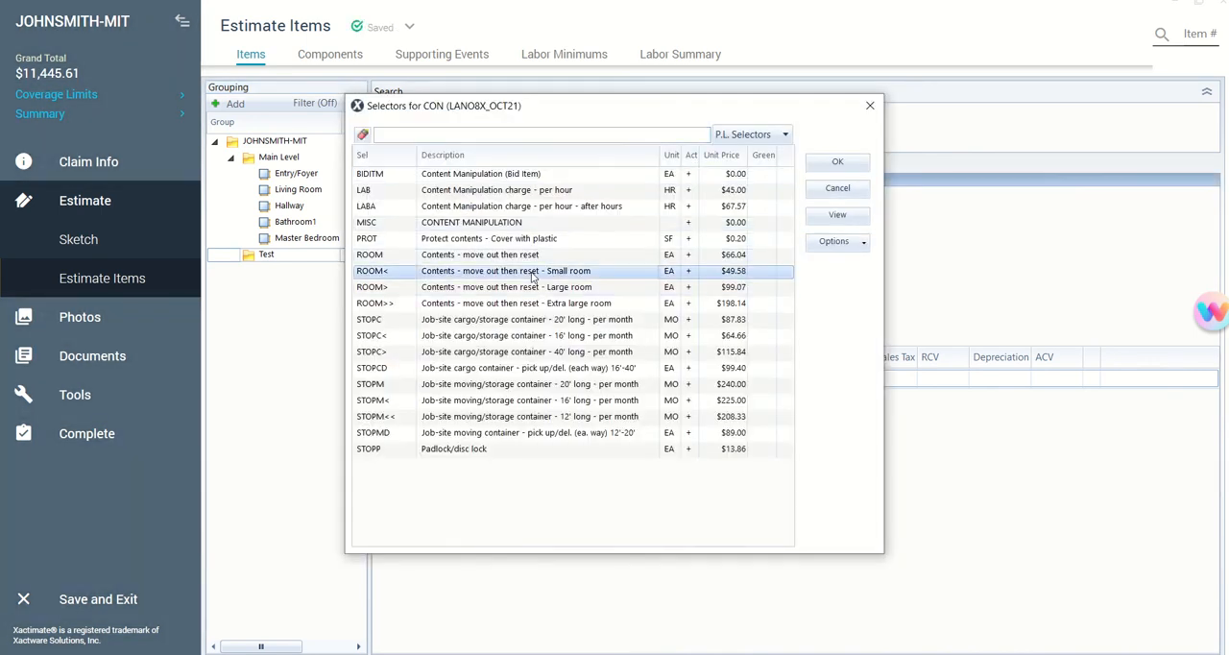
left_click(845, 163)
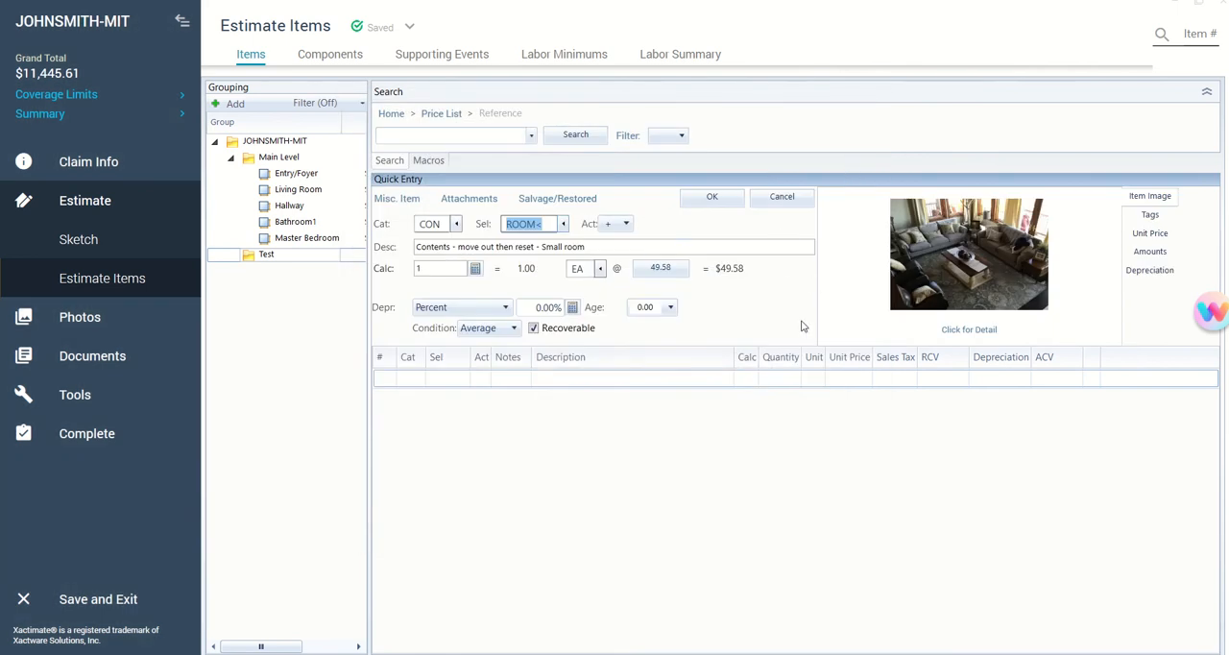
left_click(968, 330)
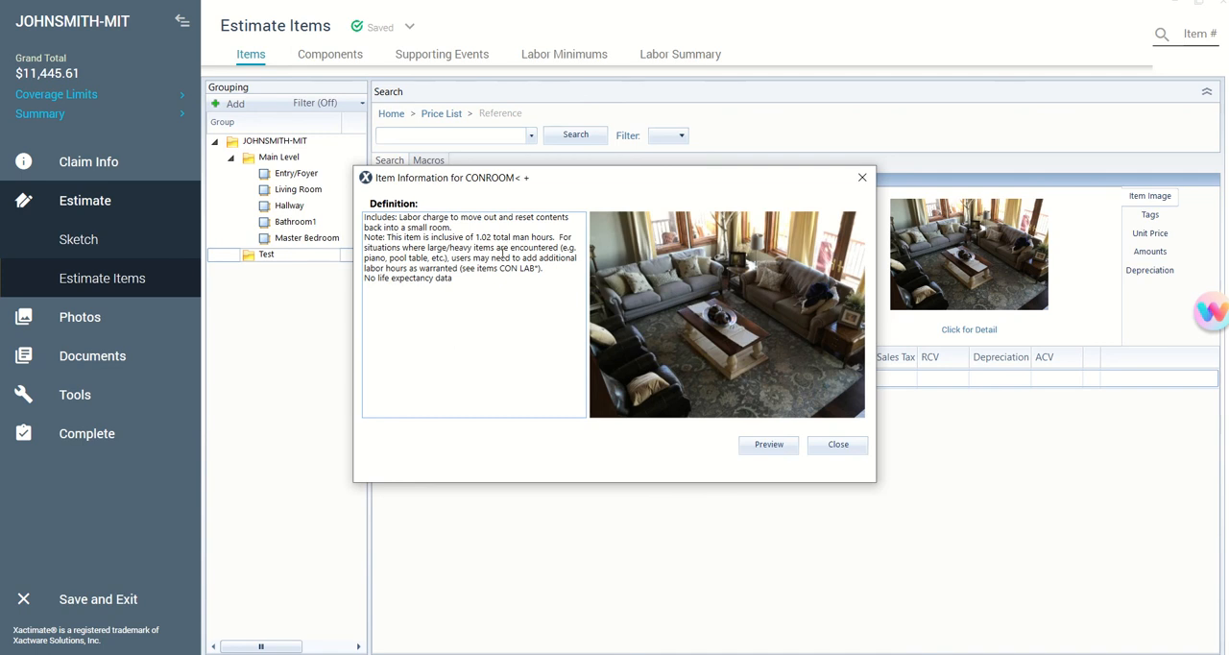
left_click(815, 447)
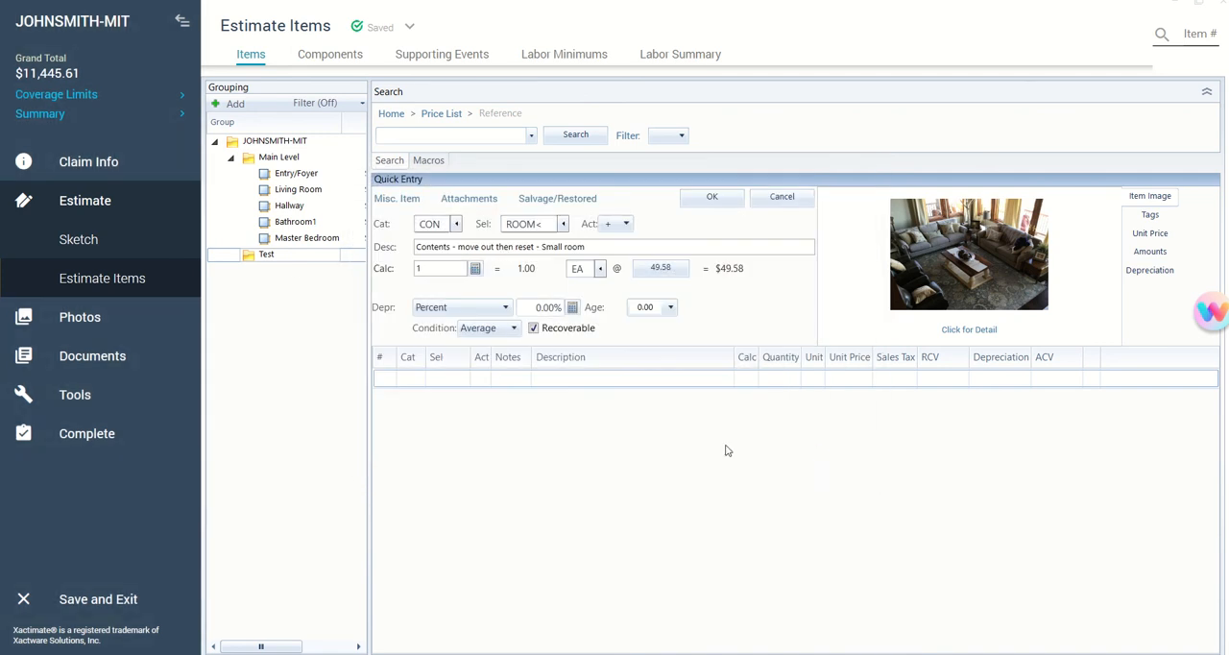
- Switch the item to ROOM>, Contents - move out then reset - Large room, and add it to the Test group
left_click(563, 223)
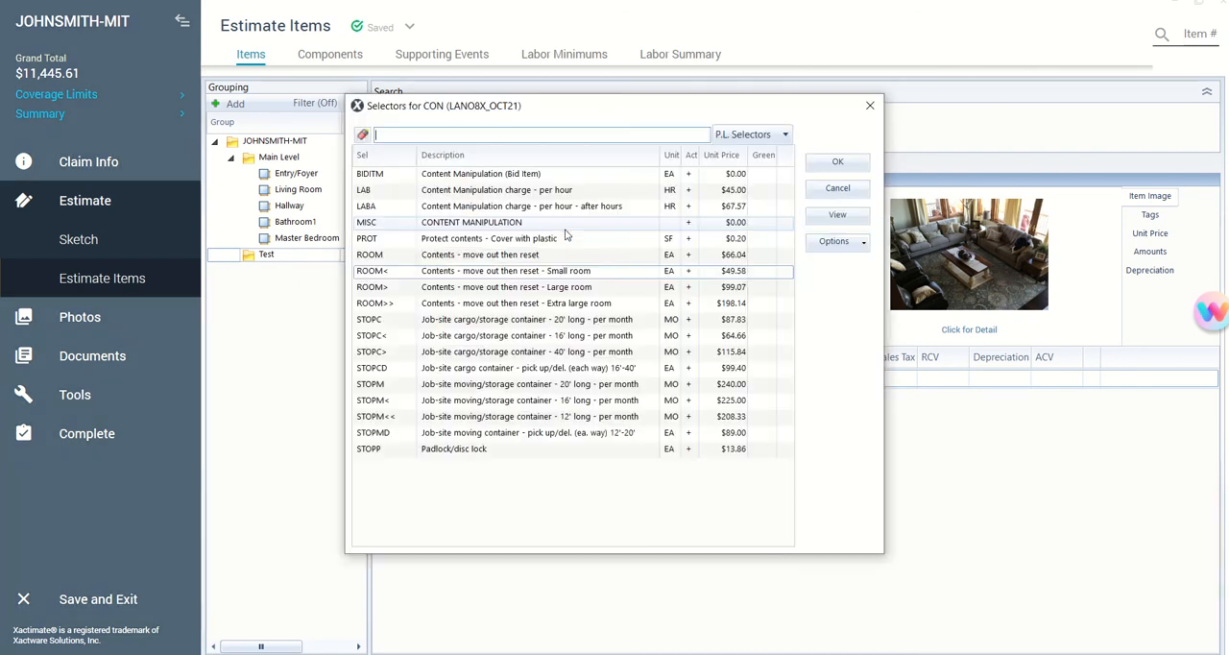
left_click(570, 287)
left_click(867, 163)
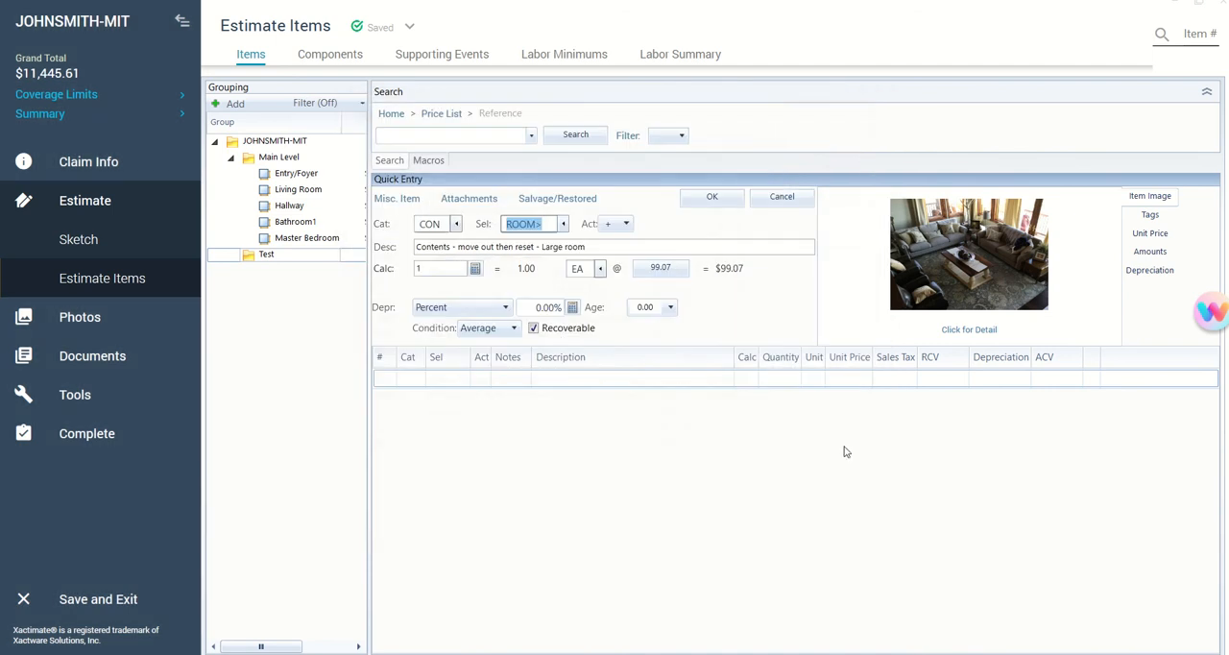
left_click(715, 199)
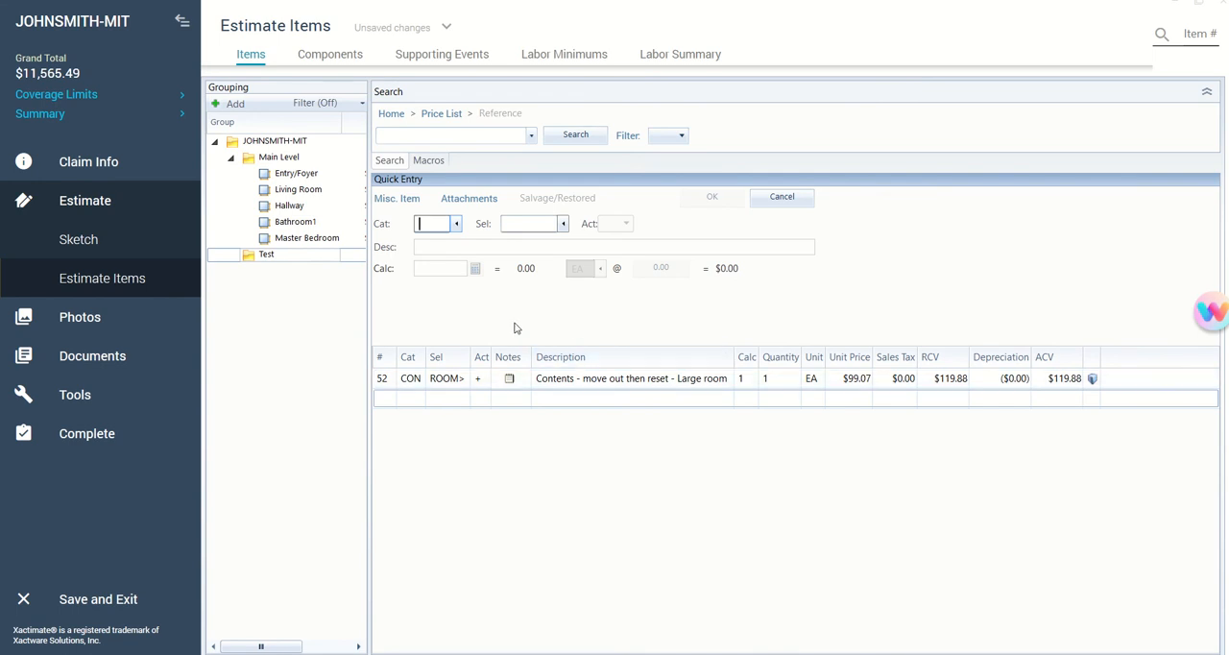
- Set the next line item's category to CPS, the contents packing, handling and storage category
left_click(457, 224)
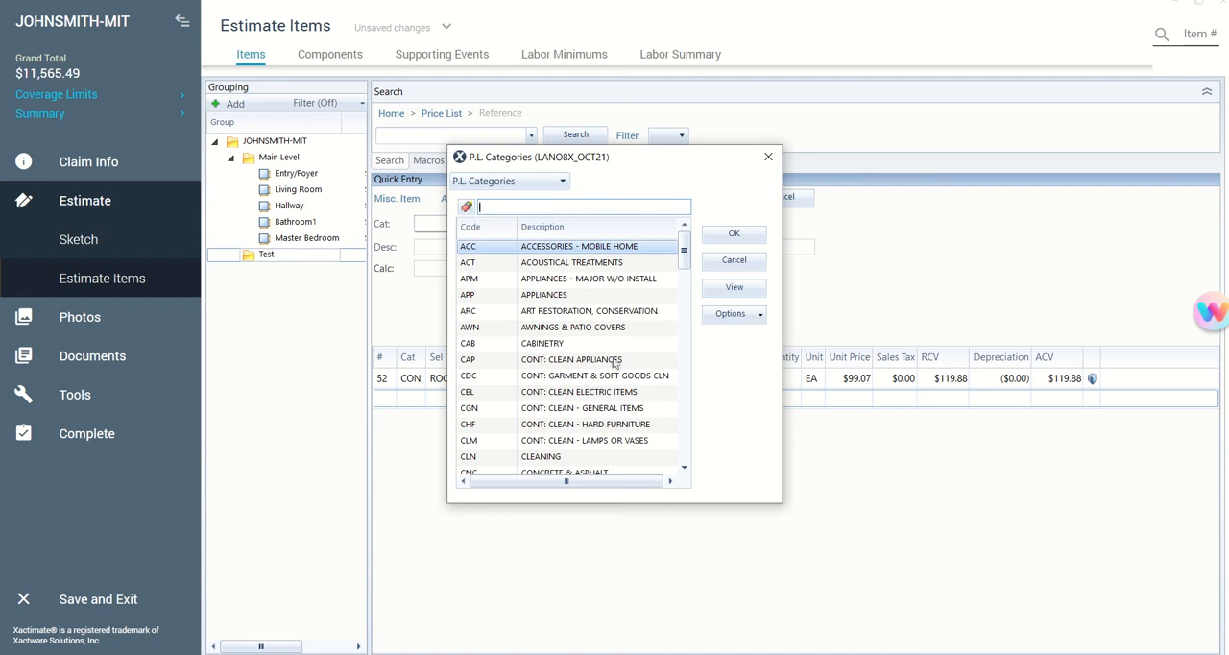
scroll(614, 363, "down", 1)
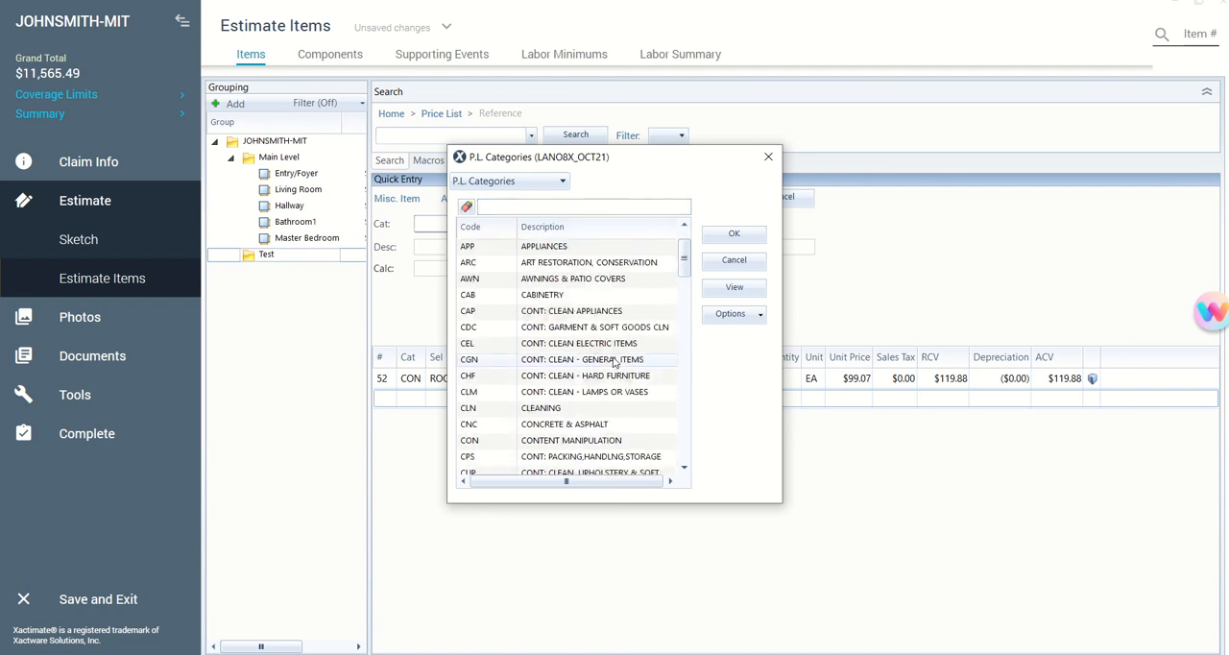
scroll(615, 363, "down", 1)
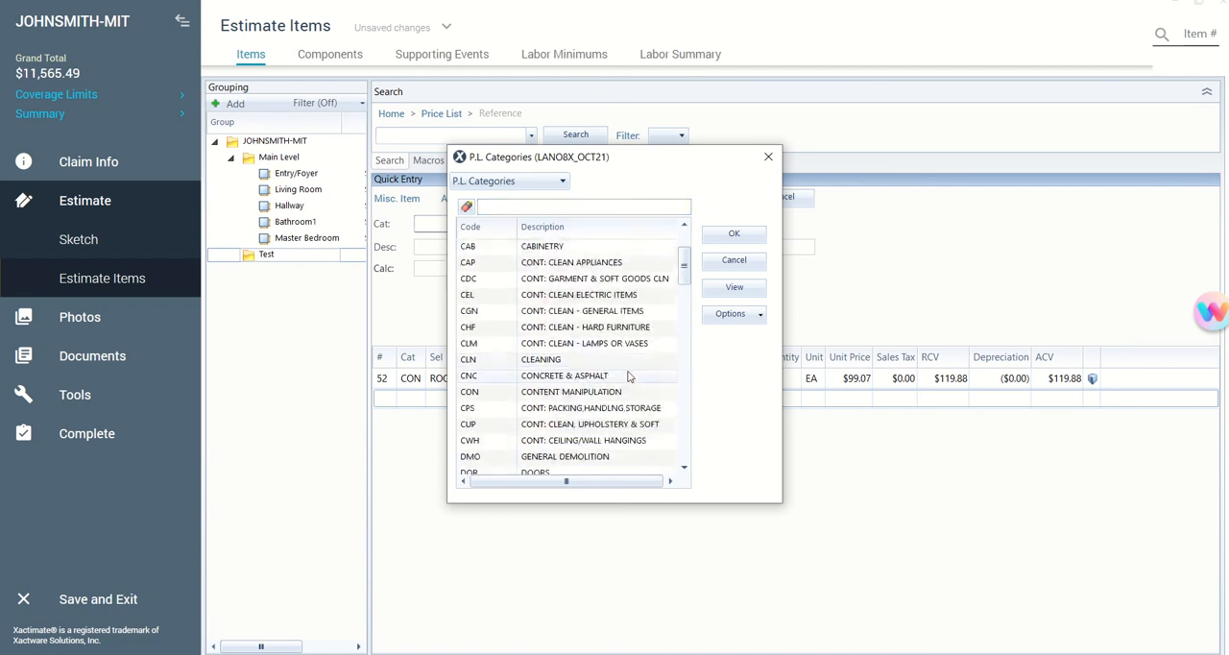
scroll(625, 383, "down", 1)
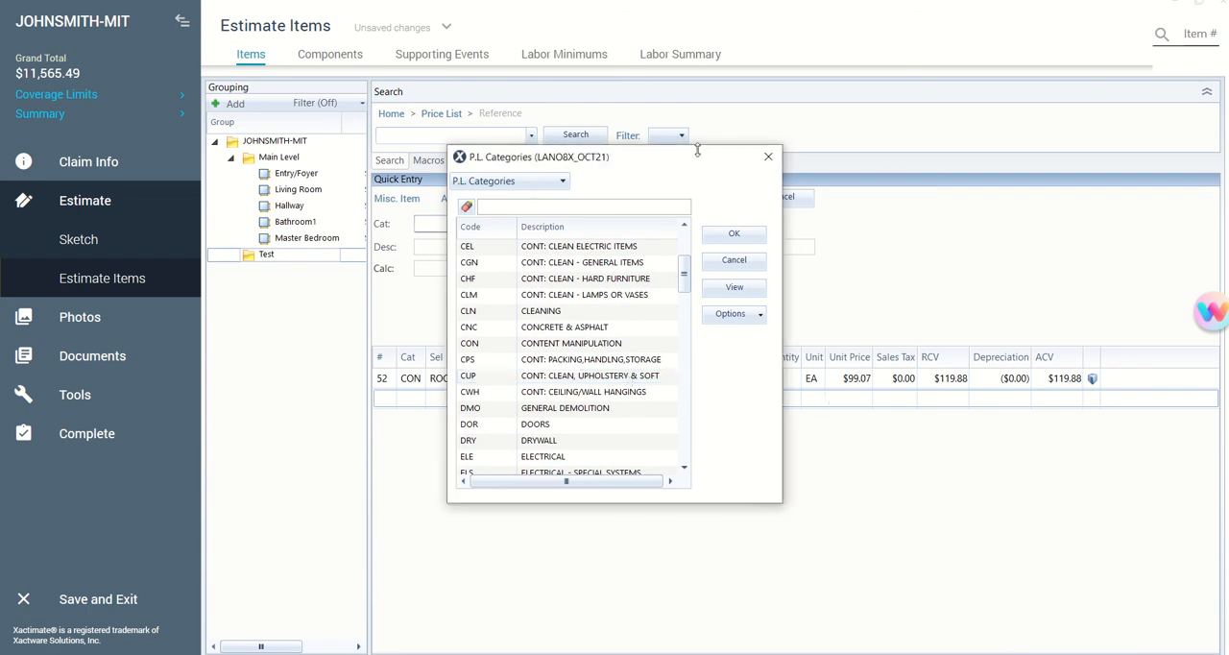
left_click_drag(698, 154, 609, 116)
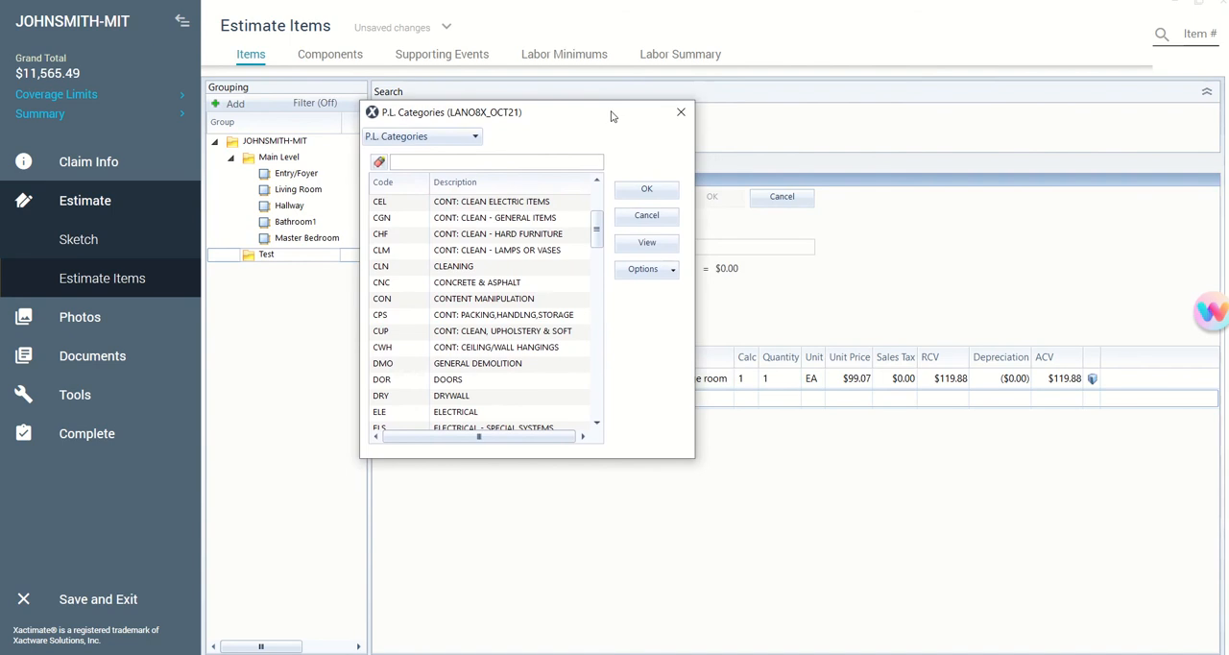
scroll(519, 328, "down", 3)
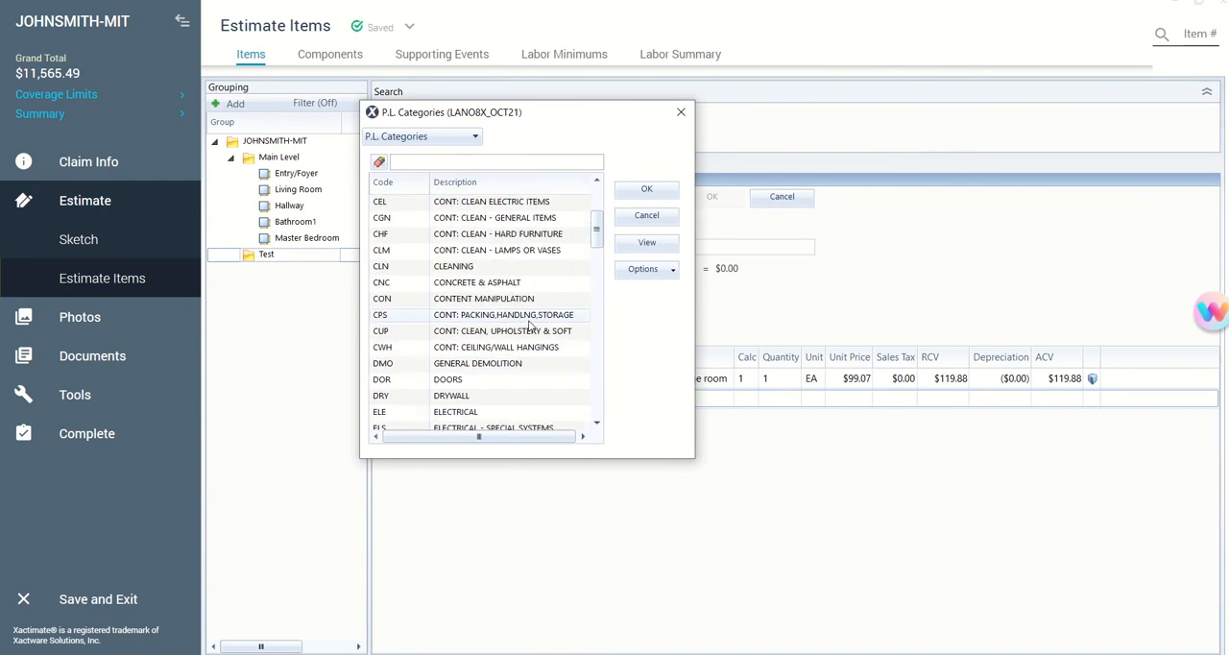
left_click(513, 317)
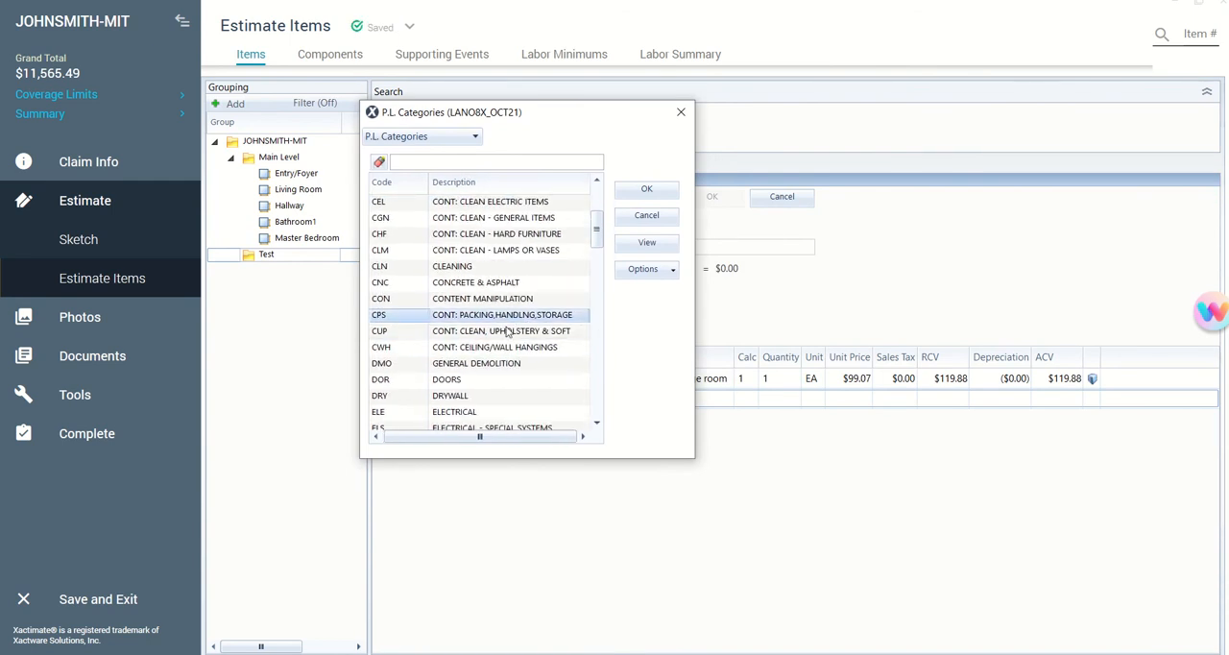
left_click(644, 191)
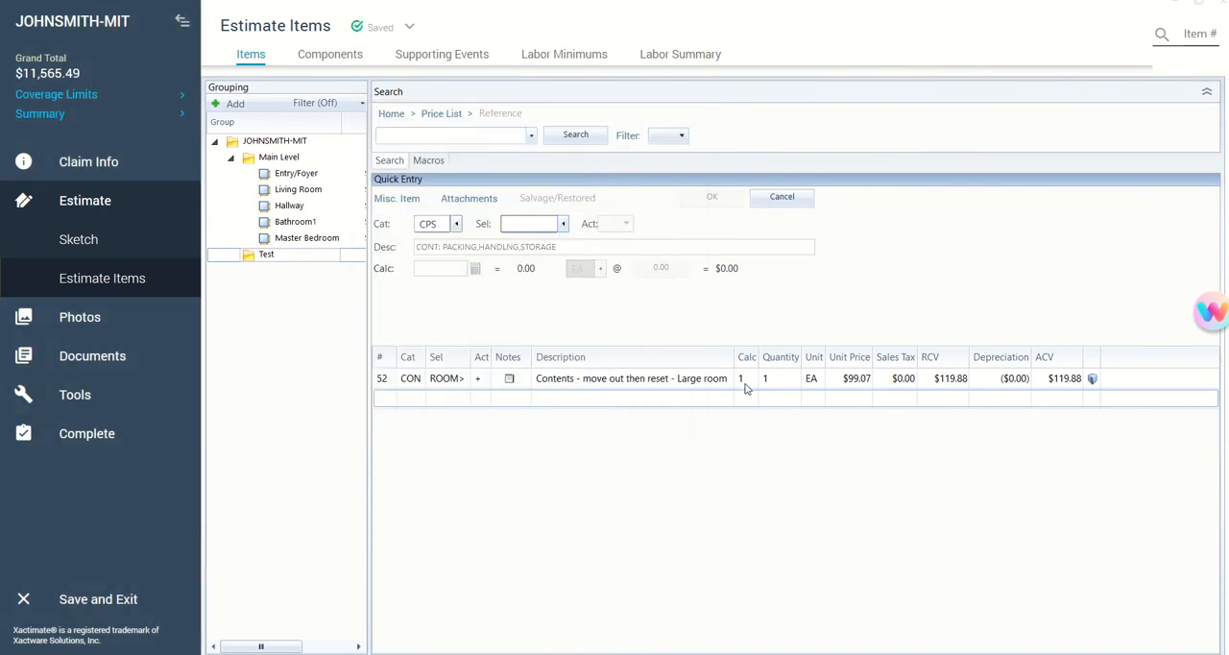
- Add selector BXBME, Evaluate pack & inventory bric-a-brac - per Med box, as a line item in the Test group
left_click(564, 224)
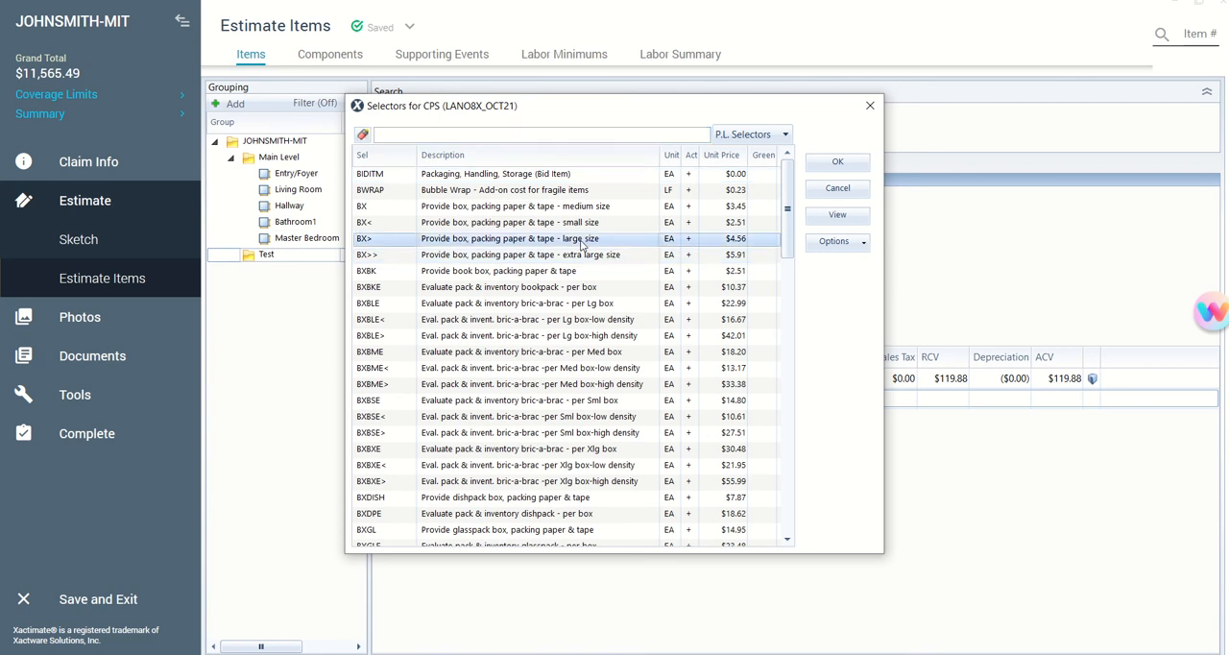
left_click(584, 240)
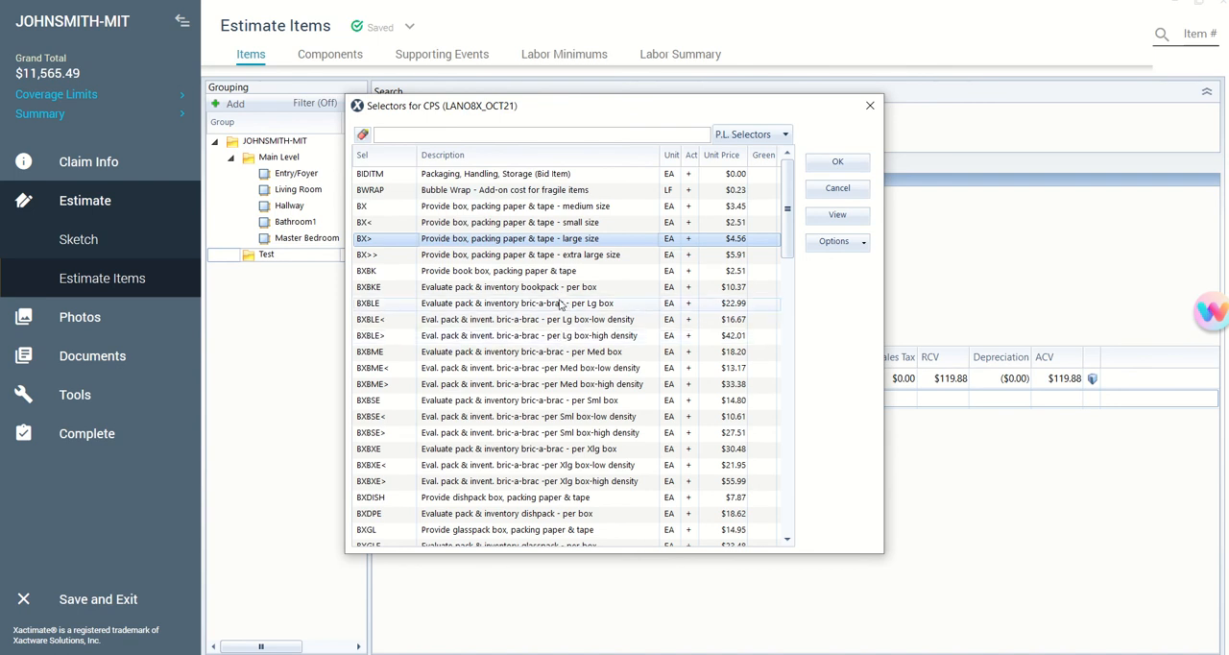
scroll(562, 305, "down", 1)
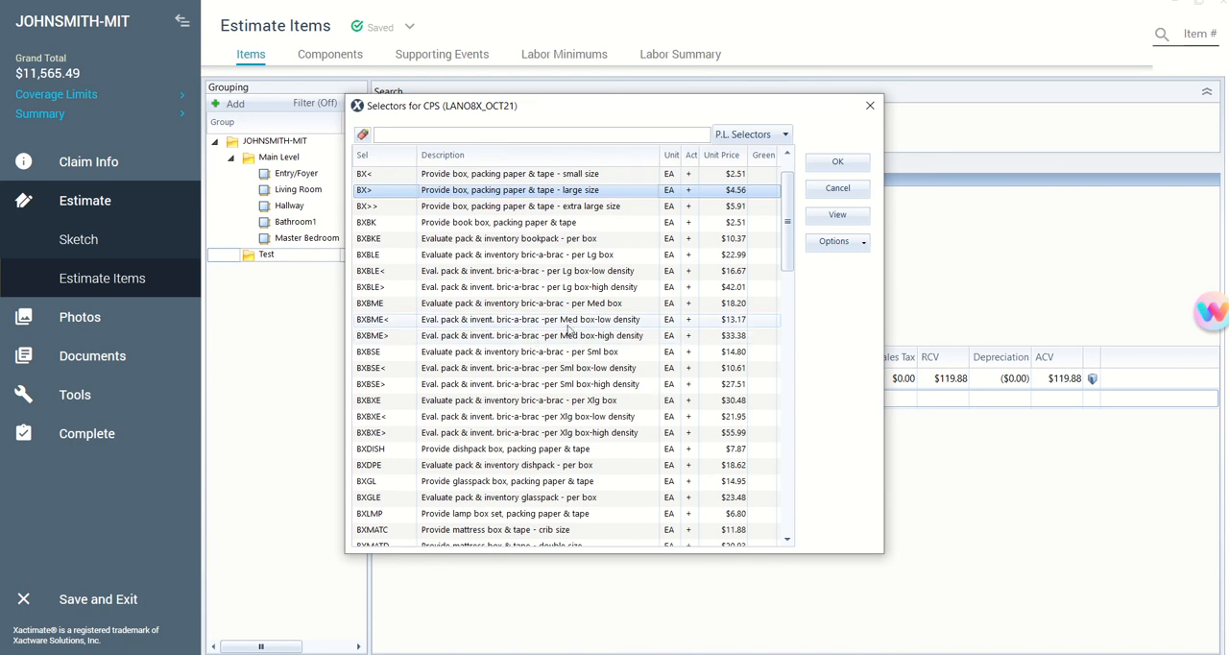
scroll(582, 323, "down", 1)
scroll(582, 323, "up", 2)
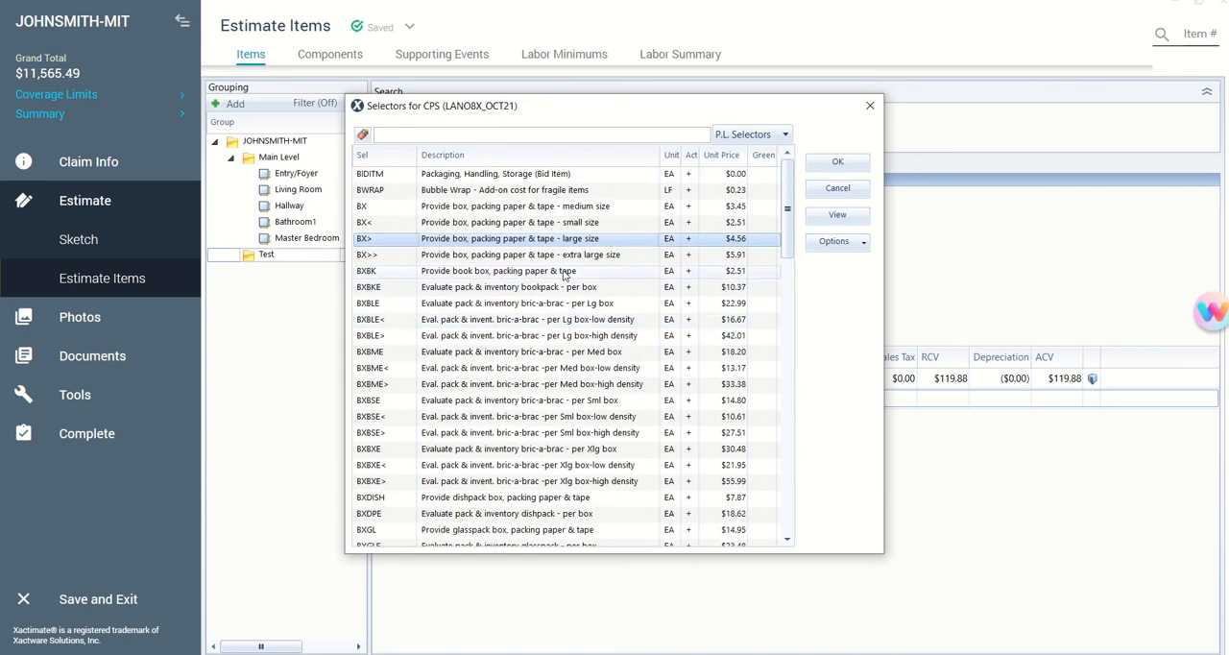
scroll(569, 315, "down", 1)
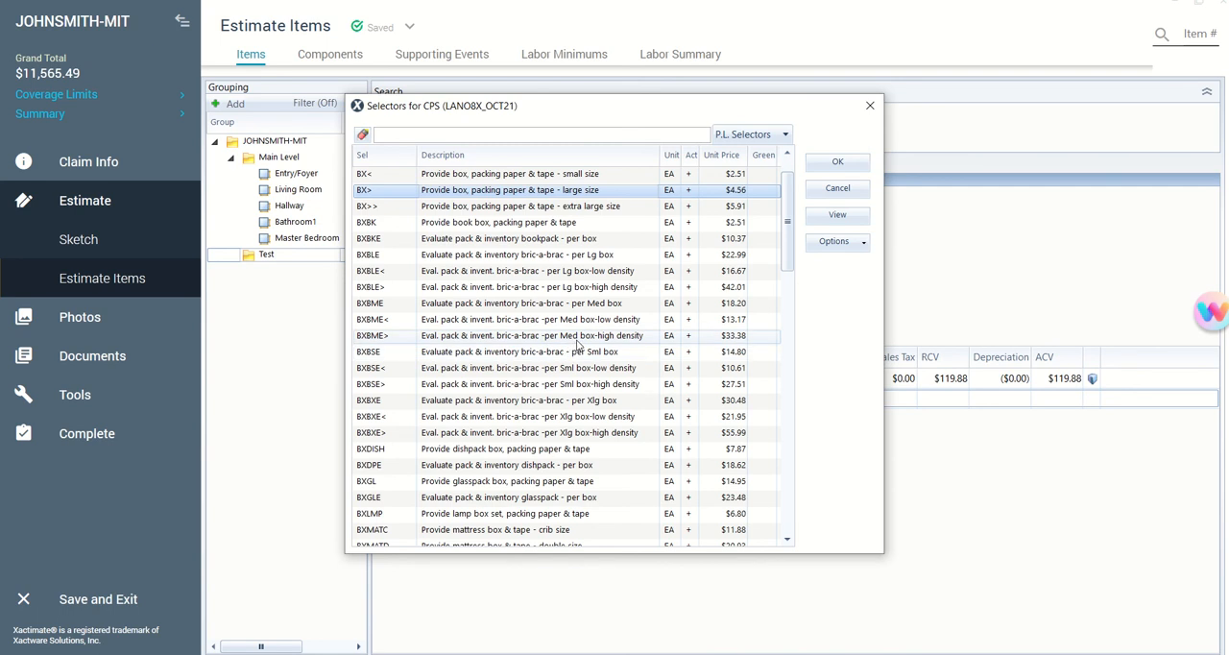
scroll(580, 343, "down", 1)
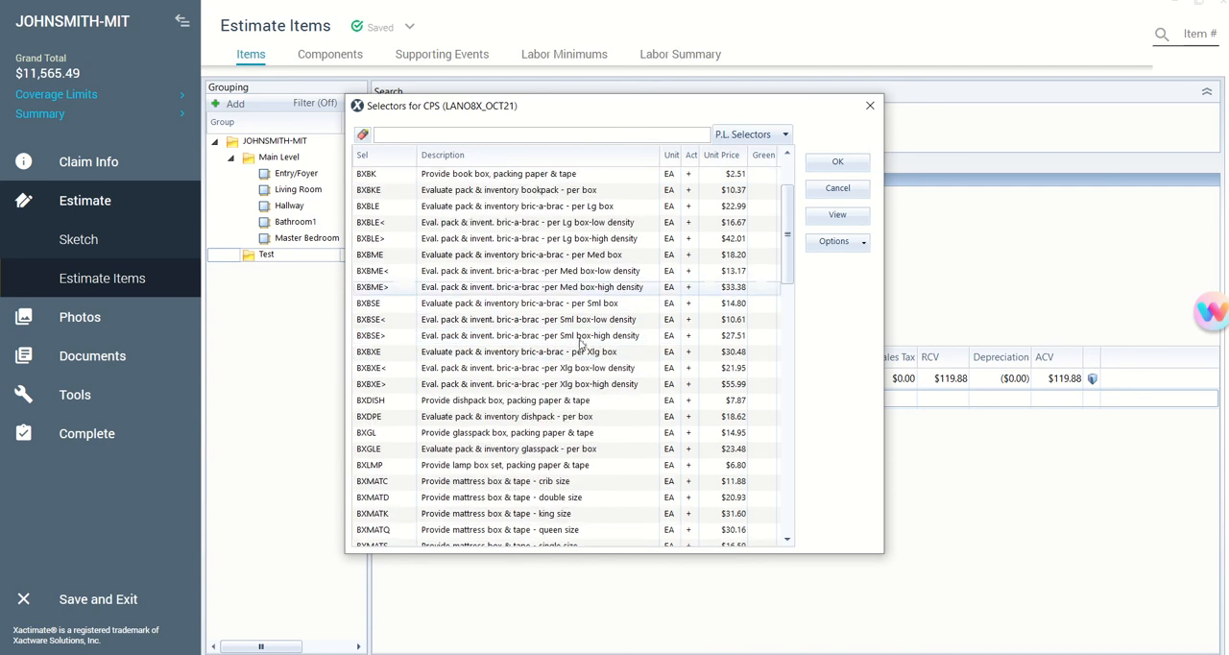
scroll(580, 342, "down", 1)
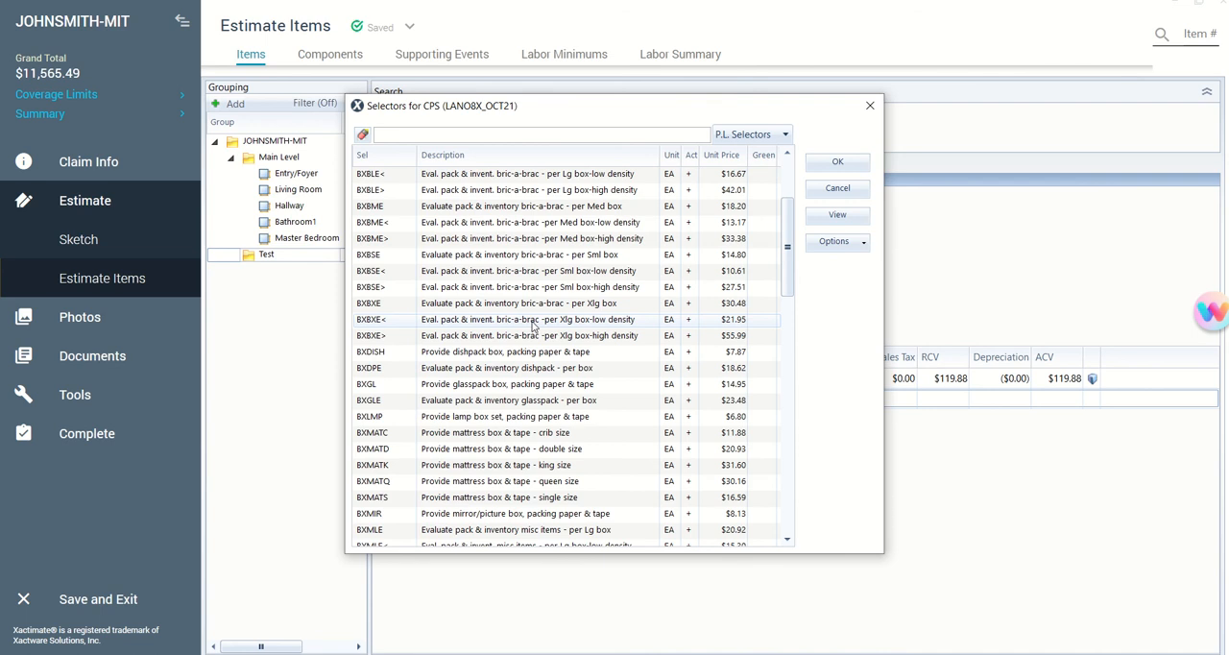
scroll(634, 293, "up", 1)
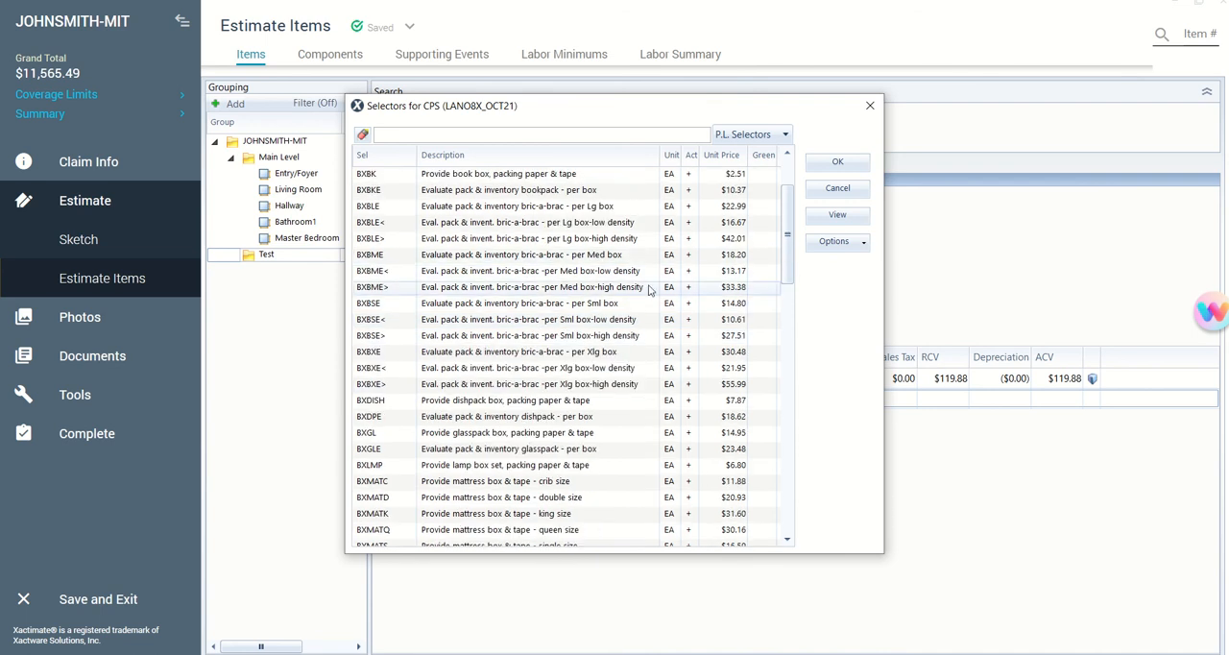
left_click(566, 258)
left_click(834, 163)
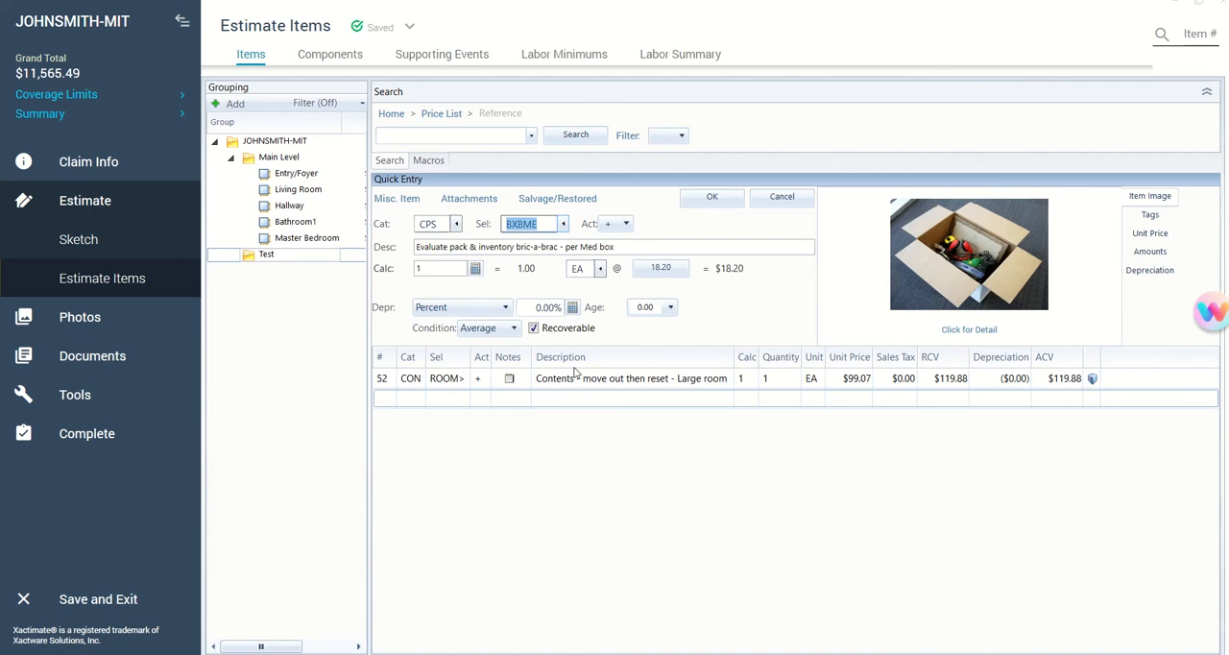
key("Return")
- Set the quantity of the large-room contents move out then reset item to 60
left_click(768, 377)
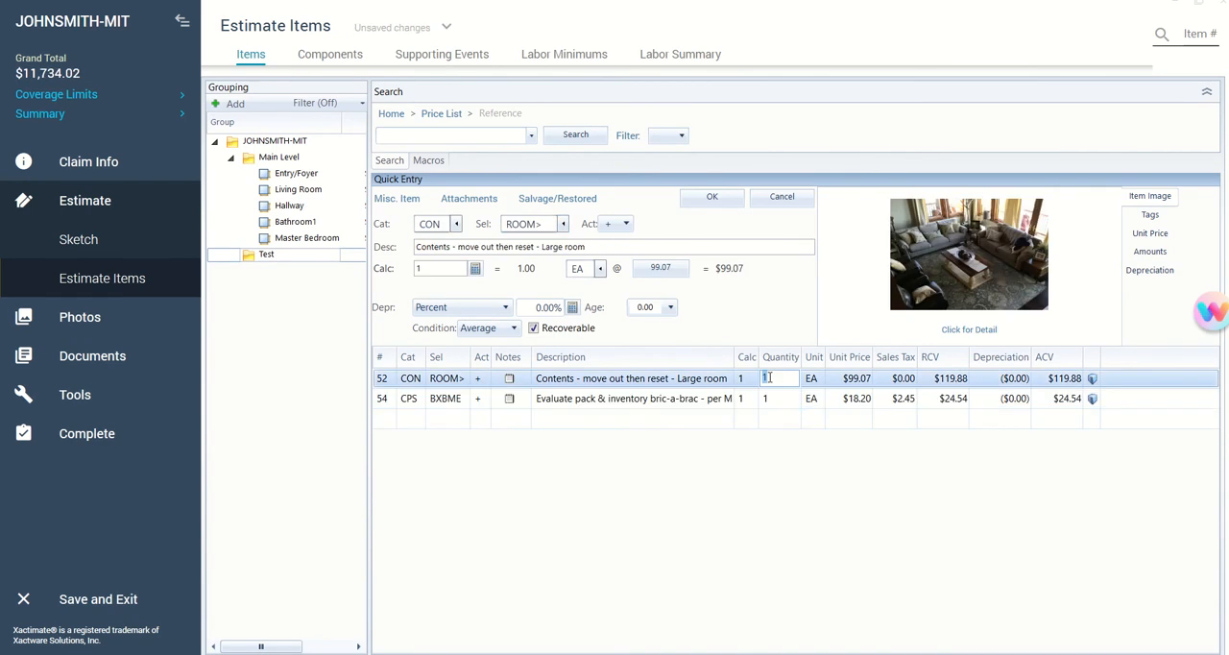
type("621")
key("Return")
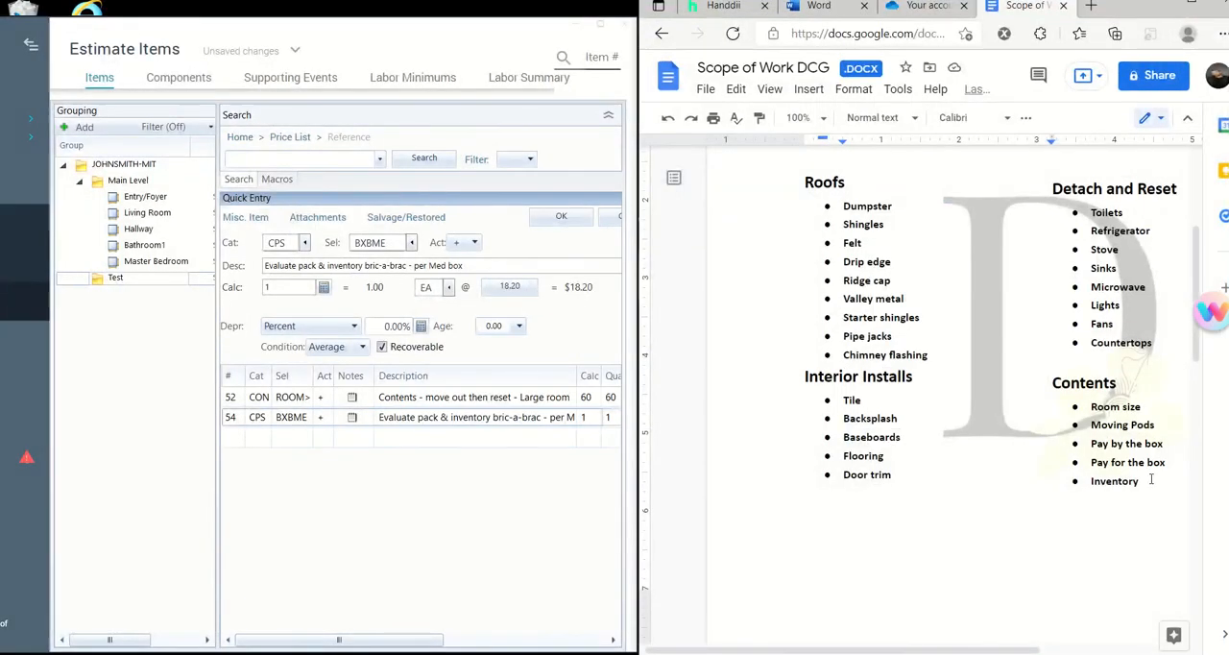
- Highlight the end of the Inventory bullet under Contents in the scope of work document, and return to the maximized Xactimate estimate
left_click_drag(1152, 479, 1123, 480)
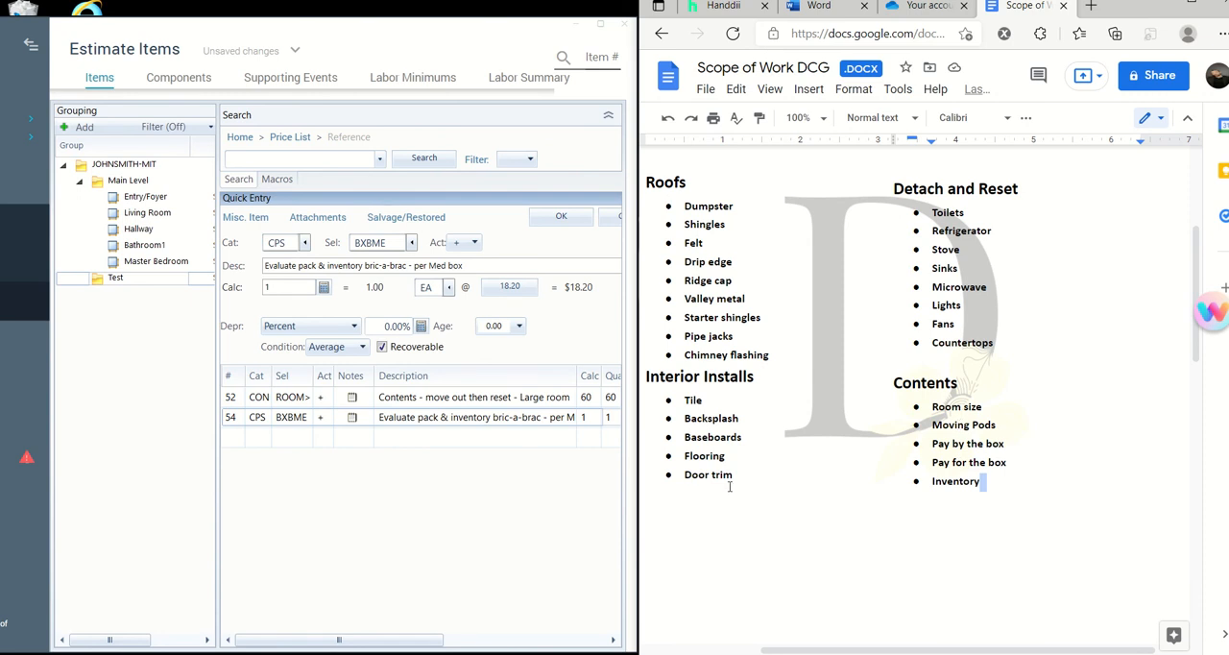
left_click(541, 549)
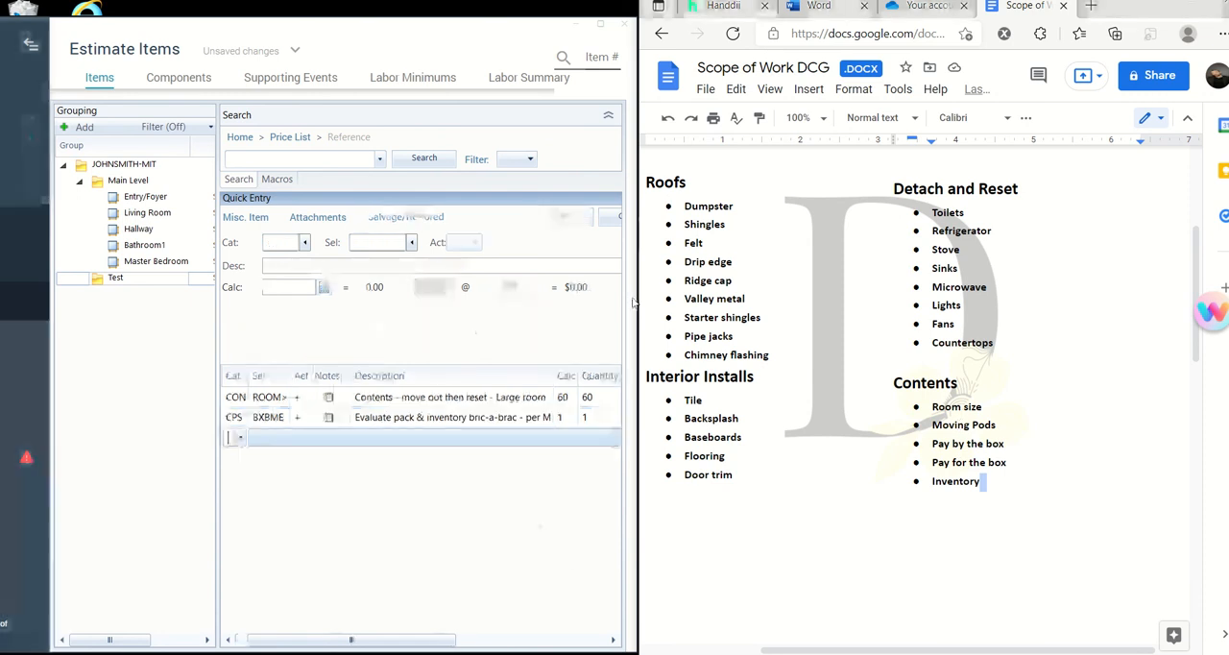
left_click(604, 24)
- Start a new line item with category CPS, the contents packing, handling and storage category
left_click(457, 223)
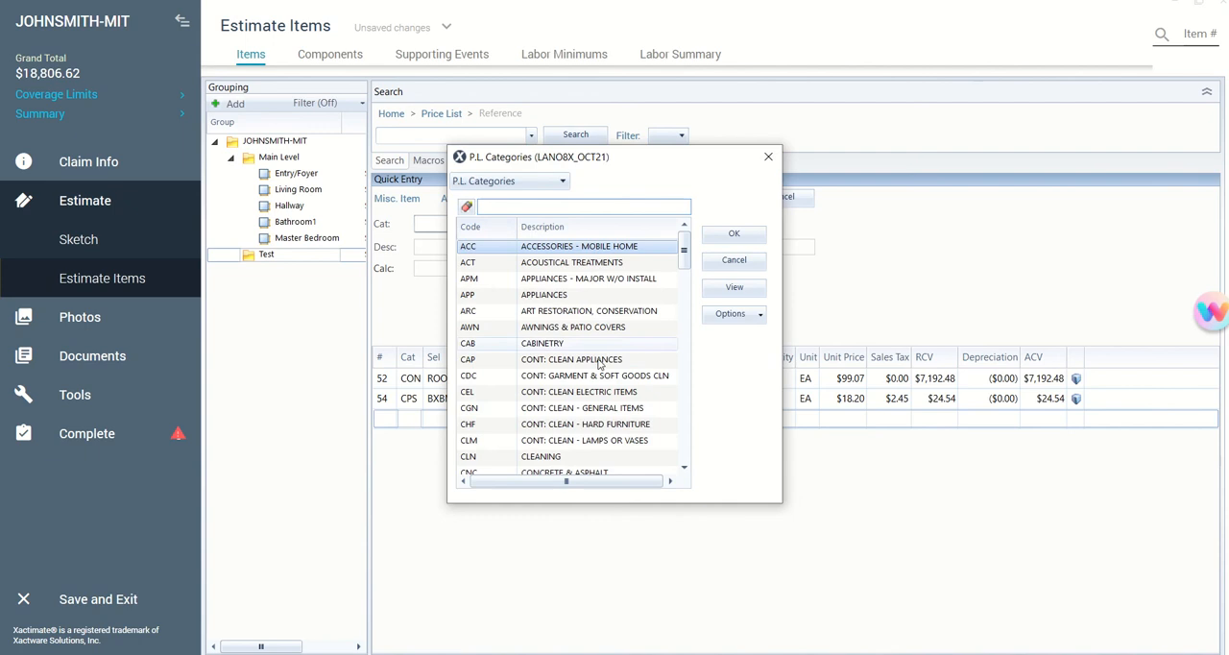
scroll(615, 379, "down", 1)
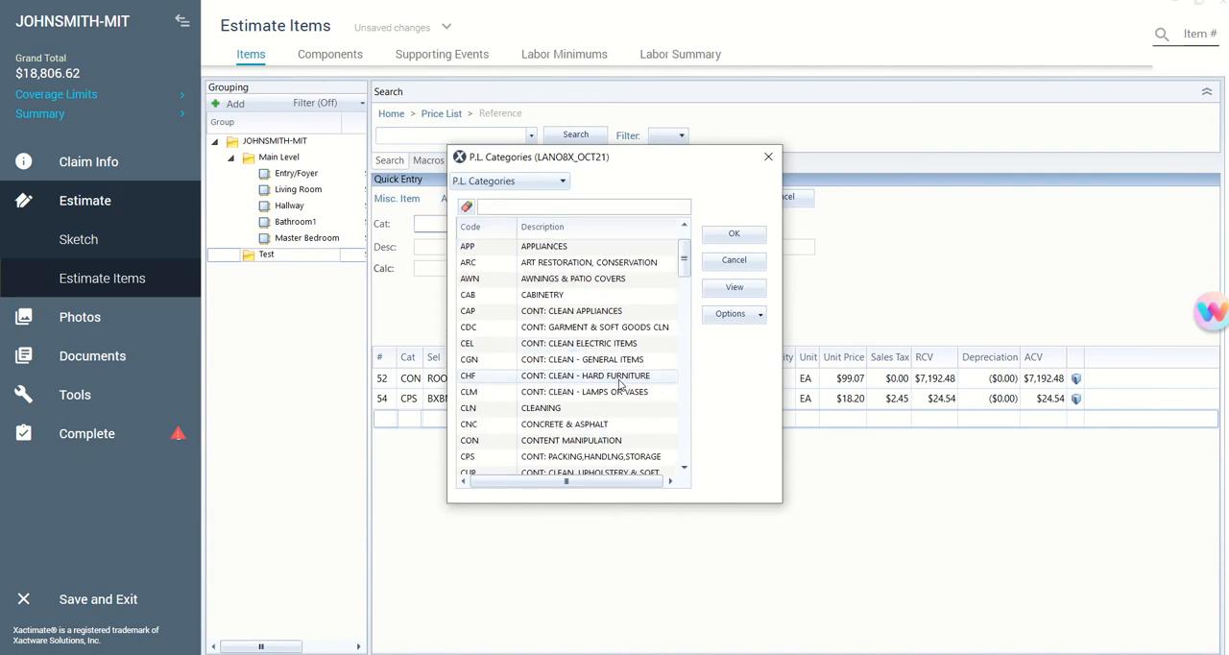
scroll(619, 384, "down", 1)
scroll(653, 351, "down", 1)
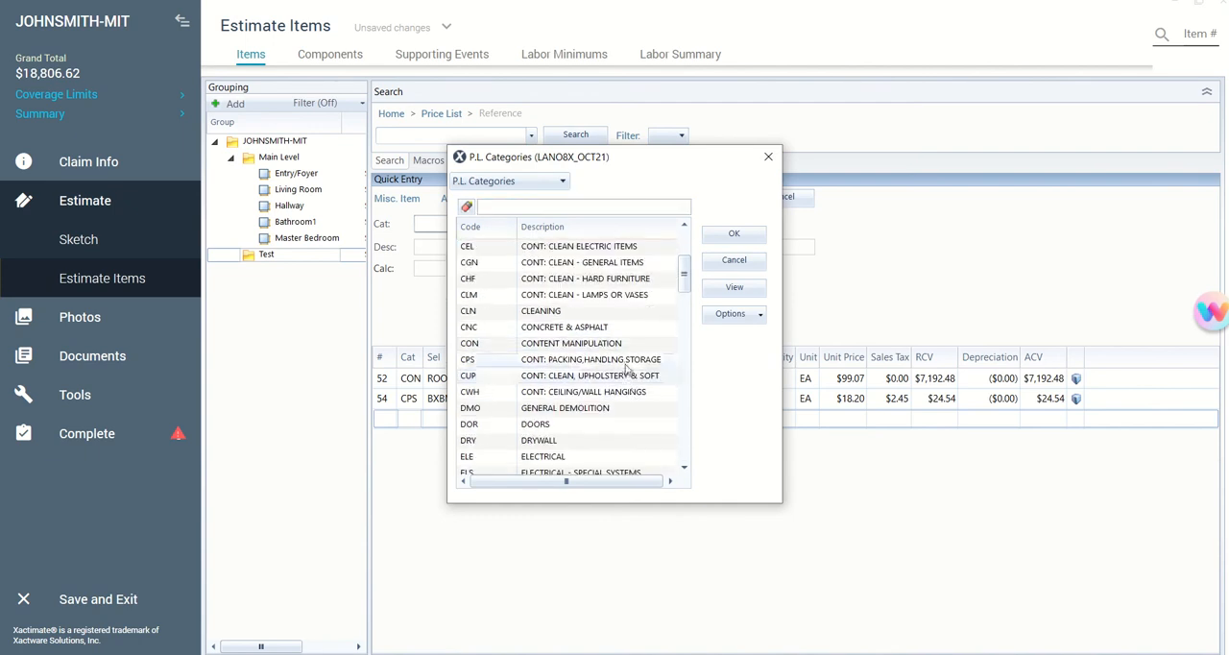
left_click(628, 363)
left_click(743, 236)
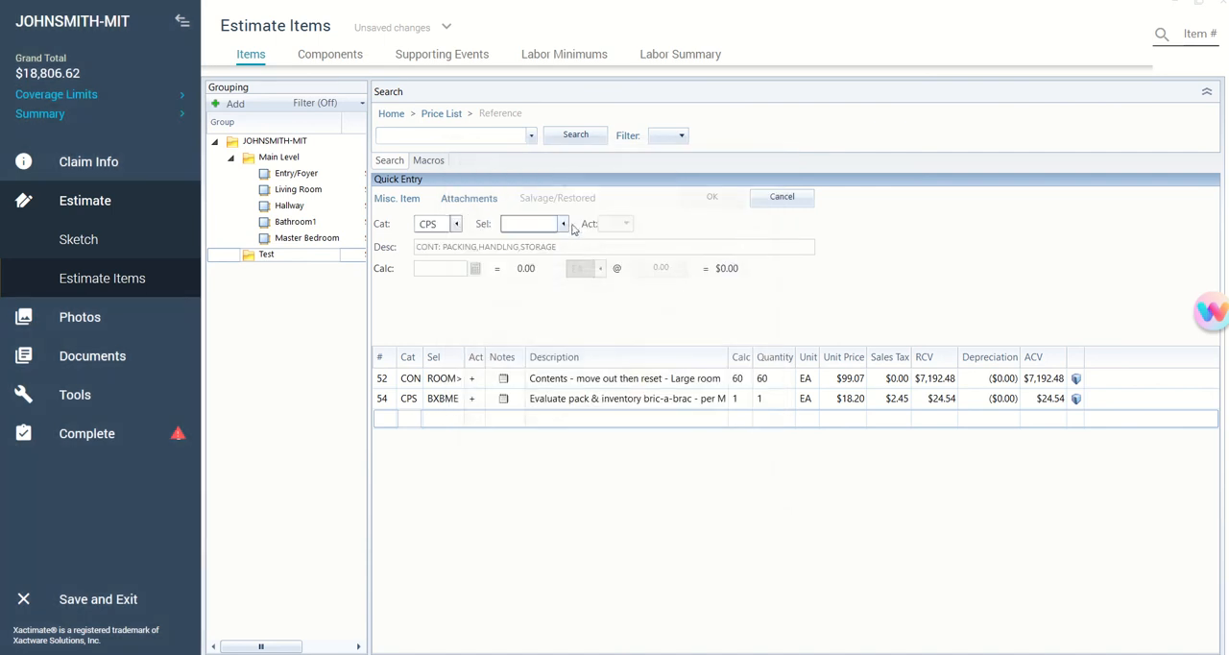
- Filter the CPS selectors by "stor" and choose STOPM, Job-site moving/storage container - 20' long - per month
left_click(561, 225)
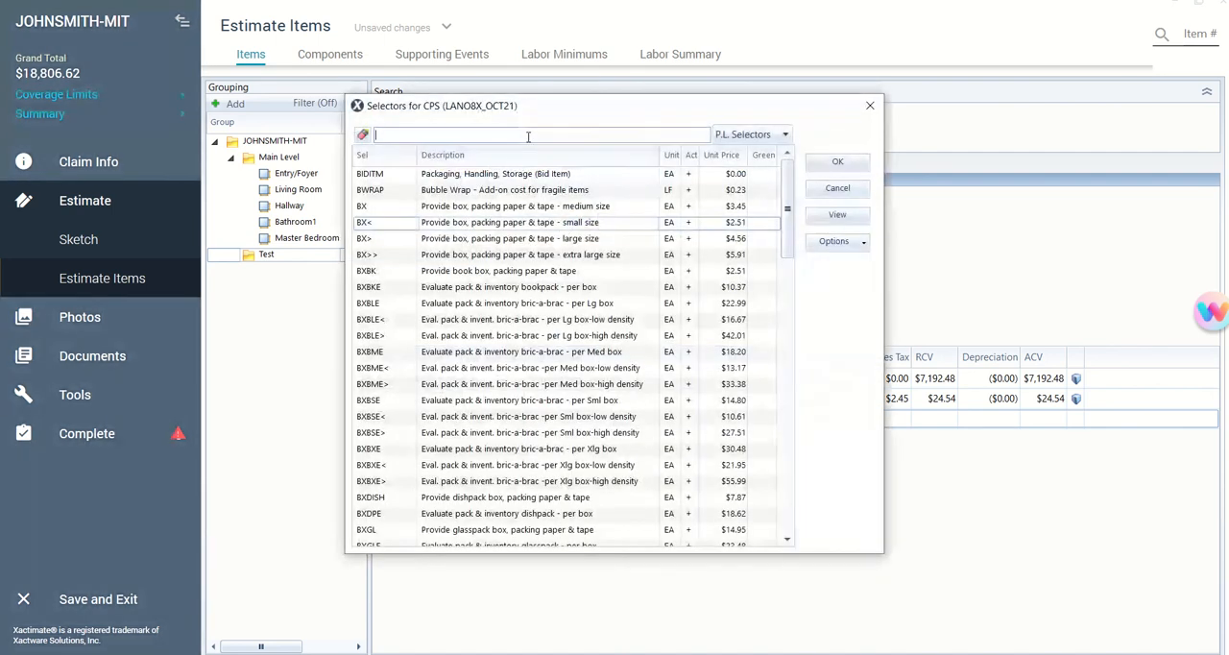
type("st")
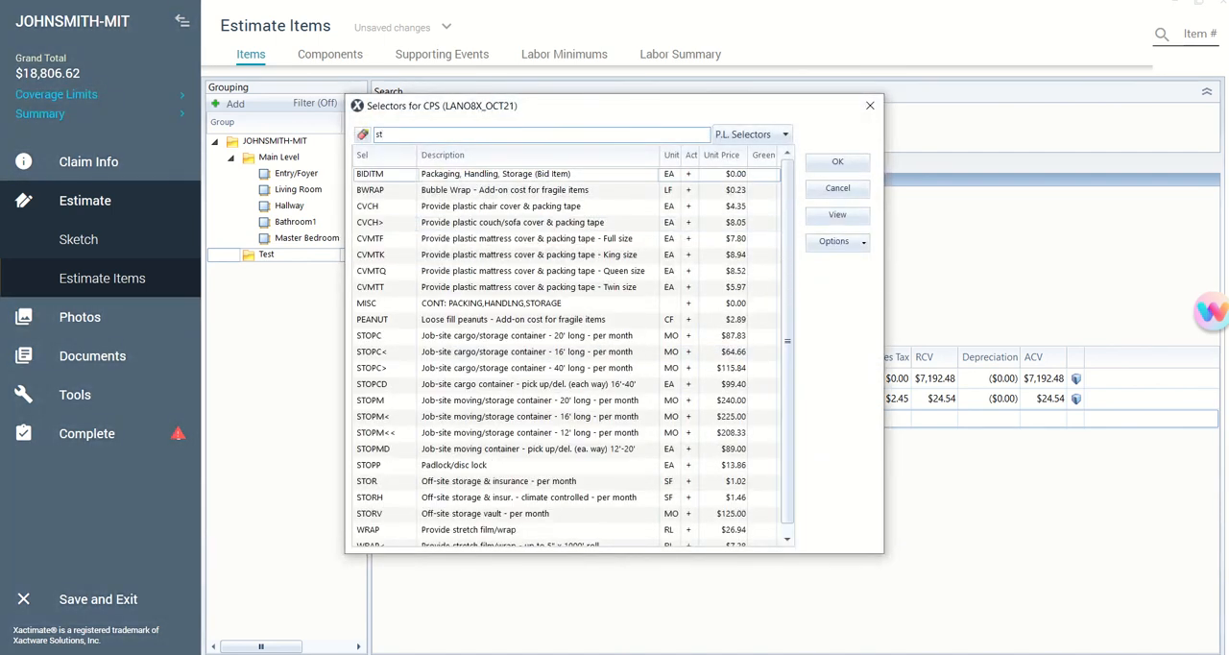
type("oage")
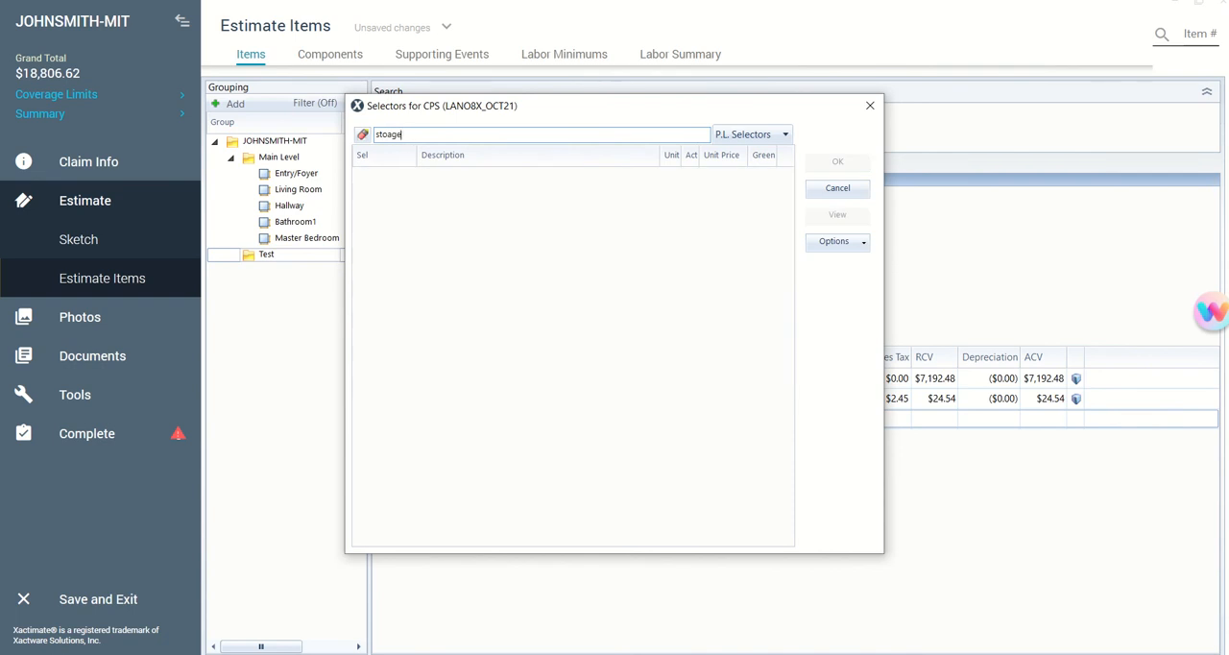
key("BackSpace")
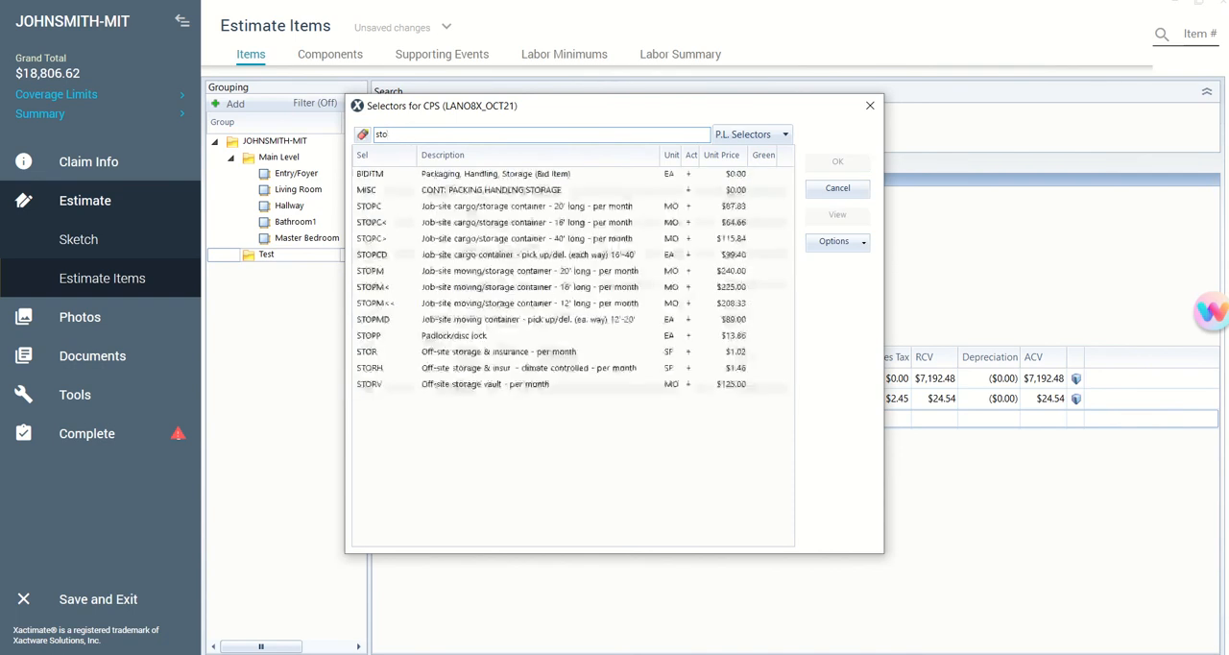
type("r")
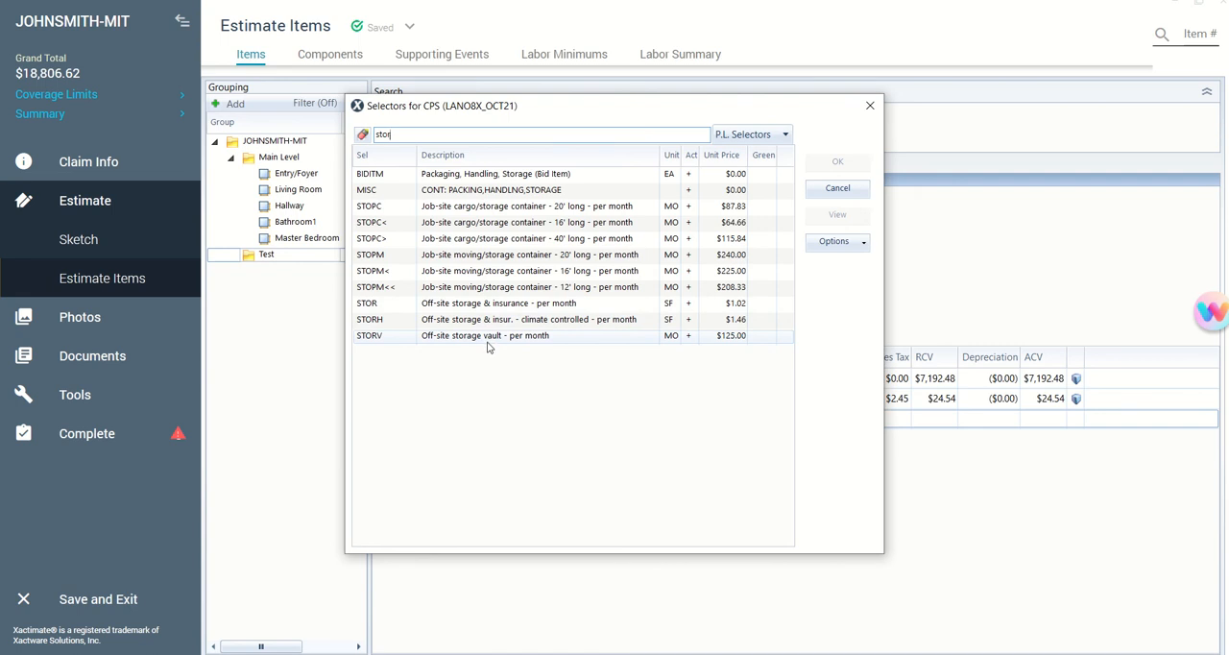
left_click(504, 258)
left_click(835, 164)
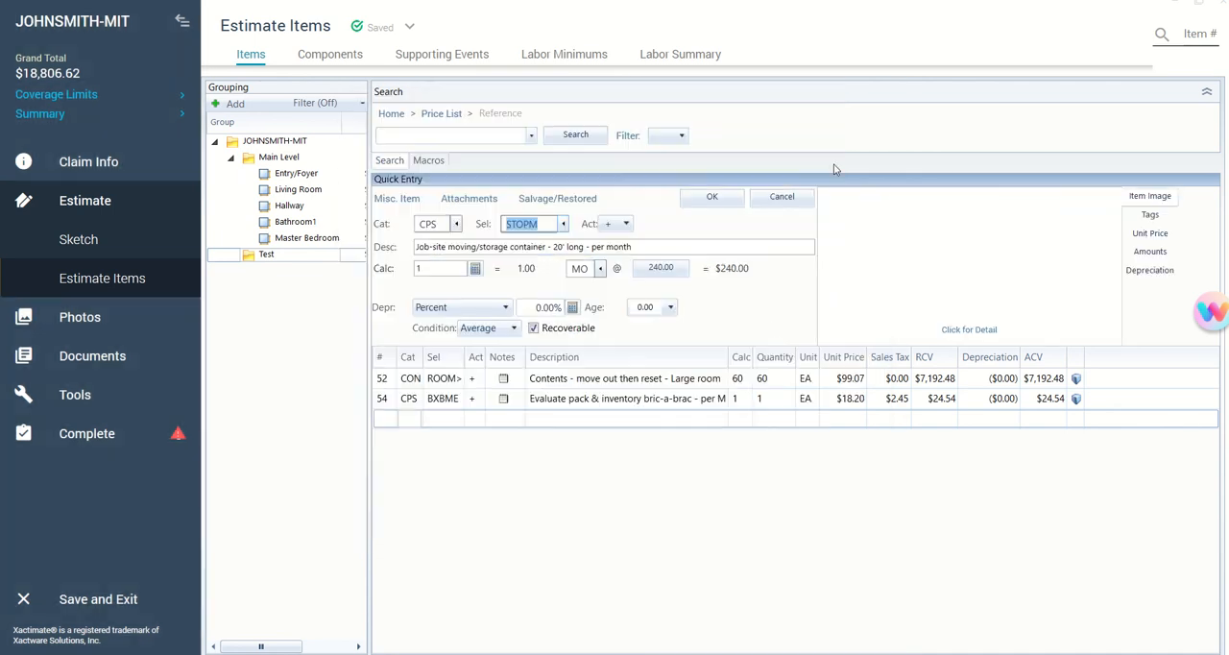
- View the item information for the 20' moving/storage container, and discard the pending line item
left_click(994, 330)
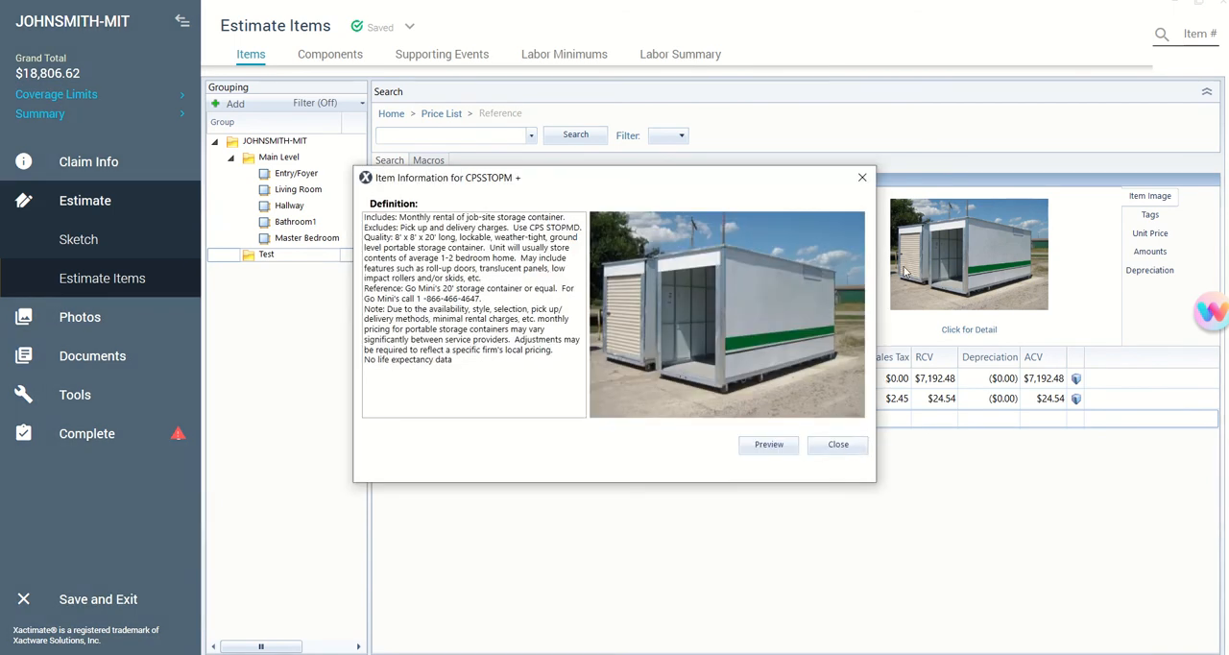
left_click(838, 445)
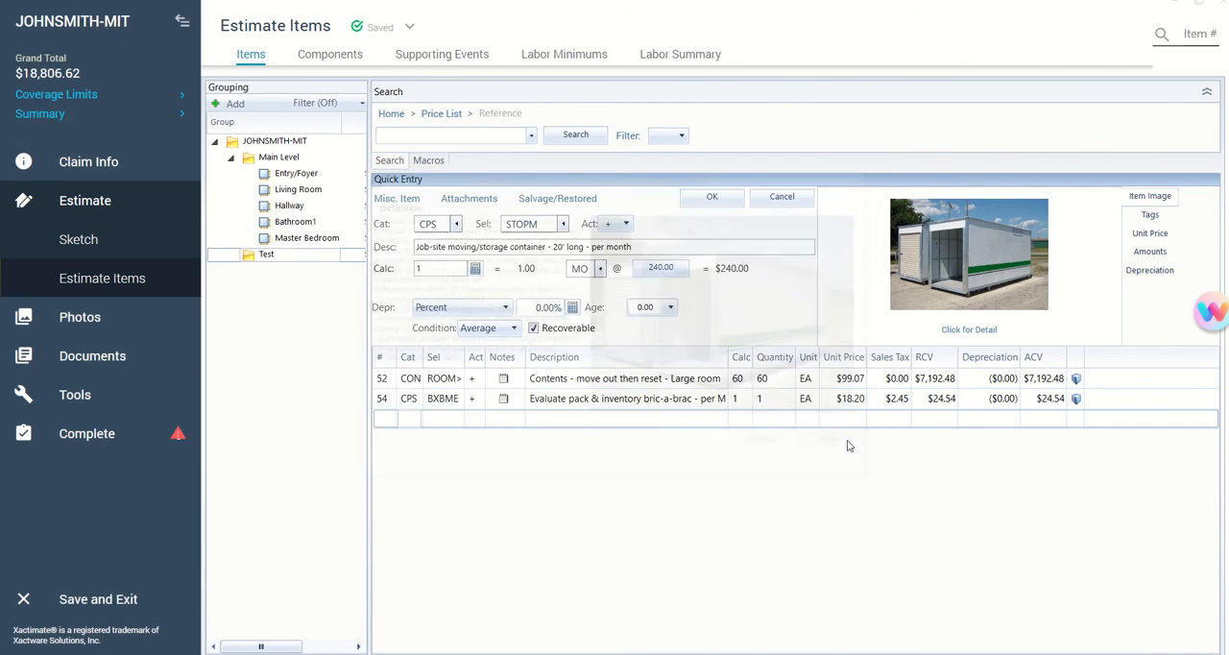
left_click(808, 199)
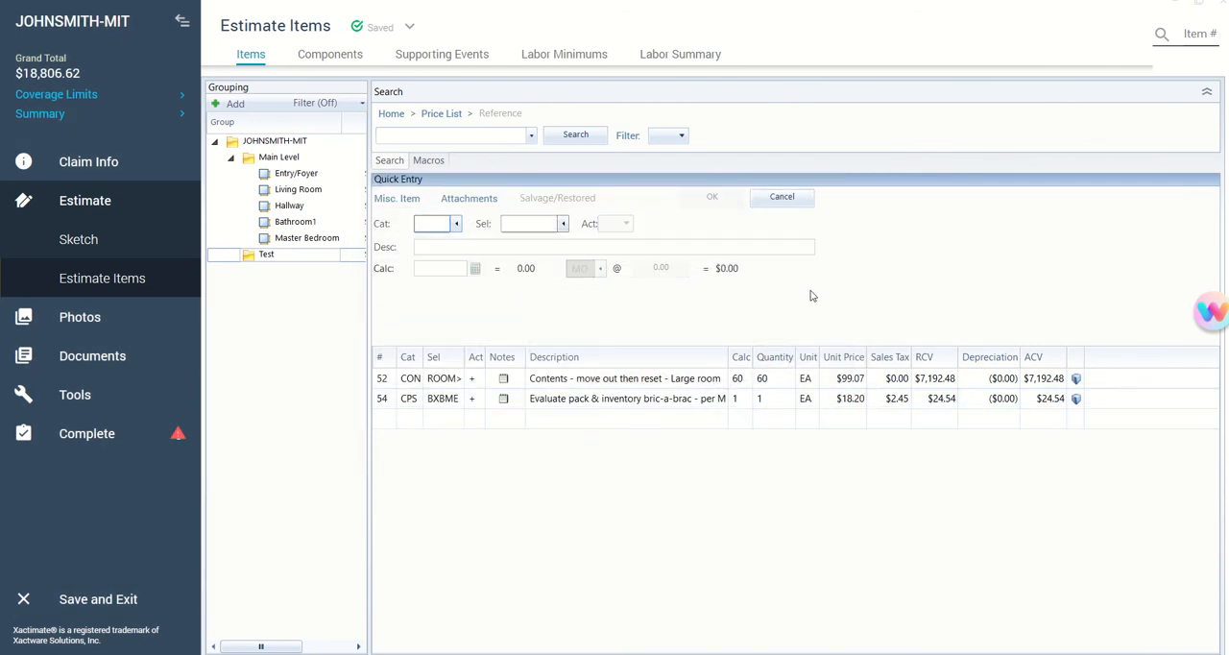
- Switch to the Scope of Work DCG document, maximize it and review its key line items for Xactimate
left_click(1200, 7)
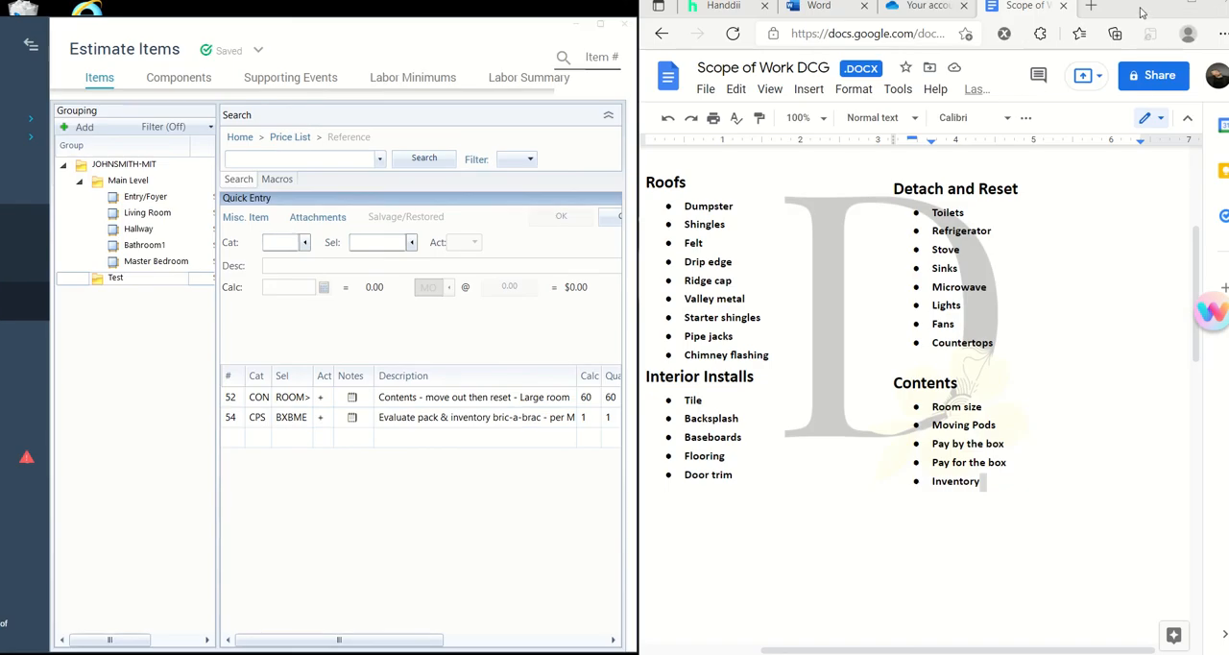
left_click(1189, 8)
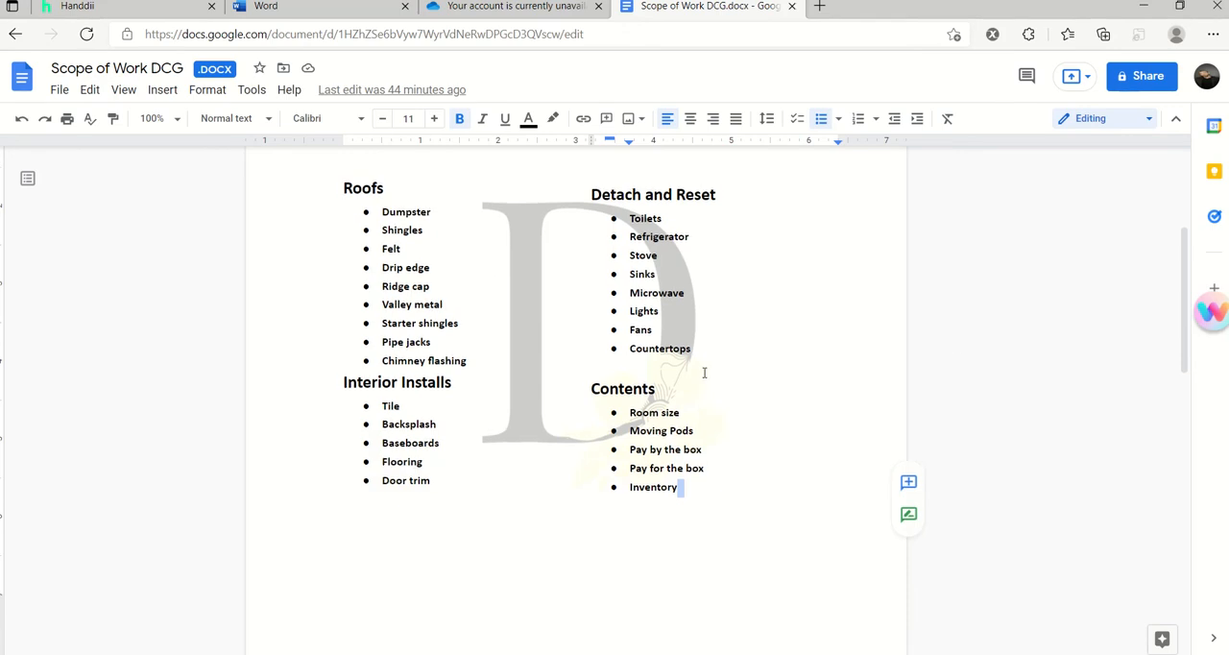
scroll(703, 375, "up", 3)
scroll(705, 371, "down", 1)
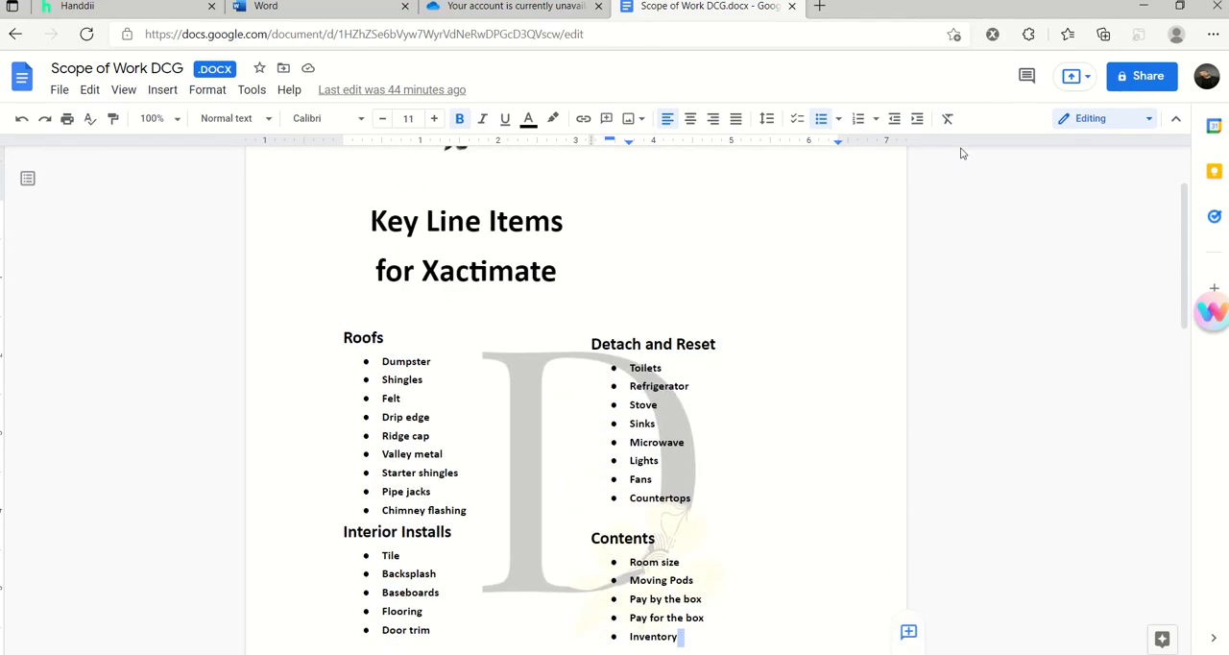
- Minimize the scope document and Xactimate windows, and switch to the project guide presentation in PowerPoint
left_click(1144, 5)
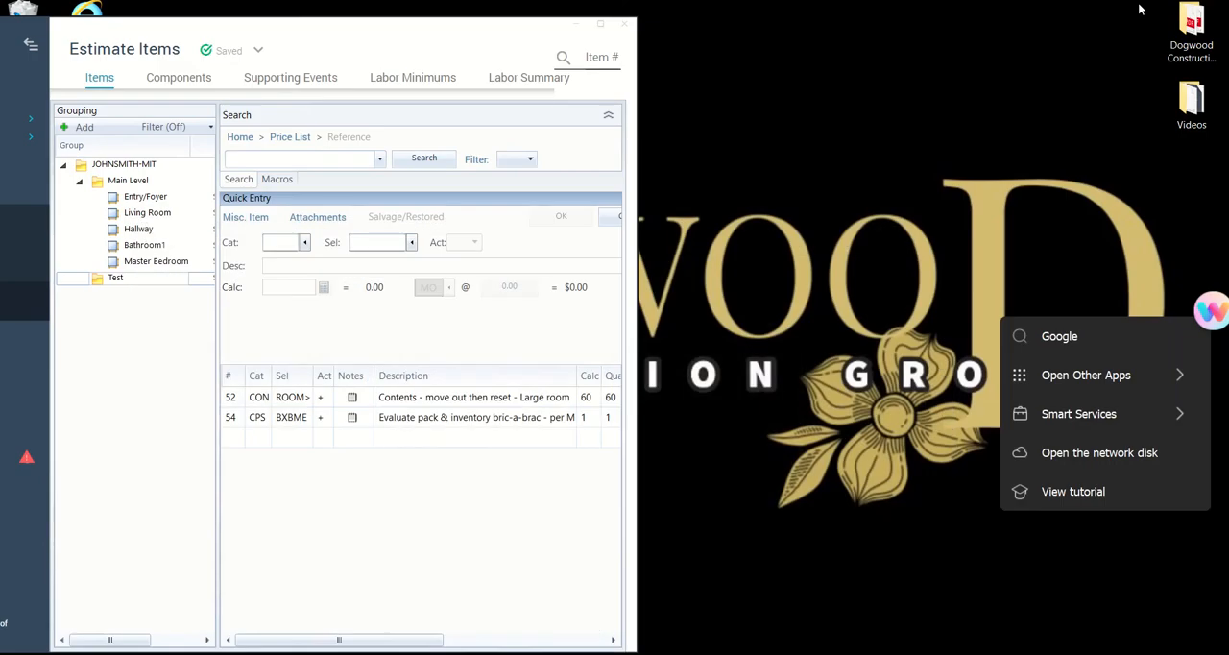
left_click(574, 24)
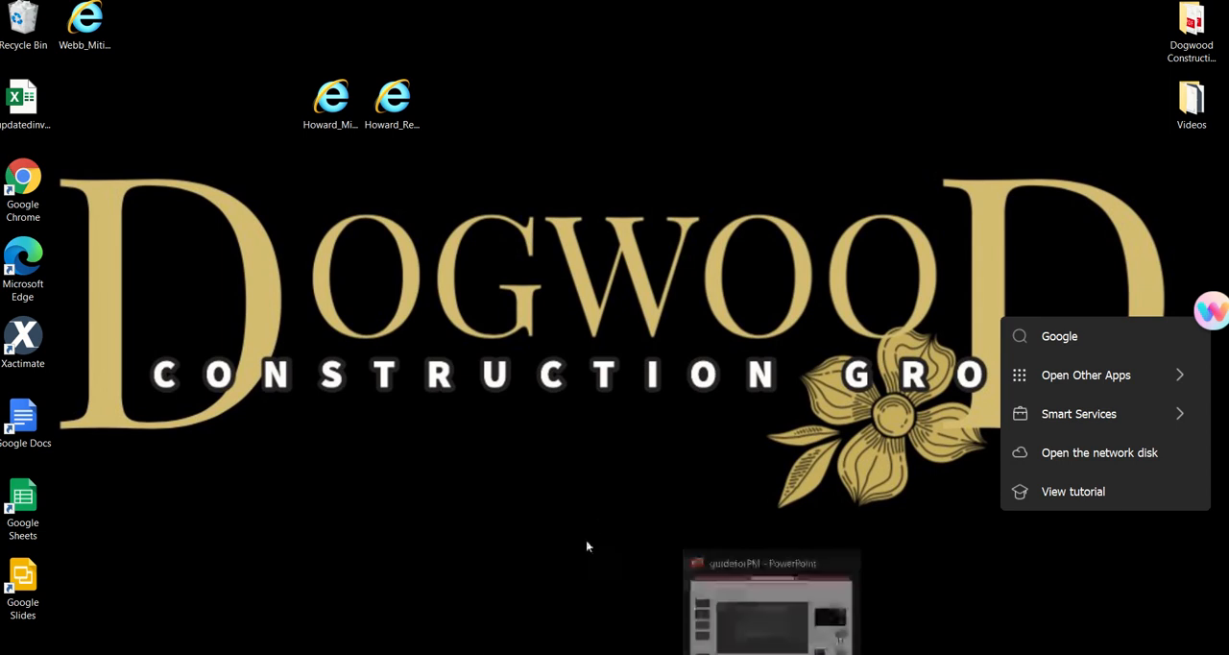
left_click(771, 654)
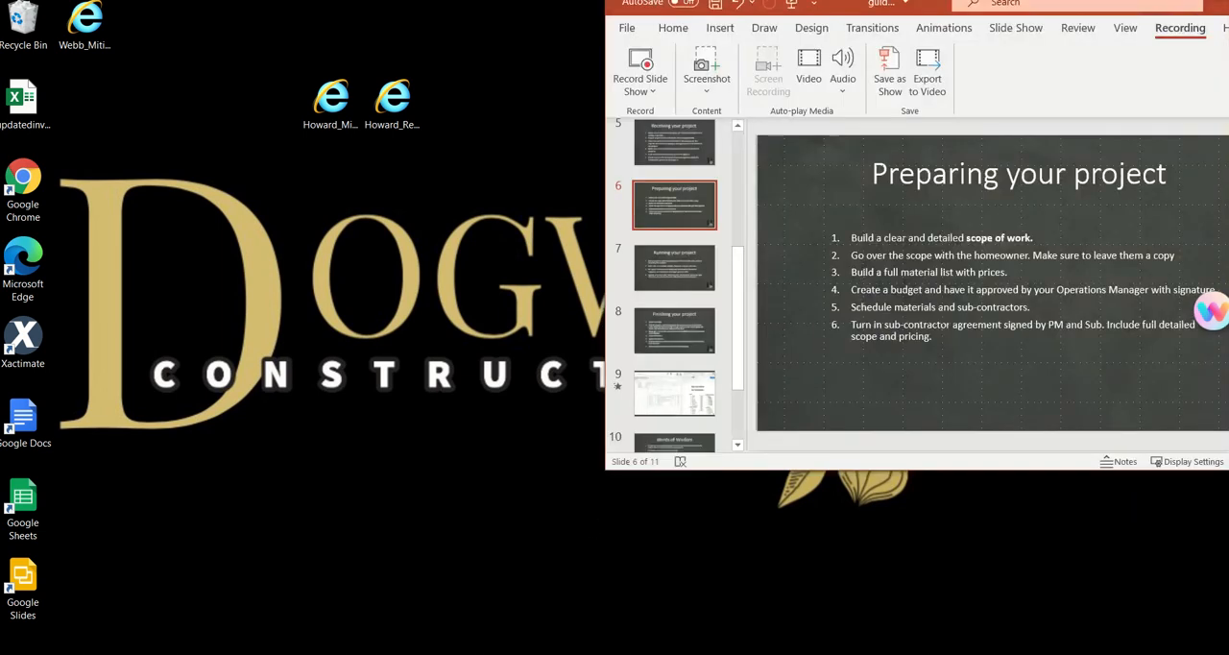